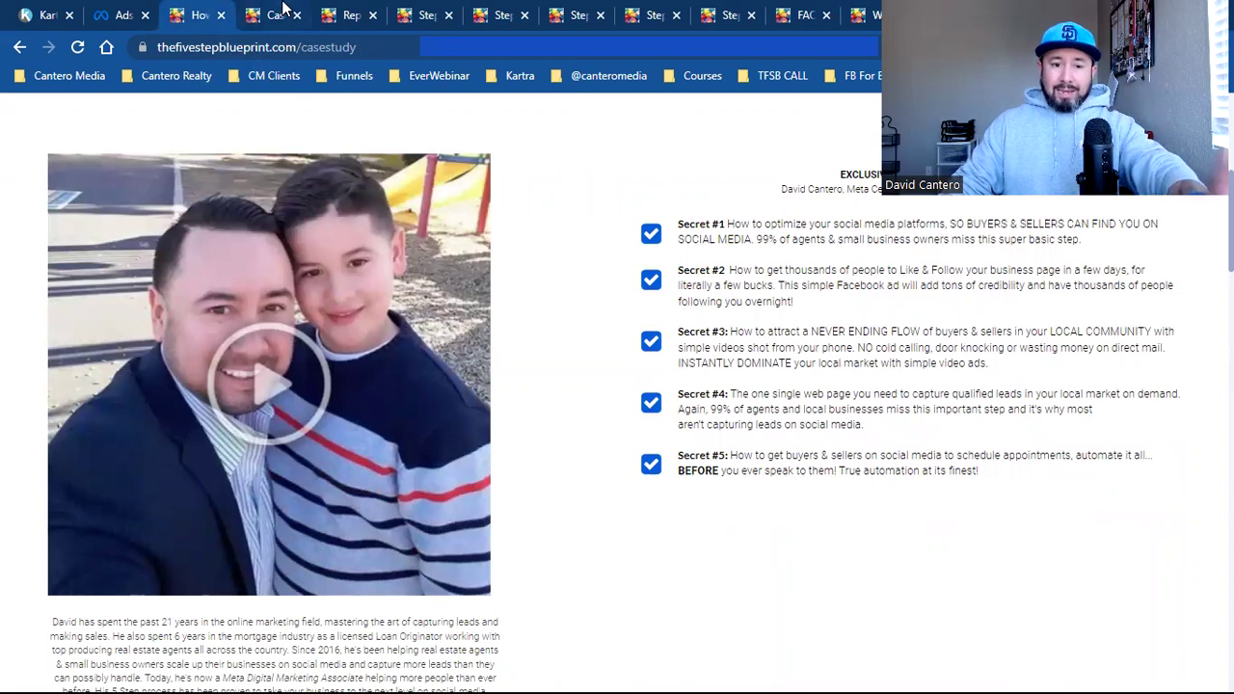
View the case study replay page and the Step 1, Step 2 and Step 3 pages of the funnel.
click(344, 9)
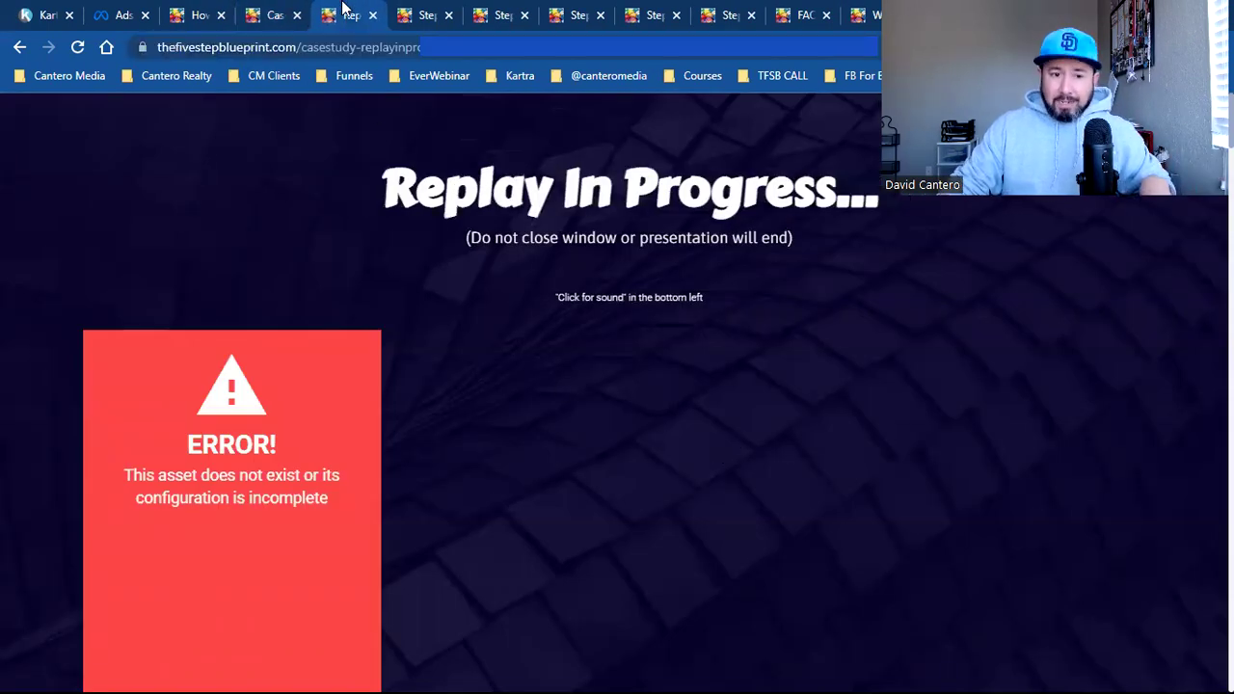
click(427, 23)
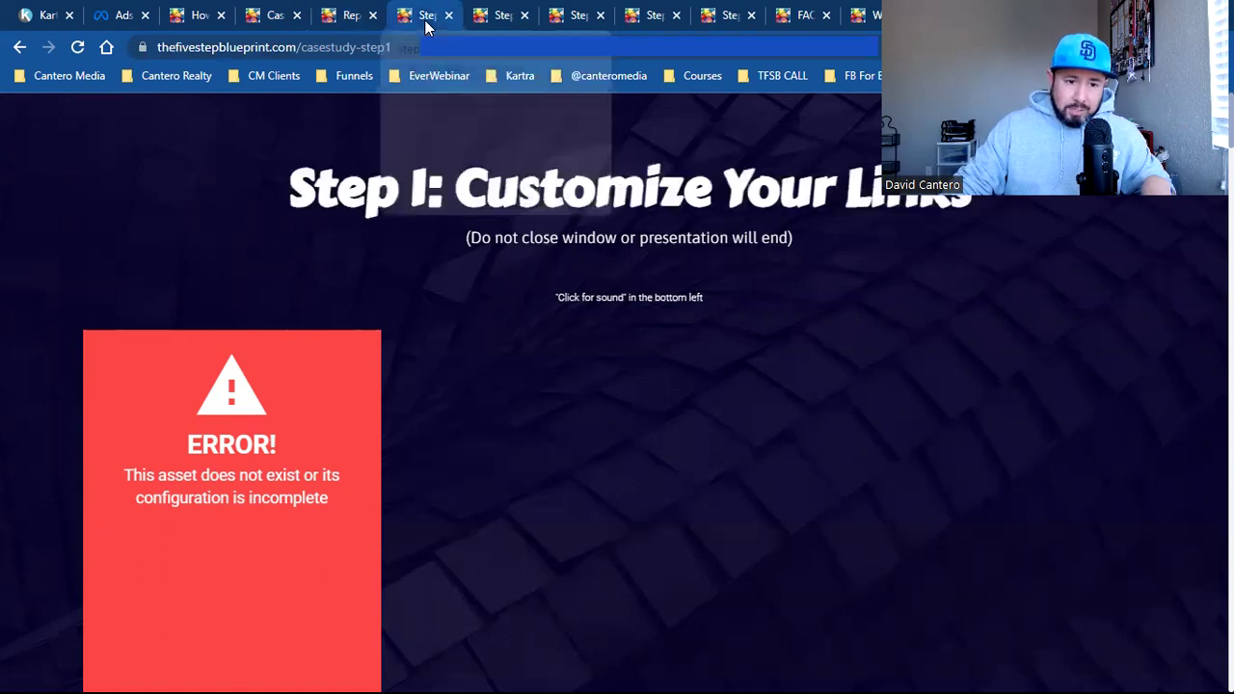
click(503, 19)
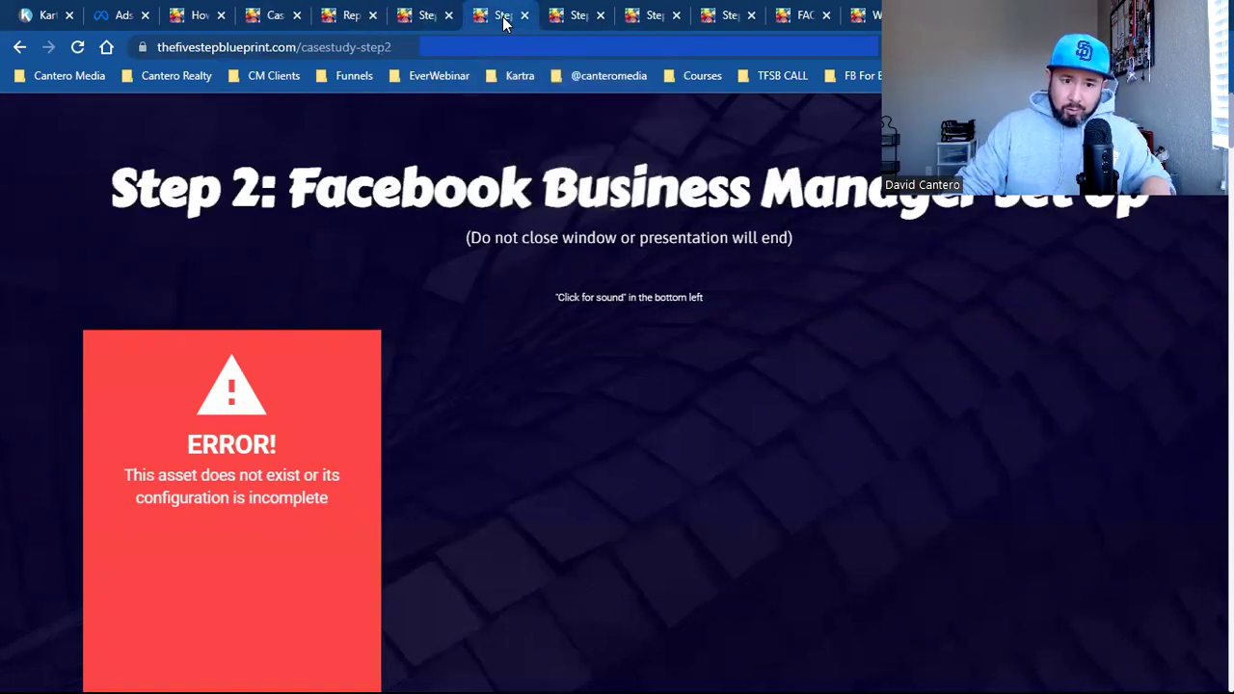
click(573, 19)
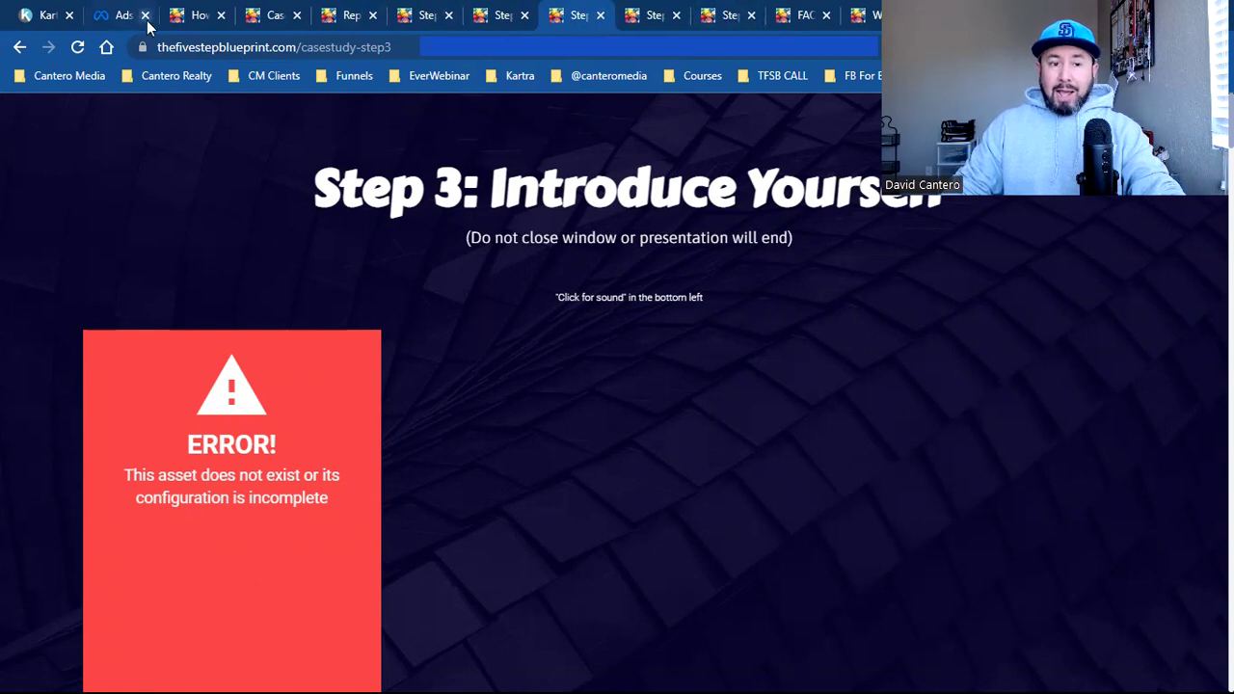
Review the case study landing page and the Case Study In Progress page down to its scheduling button.
click(191, 15)
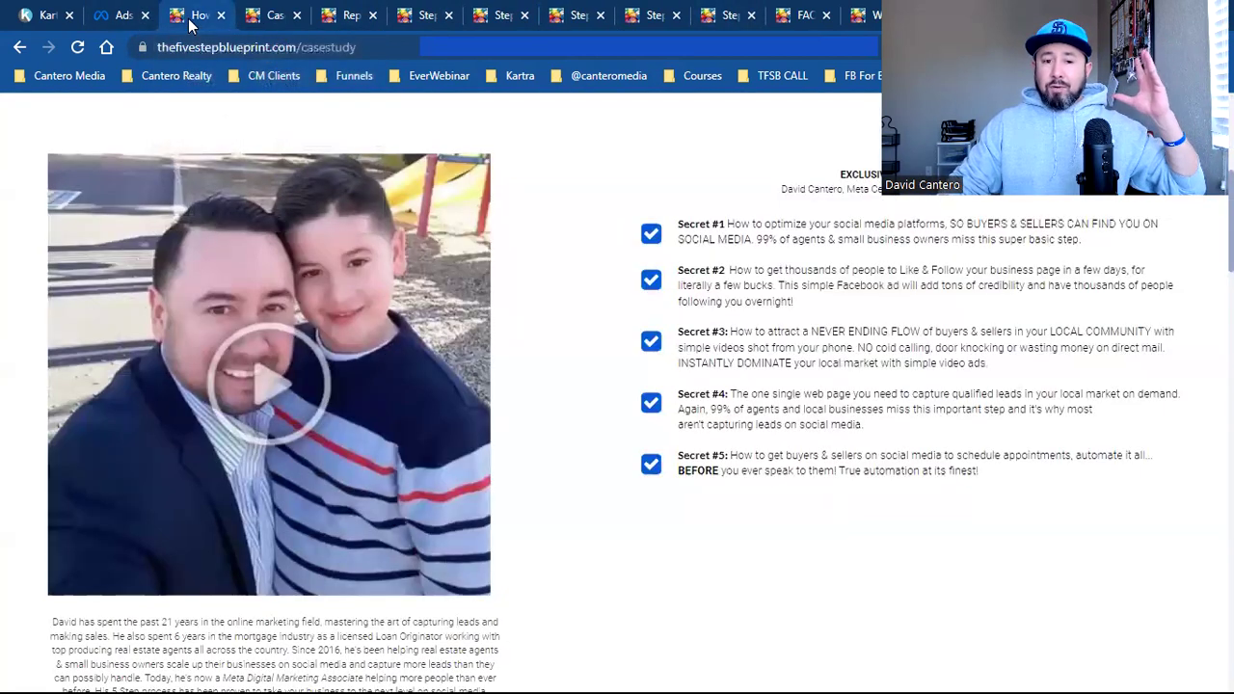
scroll(471, 354, up, 5)
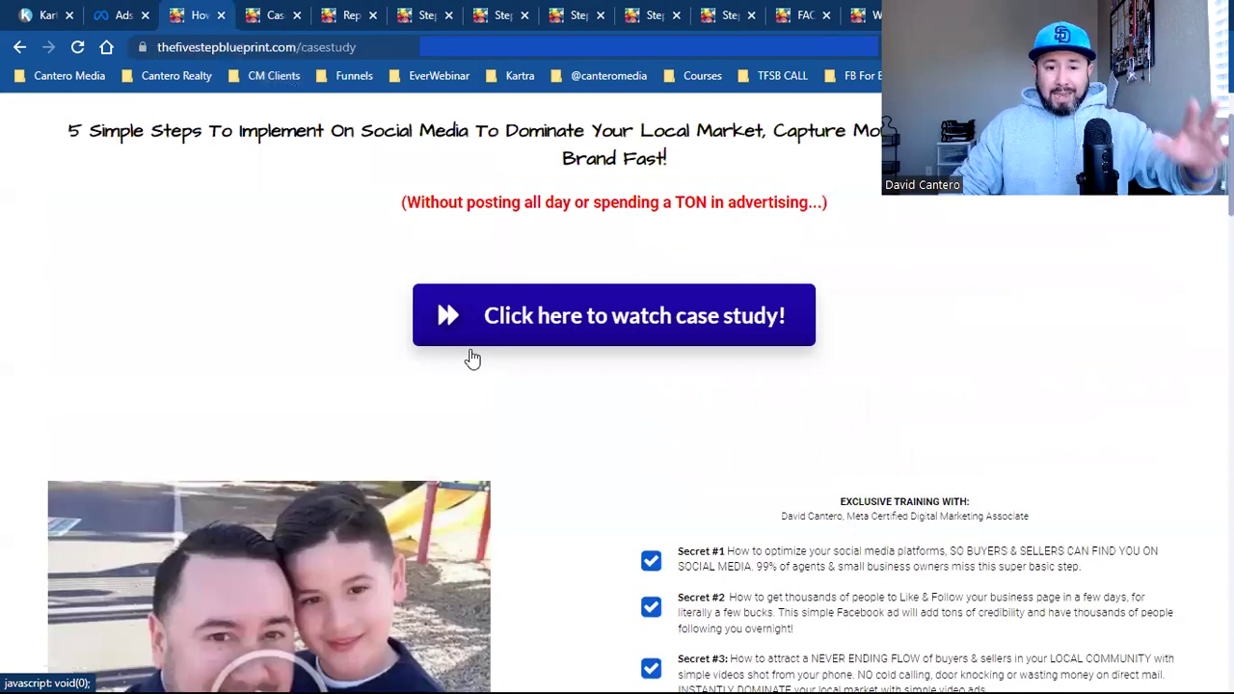
click(268, 16)
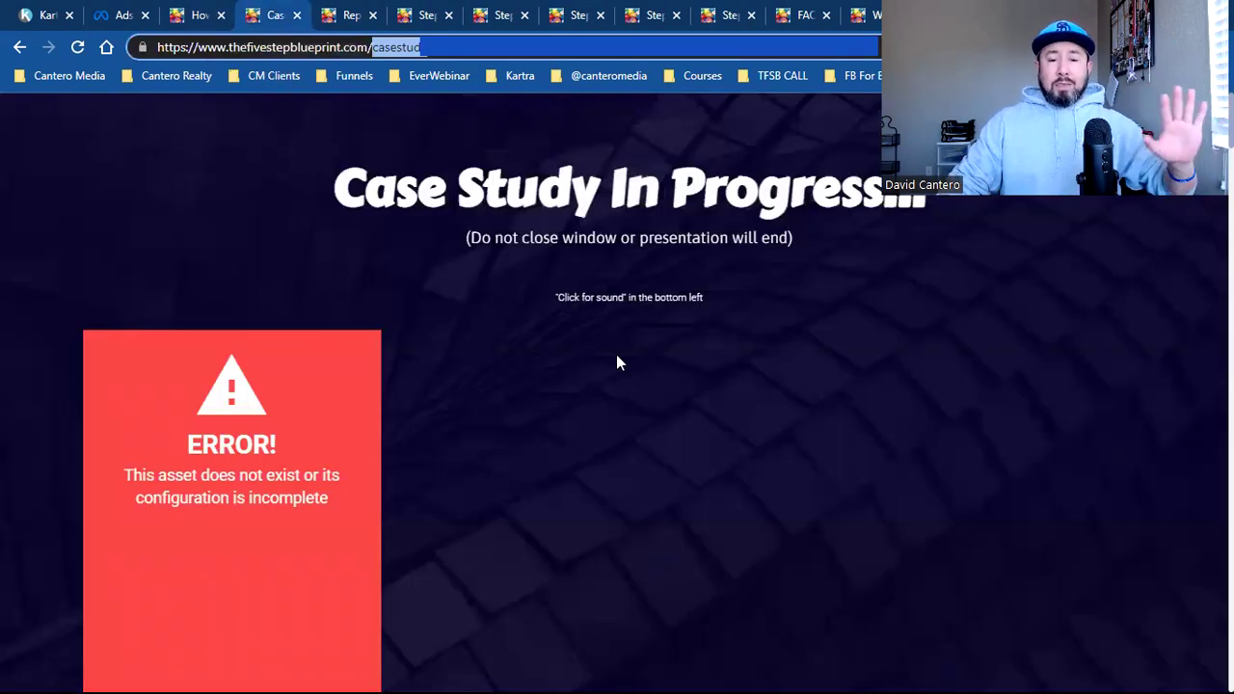
scroll(617, 357, down, 5)
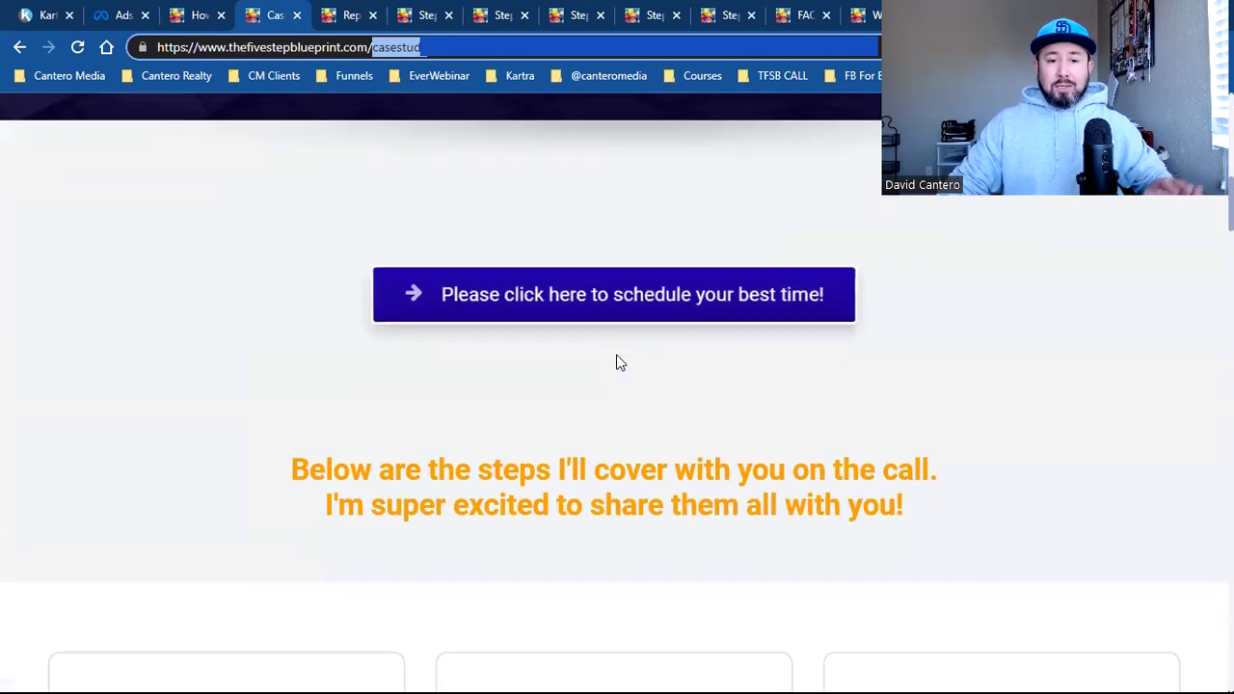
Go through the pre-call video page and open its questionnaire about the visitor's business.
click(733, 303)
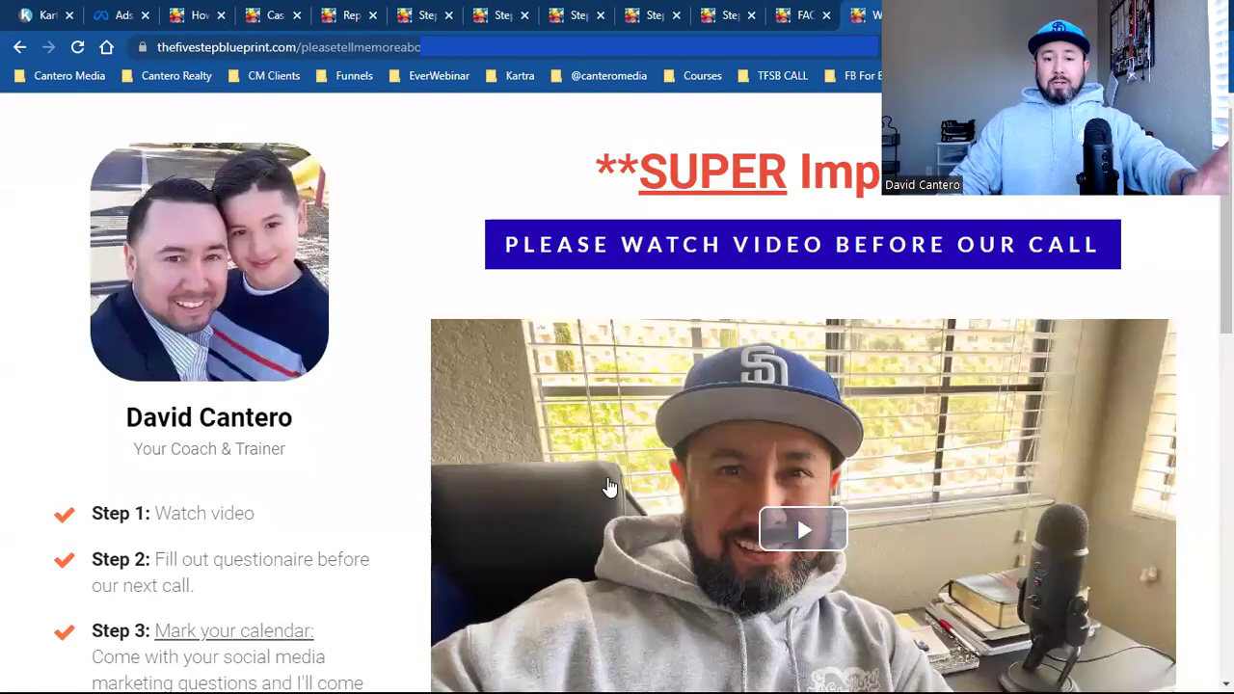
scroll(609, 487, down, 2)
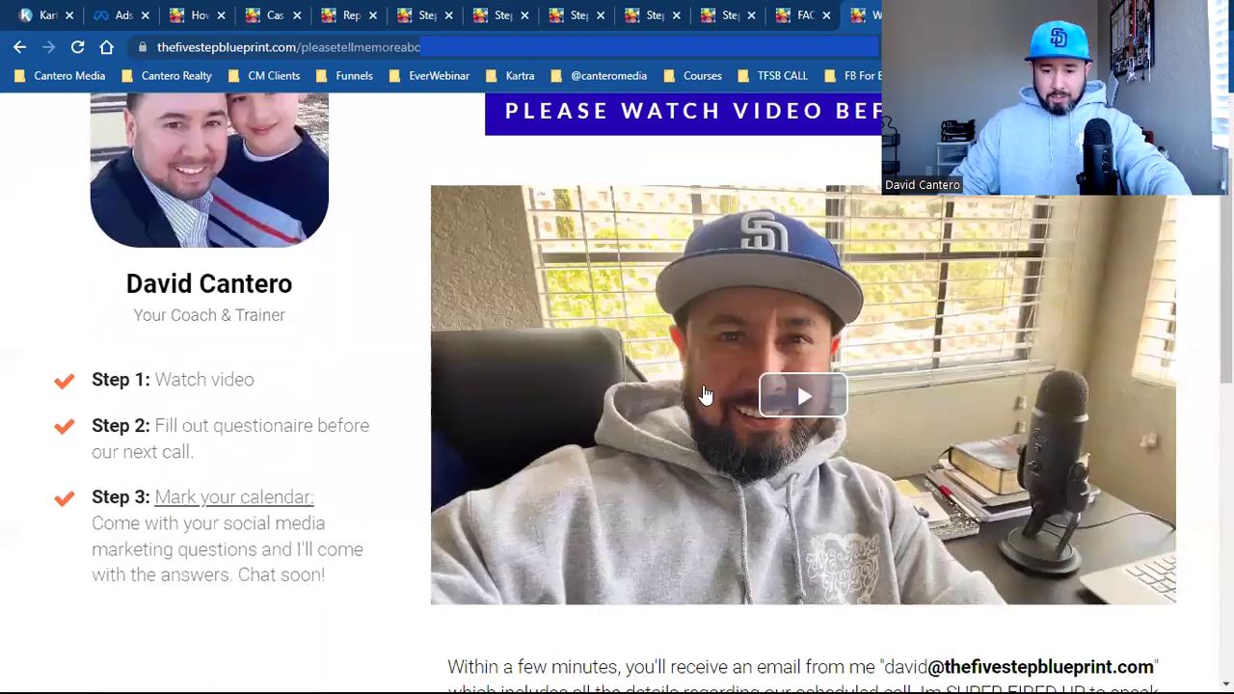
scroll(705, 394, down, 1)
scroll(704, 394, down, 5)
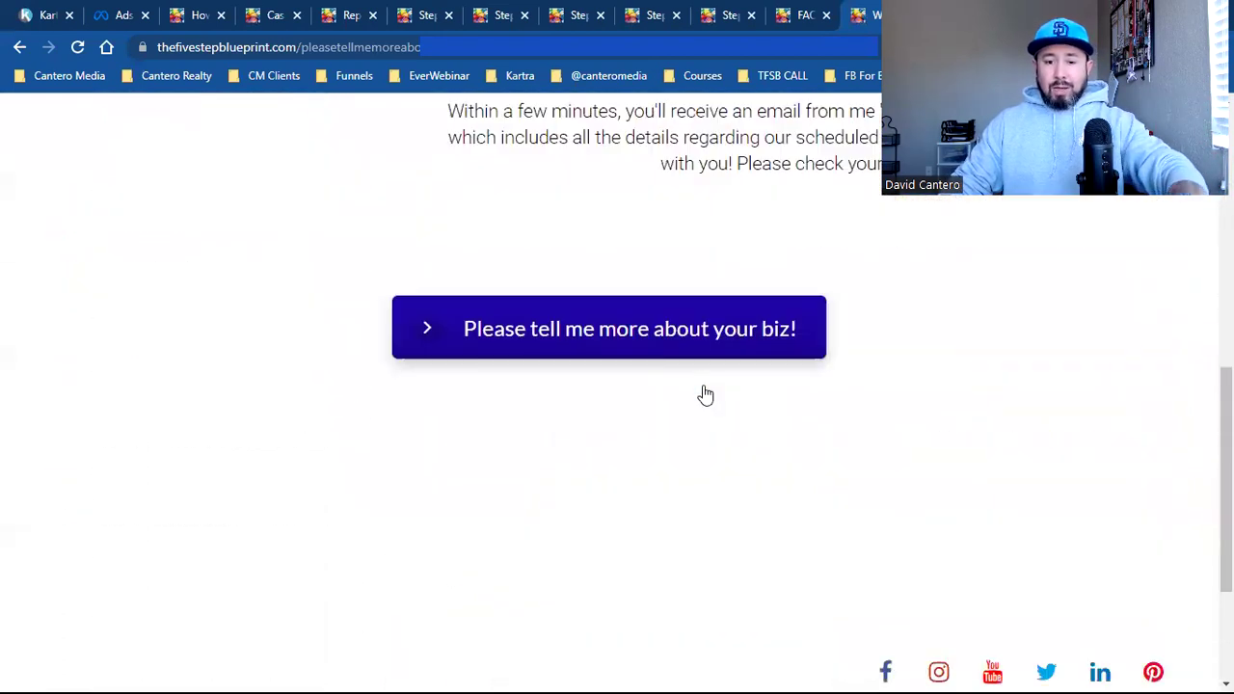
click(725, 318)
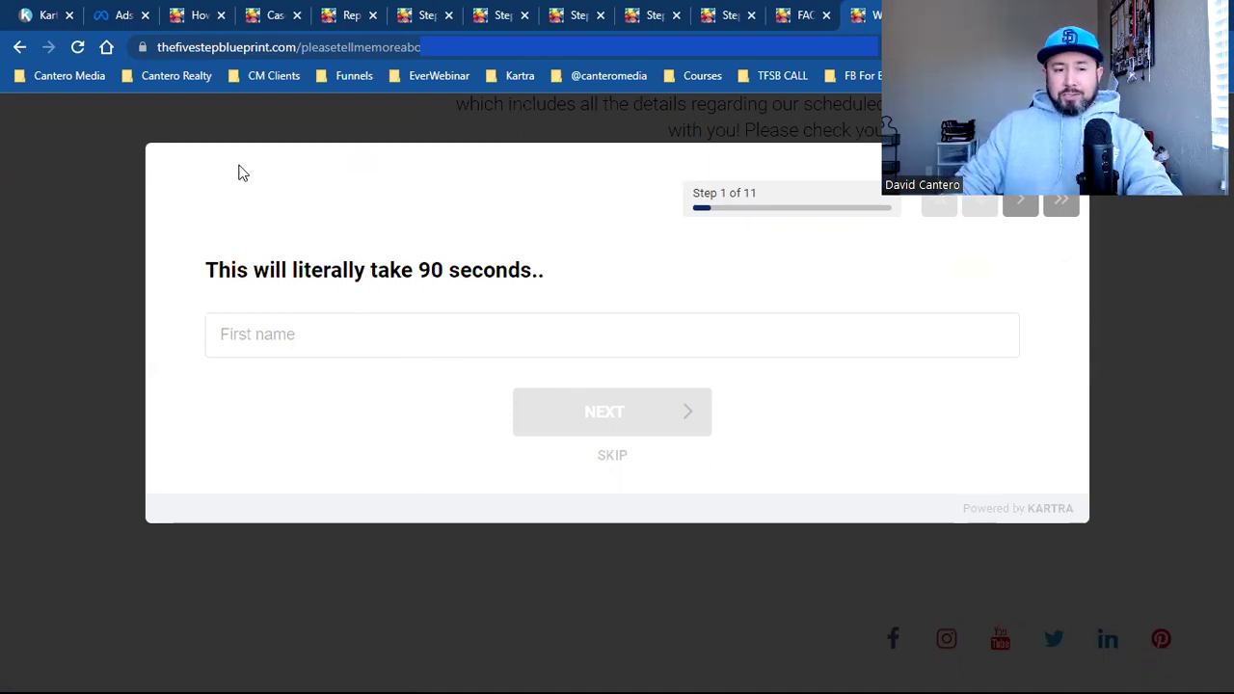
Check the questionnaire page's URL path and inspect its pixels with Meta Pixel Helper.
double_click(385, 51)
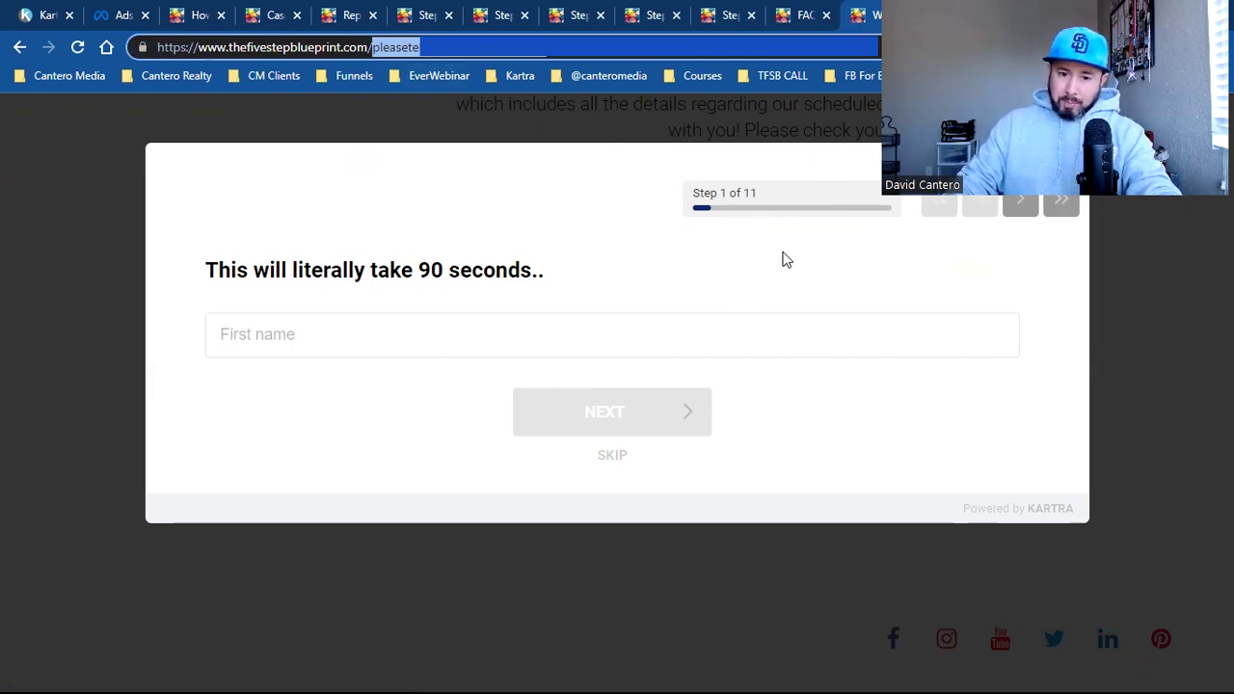
click(1007, 46)
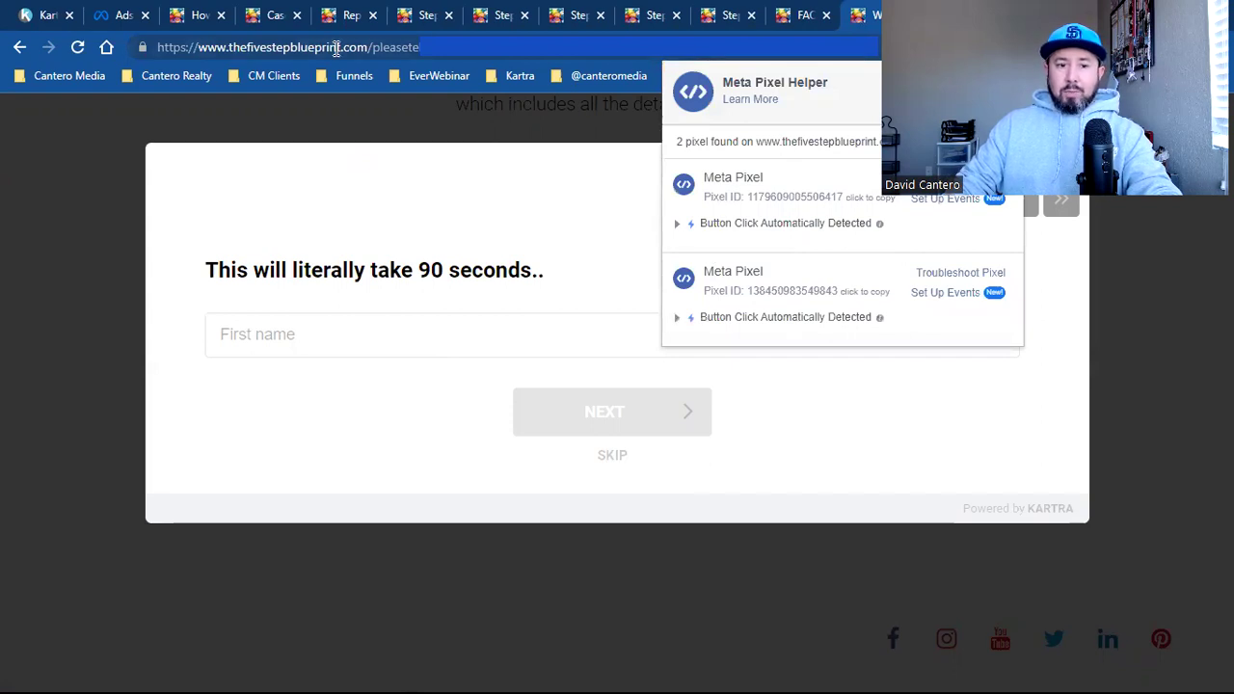
double_click(399, 48)
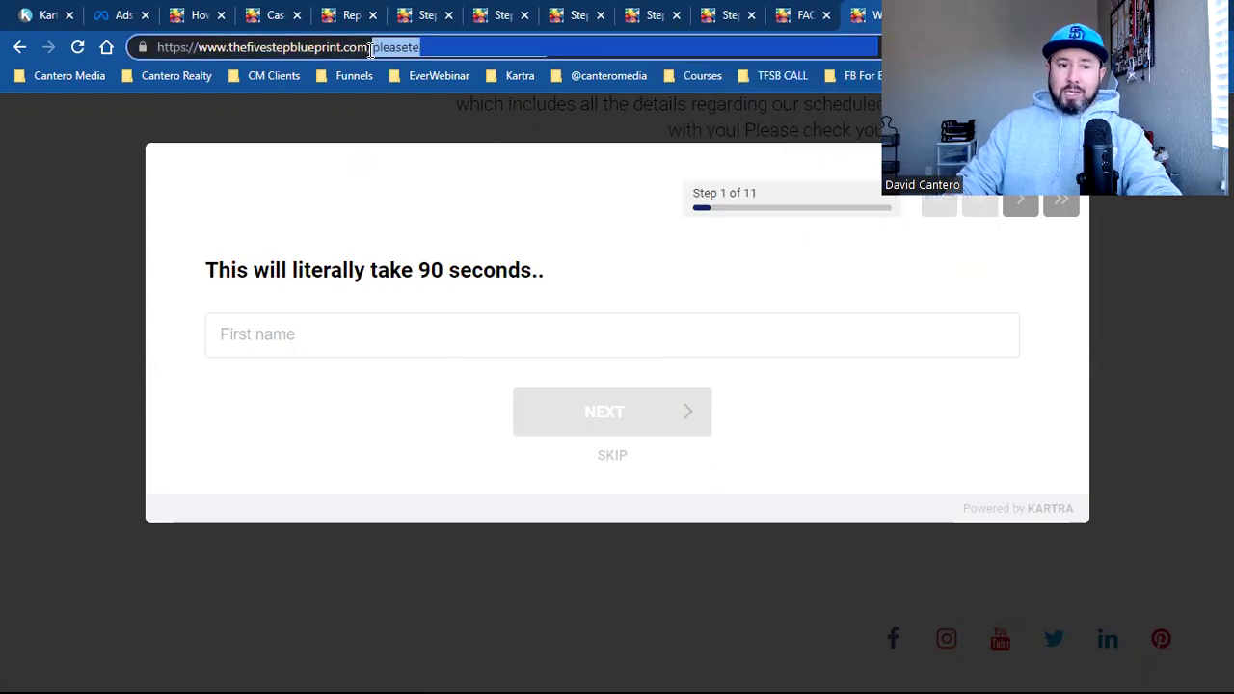
click(338, 55)
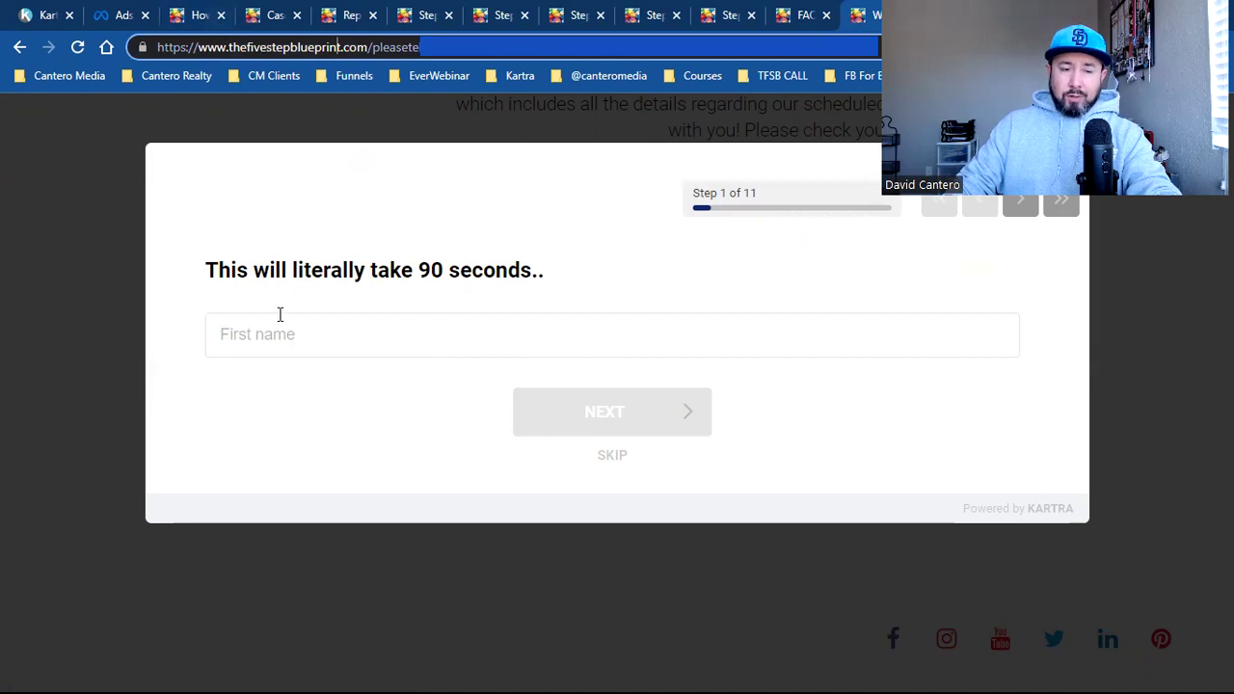
View the Ads Manager audiences, open Facebook in a new browser tab and find the sponsored Client Accelerators video ad in the home feed.
click(115, 14)
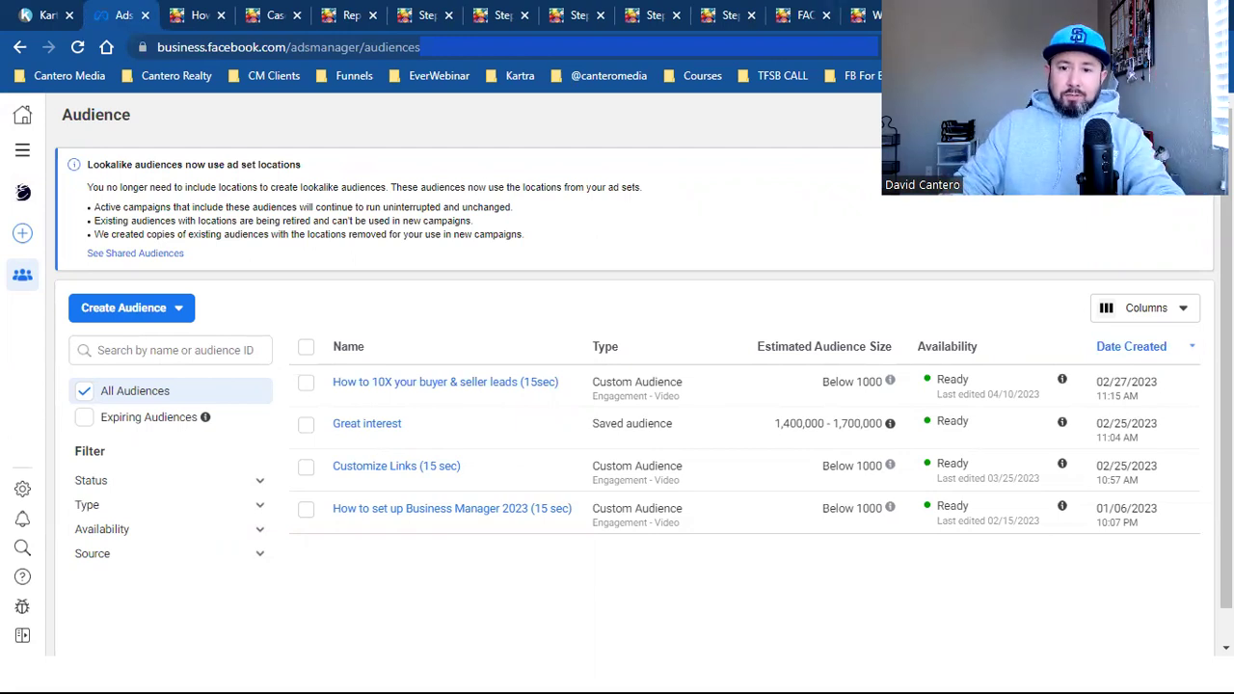
key(ctrl+t)
click(605, 77)
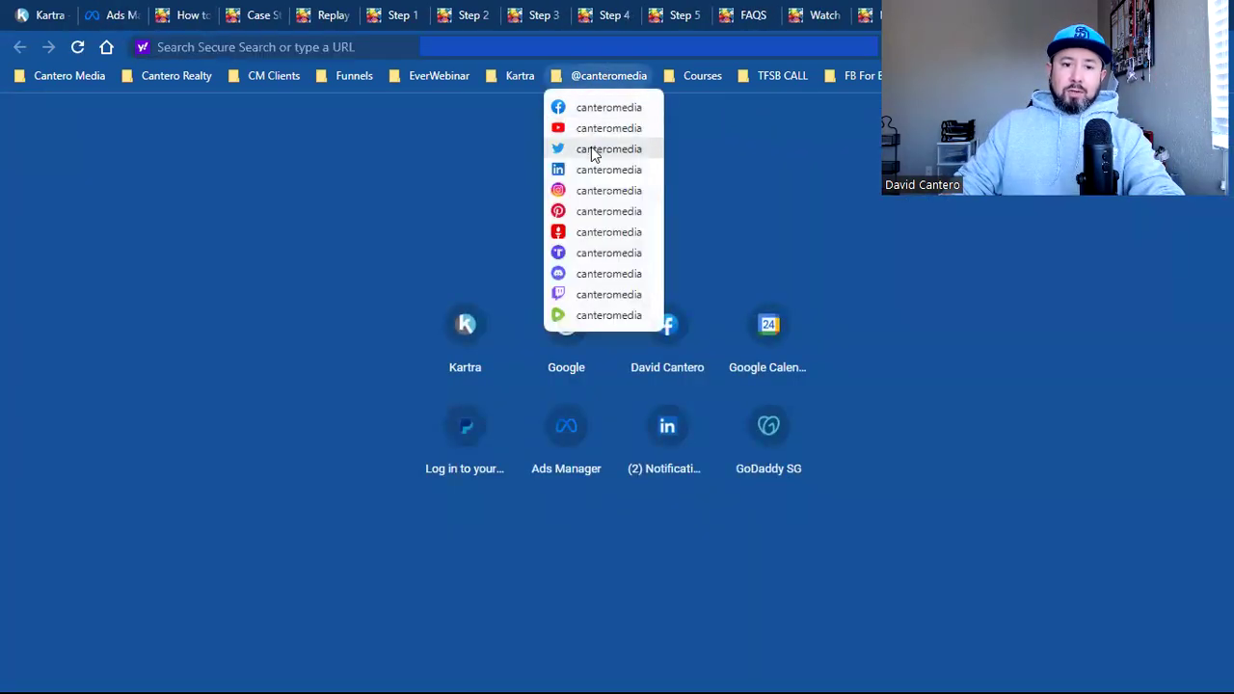
click(609, 108)
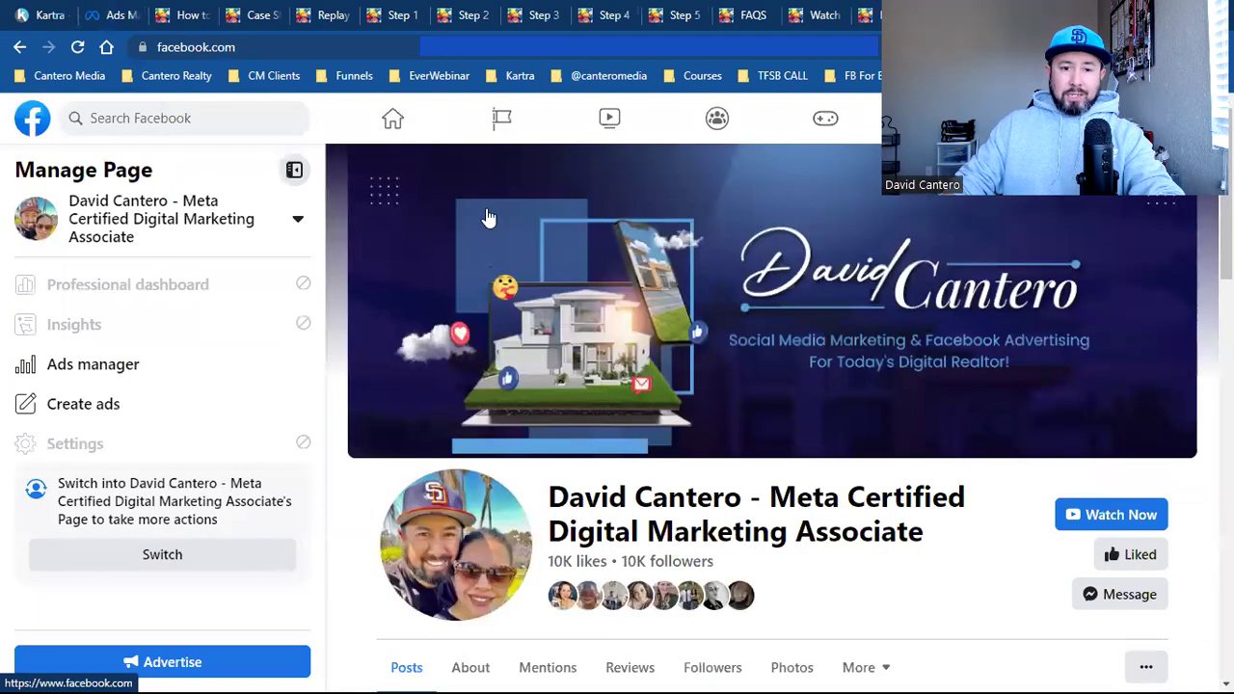
scroll(608, 481, down, 3)
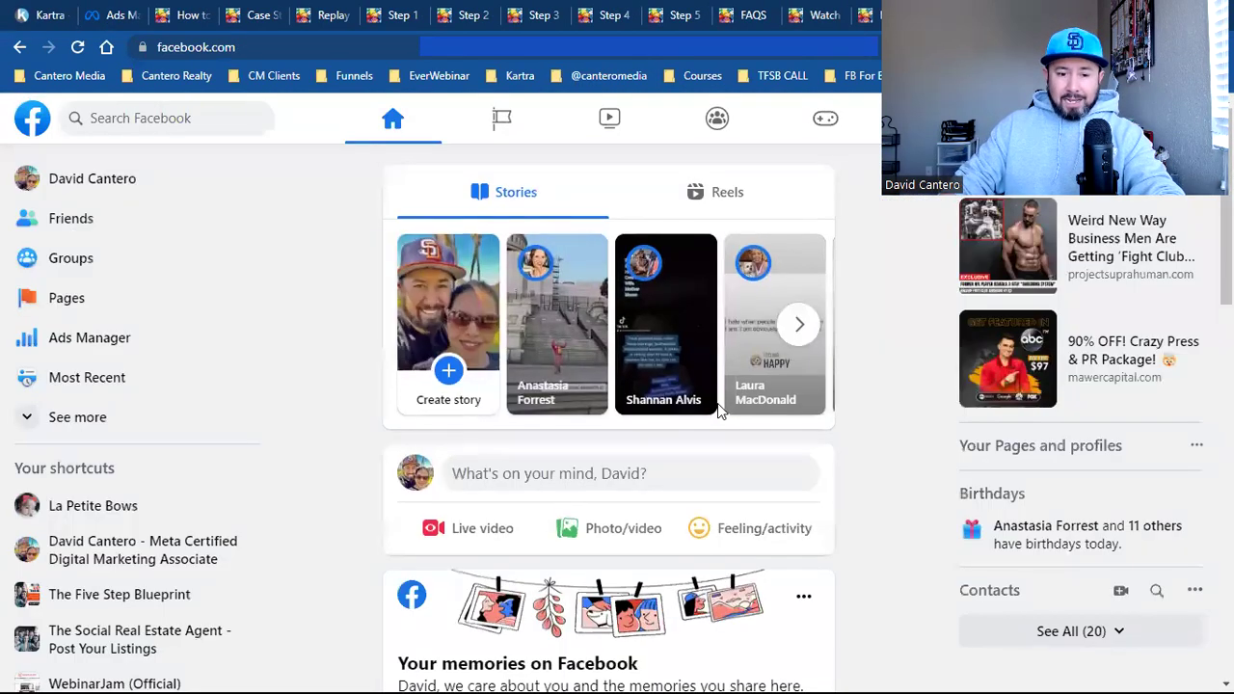
scroll(717, 408, down, 8)
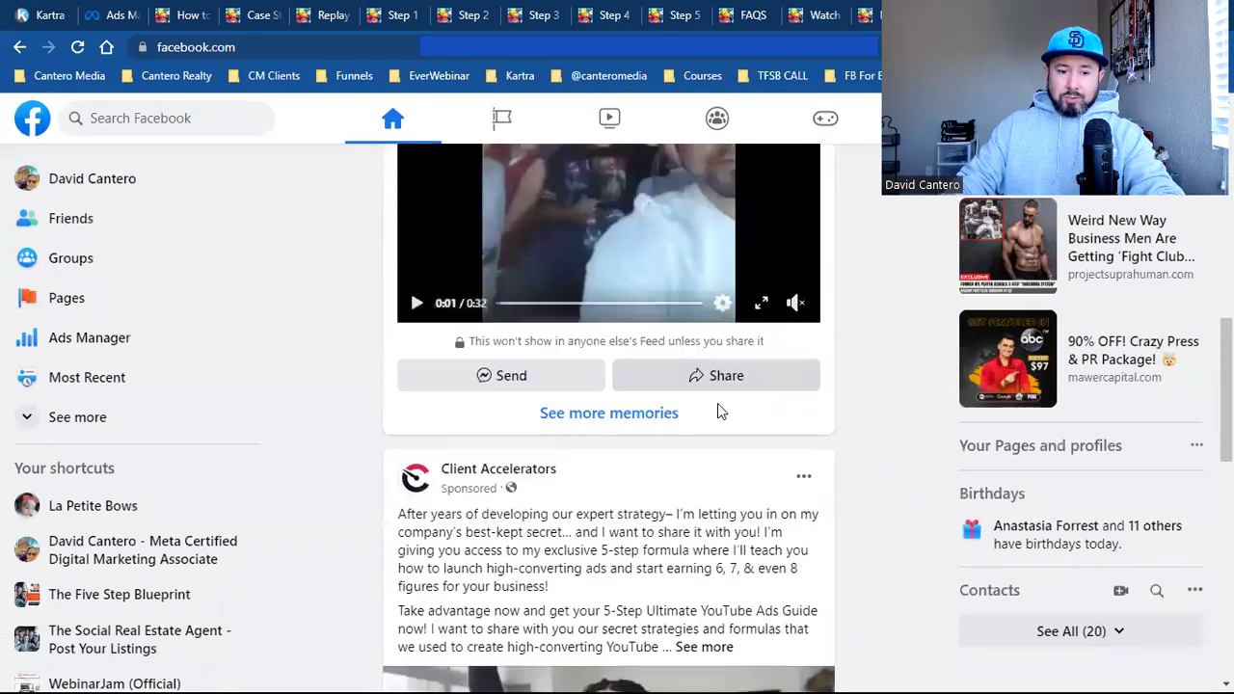
scroll(717, 405, down, 3)
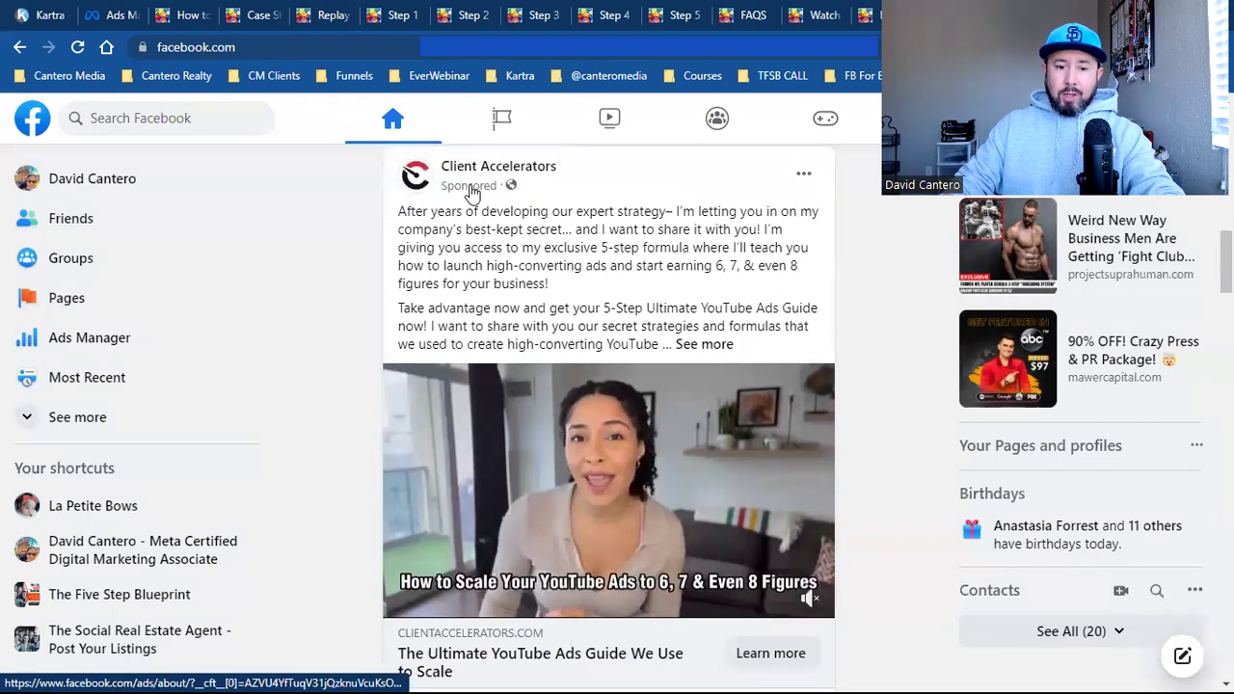
Watch the Client Accelerators video ad in the feed and pause its playback.
mouse_move(612, 499)
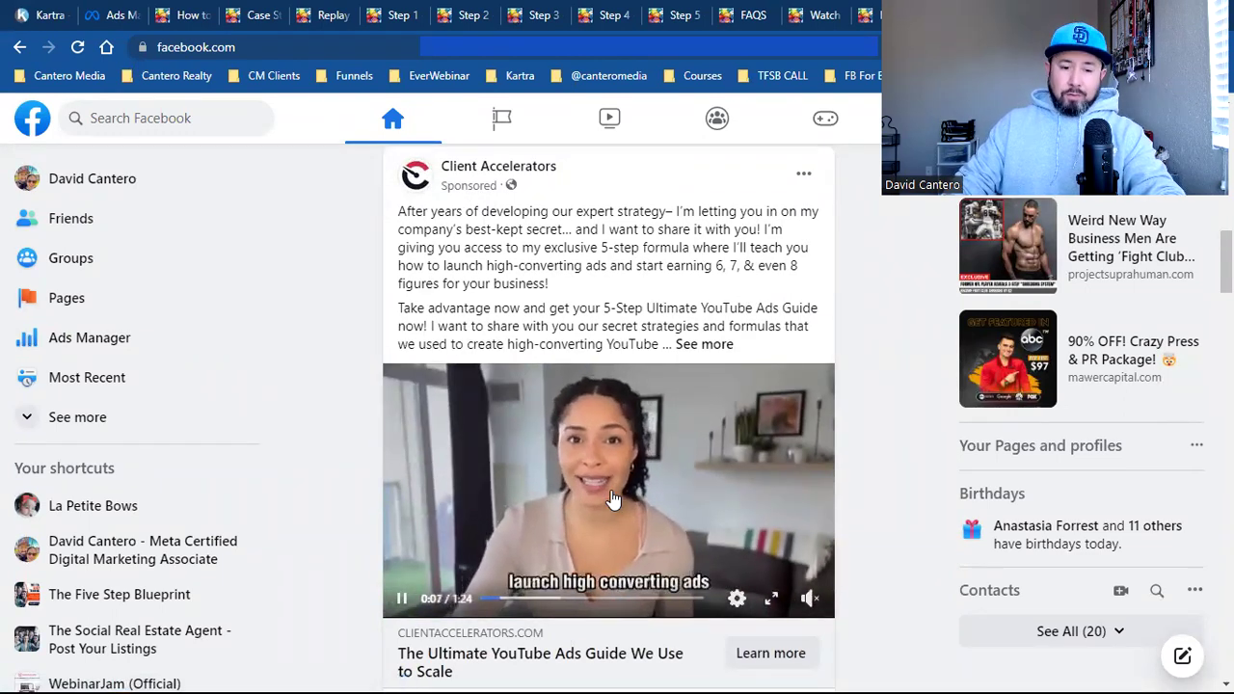
scroll(637, 473, down, 2)
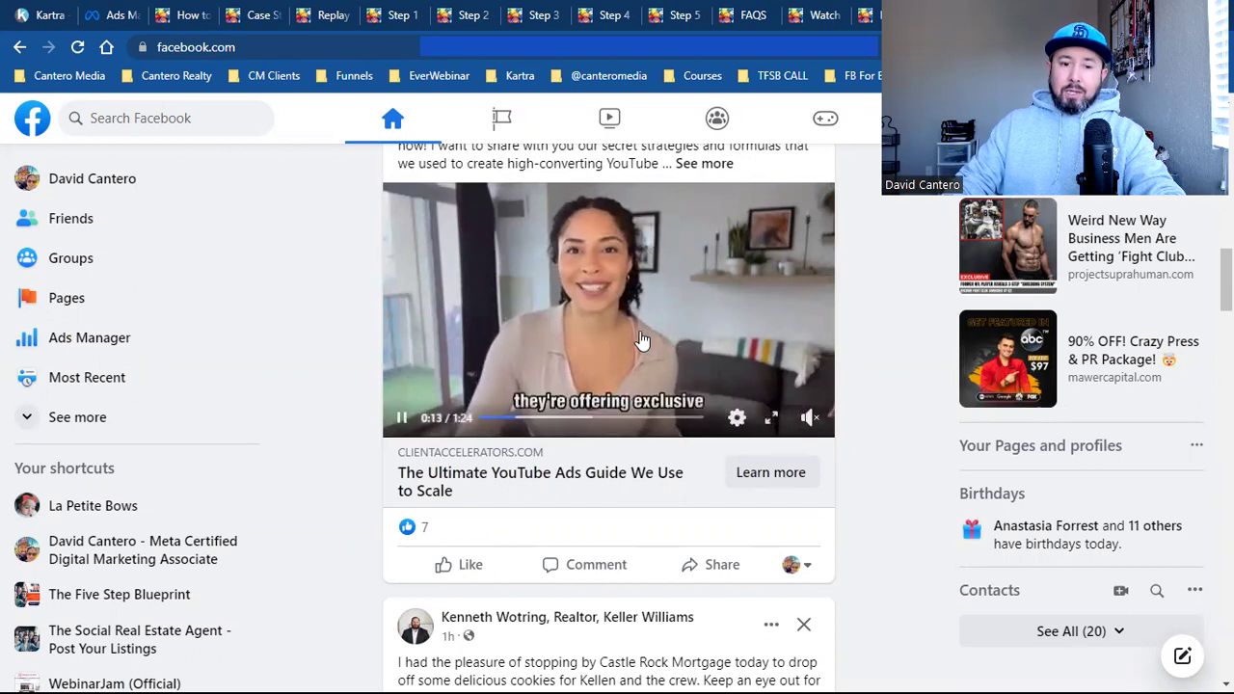
scroll(617, 366, up, 1)
click(449, 453)
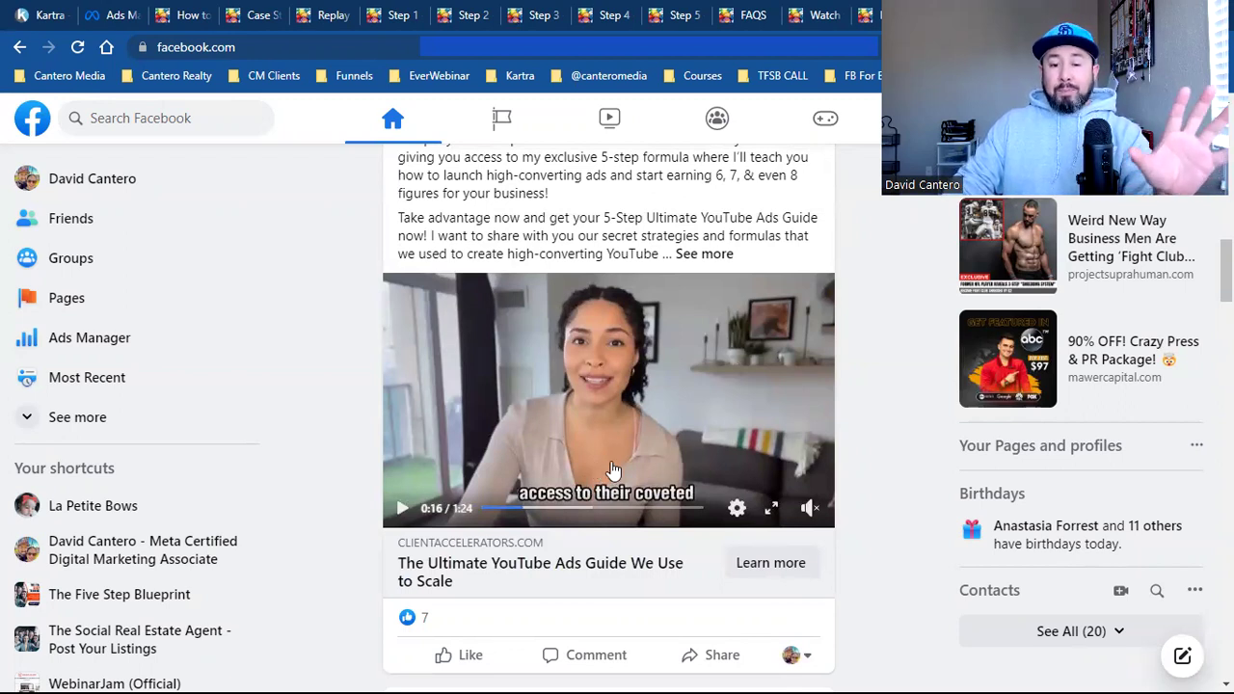
Like the Client Accelerators ad and change the reaction to Love.
scroll(611, 469, down, 2)
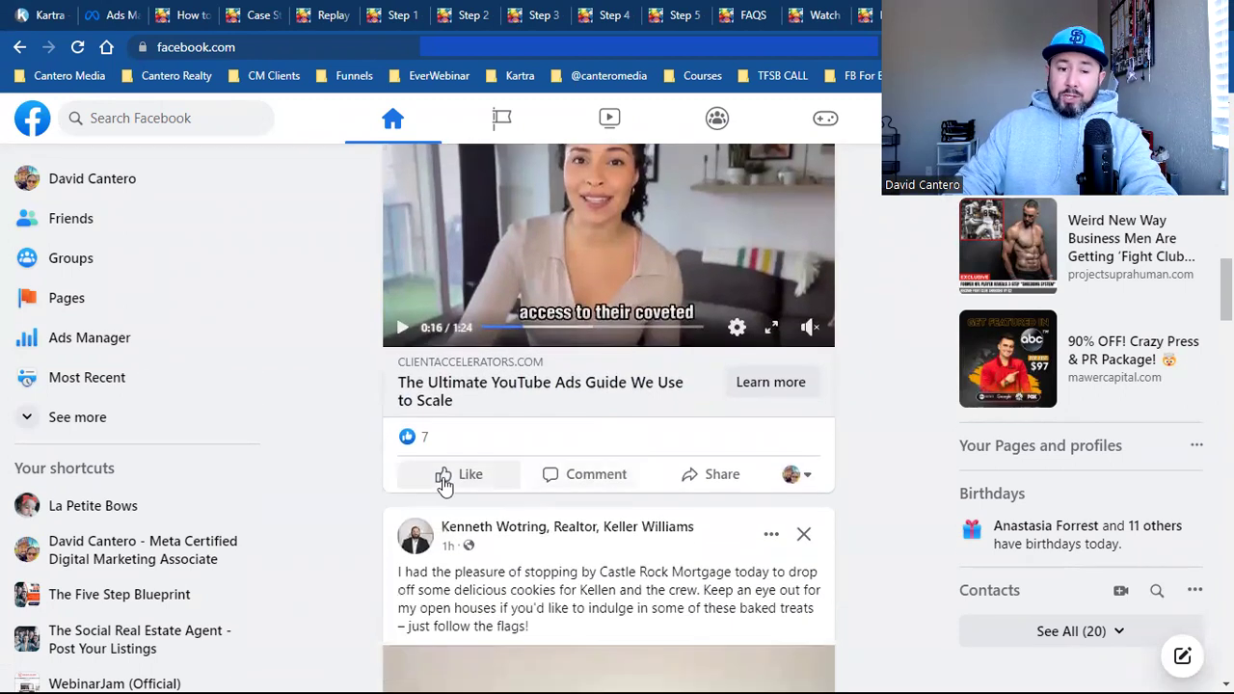
click(444, 479)
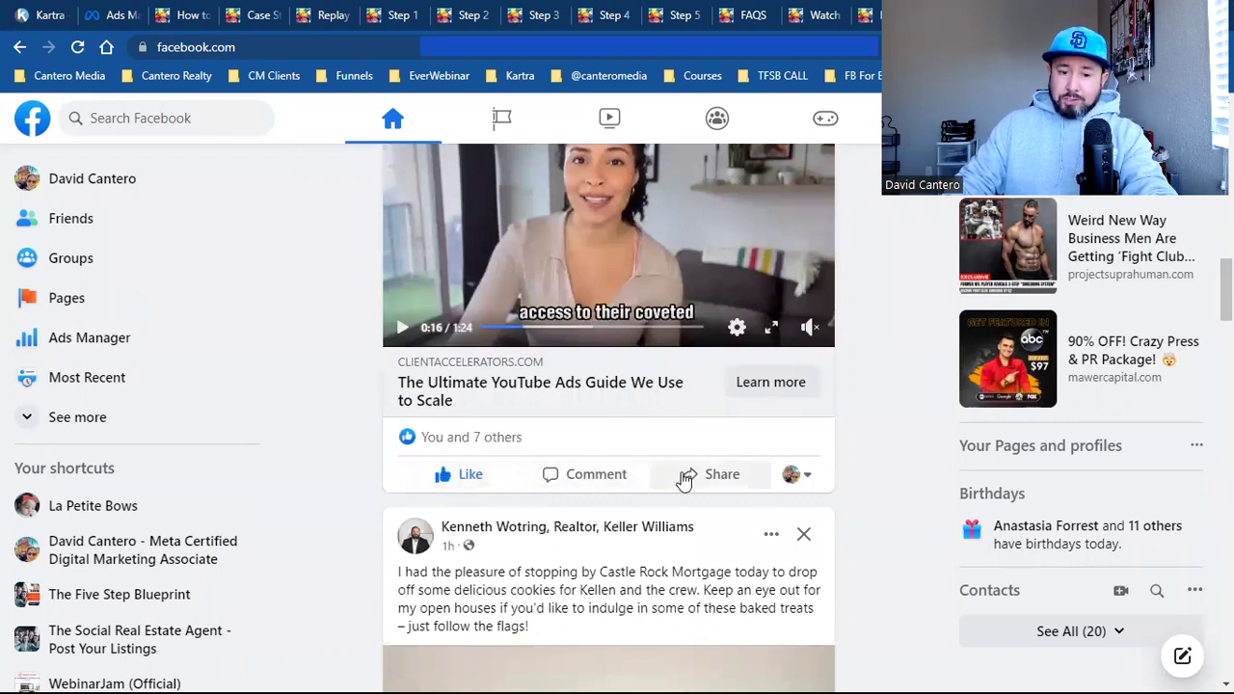
mouse_move(431, 489)
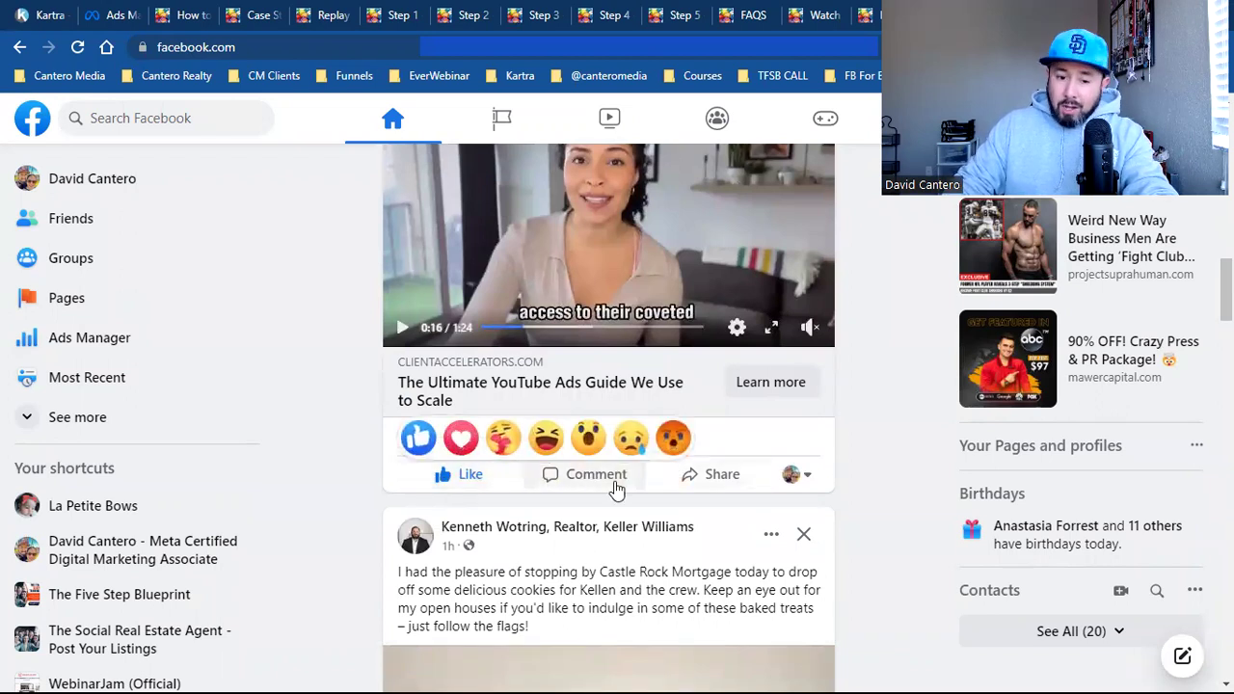
click(460, 436)
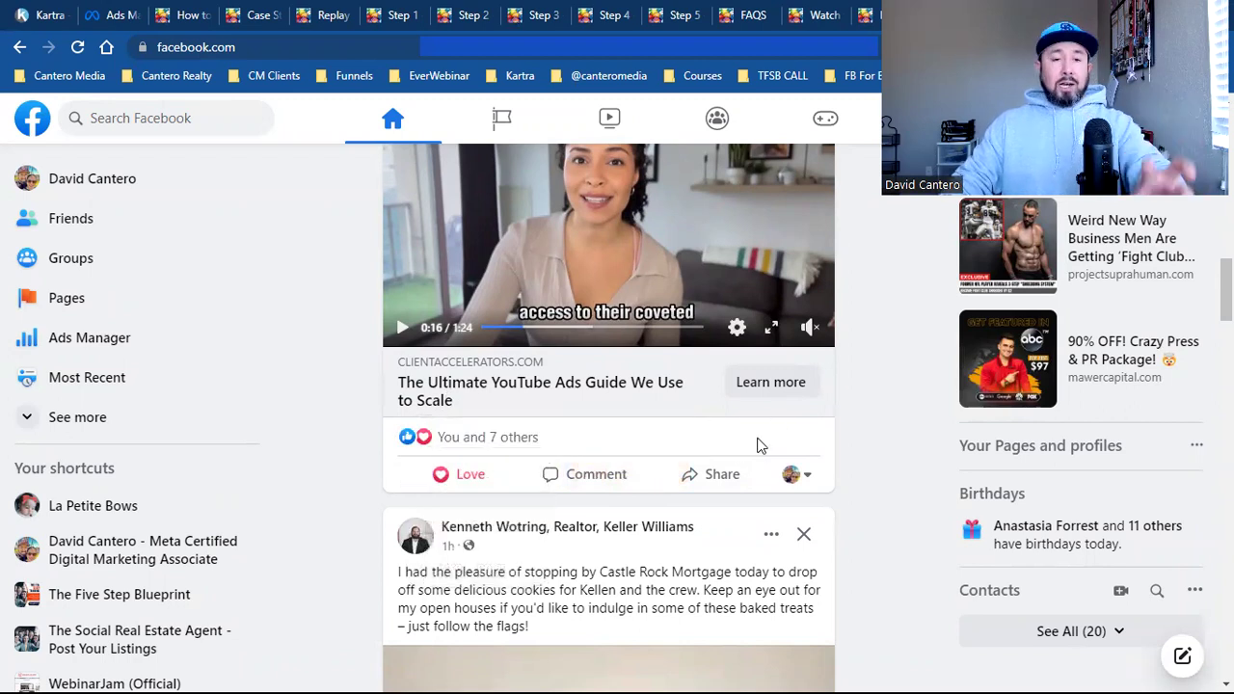
scroll(756, 444, up, 2)
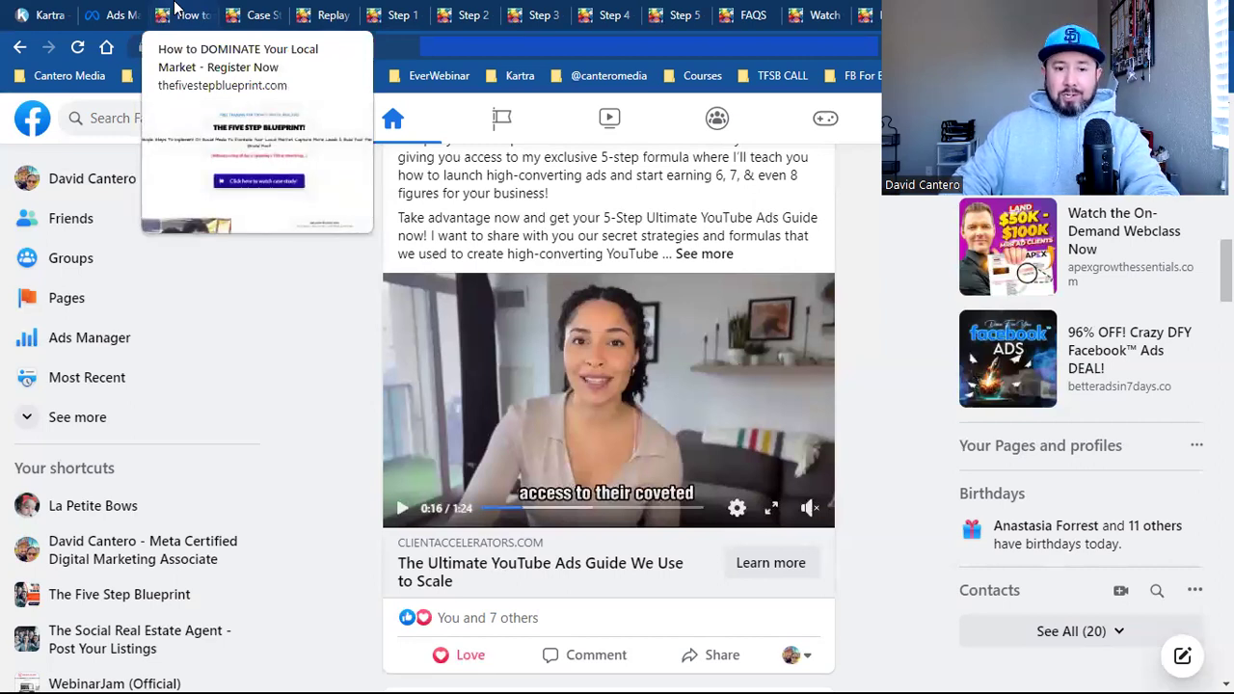
Return to the funnel pages and highlight the URL path of the questionnaire confirmation page.
click(175, 8)
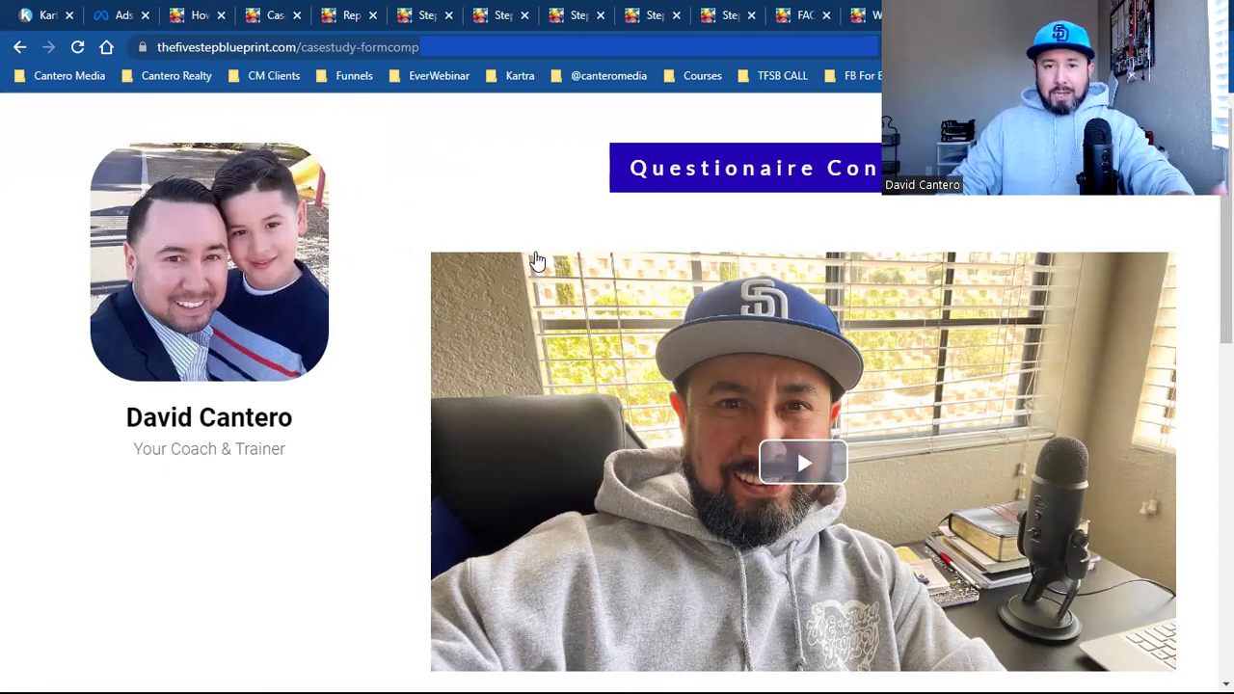
click(362, 48)
double_click(381, 49)
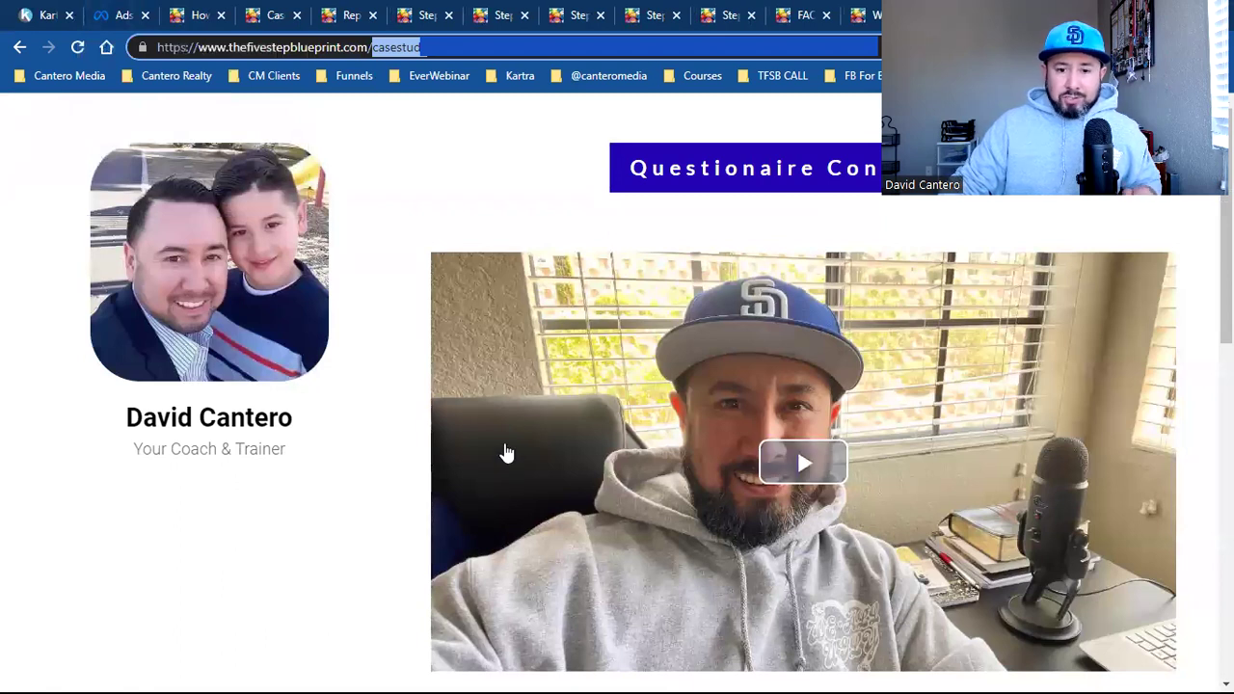
click(201, 16)
click(349, 56)
click(347, 54)
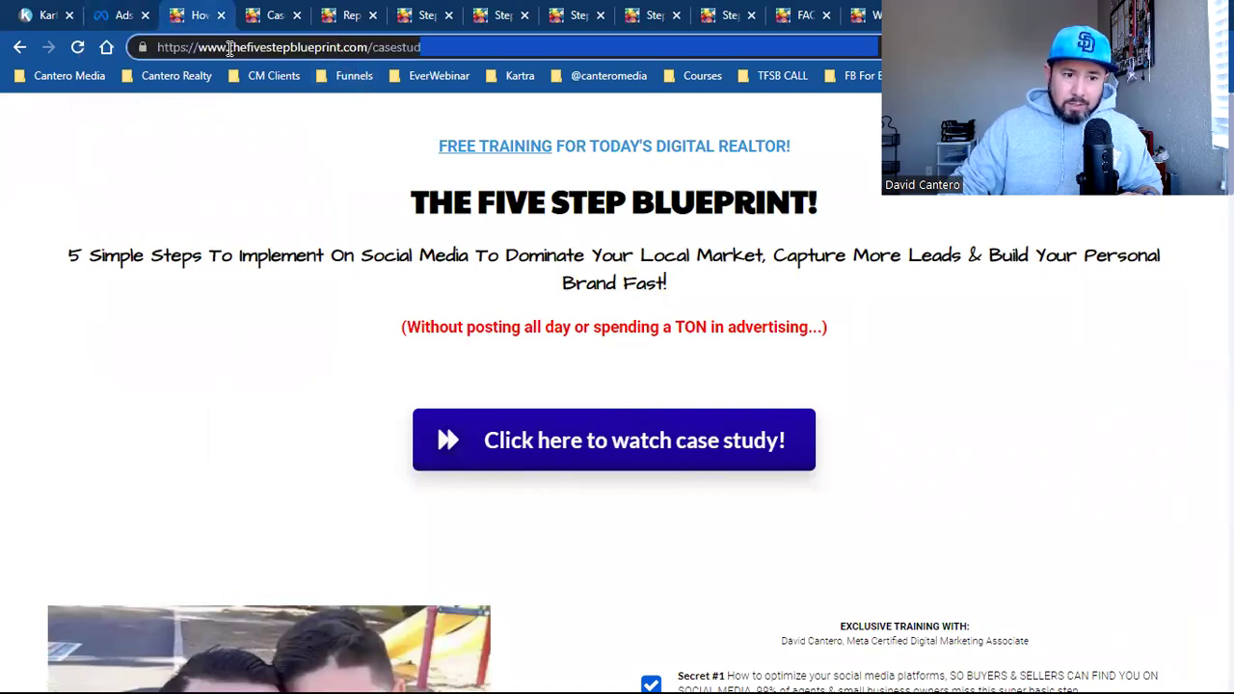
drag(229, 46, 605, 50)
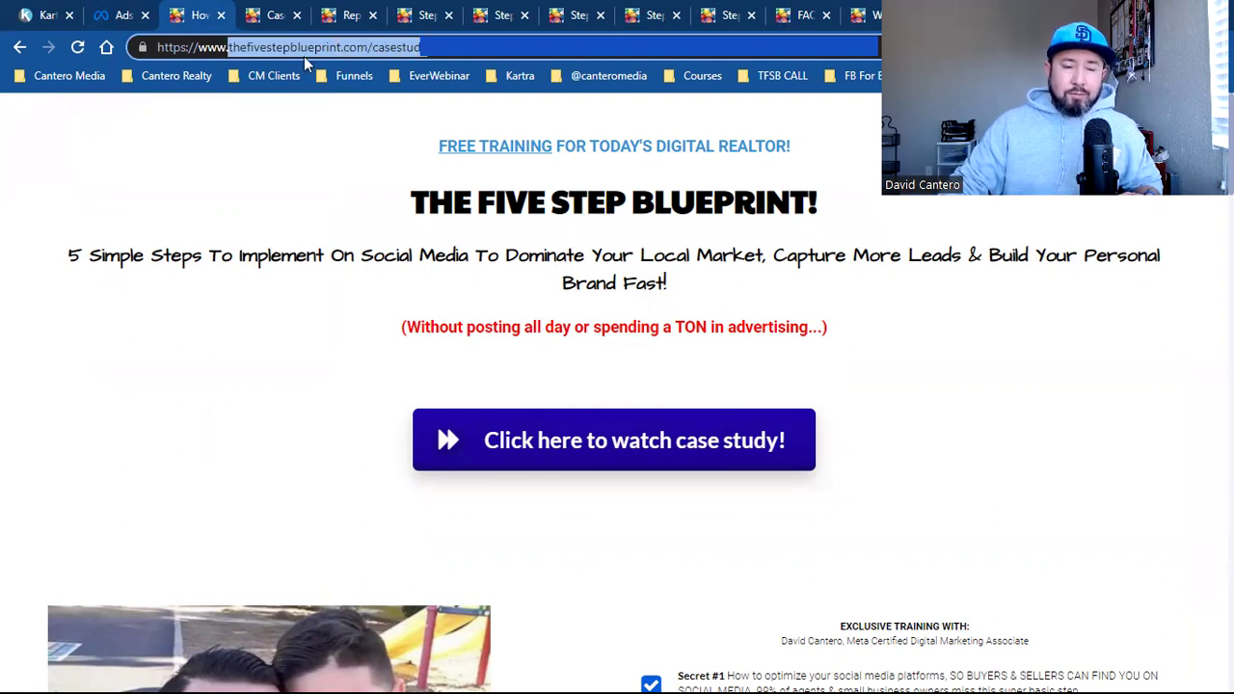
right_click(252, 44)
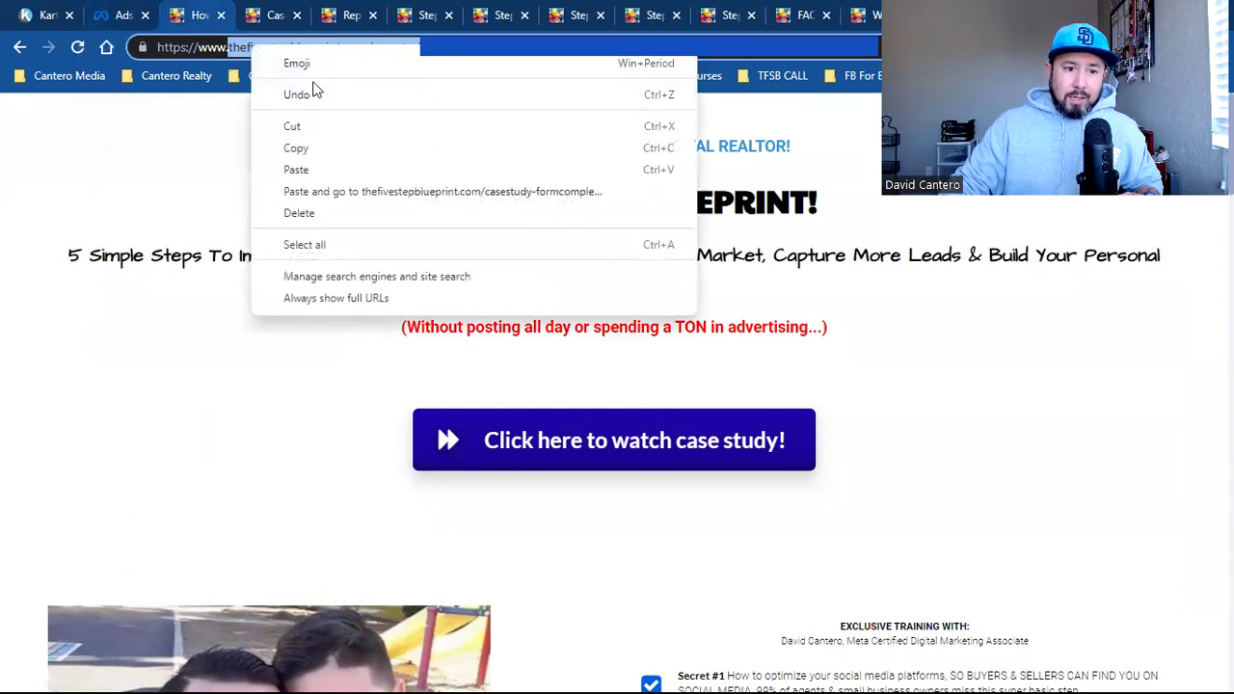
click(321, 144)
Go to Audiences in Ads Manager and start a new custom audience with Website as its source.
click(117, 13)
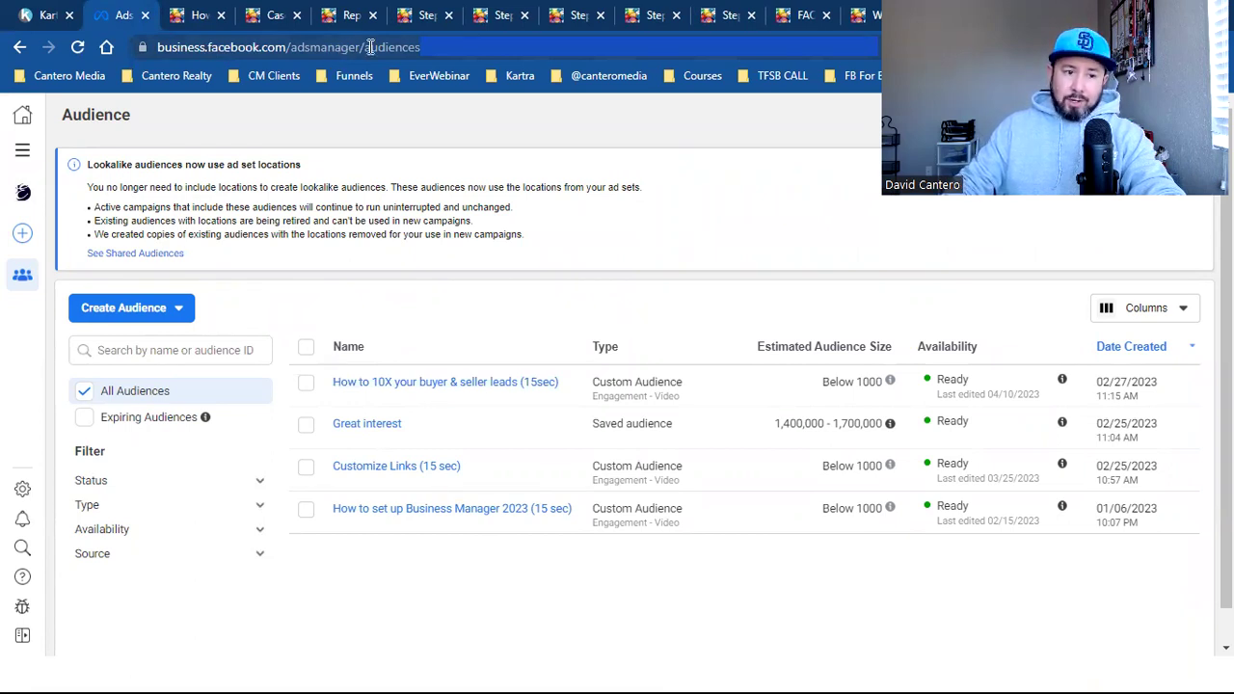
click(22, 152)
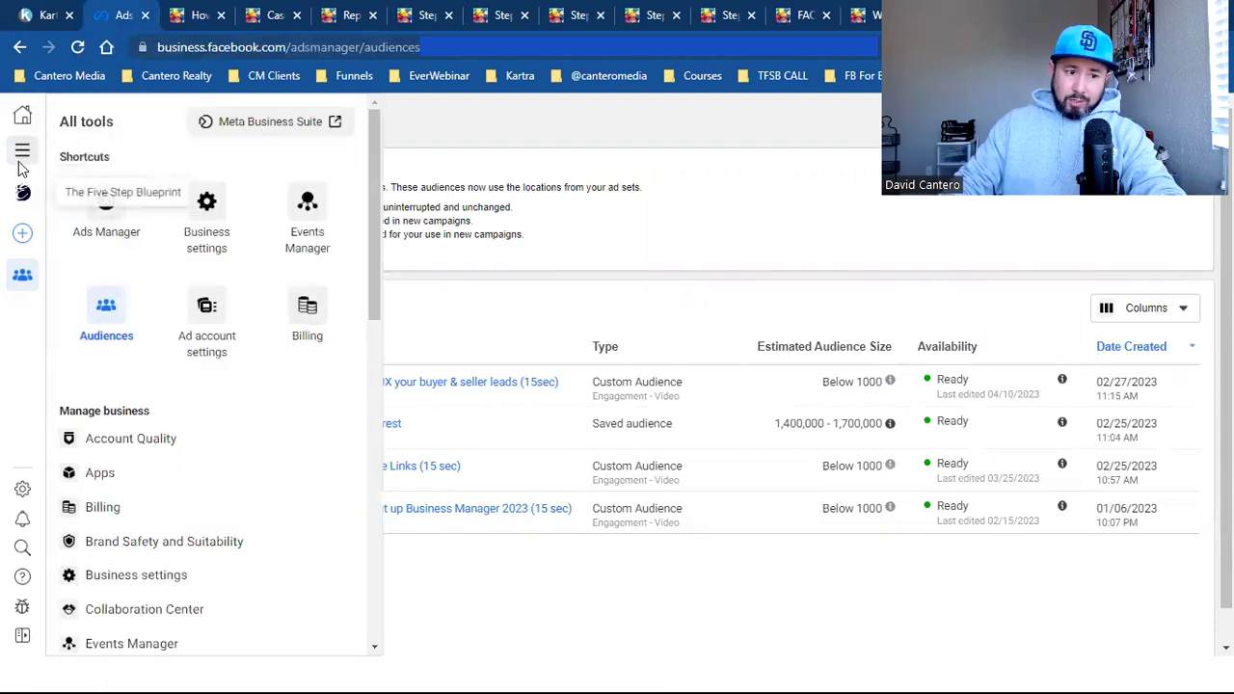
click(110, 308)
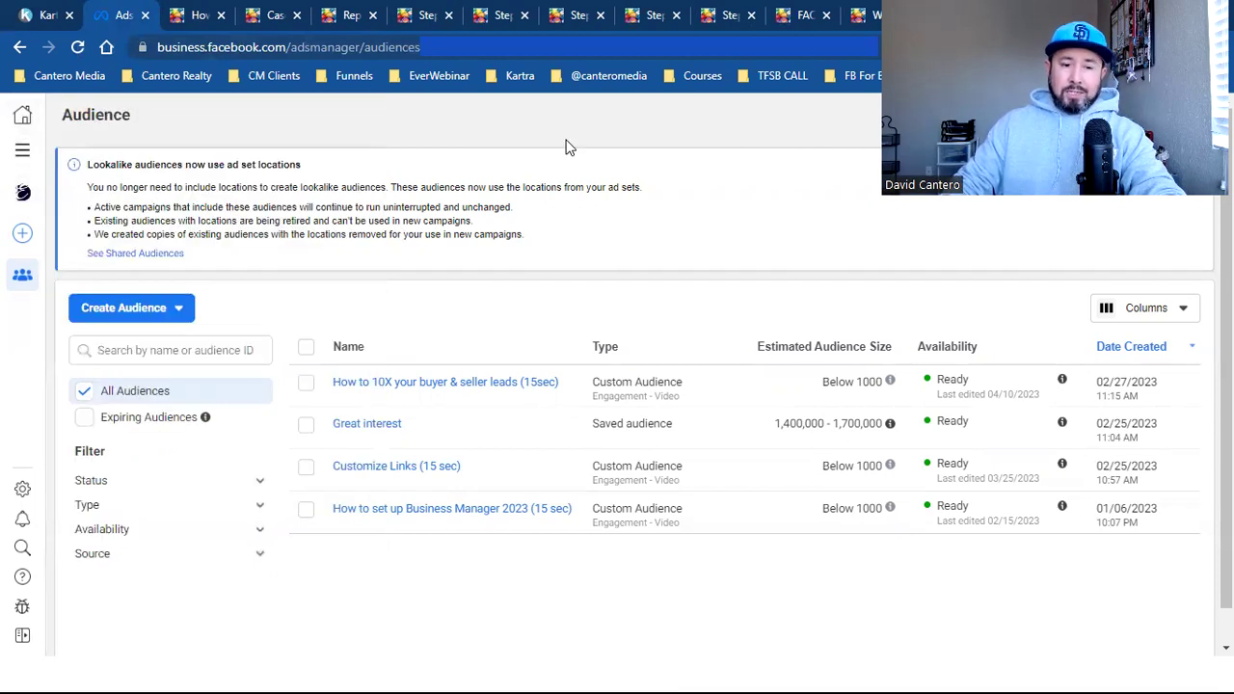
click(166, 313)
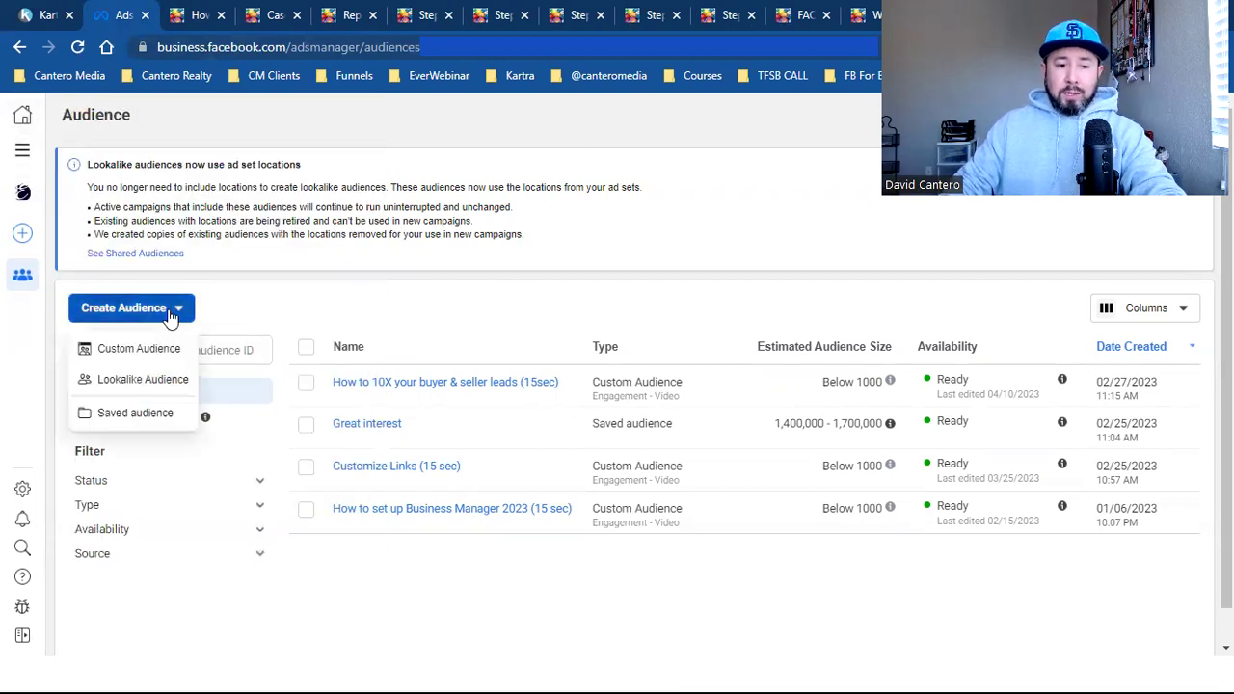
click(135, 353)
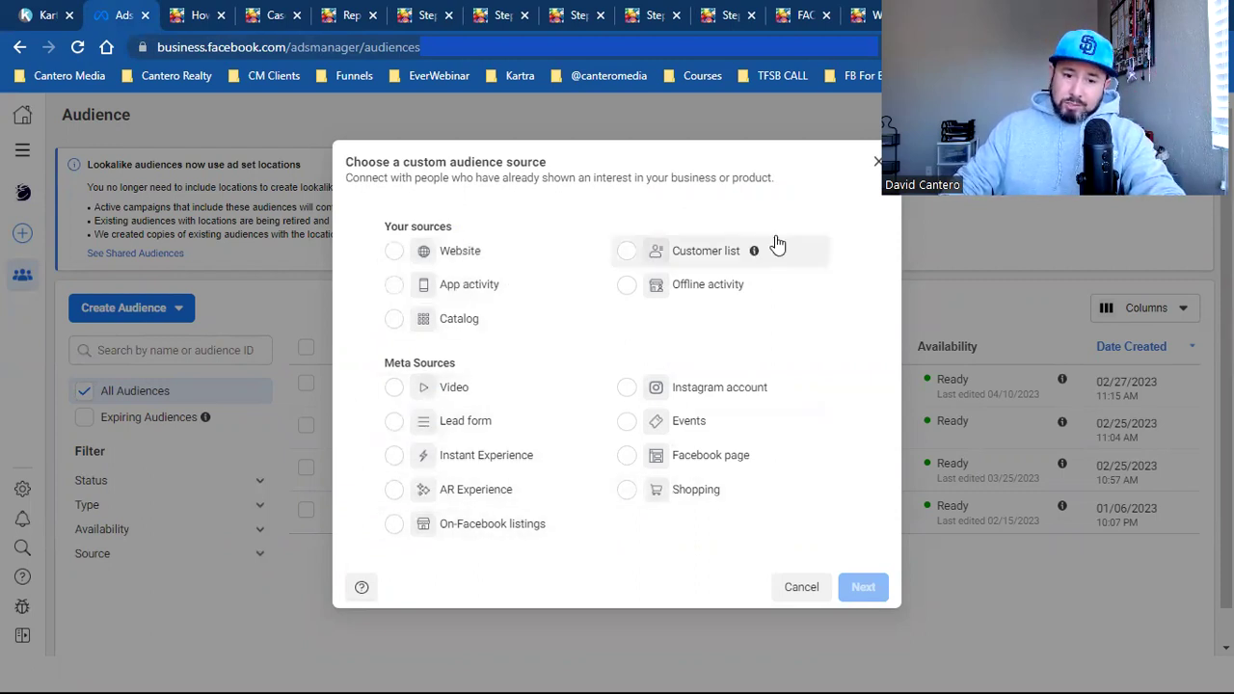
click(446, 255)
click(865, 587)
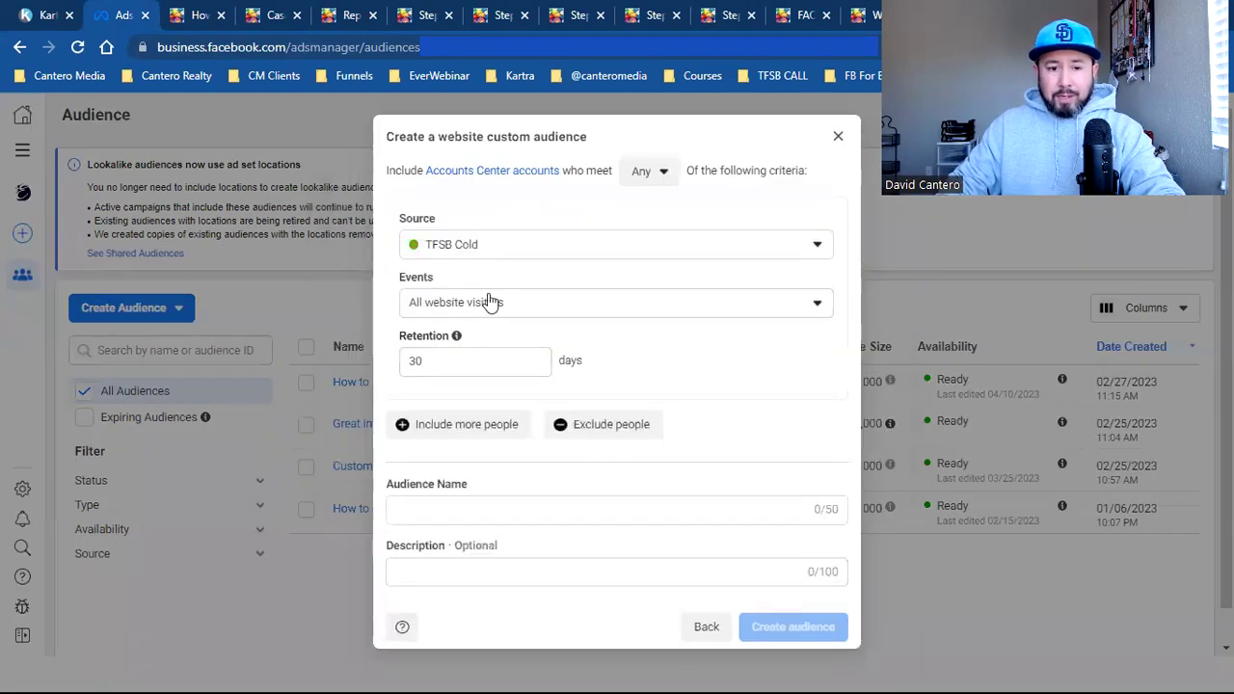
Set the event to People who visited specific web pages and add the URL value thefivestepblueprint.com/casestudy.
click(489, 301)
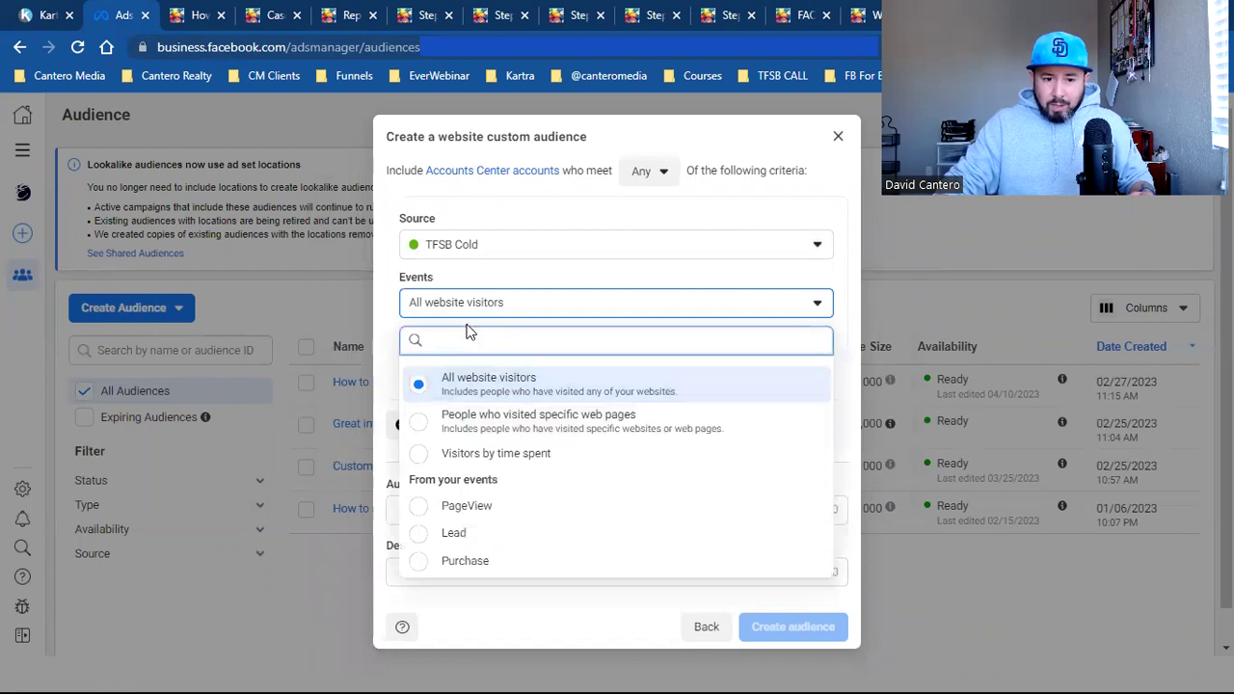
click(527, 424)
double_click(443, 358)
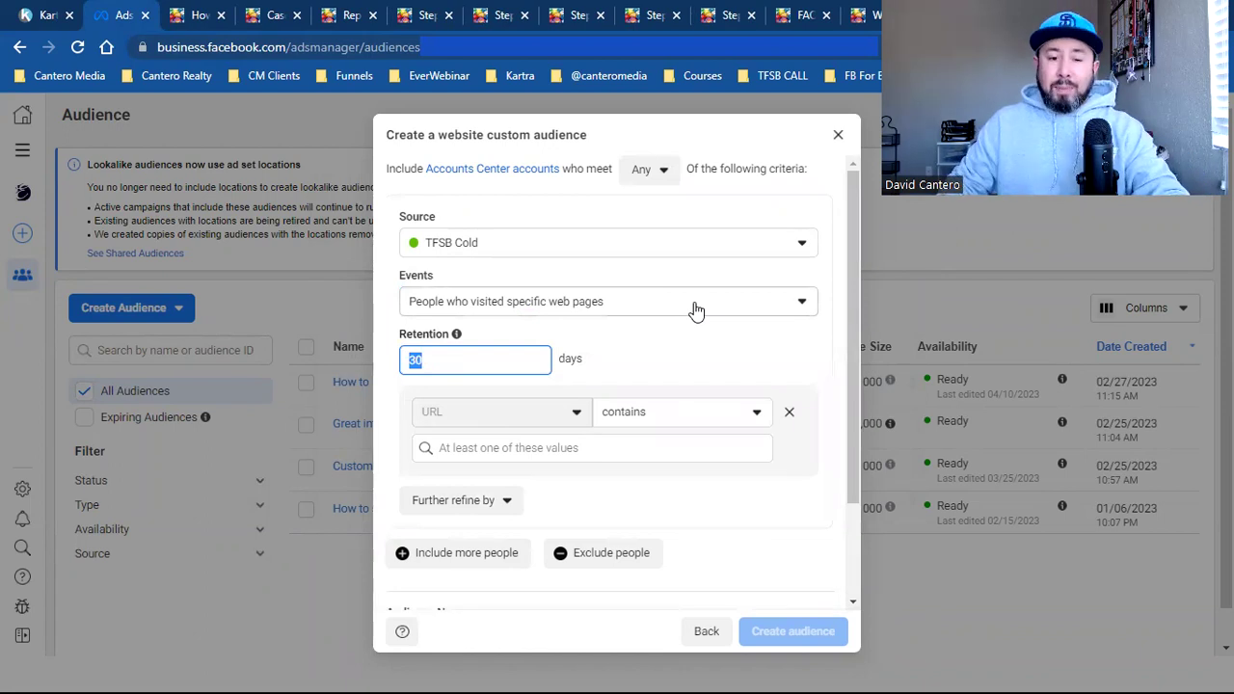
scroll(675, 353, down, 1)
click(629, 355)
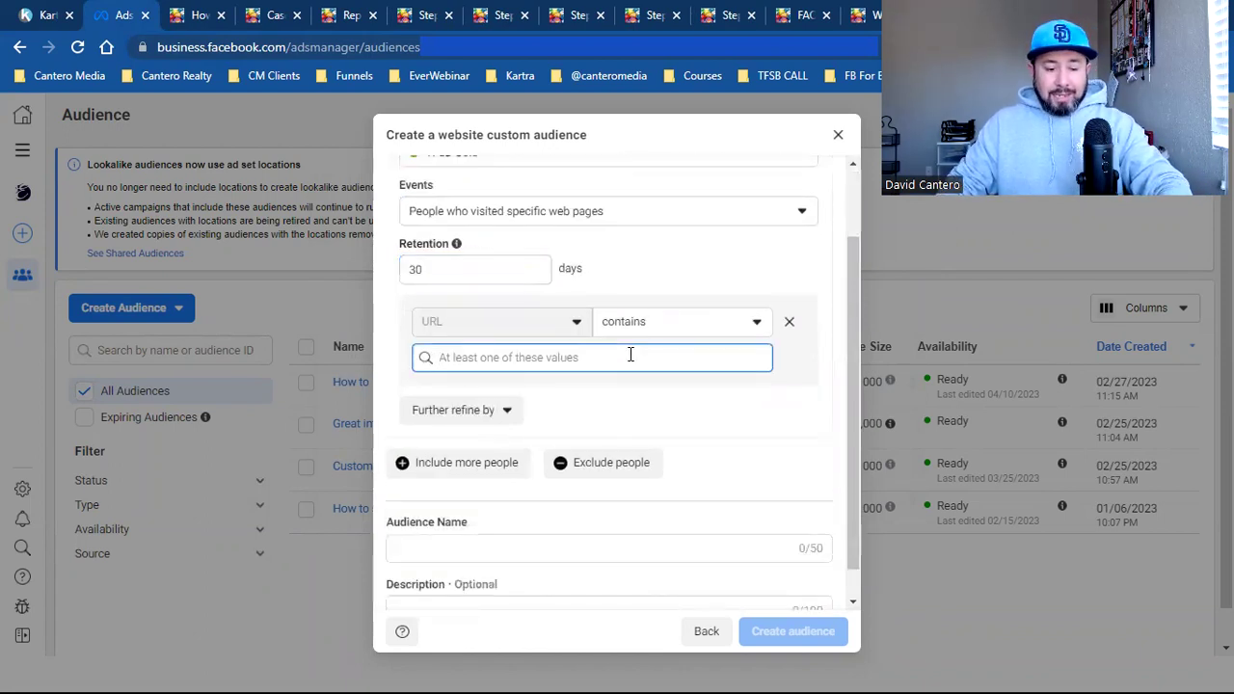
key(ctrl+v)
click(590, 394)
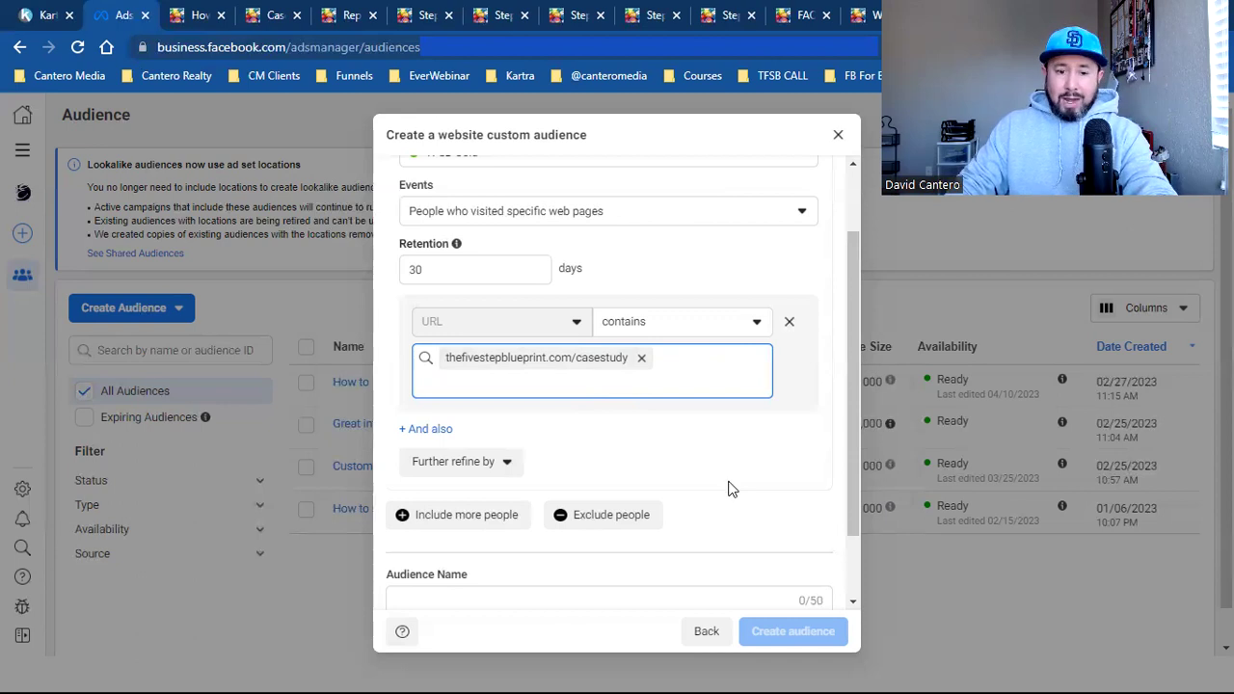
Set the website audience's retention to 45 days.
scroll(728, 482, up, 1)
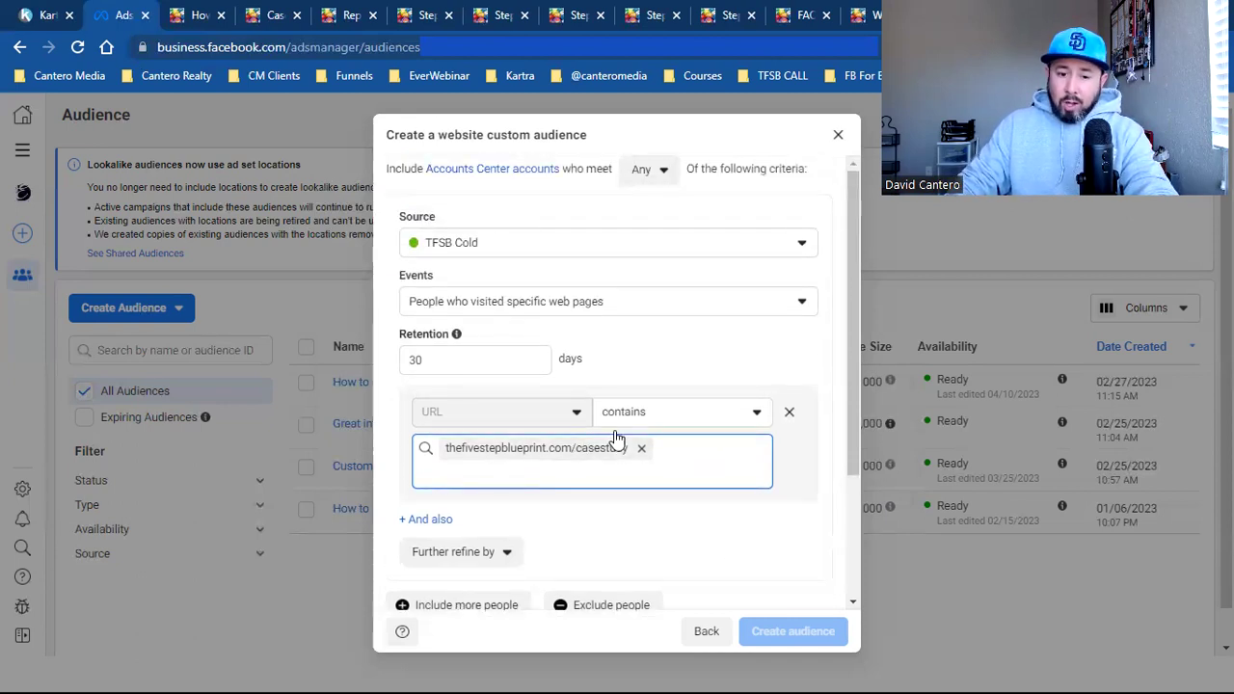
double_click(443, 361)
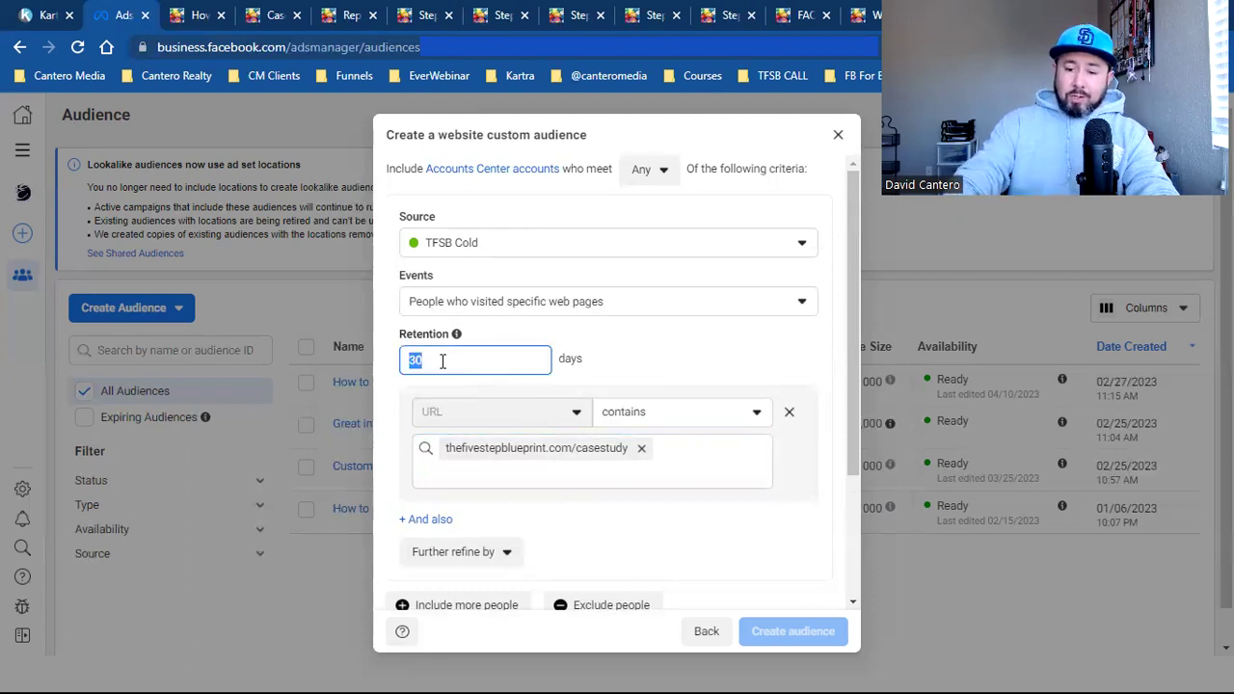
text(45)
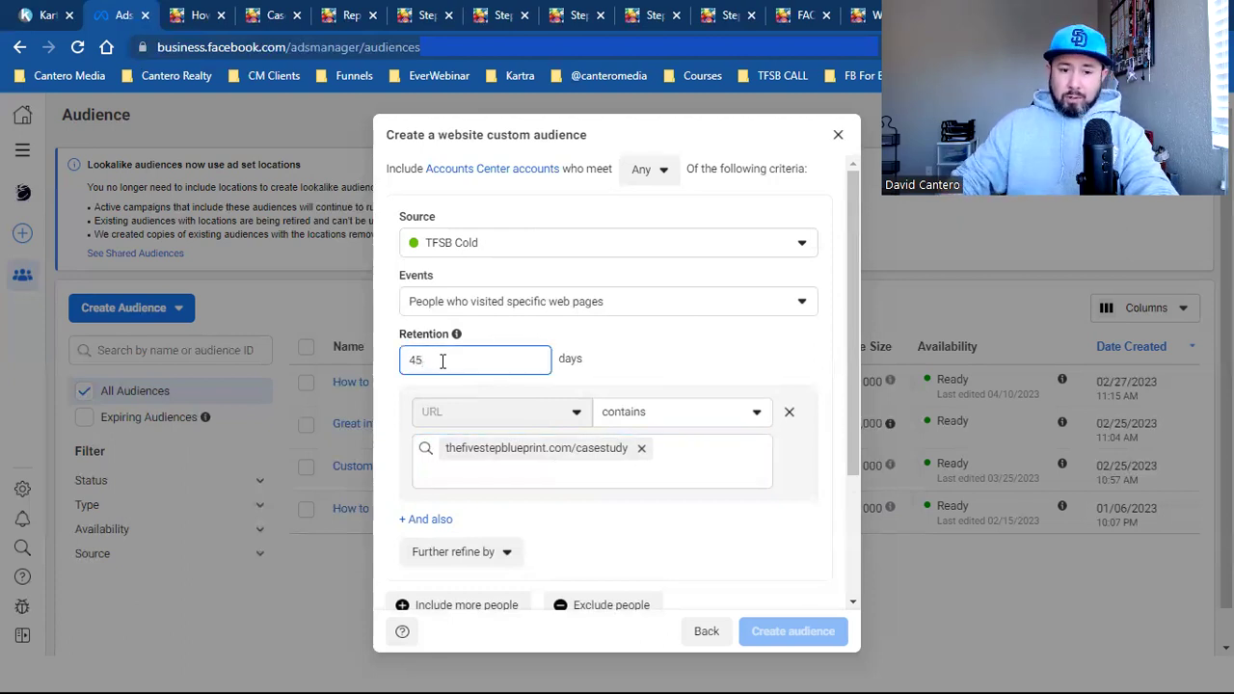
double_click(442, 360)
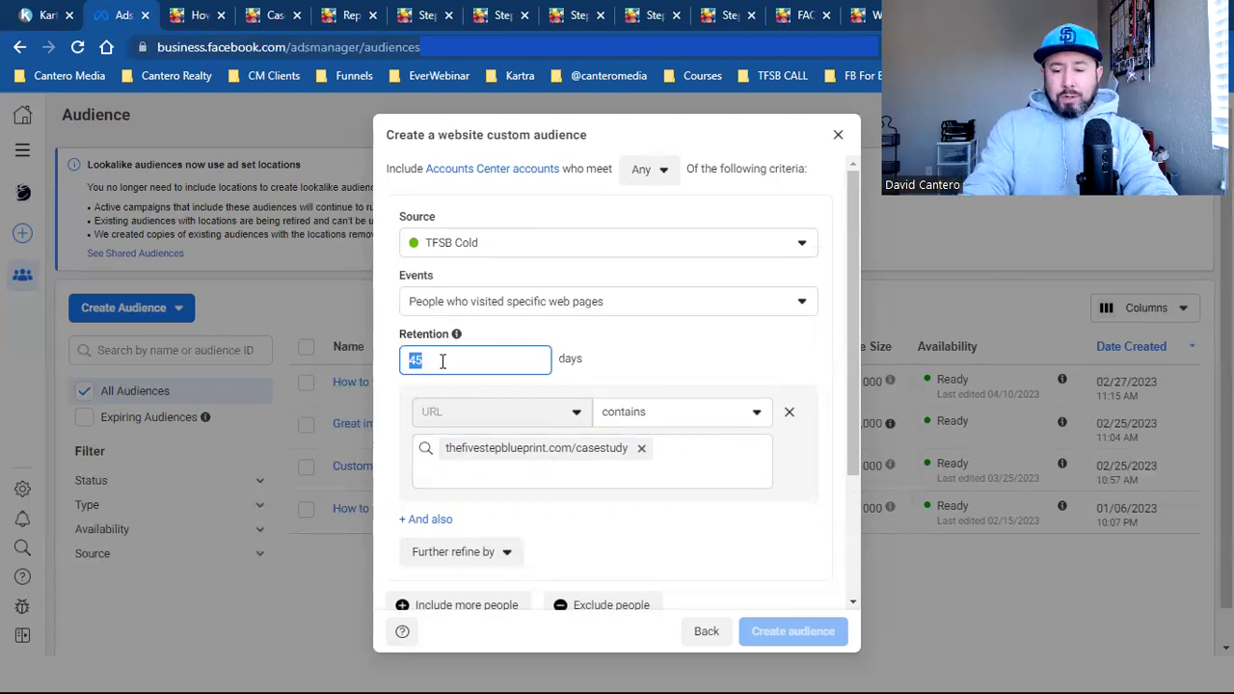
click(643, 358)
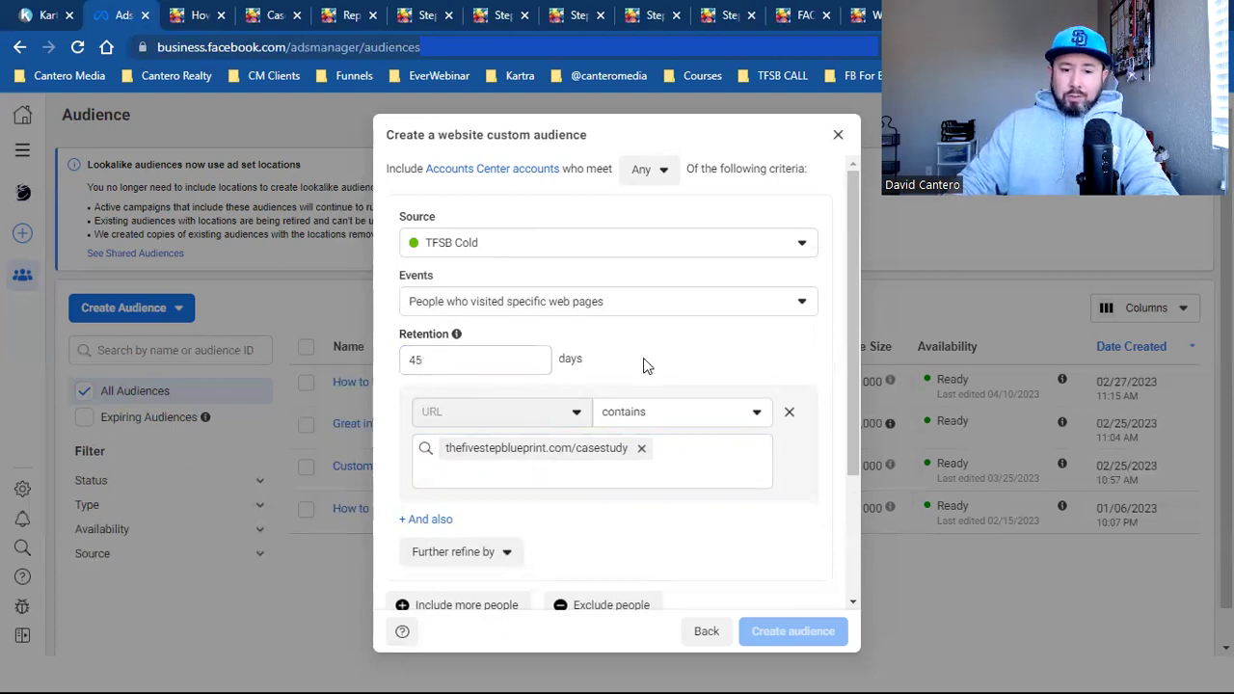
Change the website audience's source to TFSB Retar.
scroll(569, 374, down, 1)
scroll(570, 390, down, 1)
scroll(621, 458, up, 2)
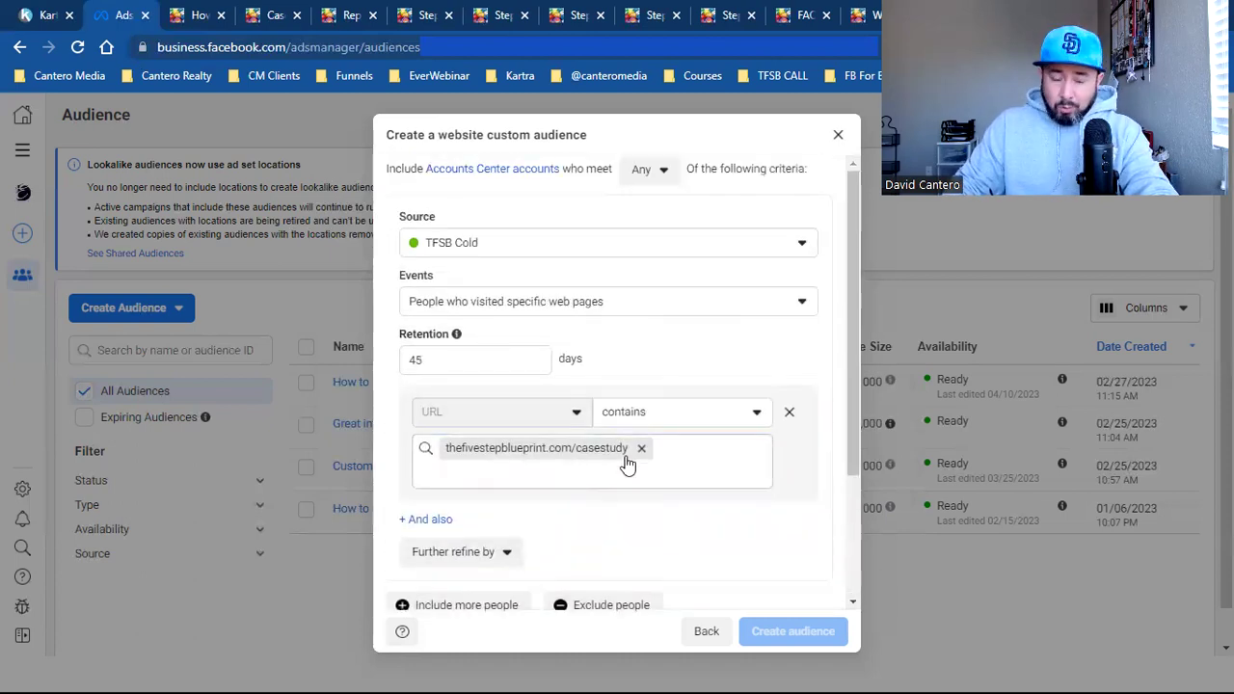
click(555, 243)
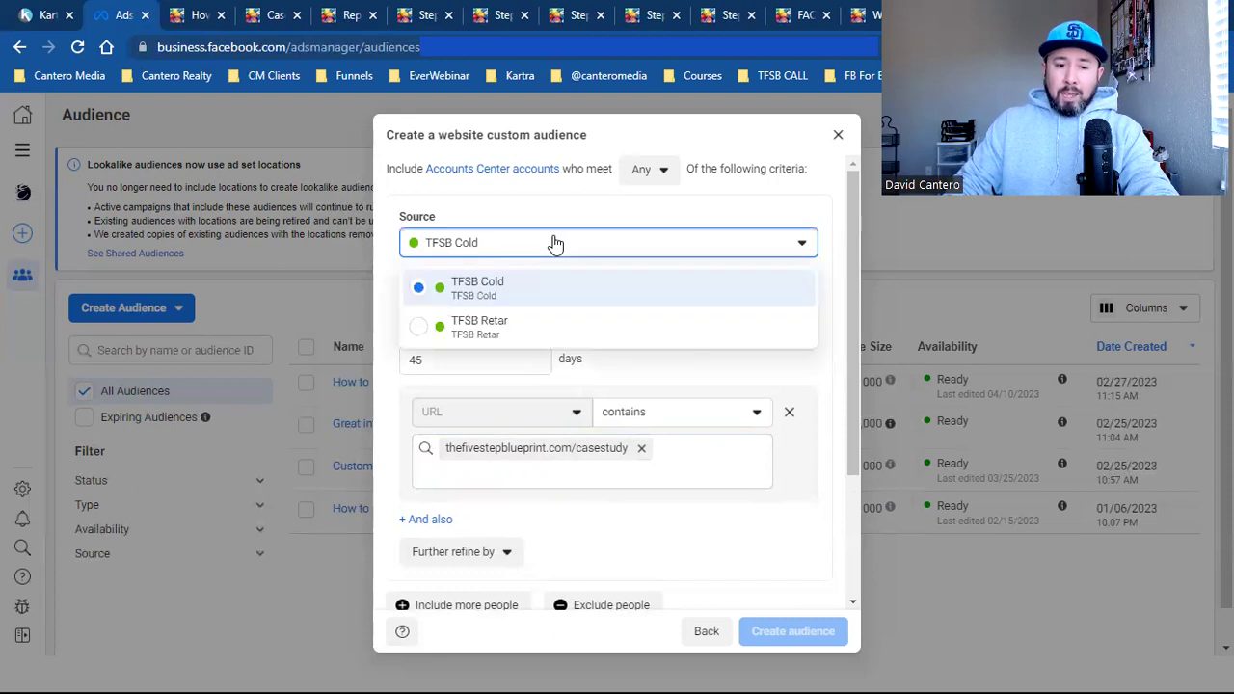
click(521, 332)
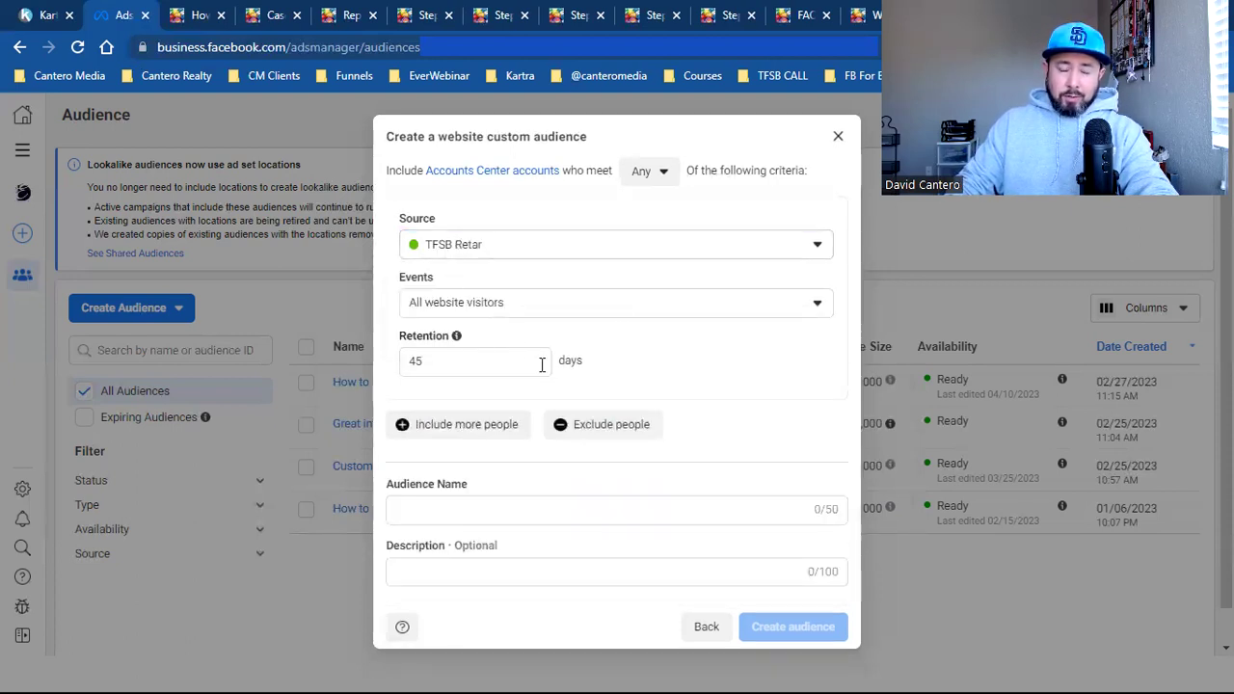
Include people who visited specific web pages whose URL contains thefivestepblueprint.com/casestudy.
click(472, 314)
click(526, 425)
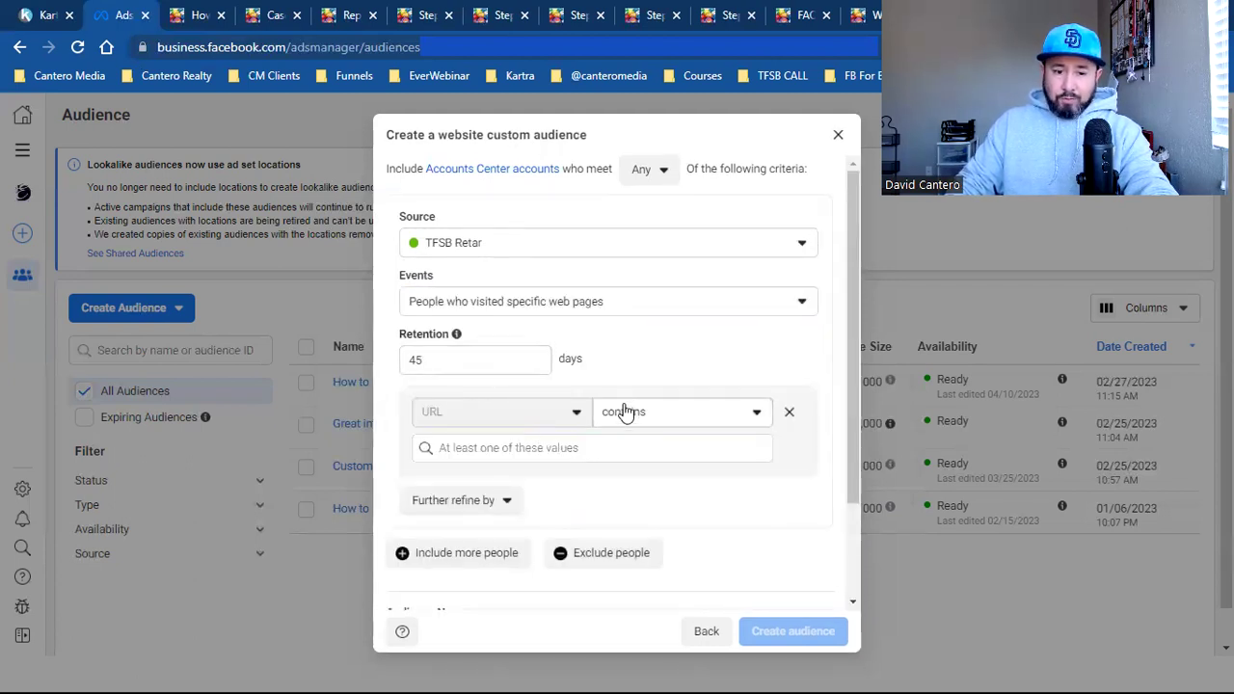
scroll(624, 411, down, 2)
click(639, 321)
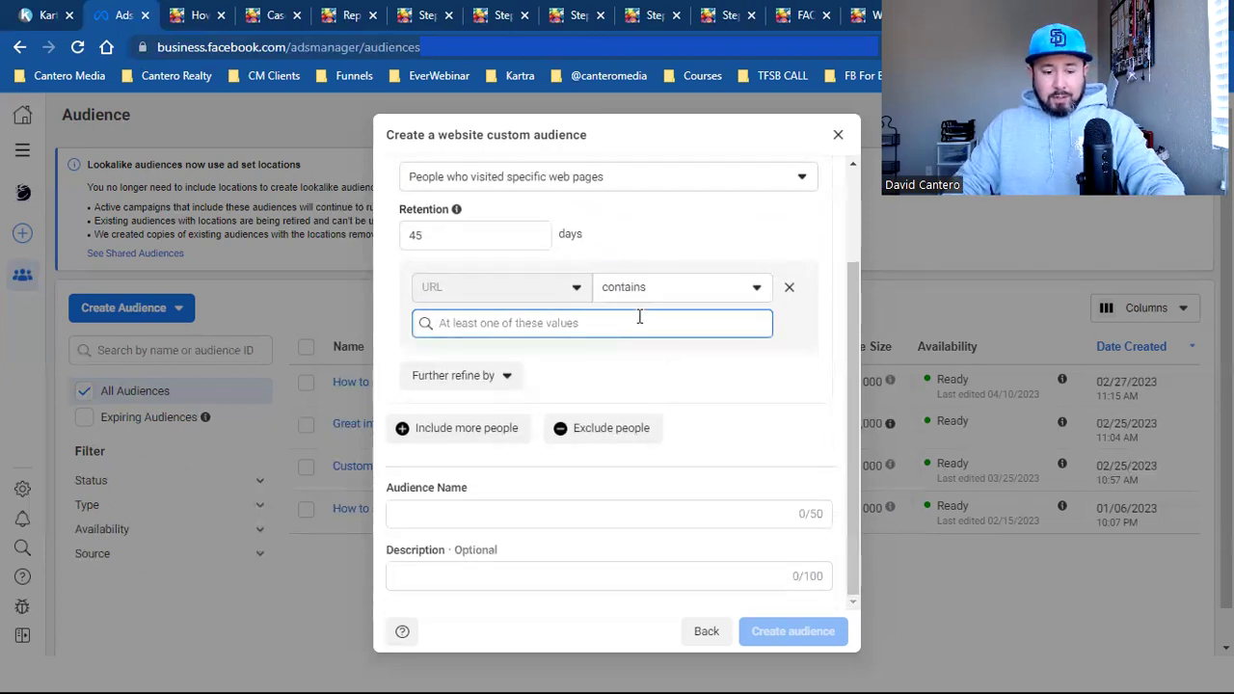
text(thefivestepblueprint.com/casestudy)
click(587, 367)
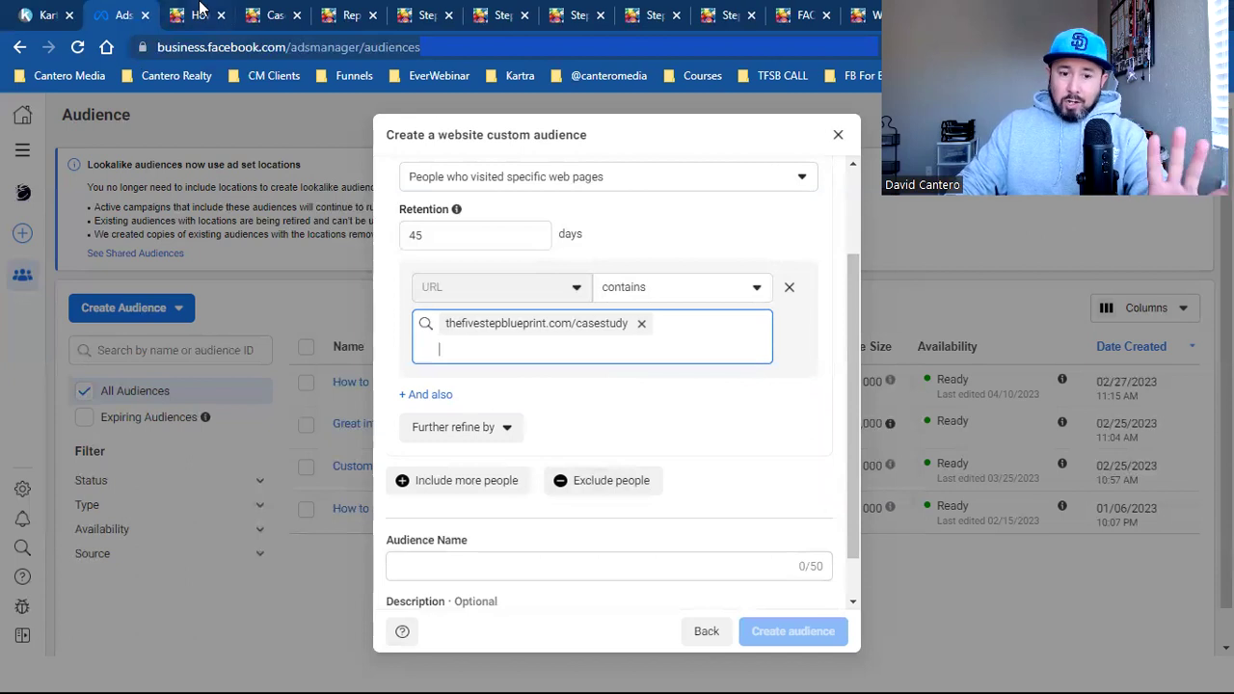
click(200, 13)
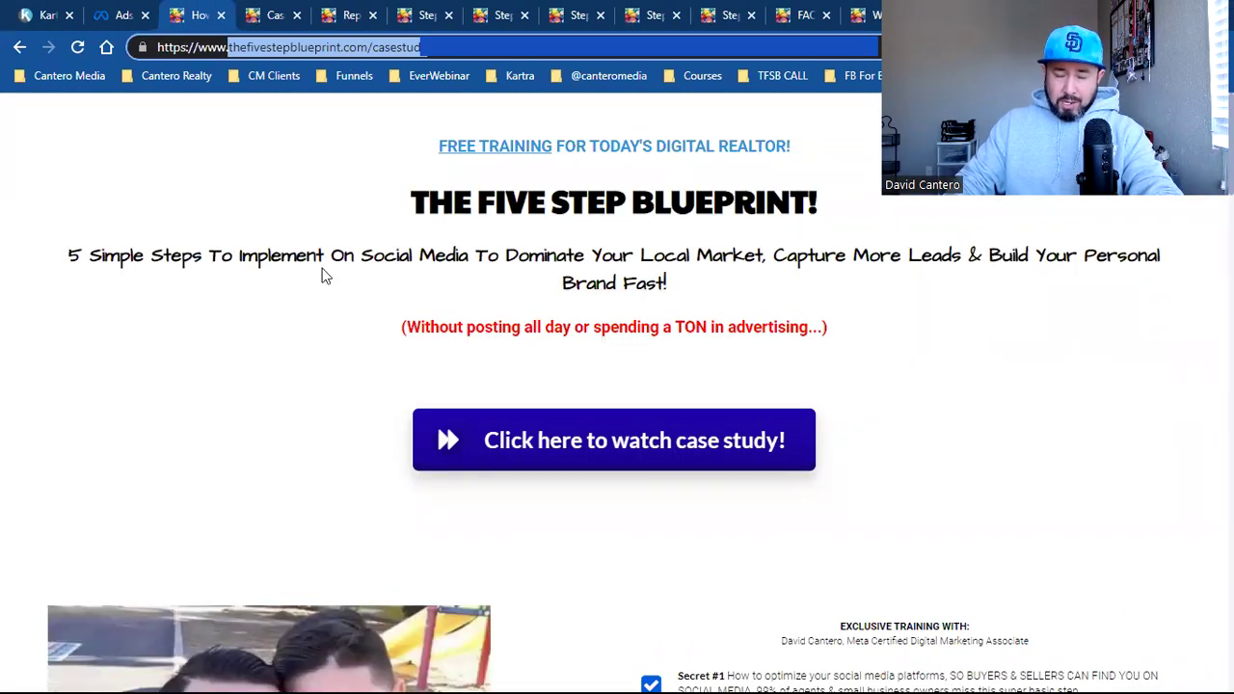
click(270, 12)
double_click(323, 48)
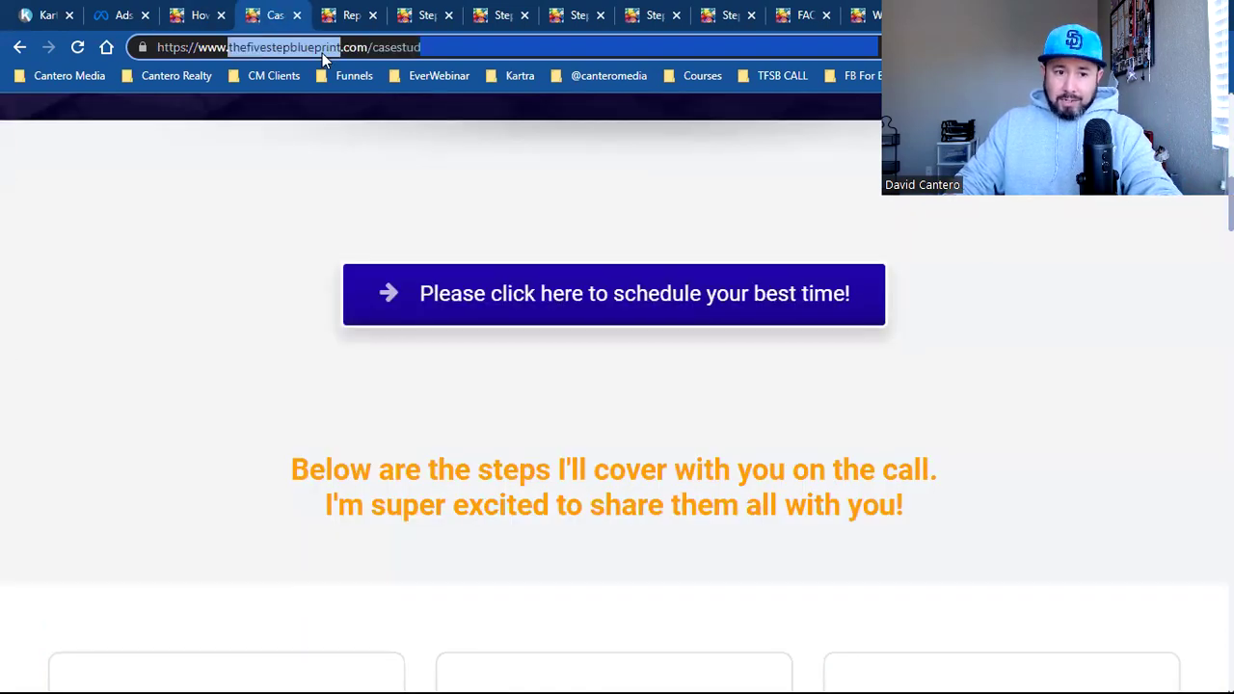
scroll(332, 307, up, 10)
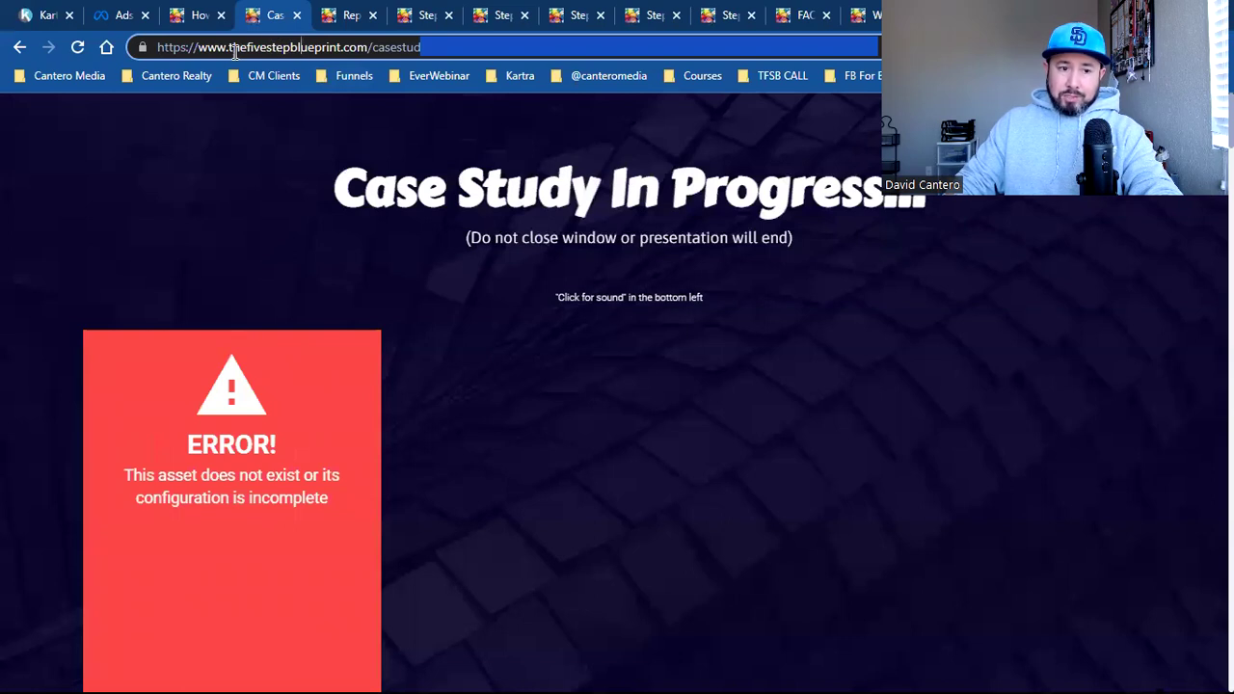
drag(229, 48, 668, 43)
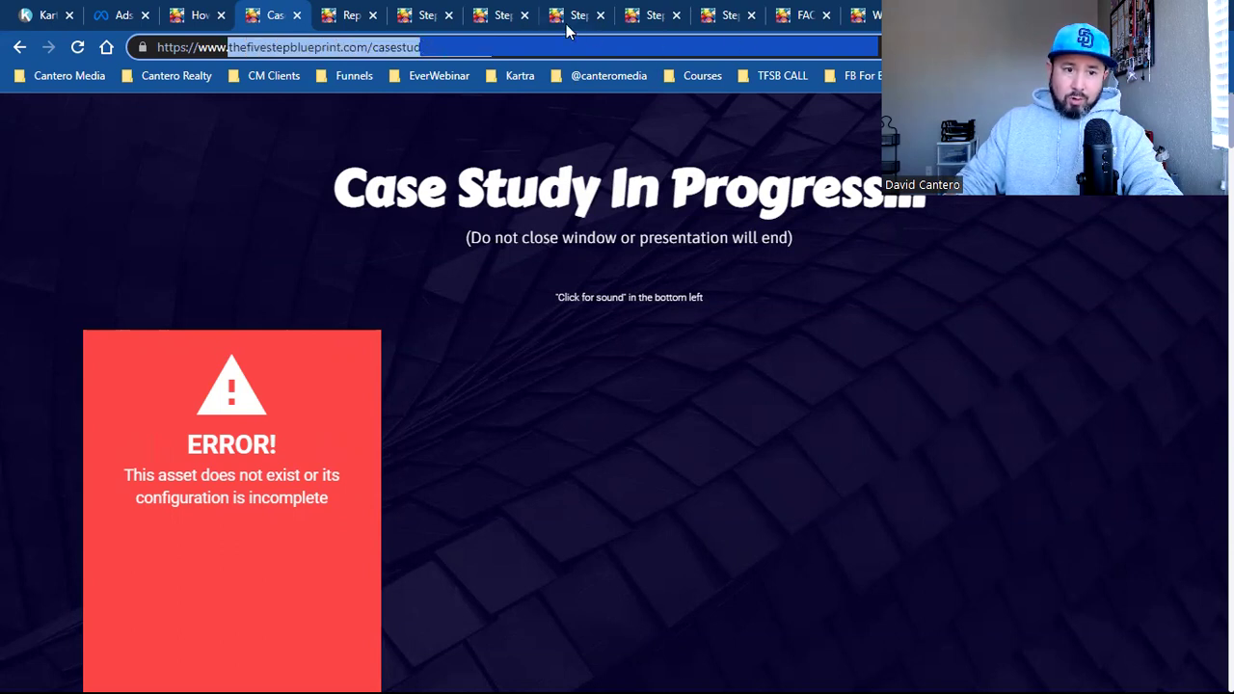
right_click(407, 47)
click(461, 148)
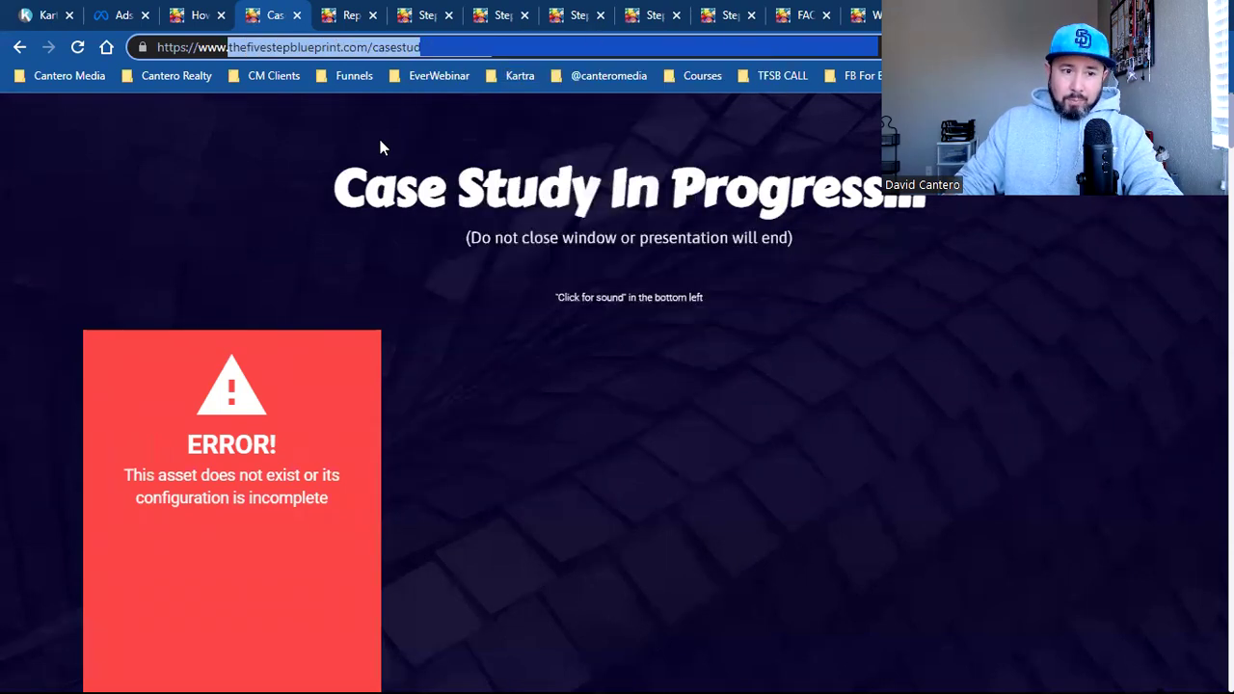
Return to the website custom audience and add an exclusion for people who visited specific web pages.
click(106, 10)
key(ctrl+v)
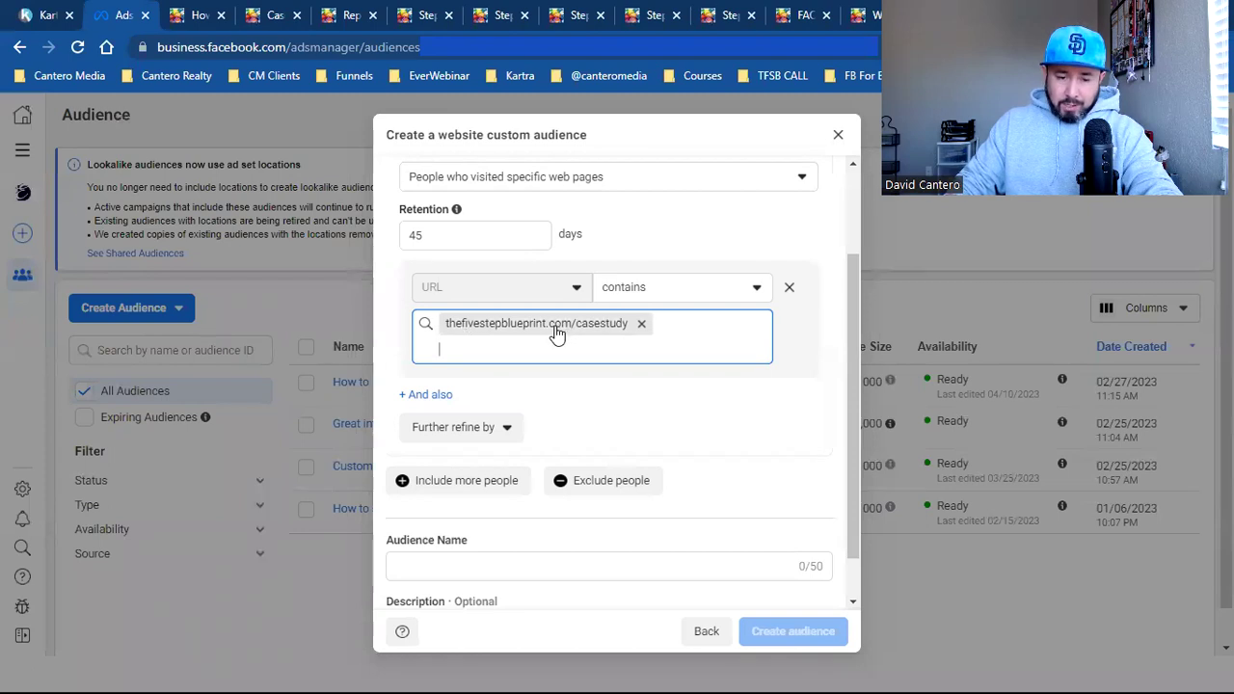
scroll(607, 395, down, 1)
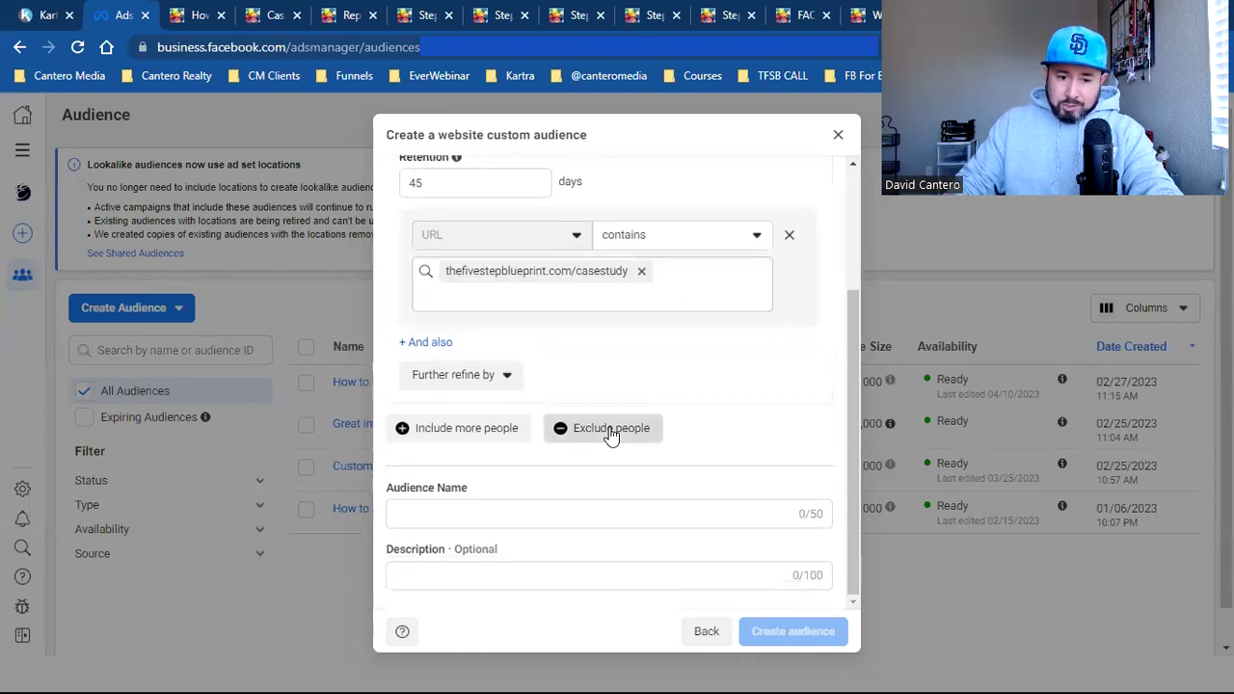
click(609, 433)
scroll(609, 433, down, 3)
click(520, 267)
click(520, 267)
click(518, 322)
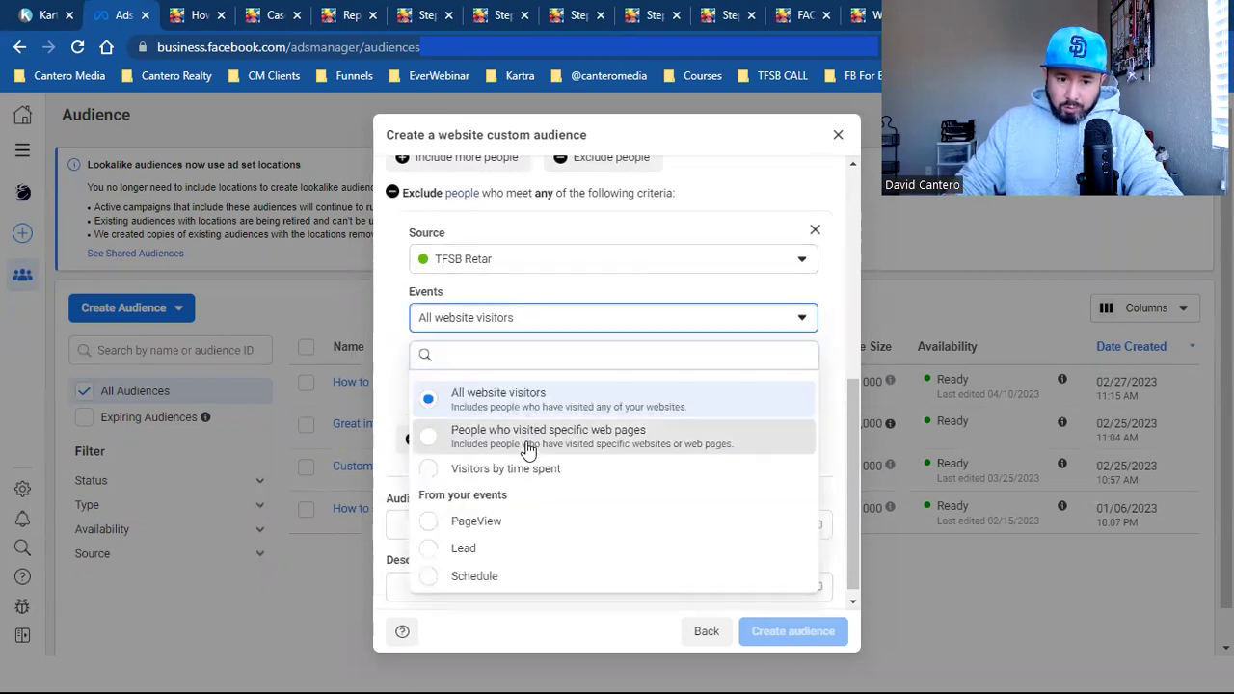
click(527, 450)
Set the exclusion's retention to 45 days and its URL value to thefivestepblueprint.com/casestudy-inprogress.
double_click(499, 376)
text(45)
click(518, 465)
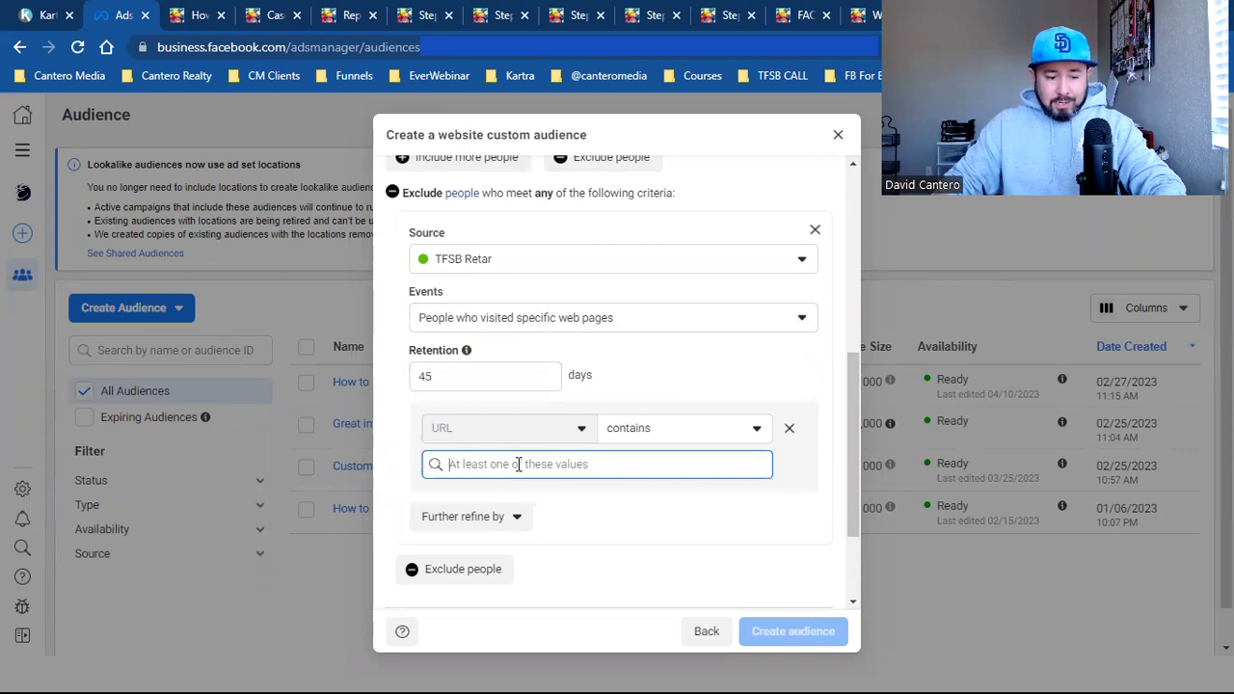
key(ctrl+v)
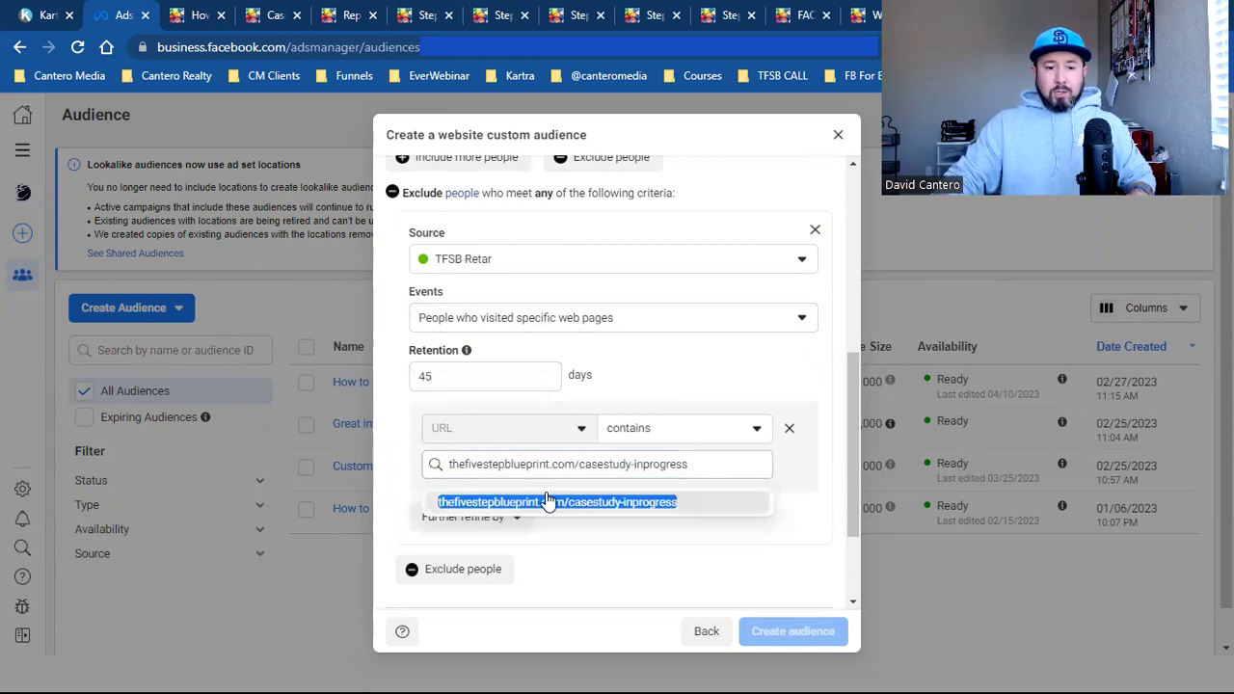
click(546, 500)
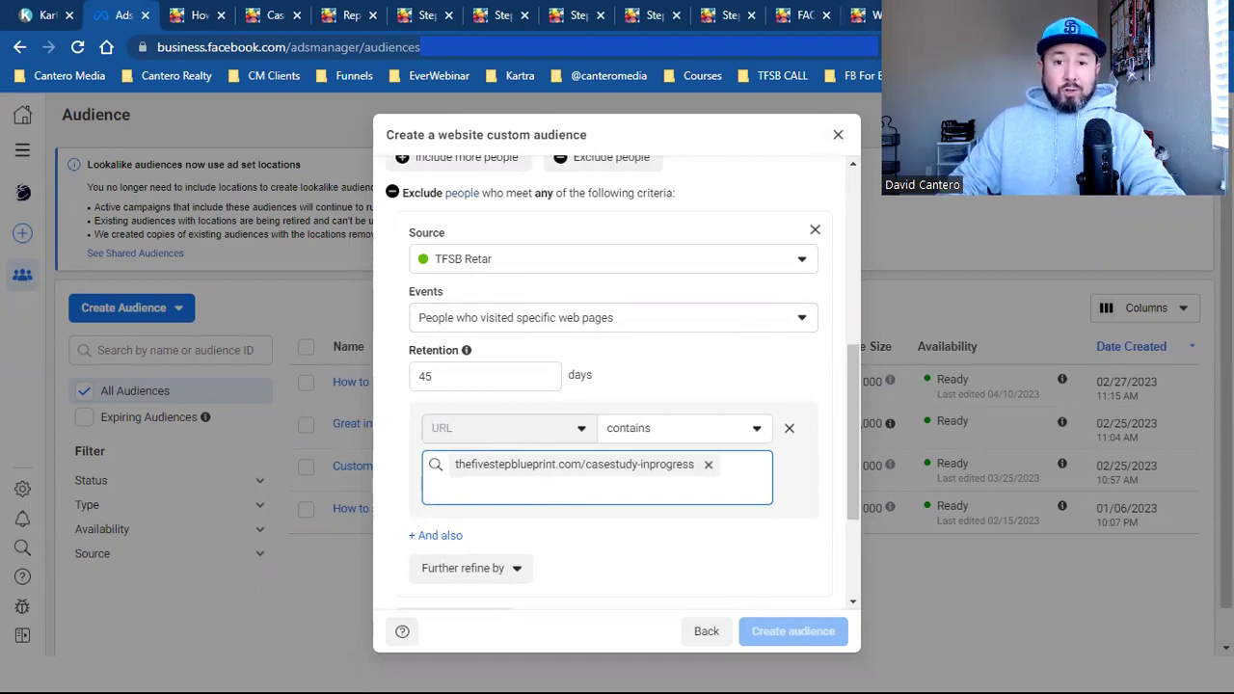
click(860, 15)
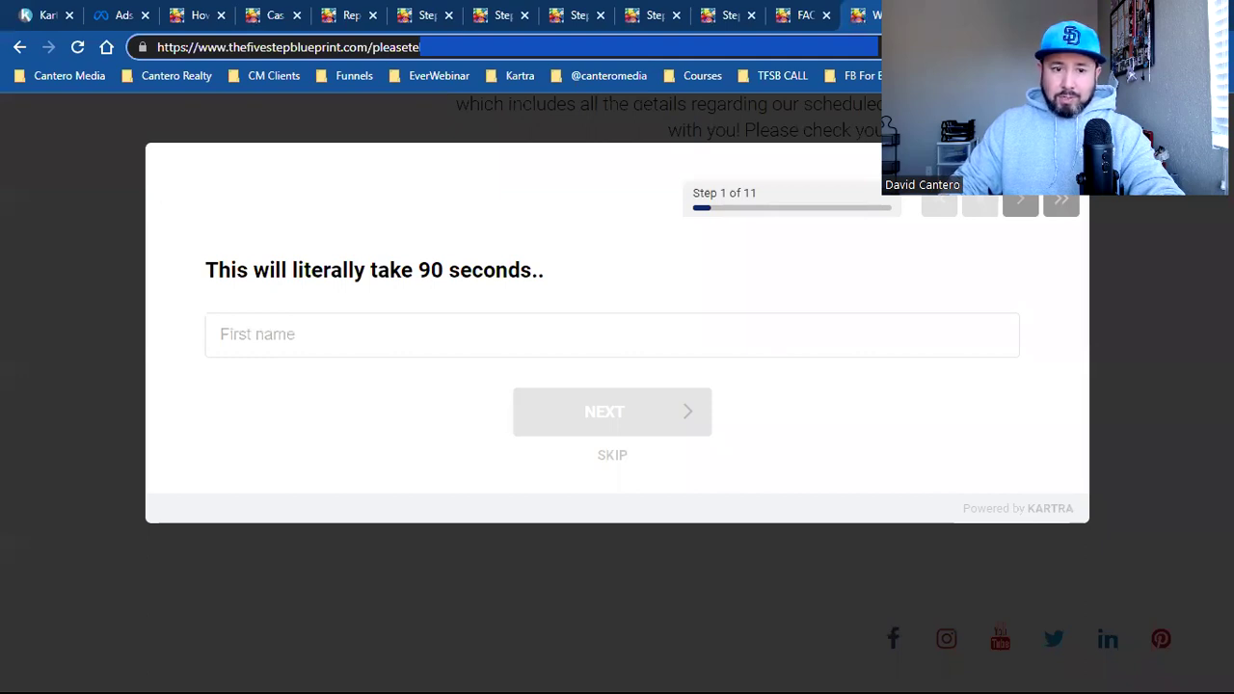
key(Return)
scroll(600, 388, up, 6)
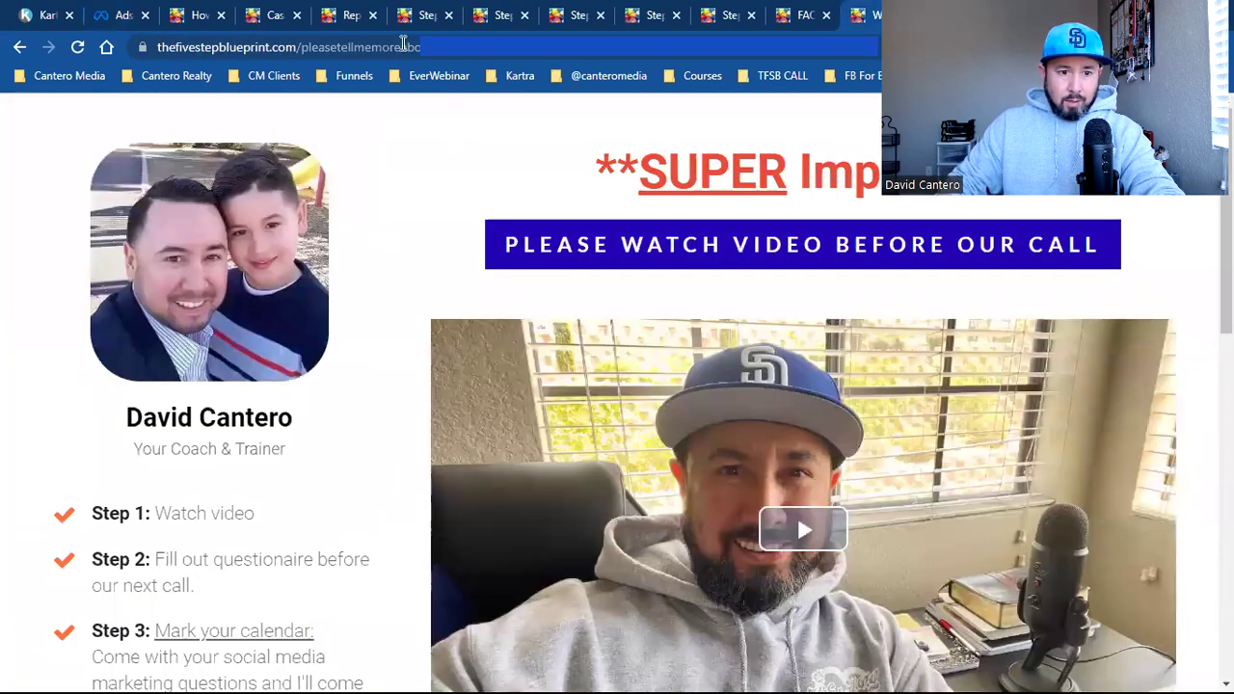
drag(363, 47, 230, 48)
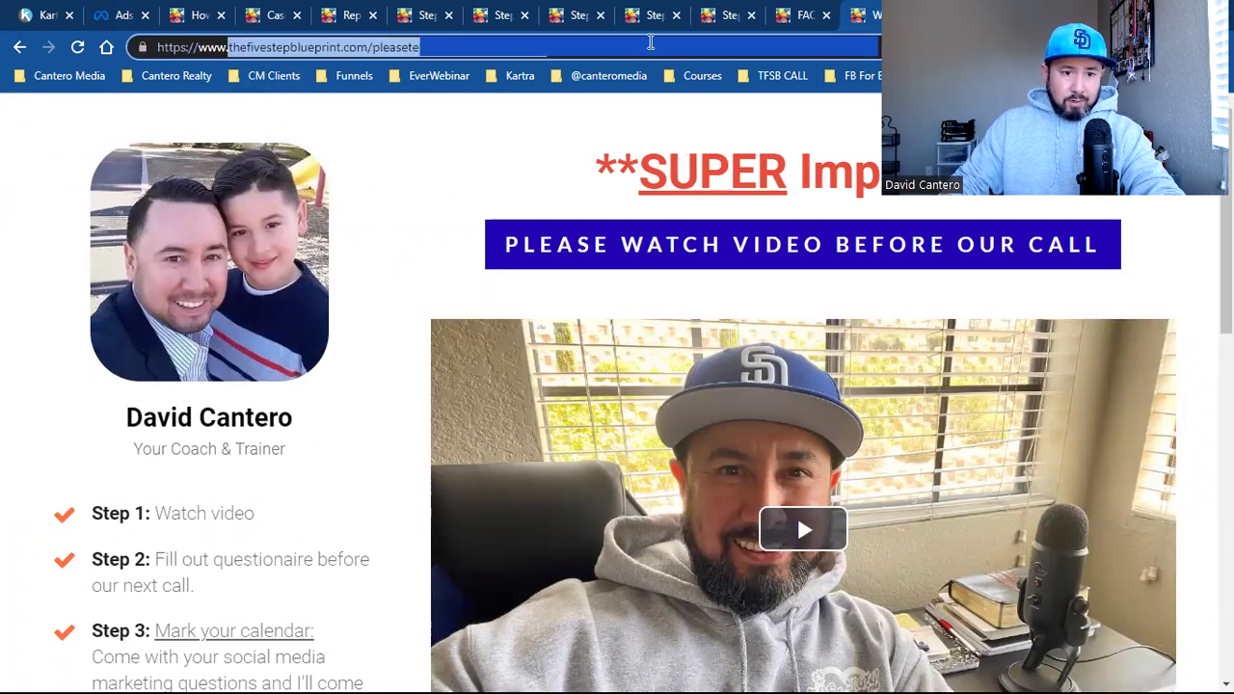
right_click(366, 50)
click(419, 149)
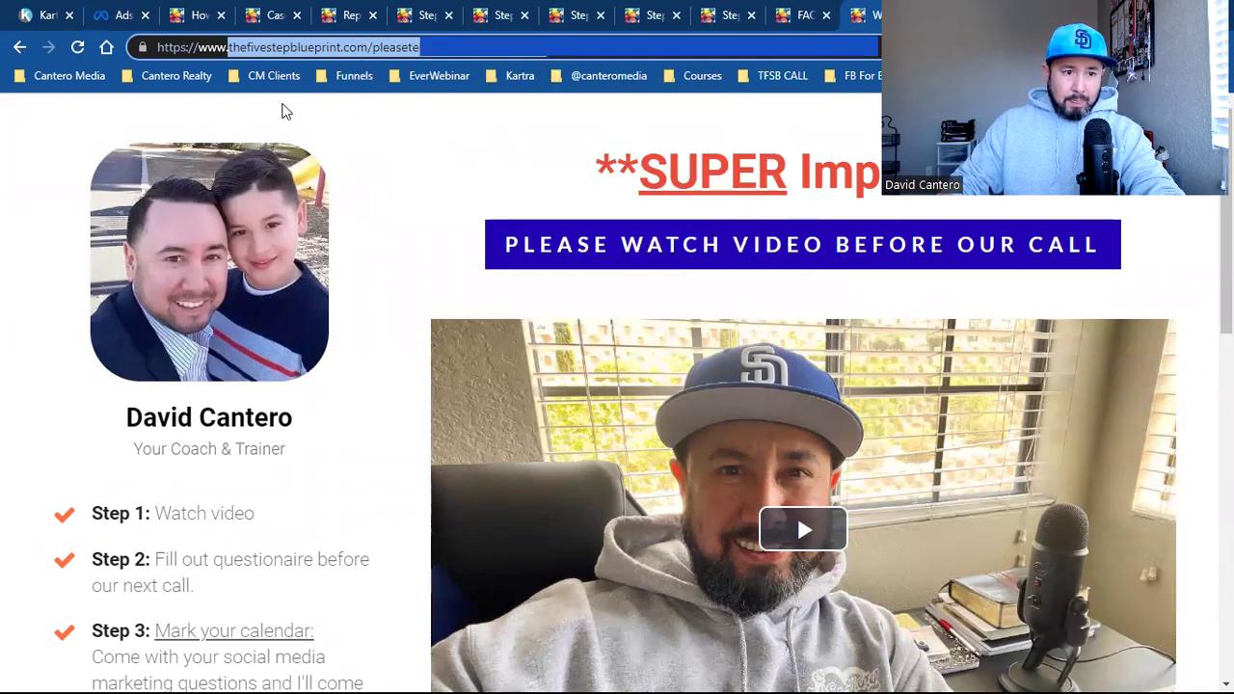
Back in the website custom audience, add thefivestepblueprint.com/pleasetellmemoreaboutyourbiz as another URL value of the exclusion.
click(129, 10)
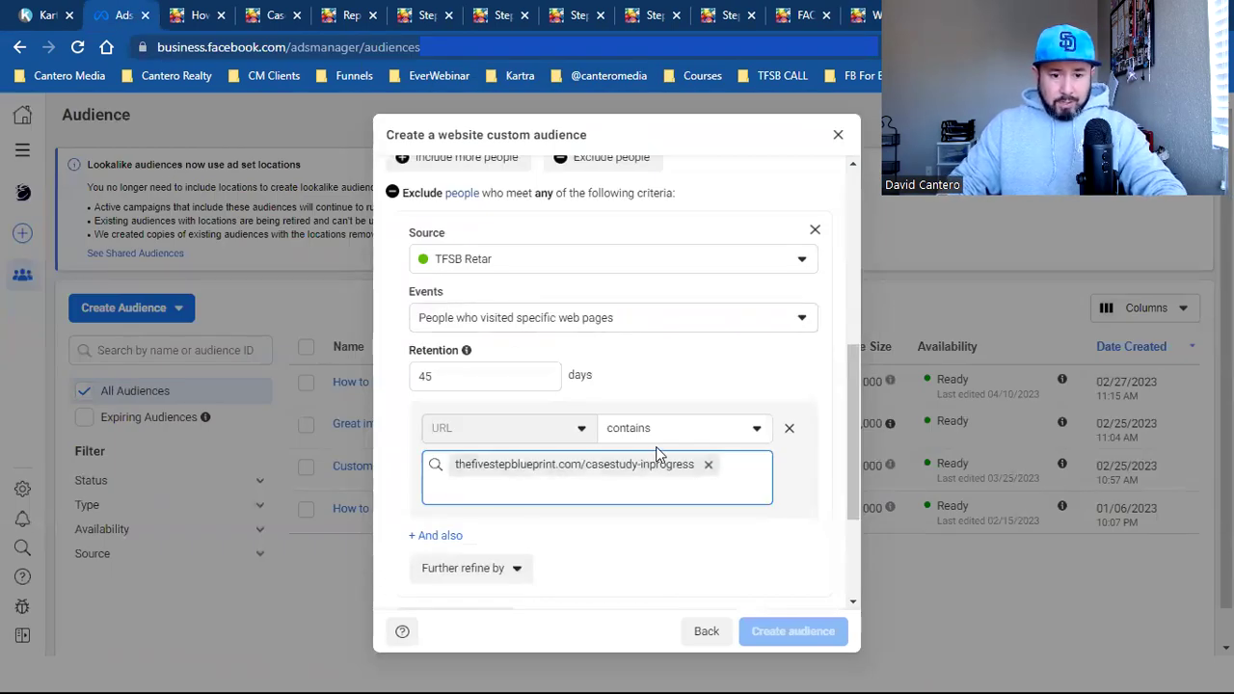
key(ctrl+v)
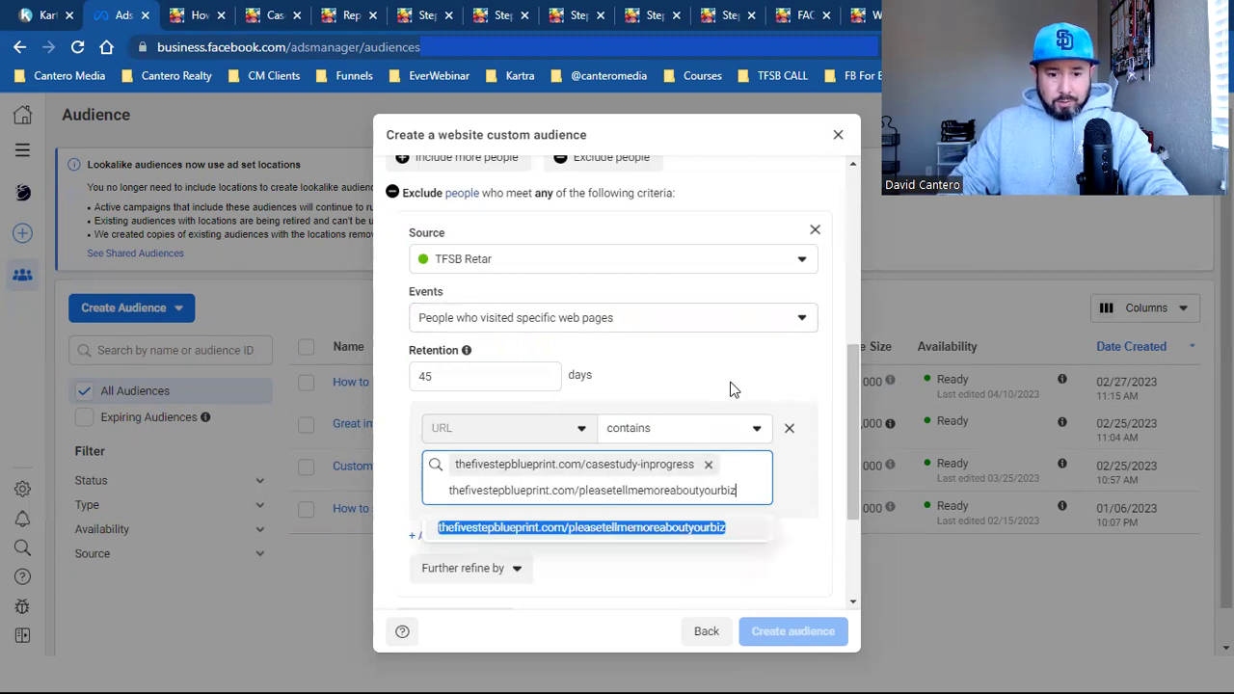
key(Return)
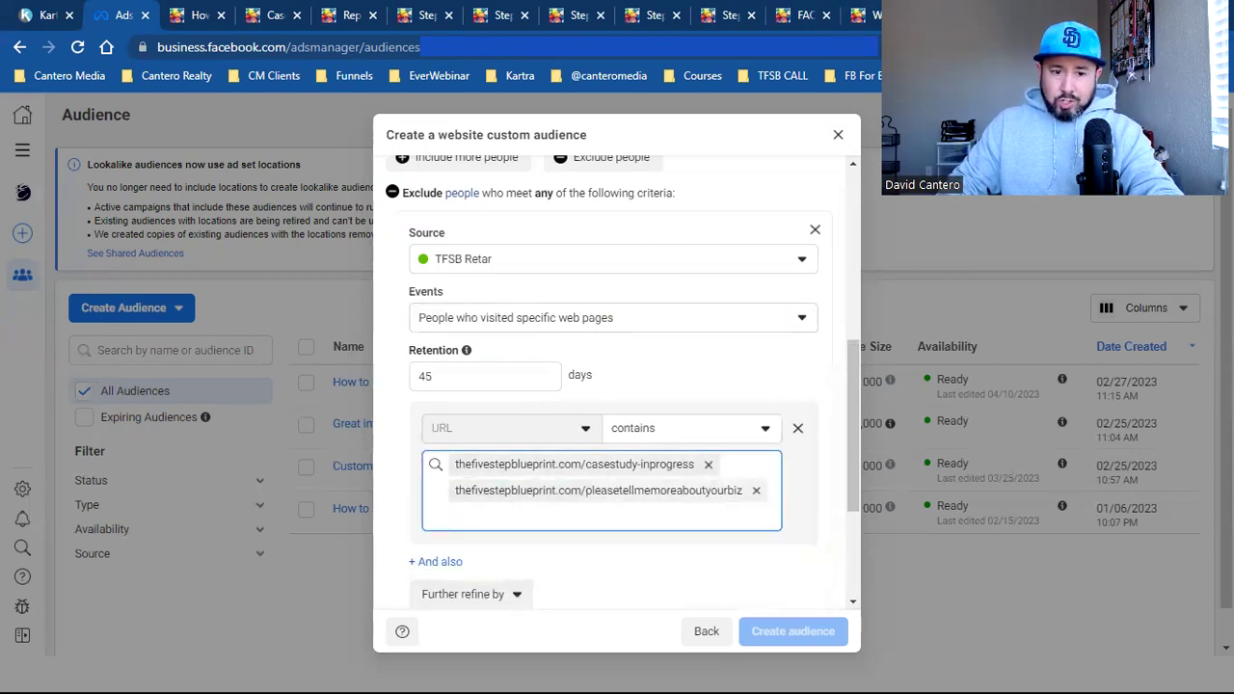
click(275, 14)
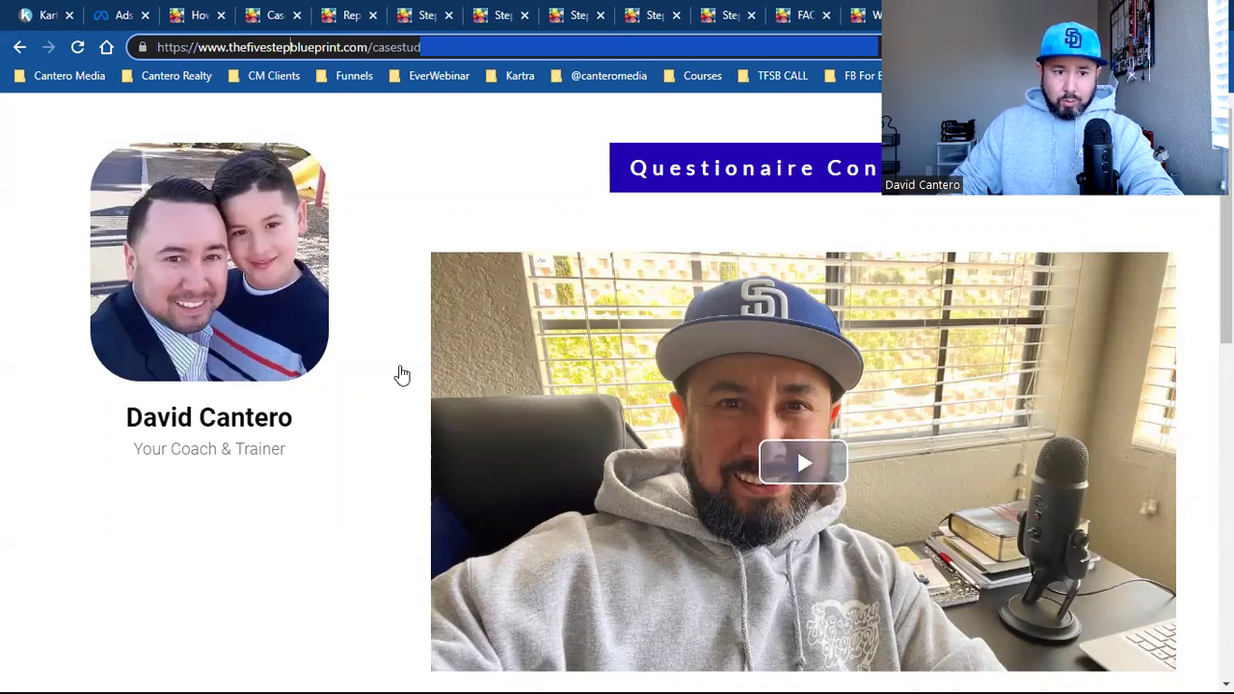
scroll(511, 317, down, 7)
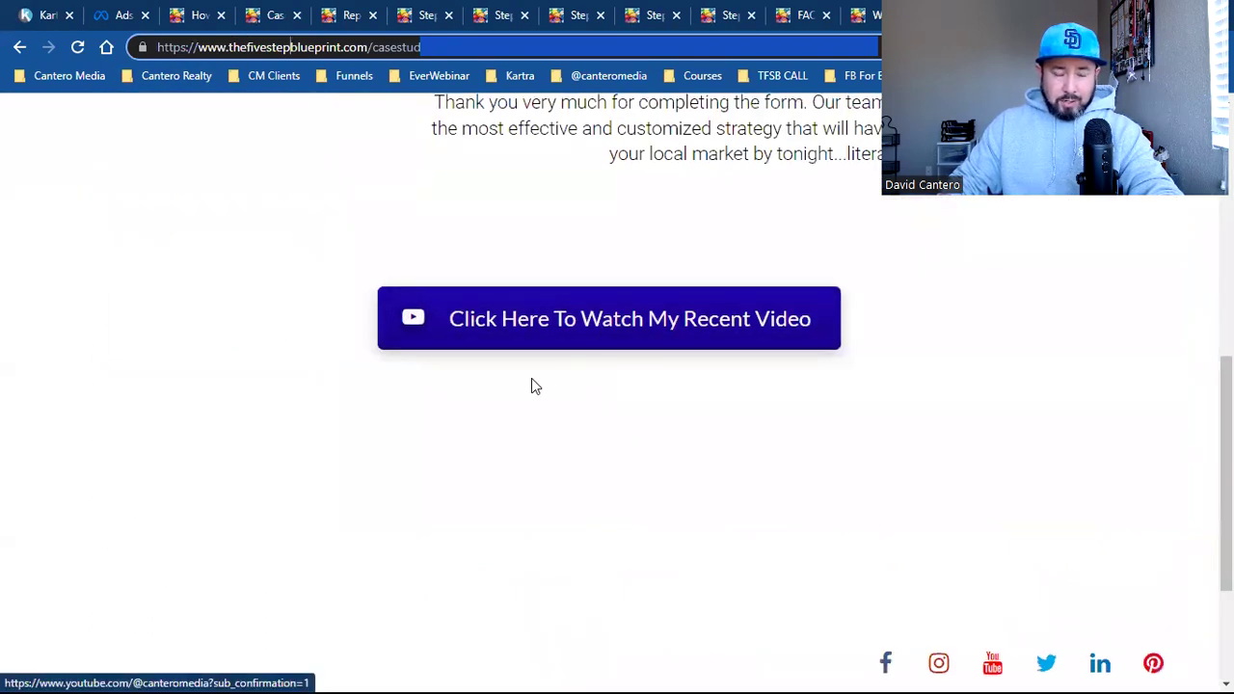
scroll(531, 385, up, 7)
click(234, 48)
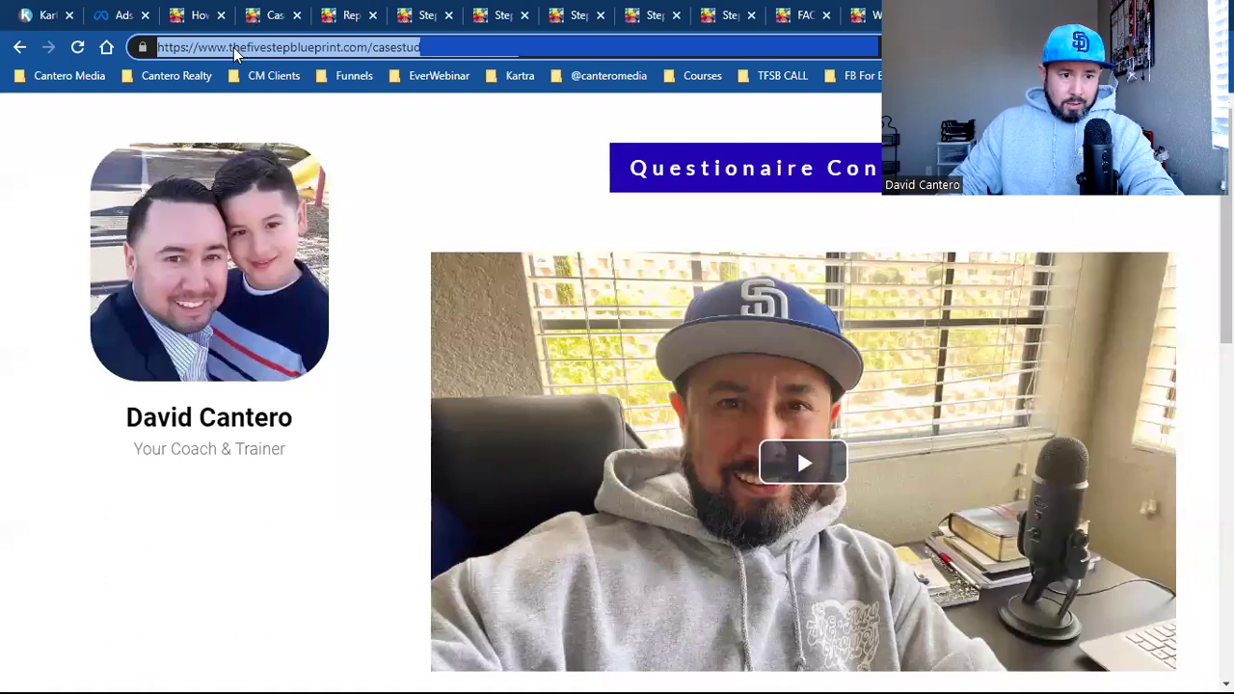
click(232, 48)
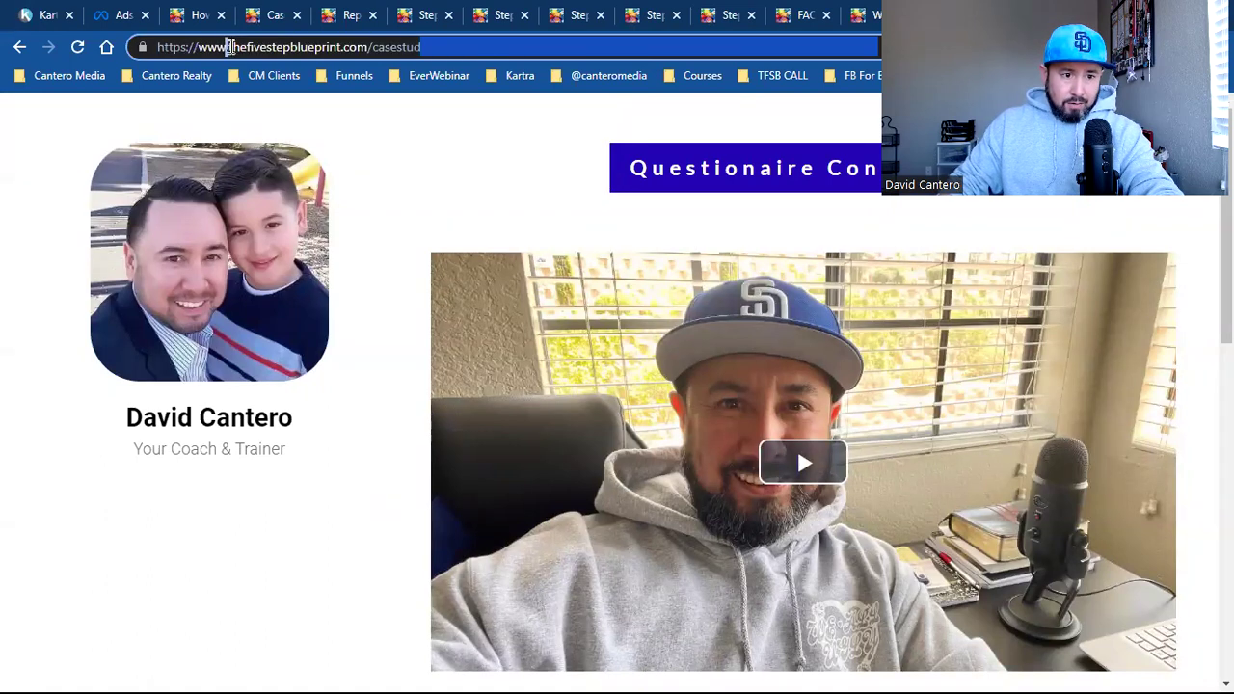
drag(227, 48, 622, 50)
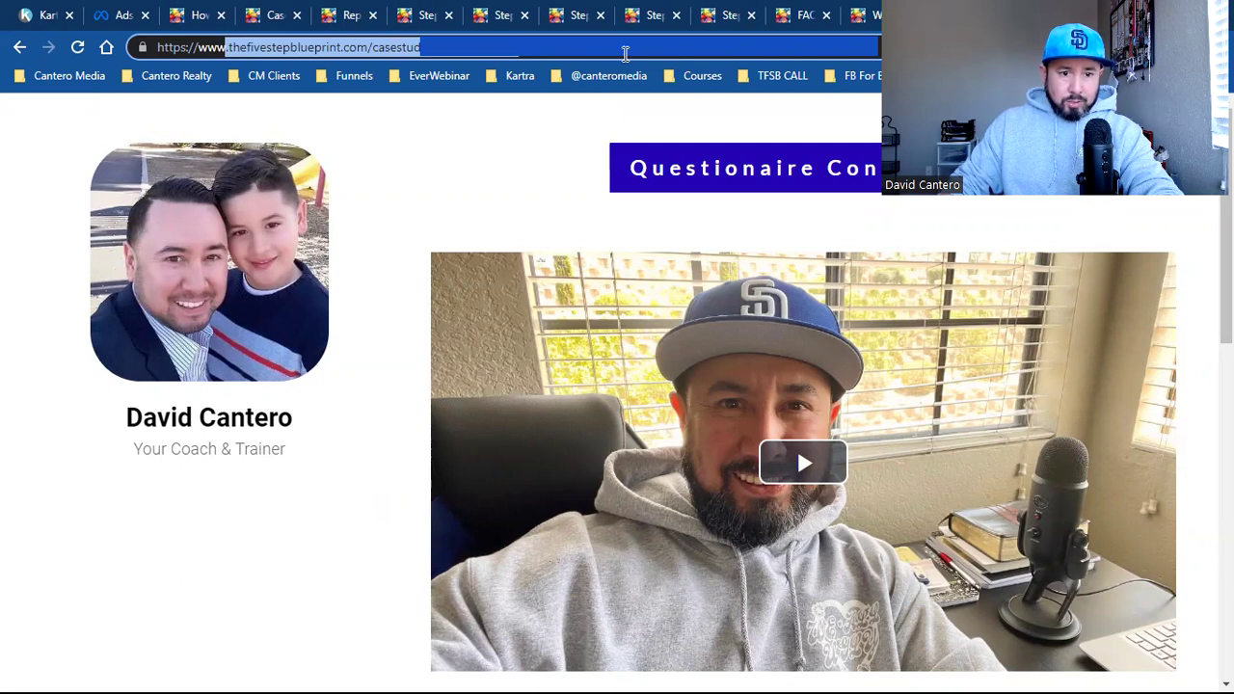
right_click(339, 56)
click(408, 151)
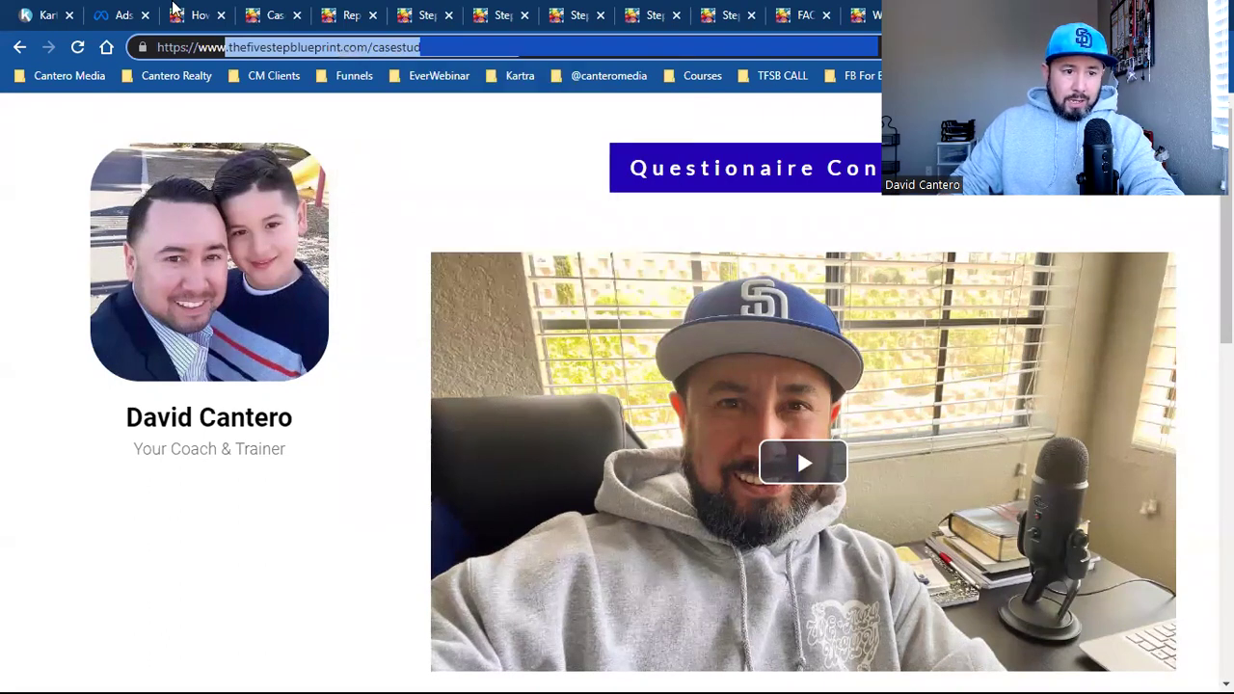
Return to the website custom audience and add .thefivestepblueprint.com/casestudy-formcompleted to the exclusion's URL values.
click(123, 15)
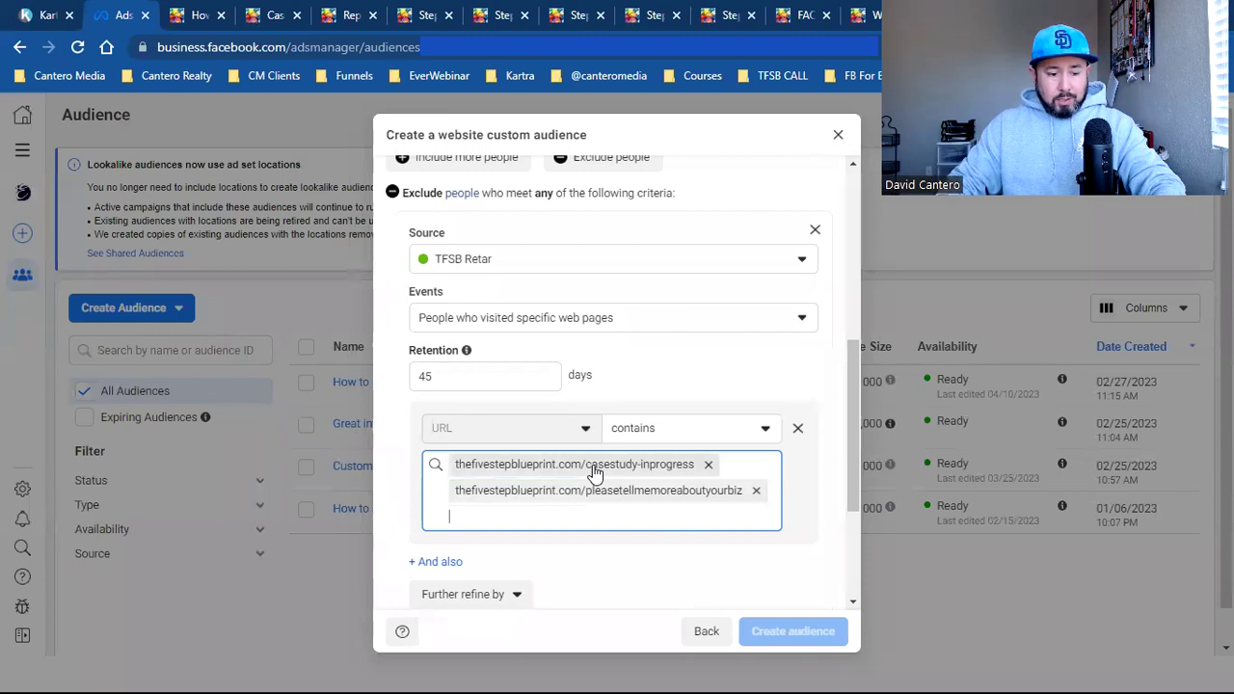
key(ctrl+v)
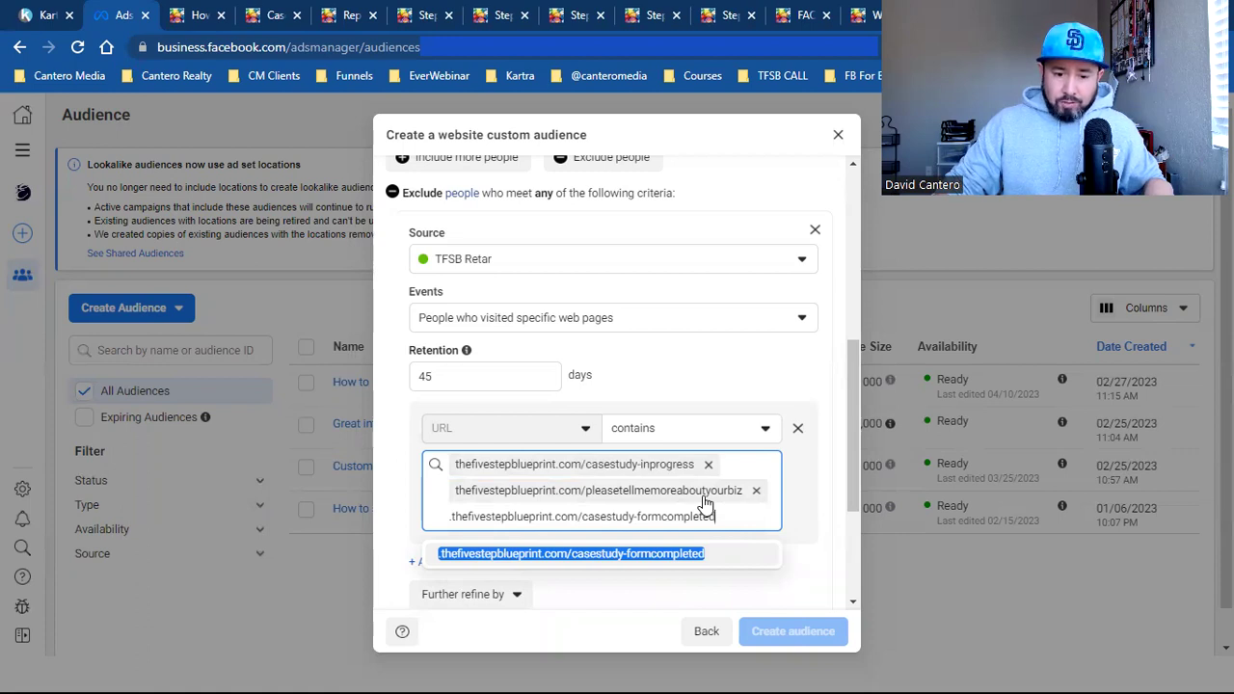
key(Return)
Name the audience TFSB Page Visitors (Only), create it, and close its confirmation and summary.
scroll(724, 402, down, 3)
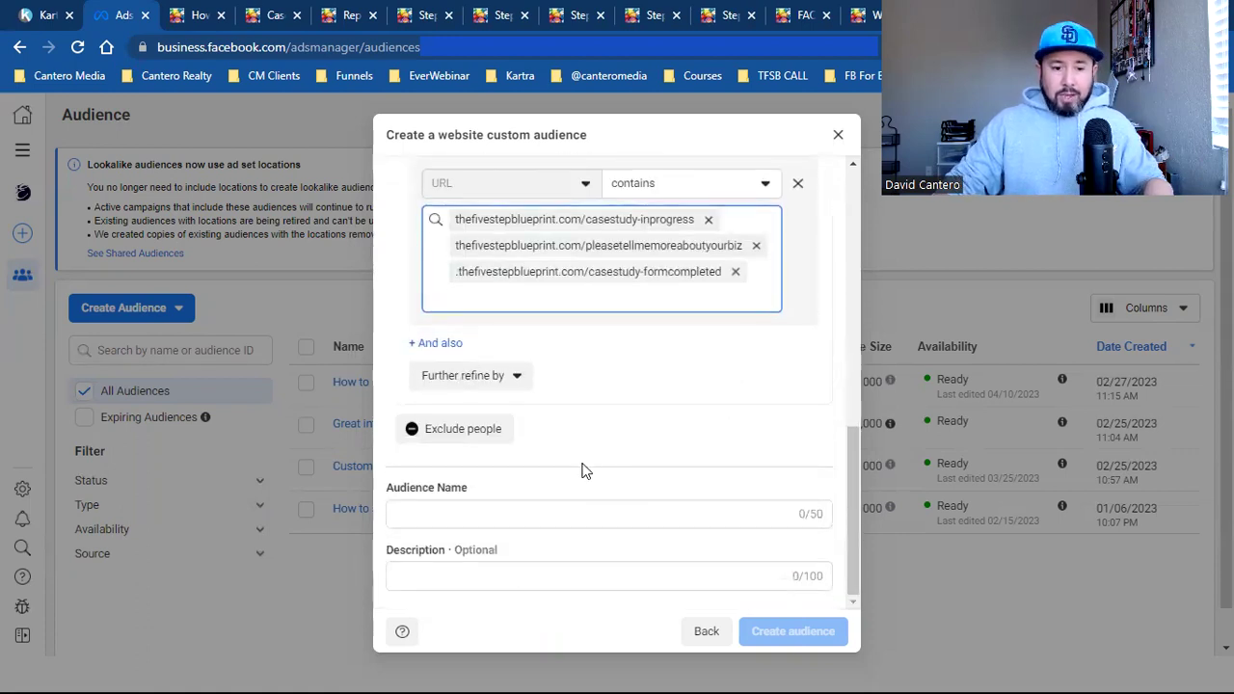
click(557, 503)
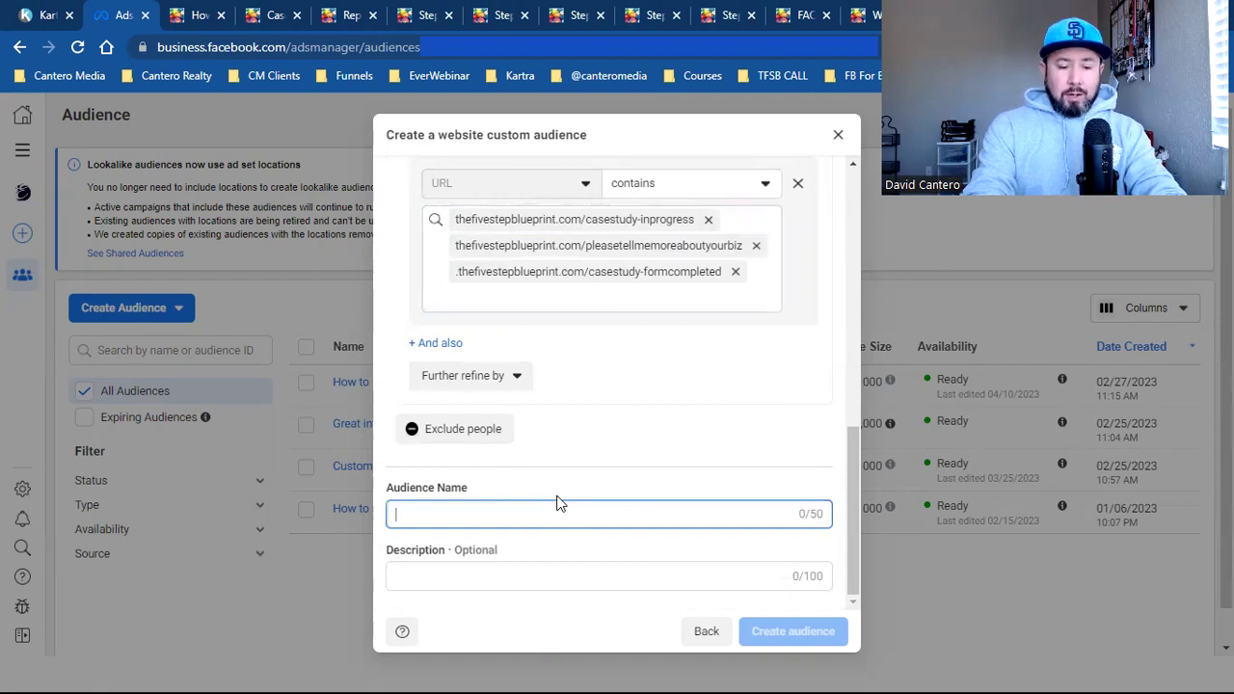
text(TFSB)
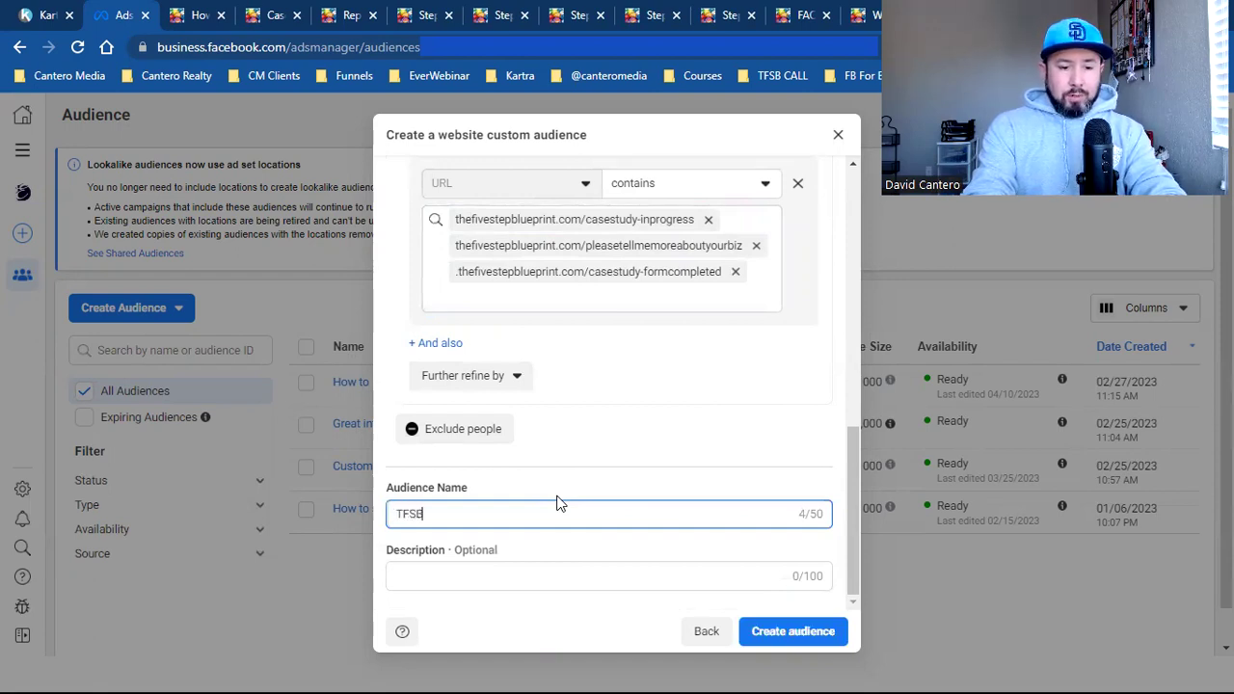
text( Page Vid)
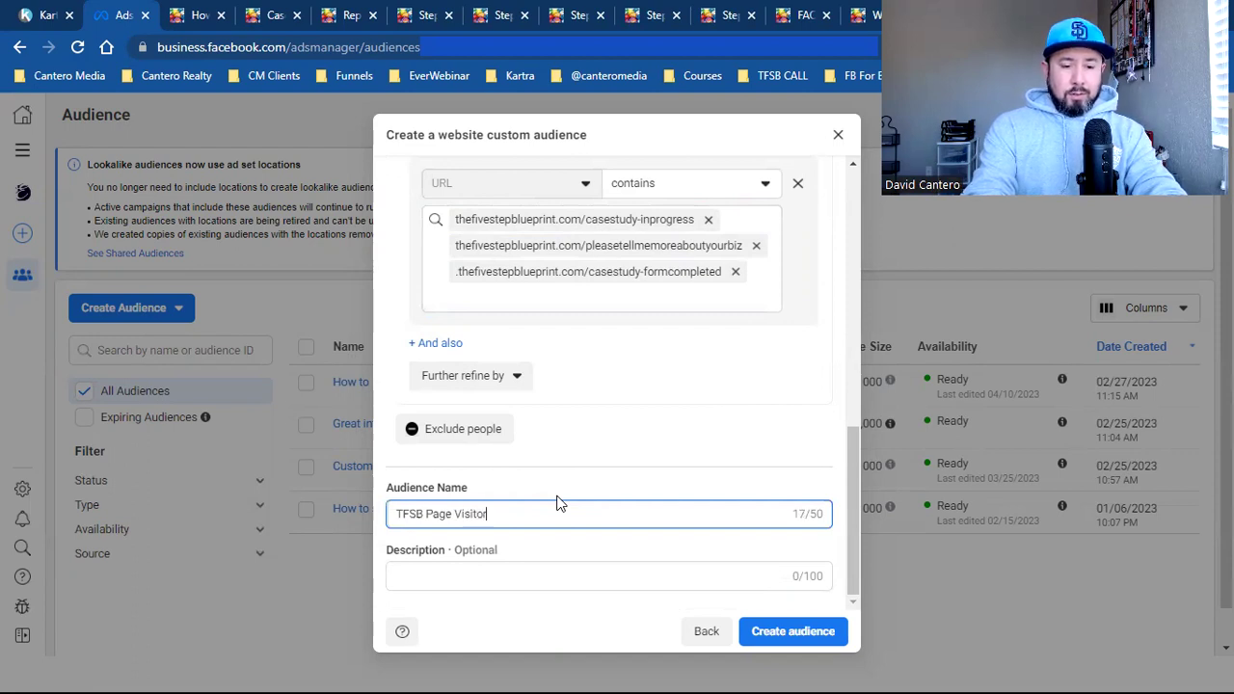
text(itors (Only)
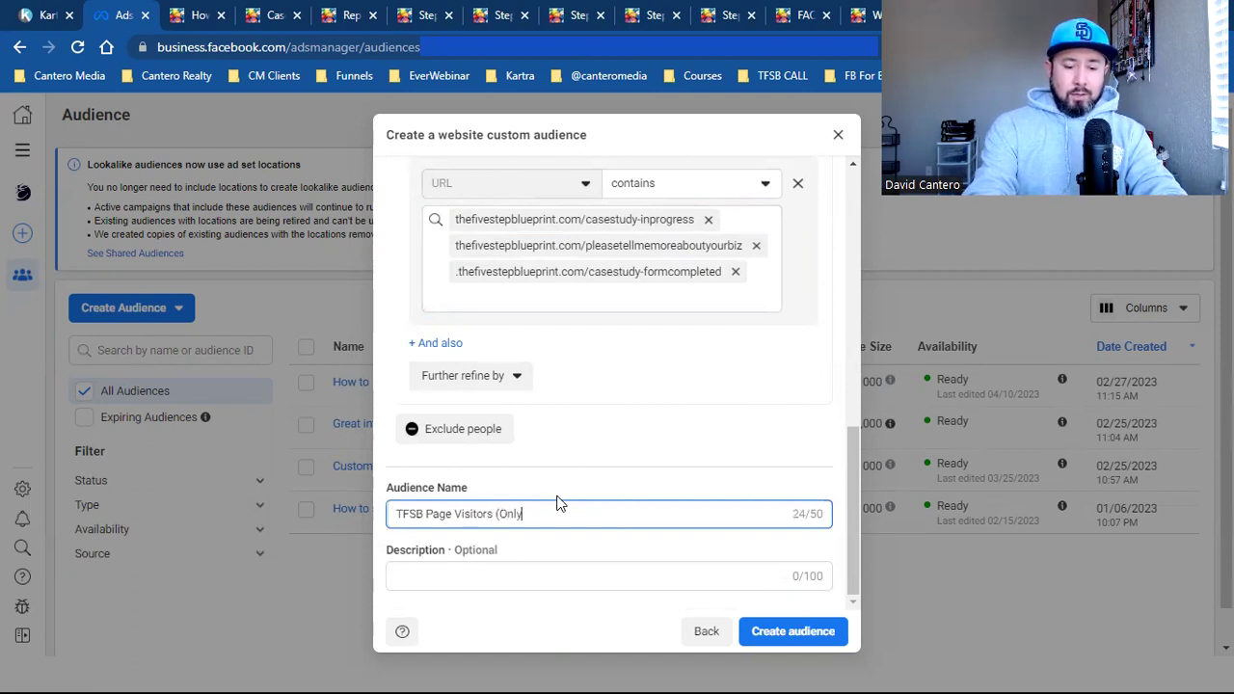
click(815, 636)
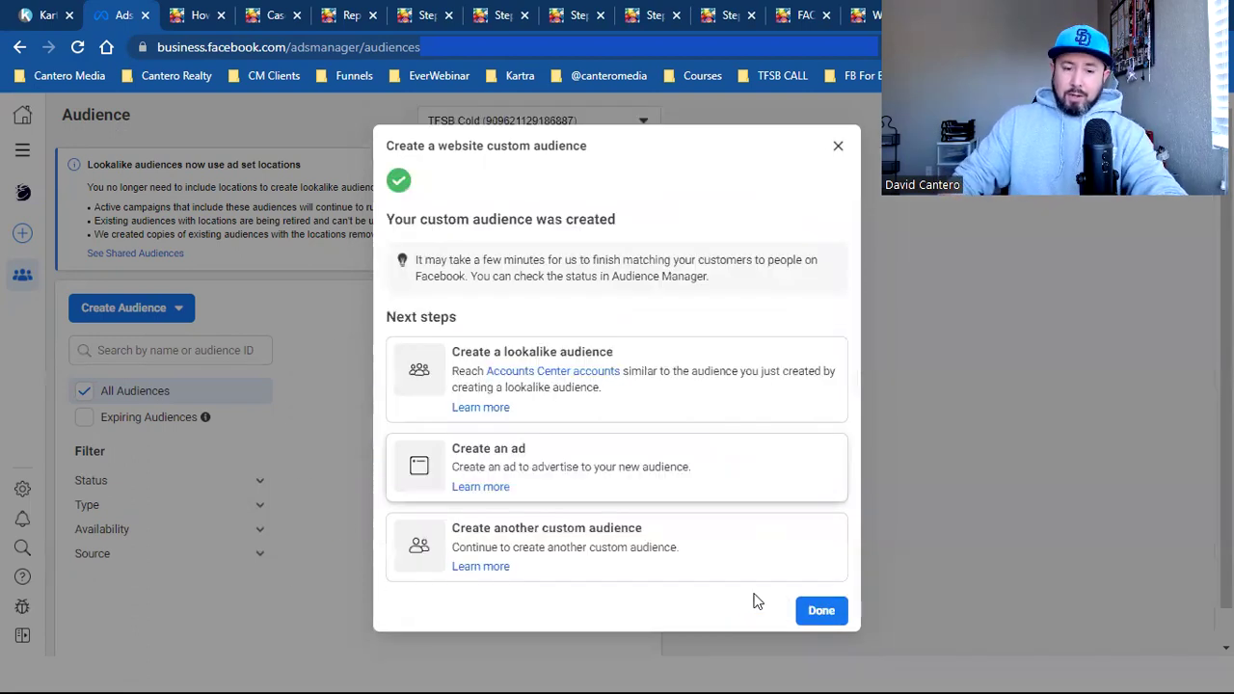
click(821, 610)
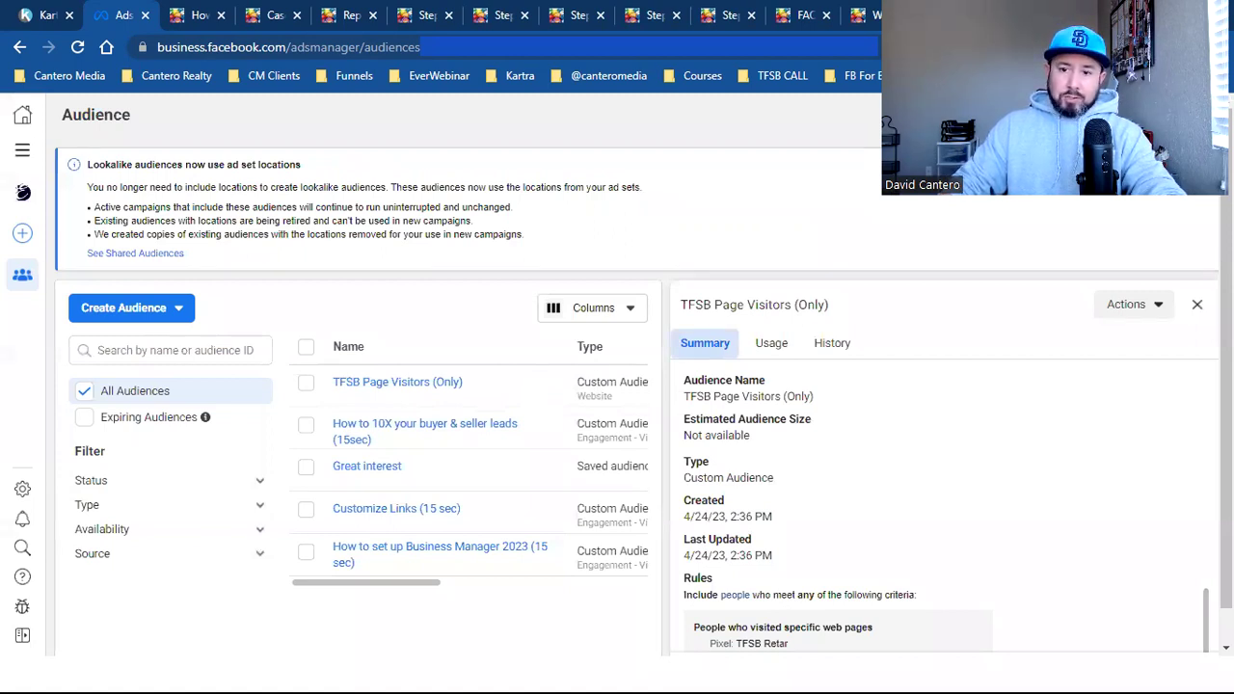
click(1196, 303)
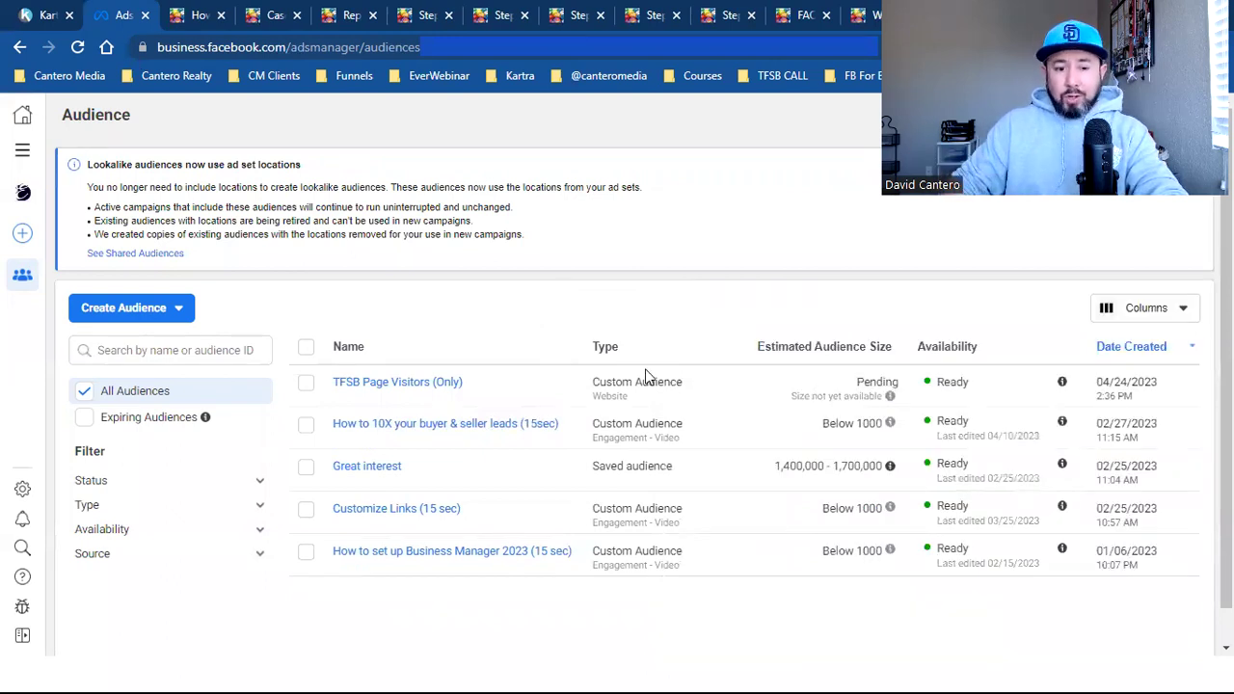
click(24, 151)
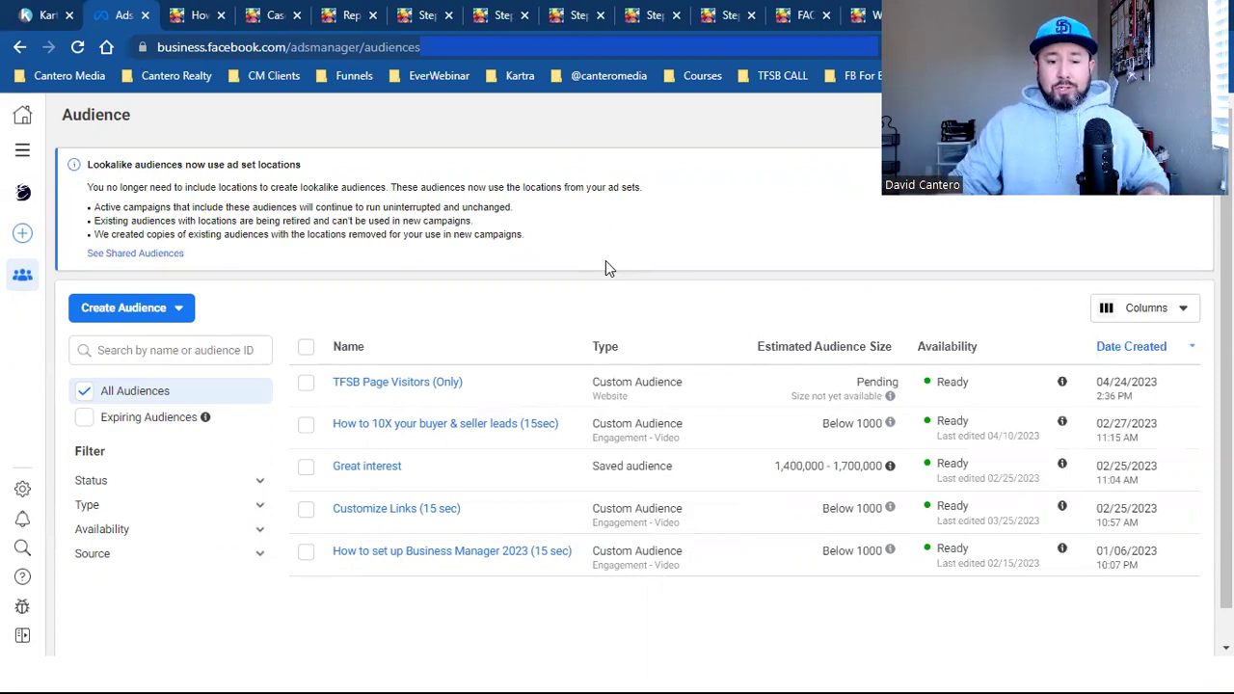
mouse_move(442, 384)
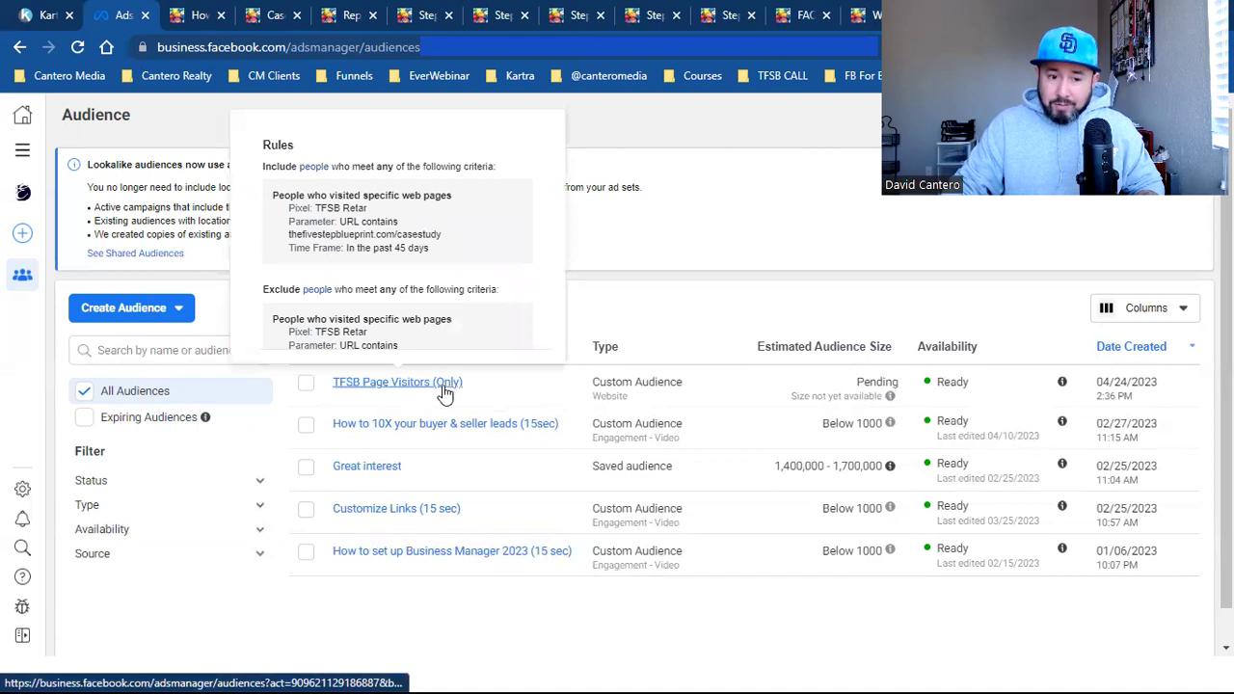
Copy the Case Study In Progress page's address, starting at thefivestepblueprint.com, for use in another audience.
click(275, 12)
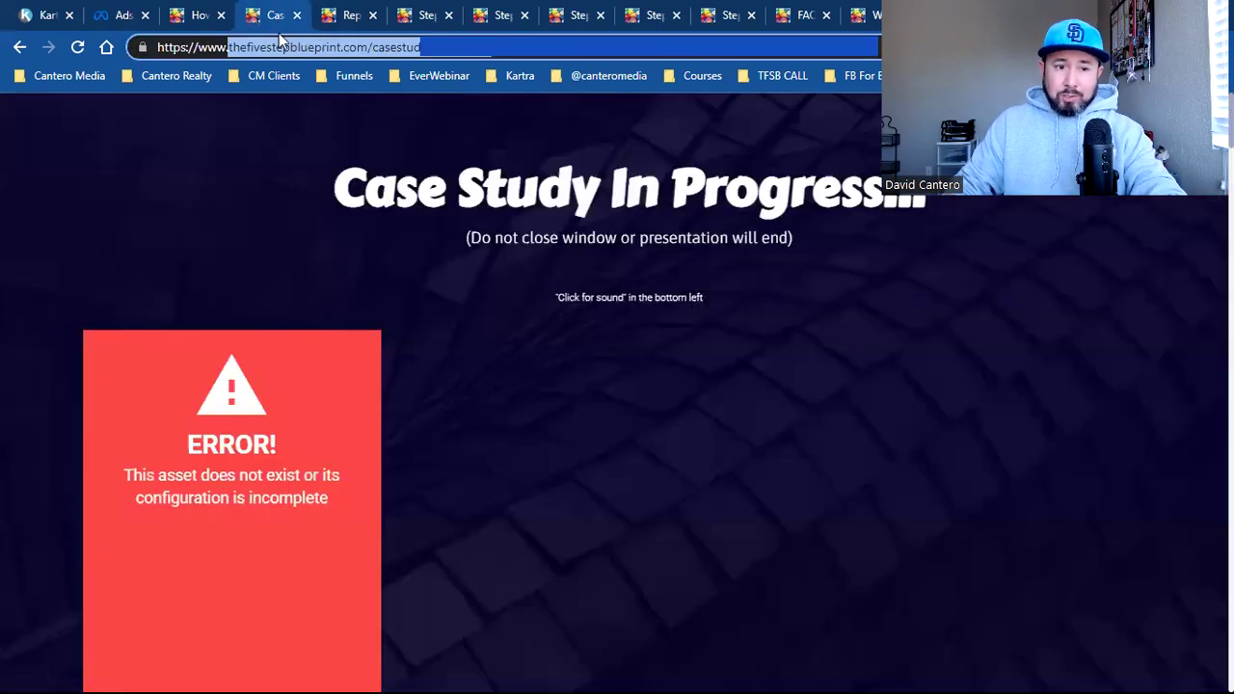
click(273, 46)
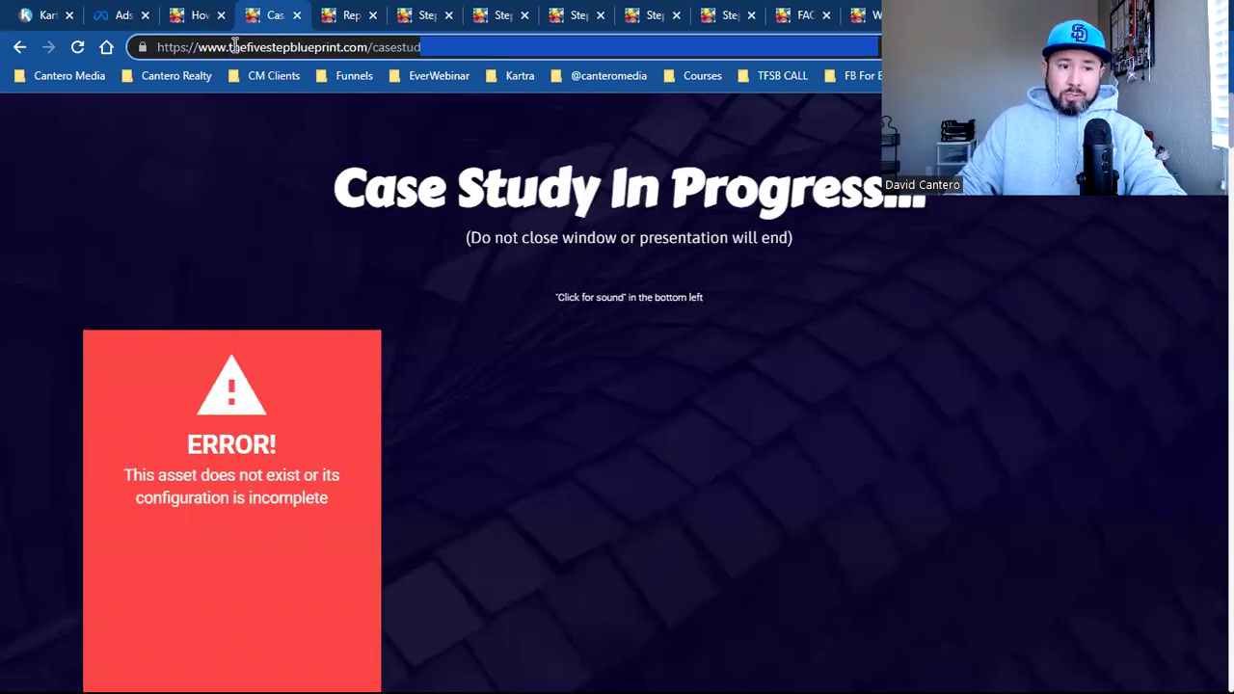
drag(229, 47, 700, 45)
right_click(372, 54)
click(417, 152)
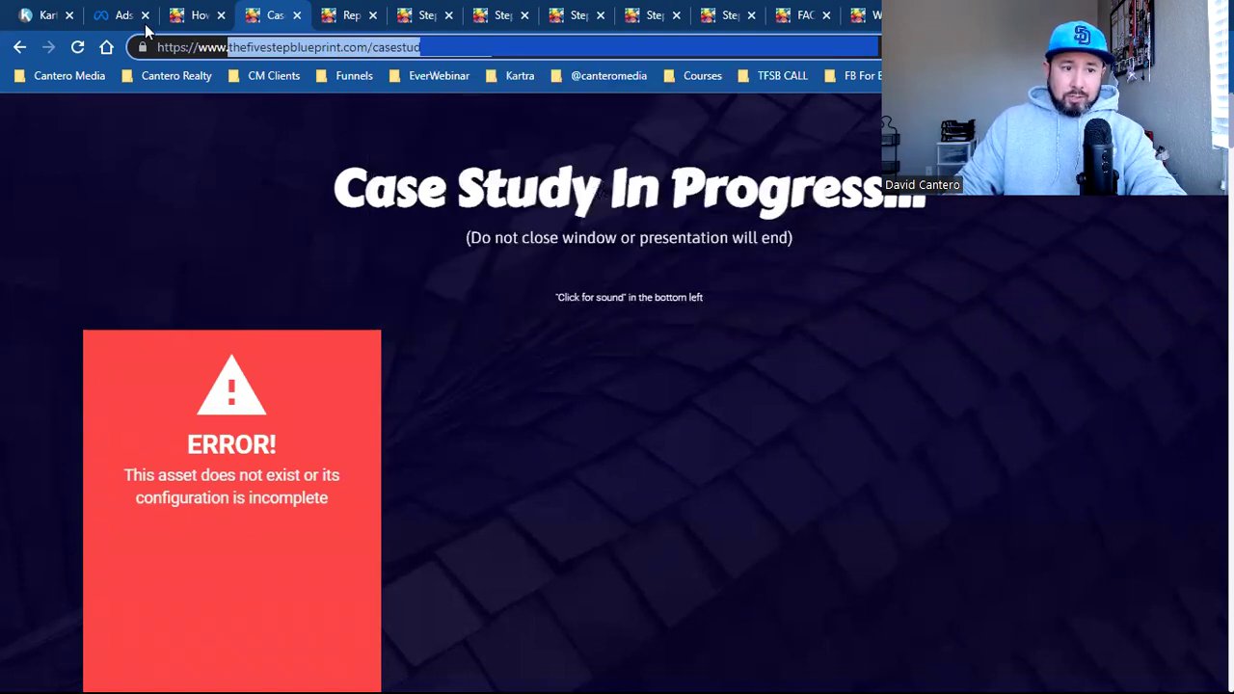
Return to the Ads Manager audiences and start a new custom audience with Website as its source.
click(114, 20)
click(120, 318)
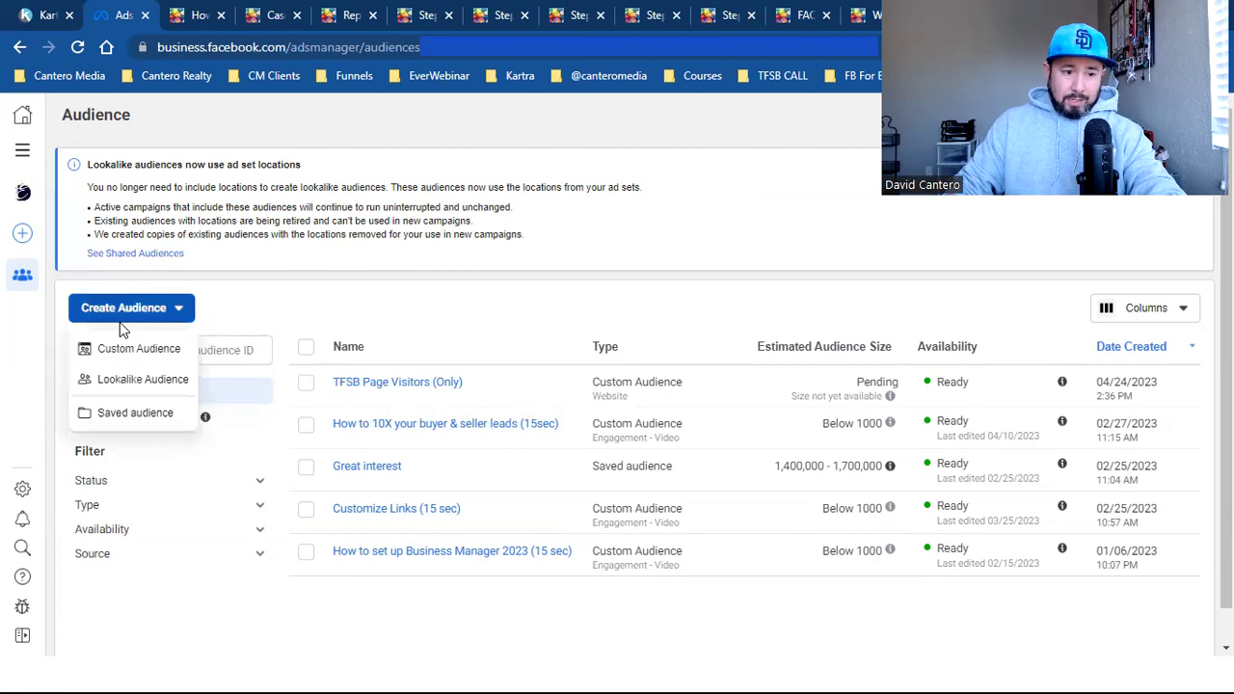
click(139, 353)
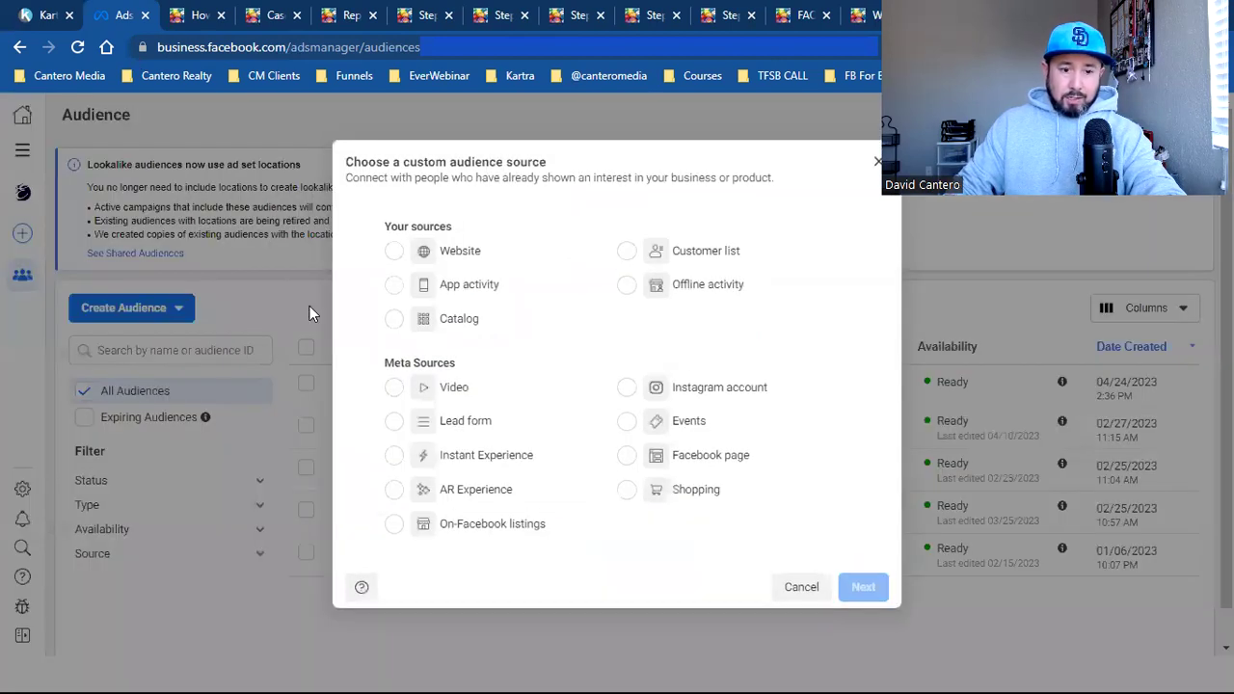
click(446, 251)
click(866, 592)
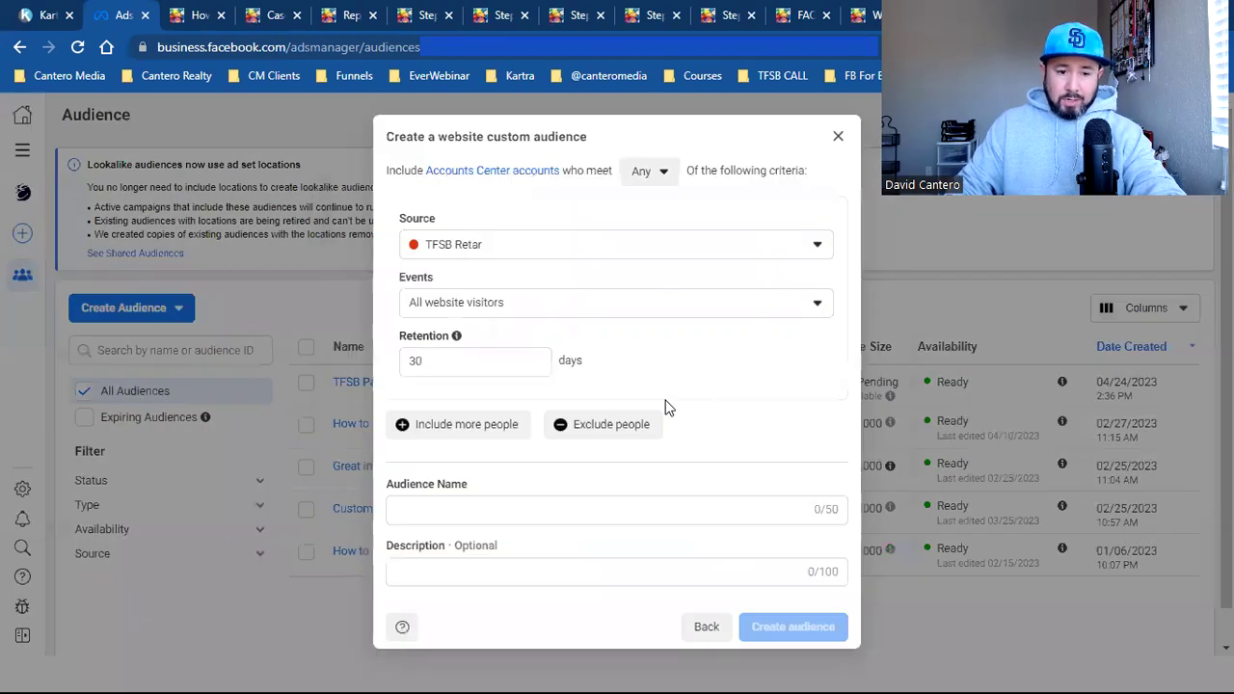
Include people who visited specific web pages within 10 days, with URL containing thefivestepblueprint.com/casestudy-inprogress.
click(574, 307)
click(578, 421)
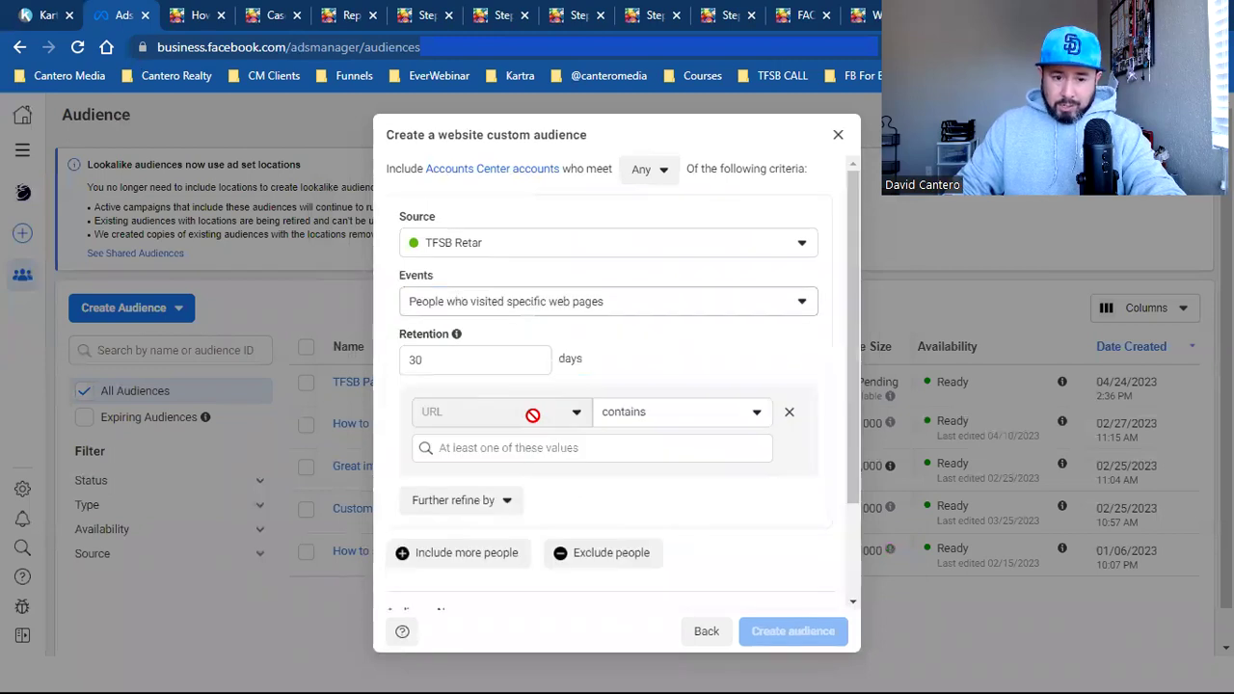
double_click(453, 353)
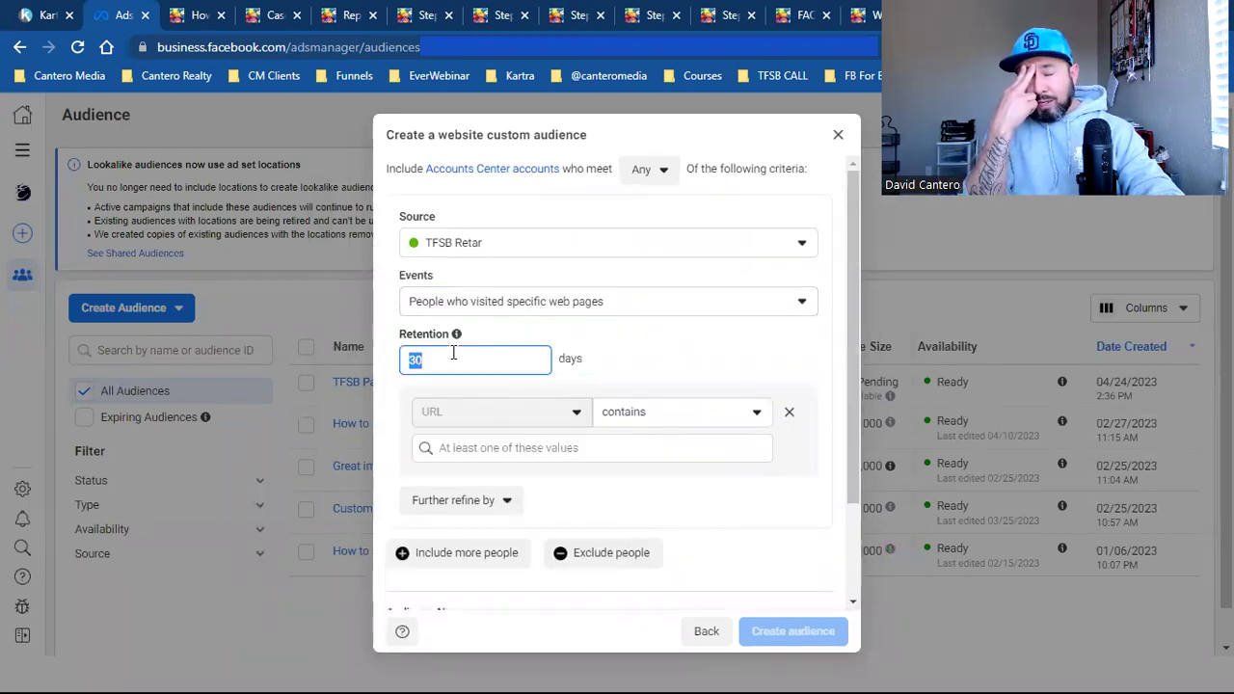
text(10)
click(652, 361)
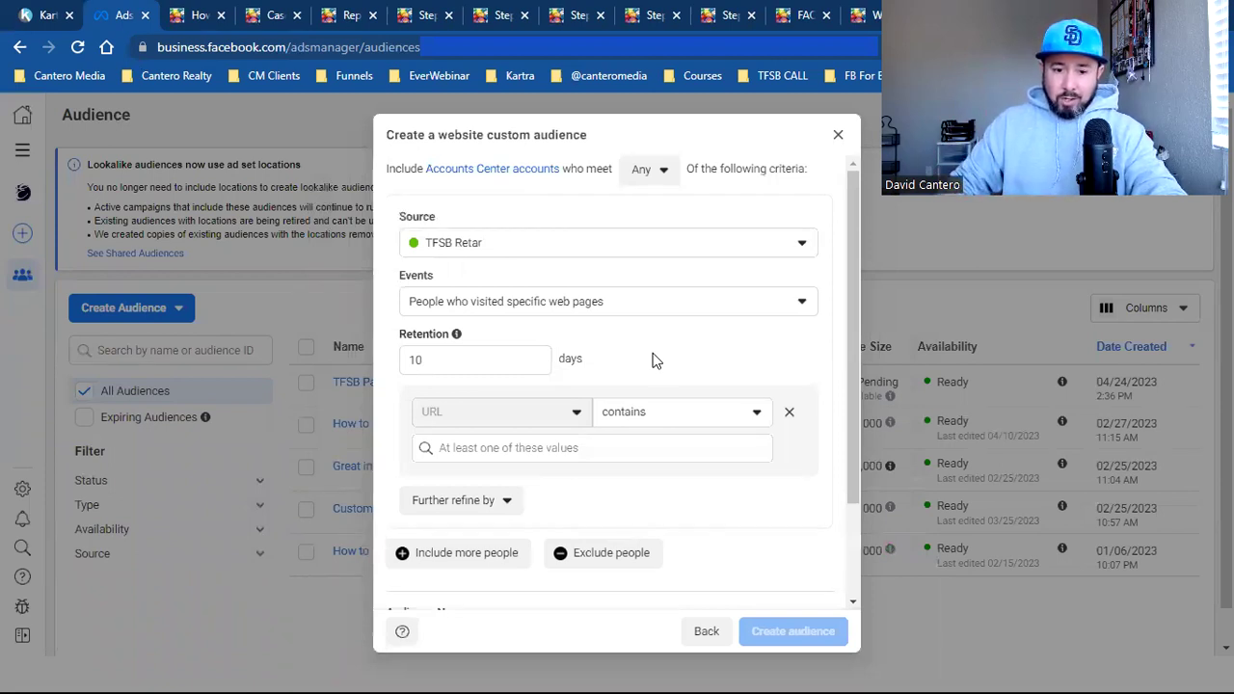
click(643, 449)
key(ctrl+v)
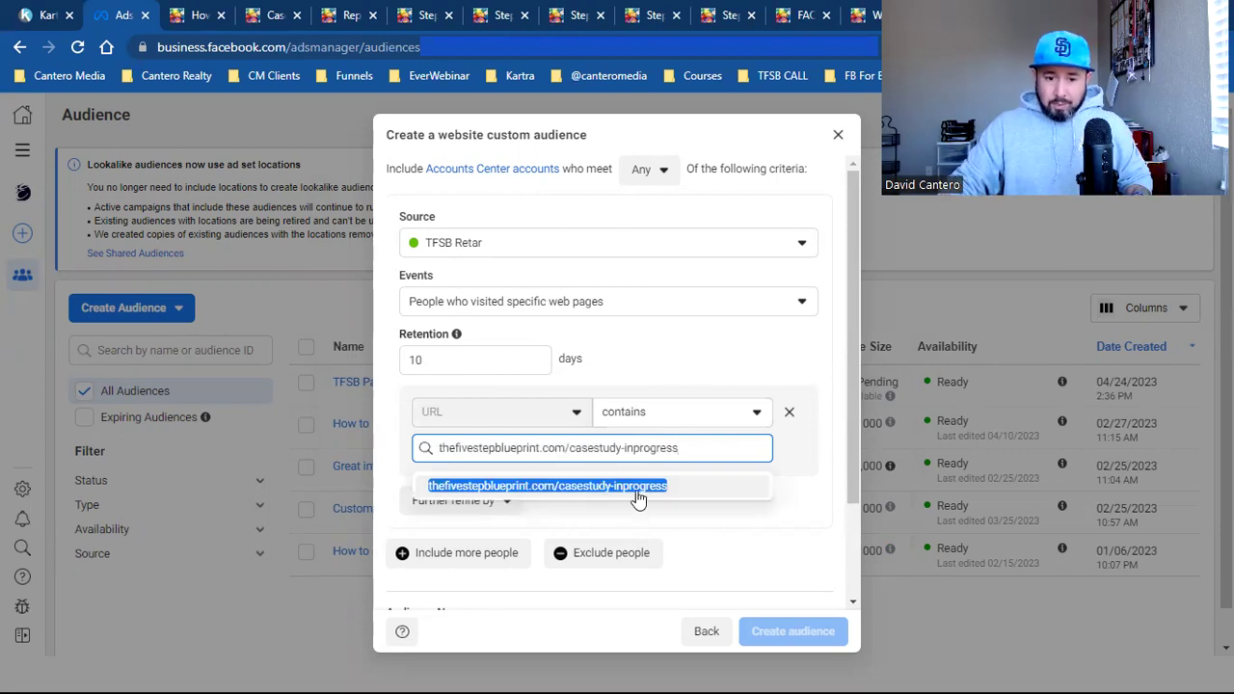
click(636, 487)
Add an exclusion for people who visited specific web pages and set its retention to 180 days.
scroll(687, 453, down, 1)
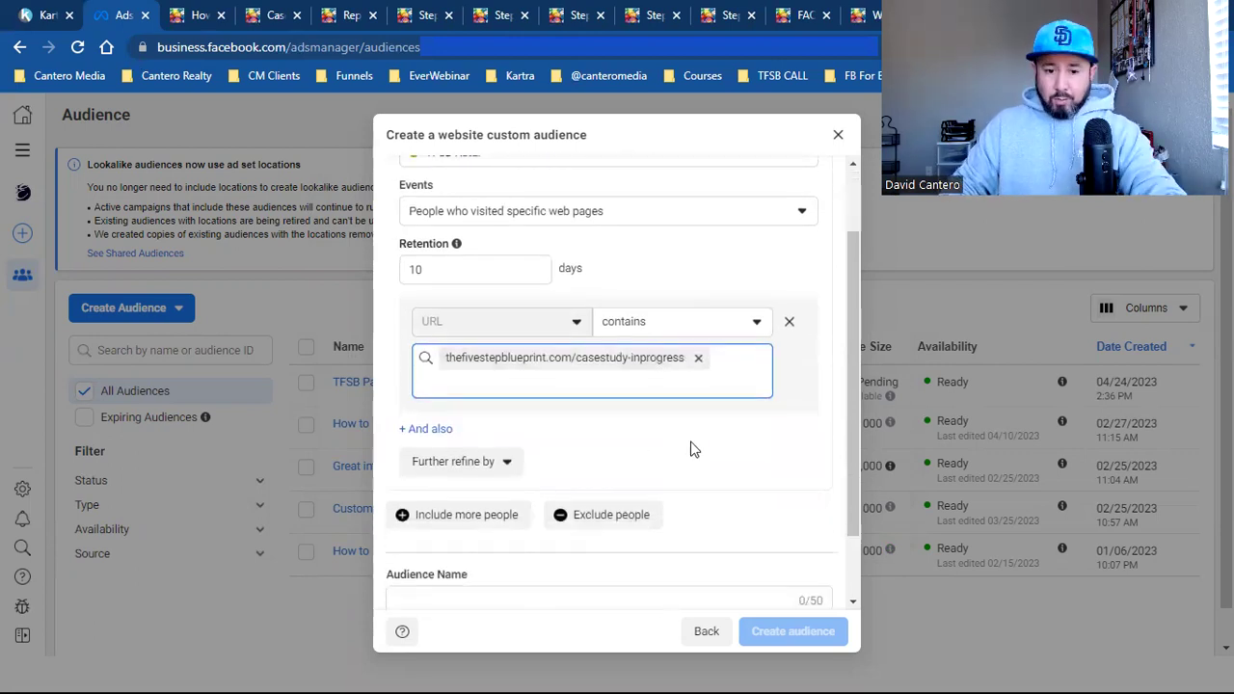
scroll(603, 424, down, 1)
click(612, 431)
scroll(598, 419, down, 2)
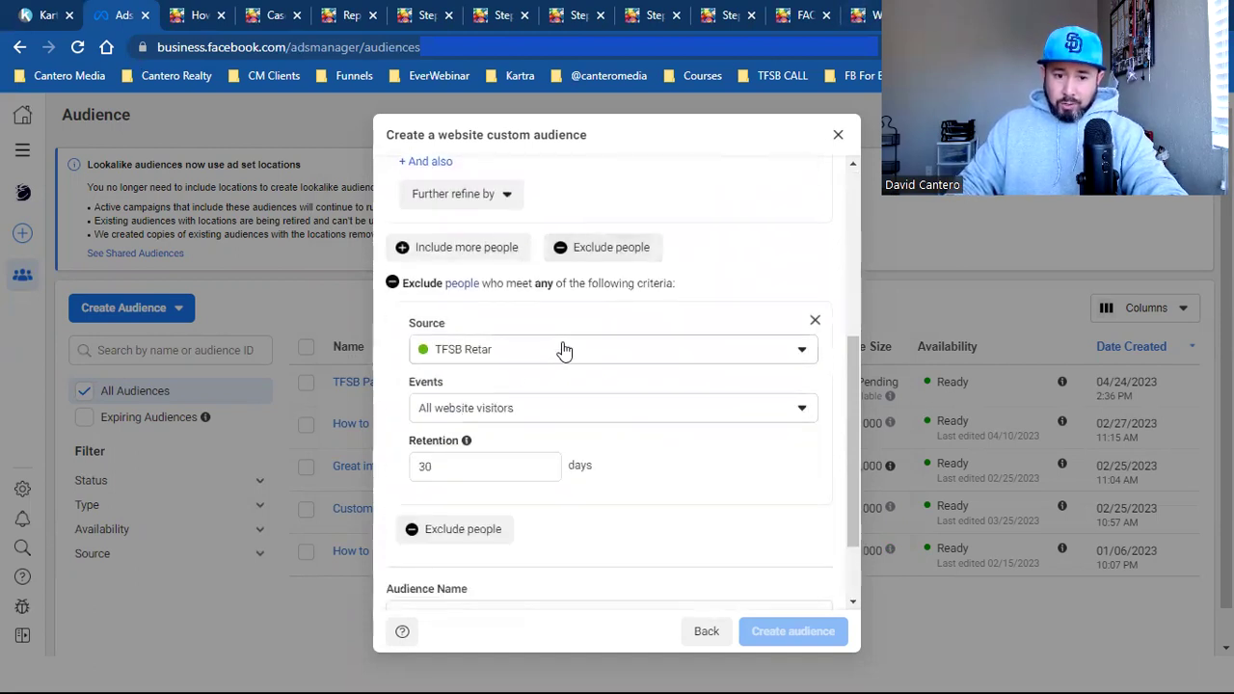
click(488, 411)
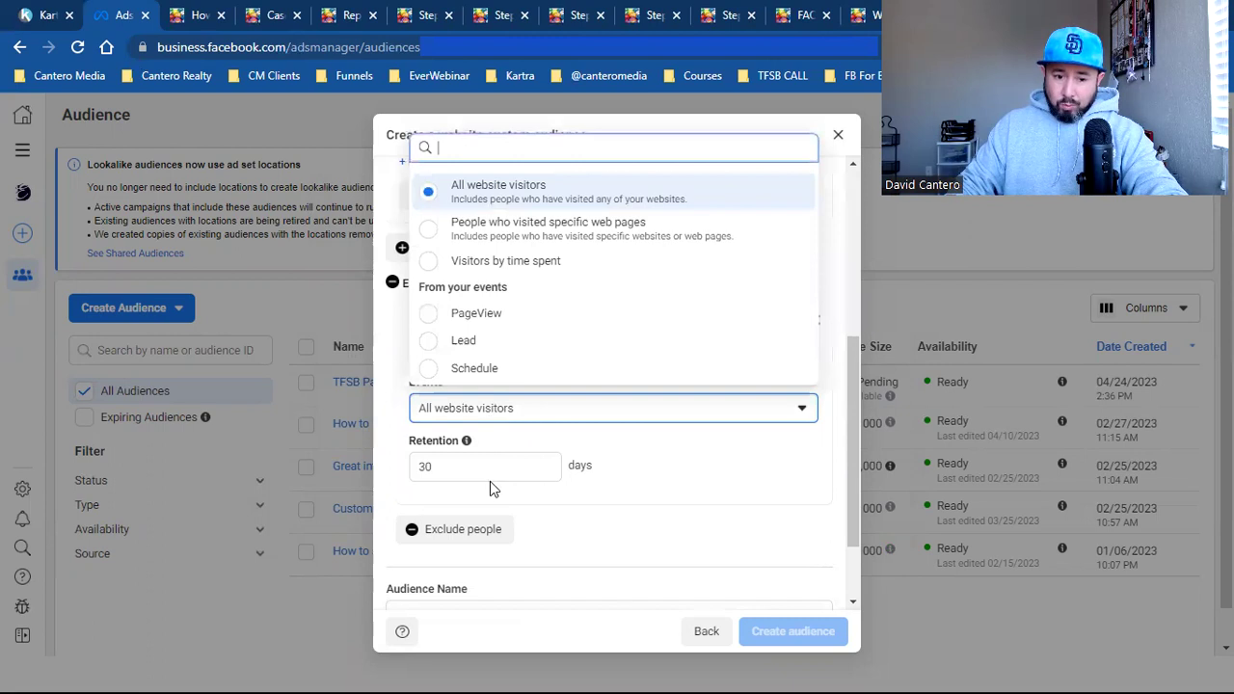
click(564, 231)
double_click(474, 470)
text(180)
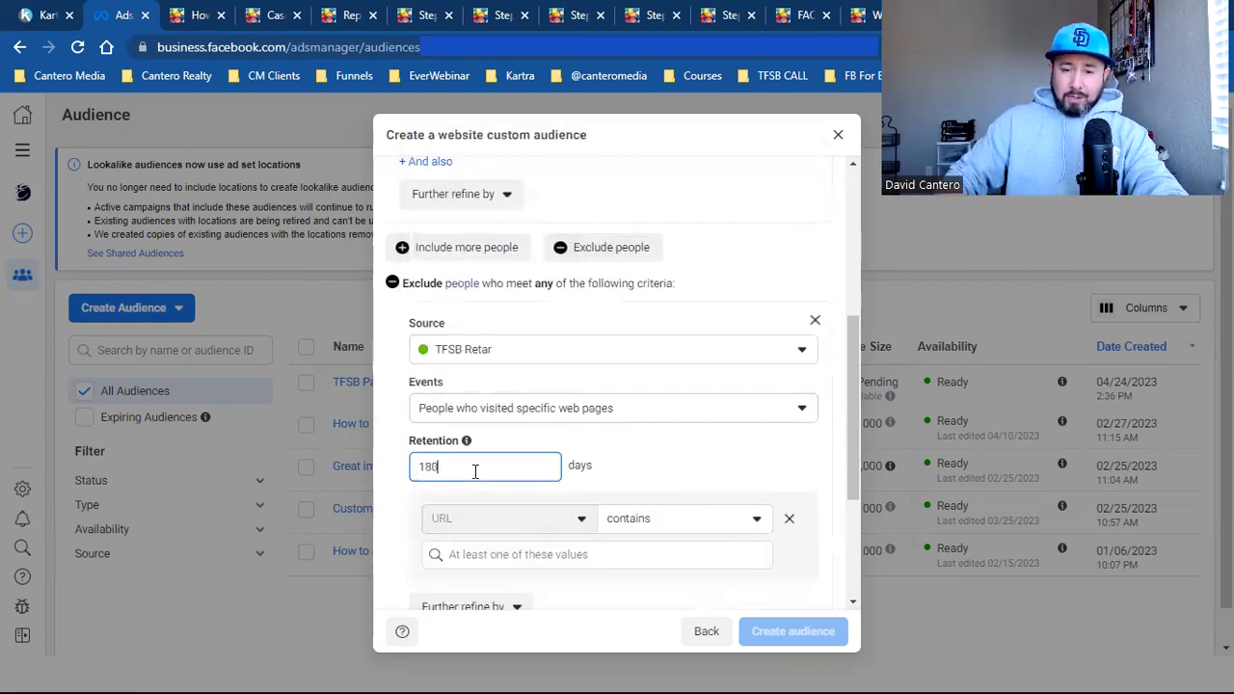
Copy the address of the Please Watch Video Before Our Call page, starting at thefivestepblueprint.com, for the exclusion.
scroll(523, 481, up, 4)
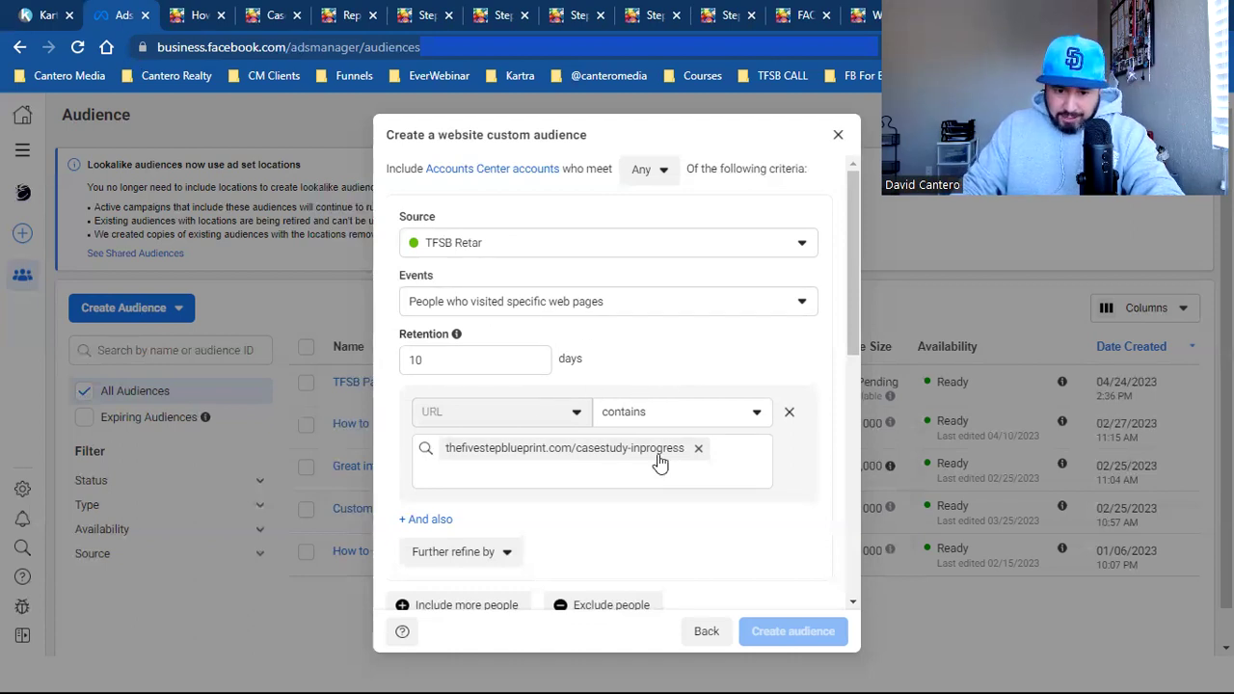
scroll(605, 454, down, 2)
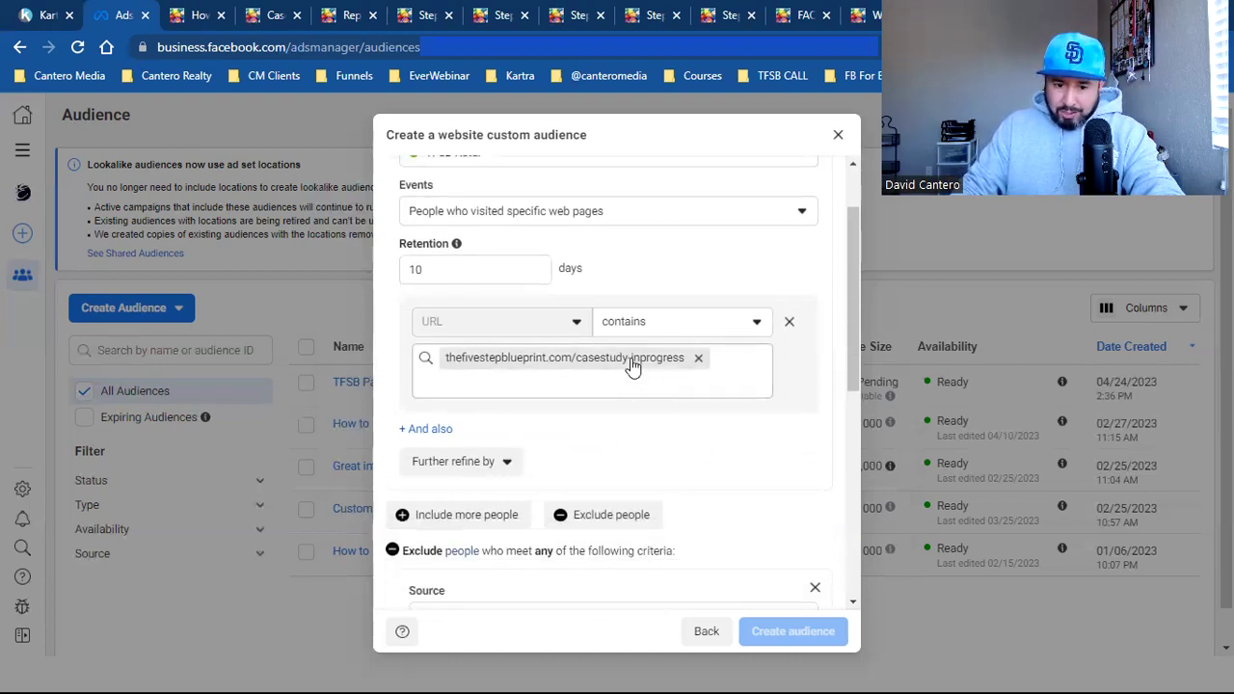
scroll(644, 366, down, 1)
scroll(644, 366, down, 1)
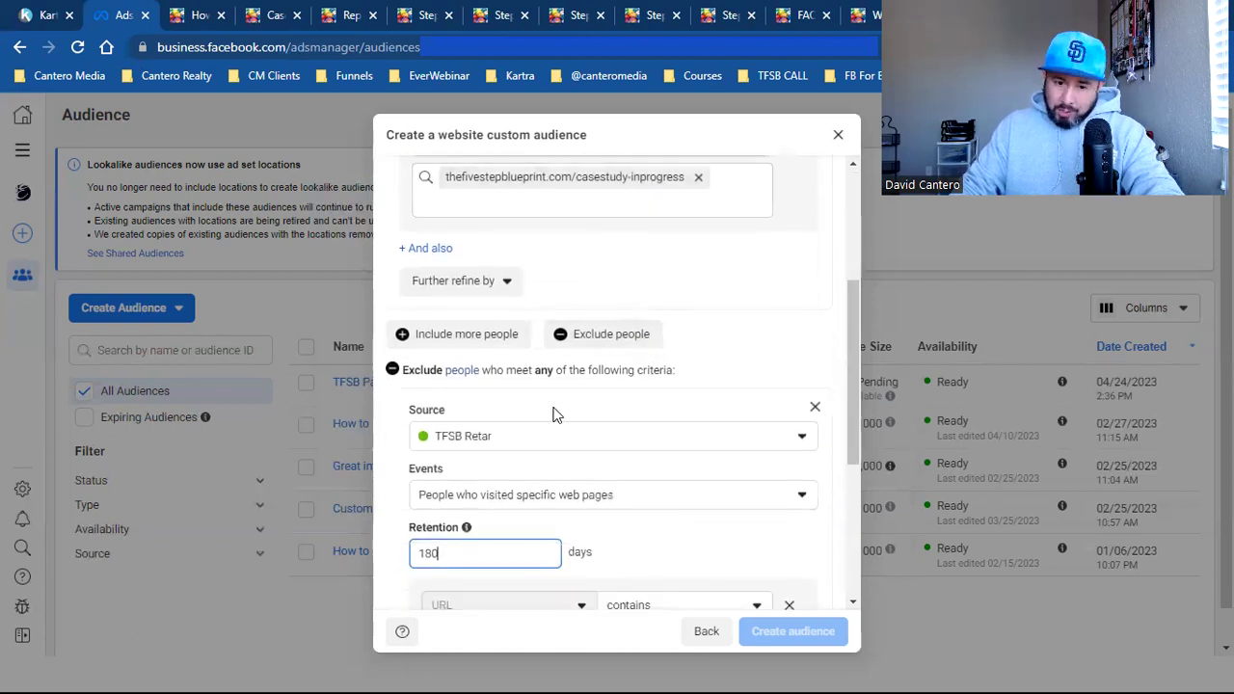
scroll(573, 409, down, 1)
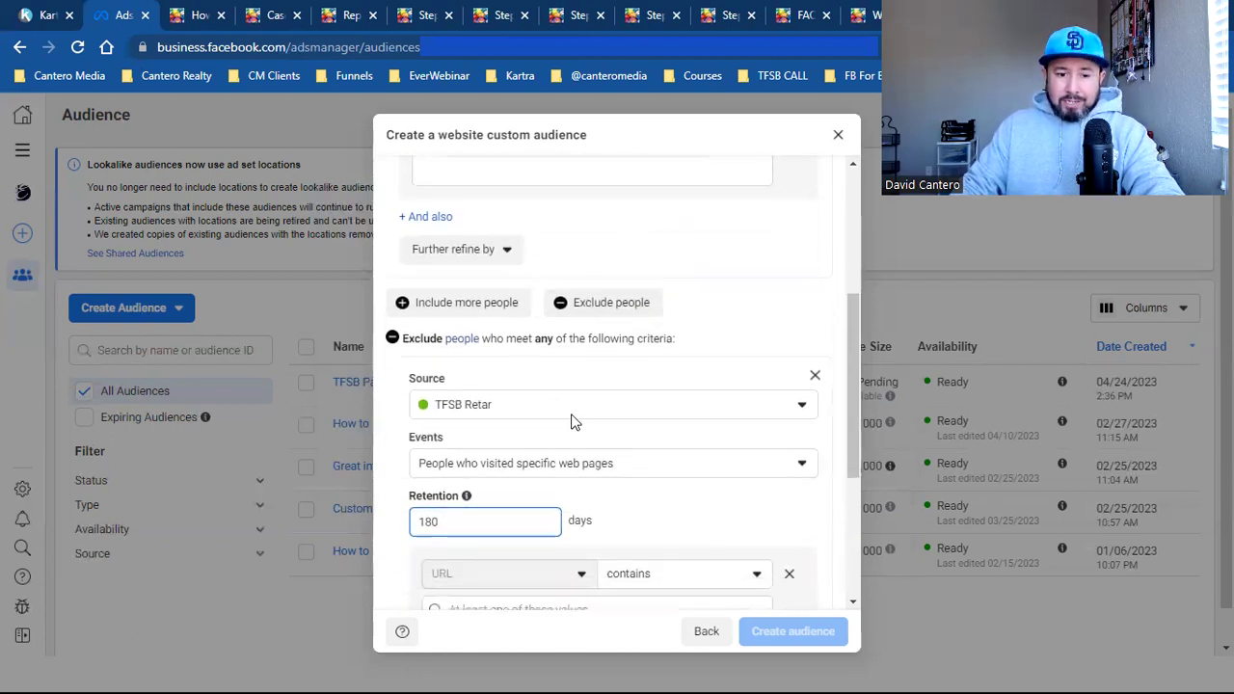
scroll(565, 430, down, 1)
click(552, 459)
click(868, 14)
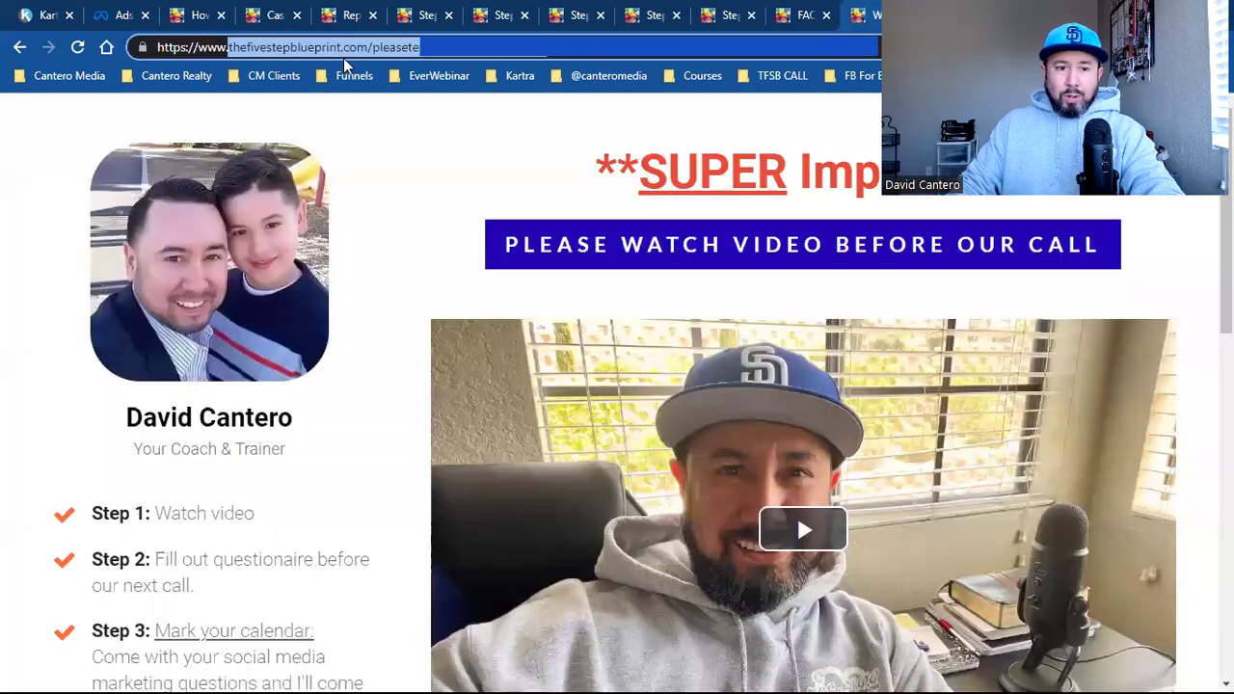
click(356, 47)
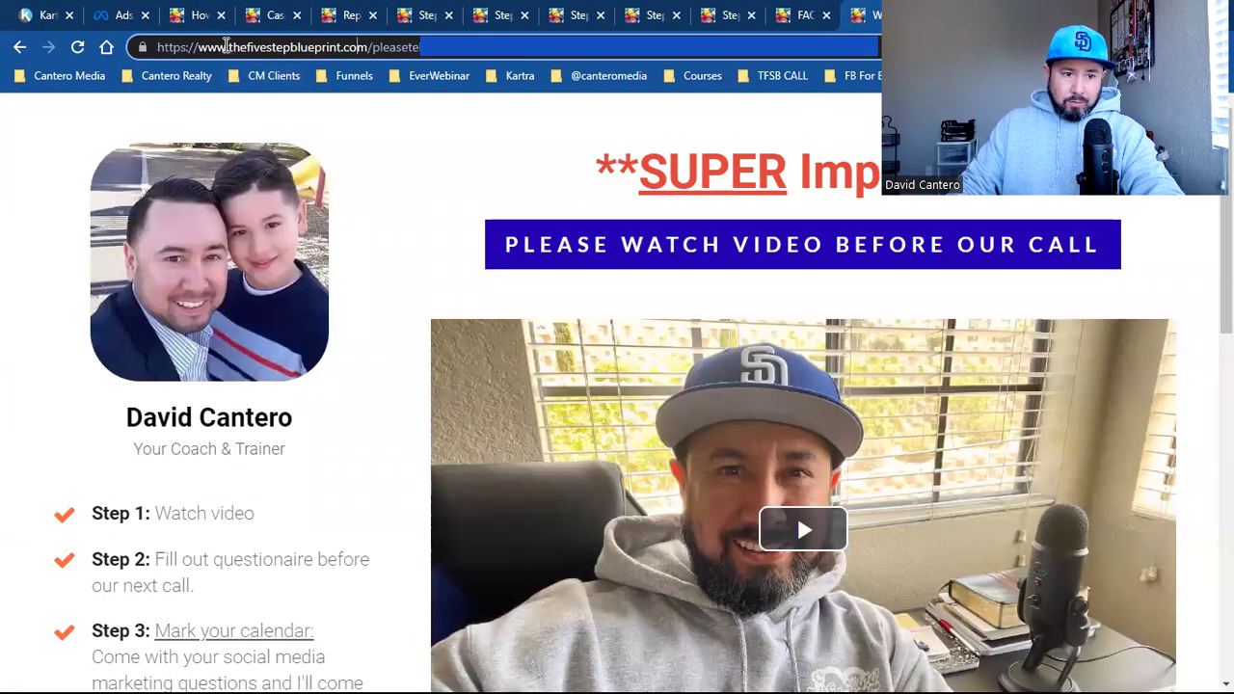
drag(228, 47, 611, 45)
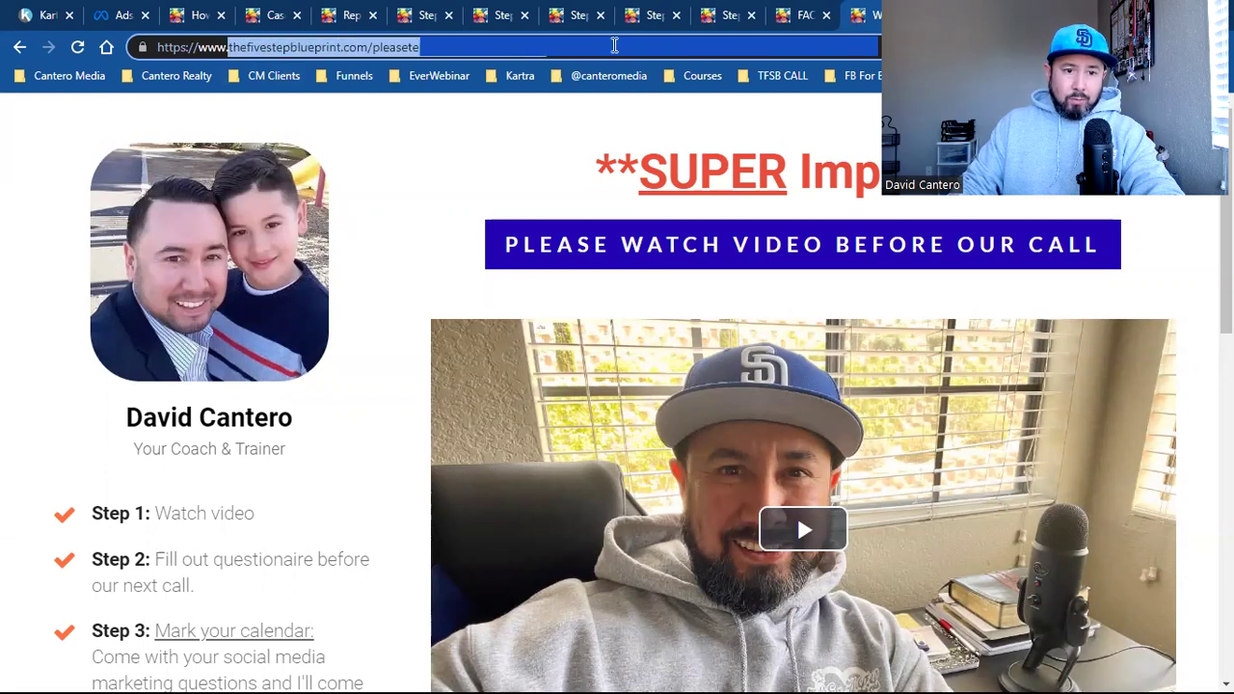
right_click(379, 53)
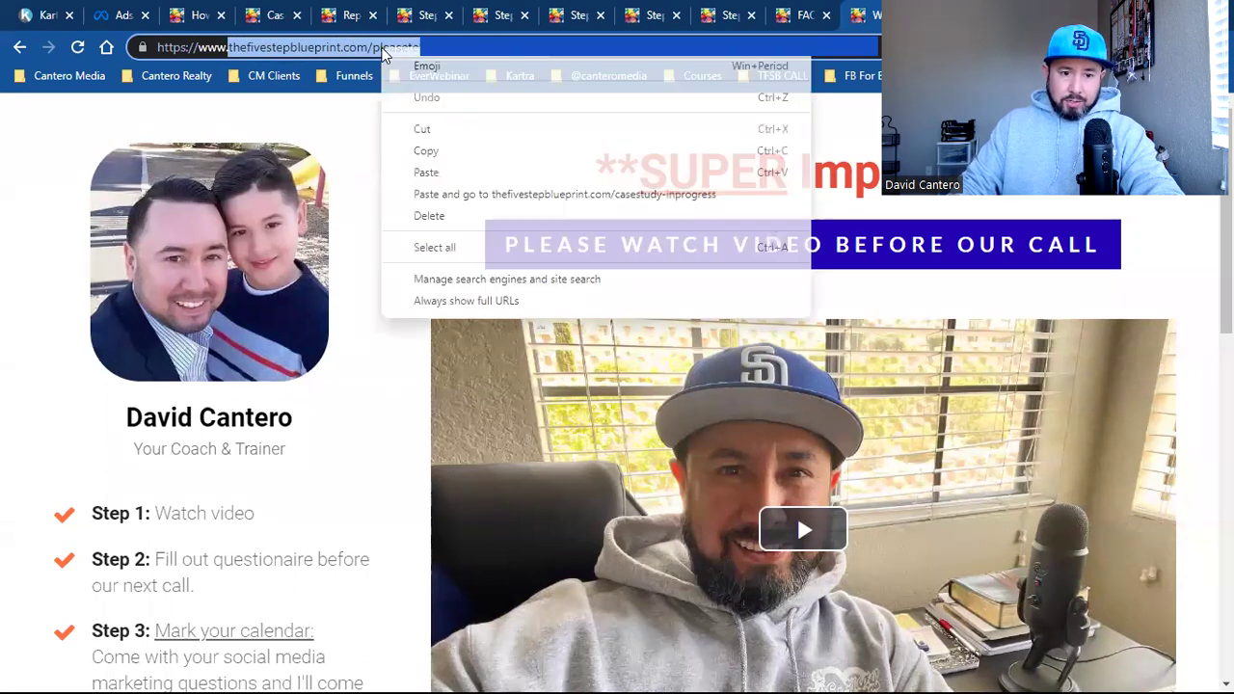
click(430, 154)
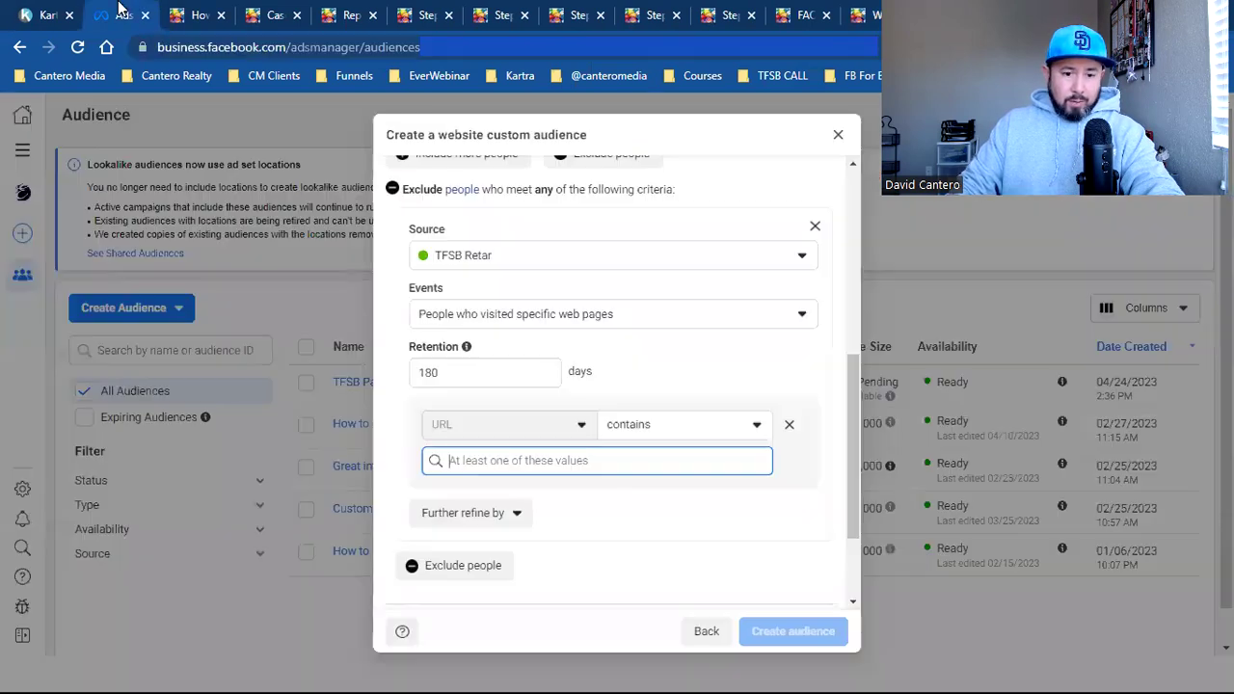
Return to the website custom audience and add thefivestepblueprint.com/pleasetellmemoreaboutyourbiz to the exclusion's URL values.
click(124, 11)
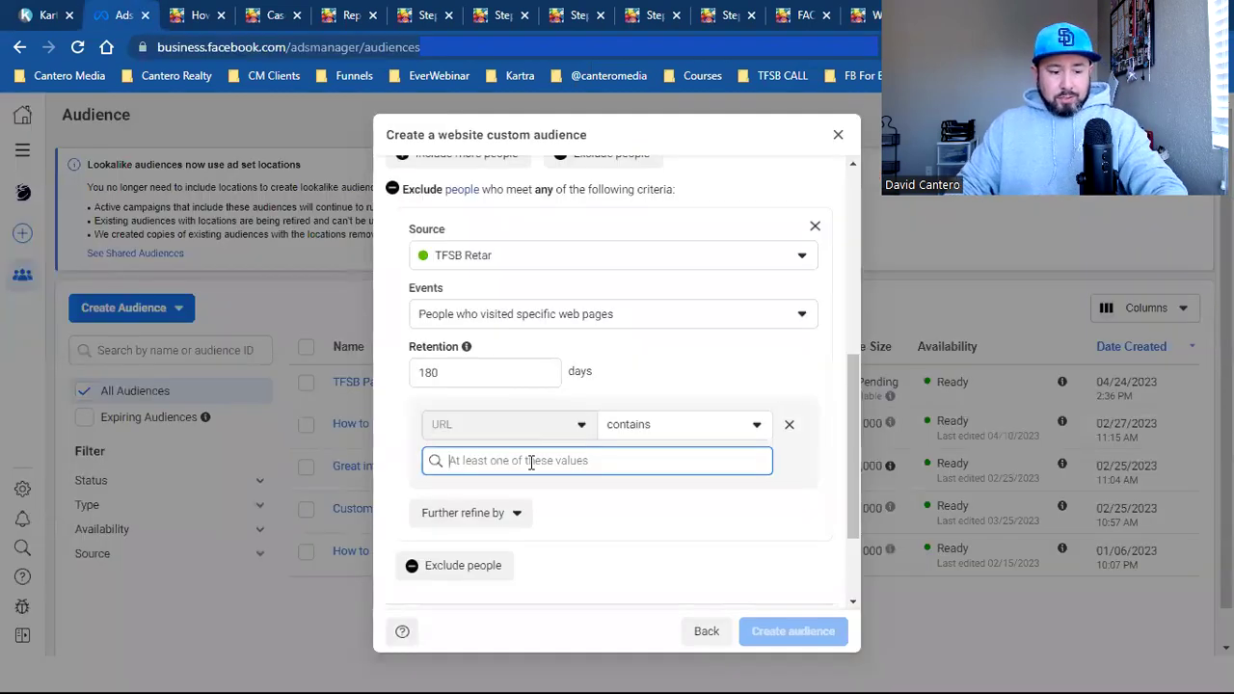
key(ctrl+v)
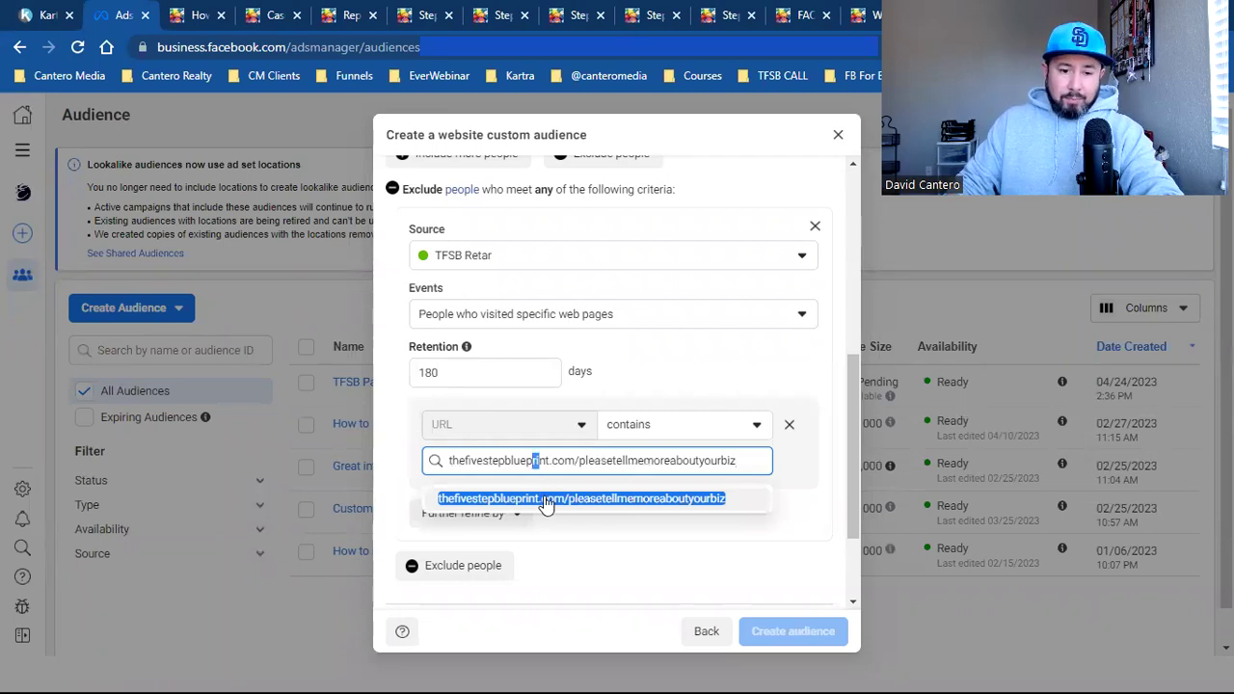
click(546, 503)
Copy the questionnaire completion page's address and add thefivestepblueprint.com/casestudy-formcompleted to the exclusion's URL values.
click(43, 14)
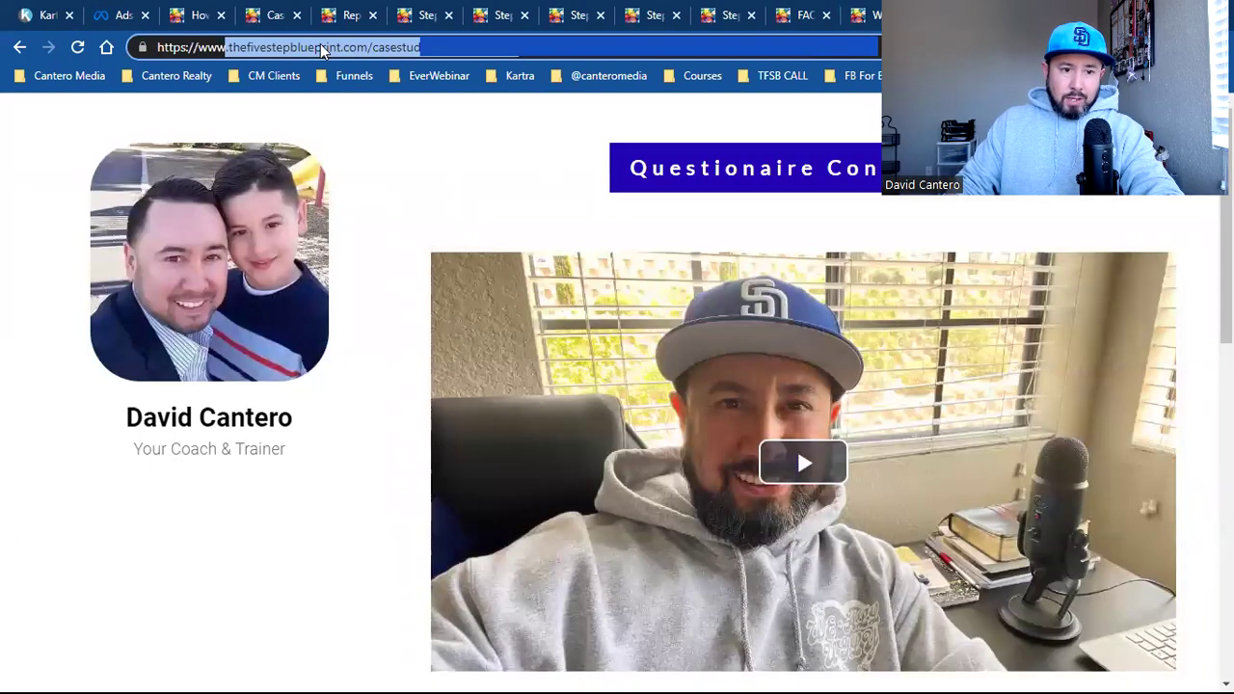
drag(231, 48, 598, 47)
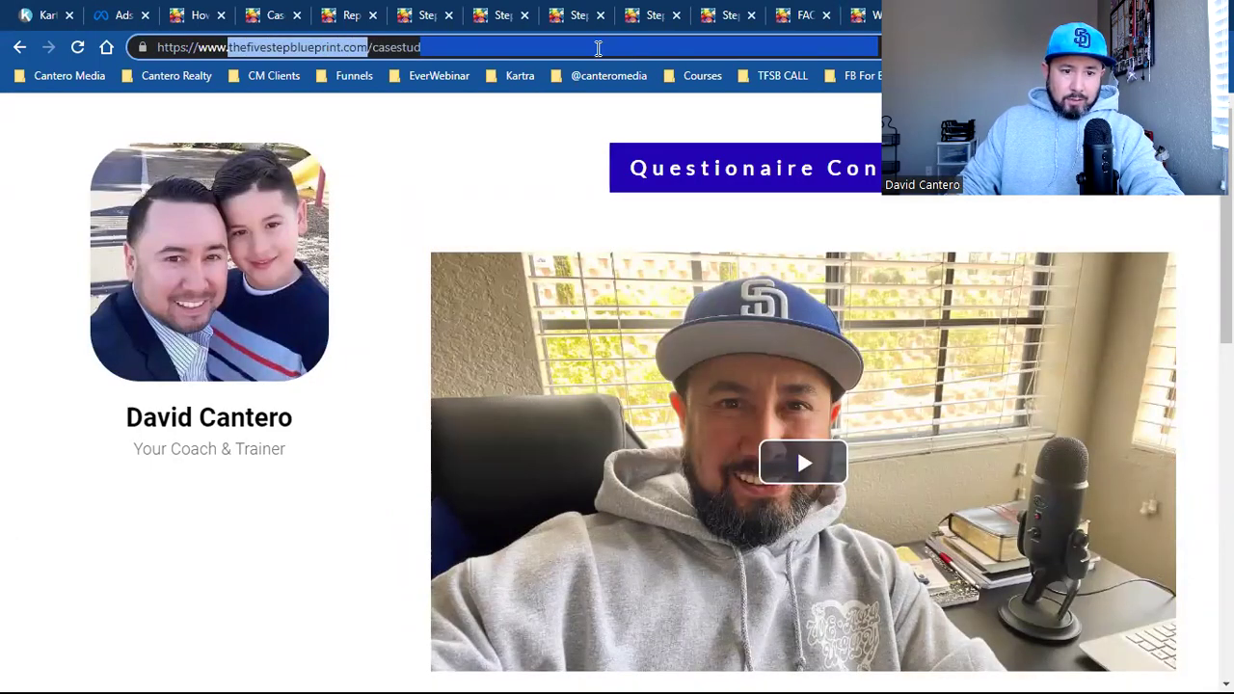
right_click(338, 50)
click(397, 150)
click(131, 14)
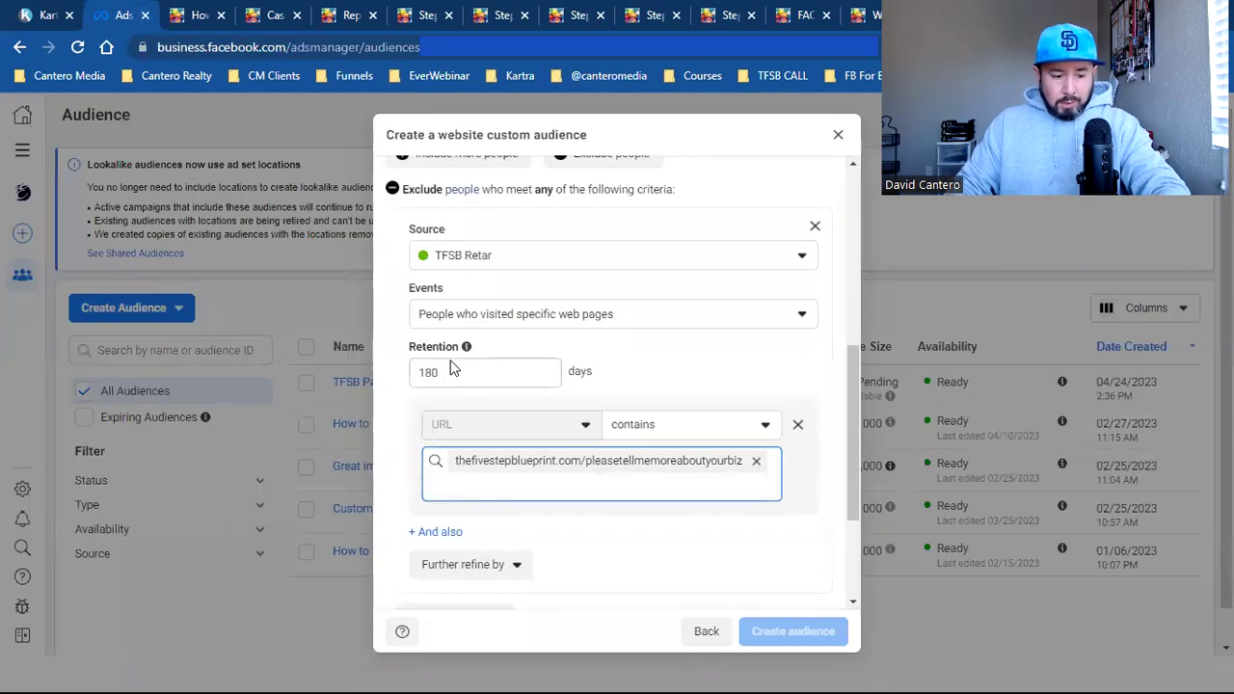
key(ctrl+v)
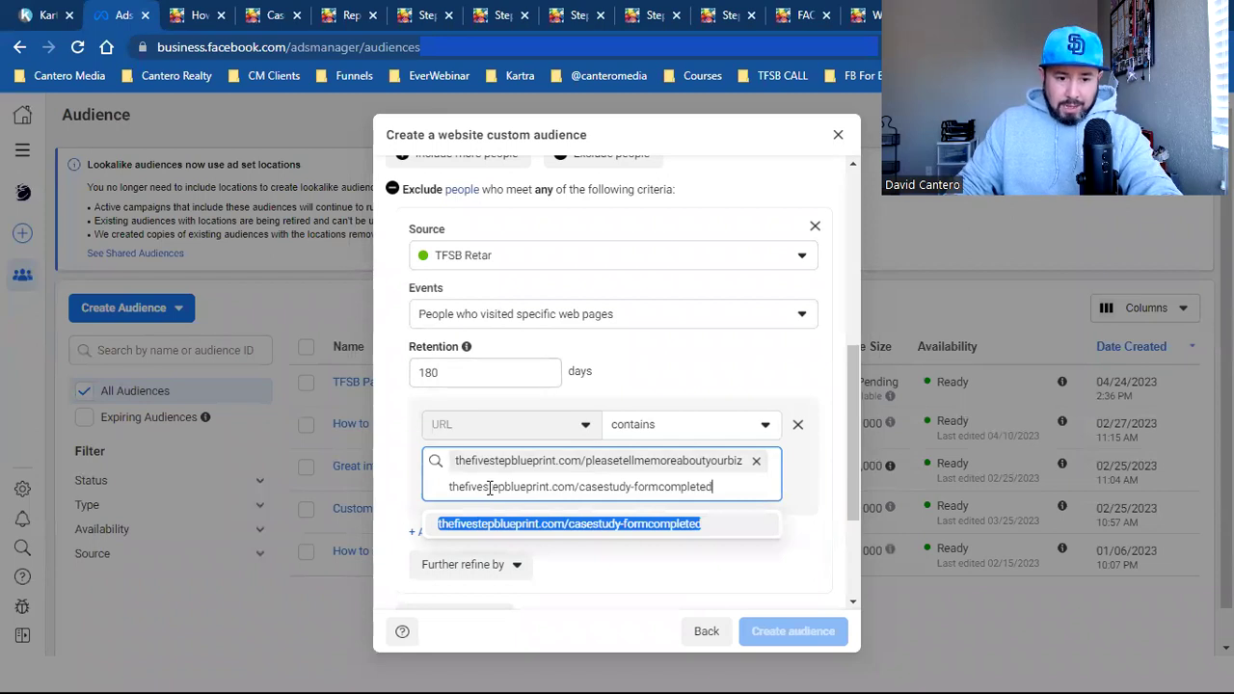
key(Return)
Check the inclusion and exclusion criteria and enter Peopel Who Registered (Havent Scheduled Call (10 as the audience name.
scroll(698, 436, up, 1)
scroll(698, 436, up, 4)
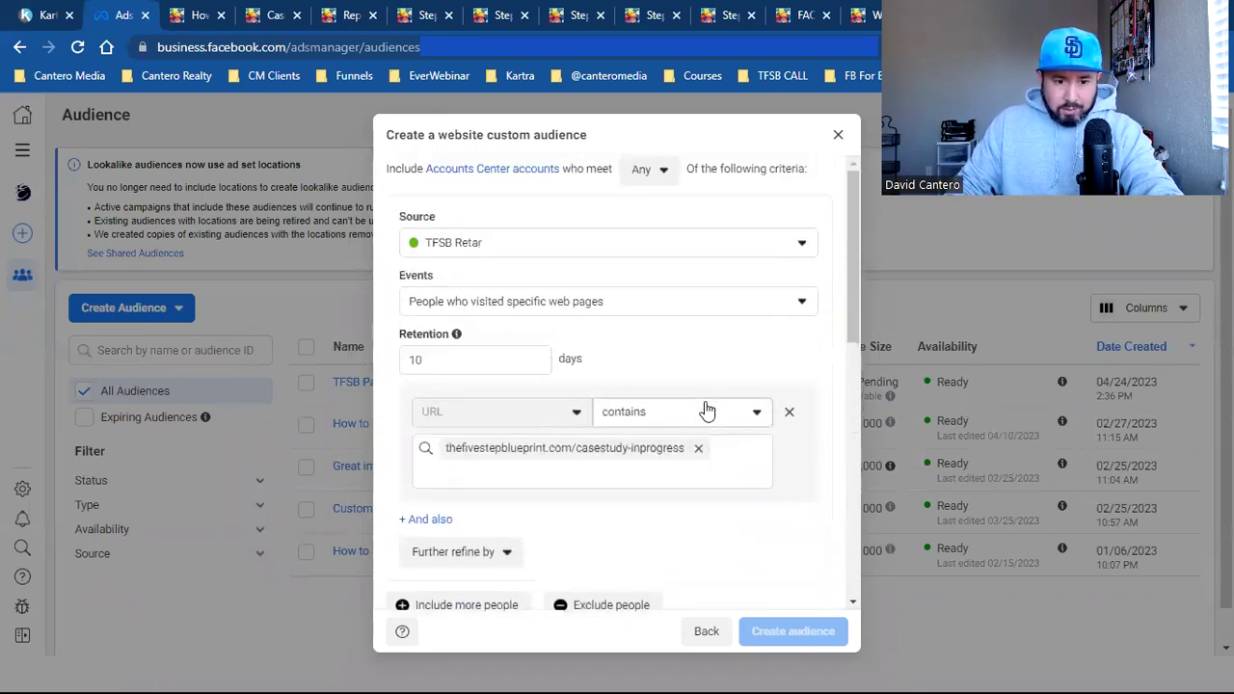
scroll(707, 410, down, 4)
scroll(704, 401, down, 4)
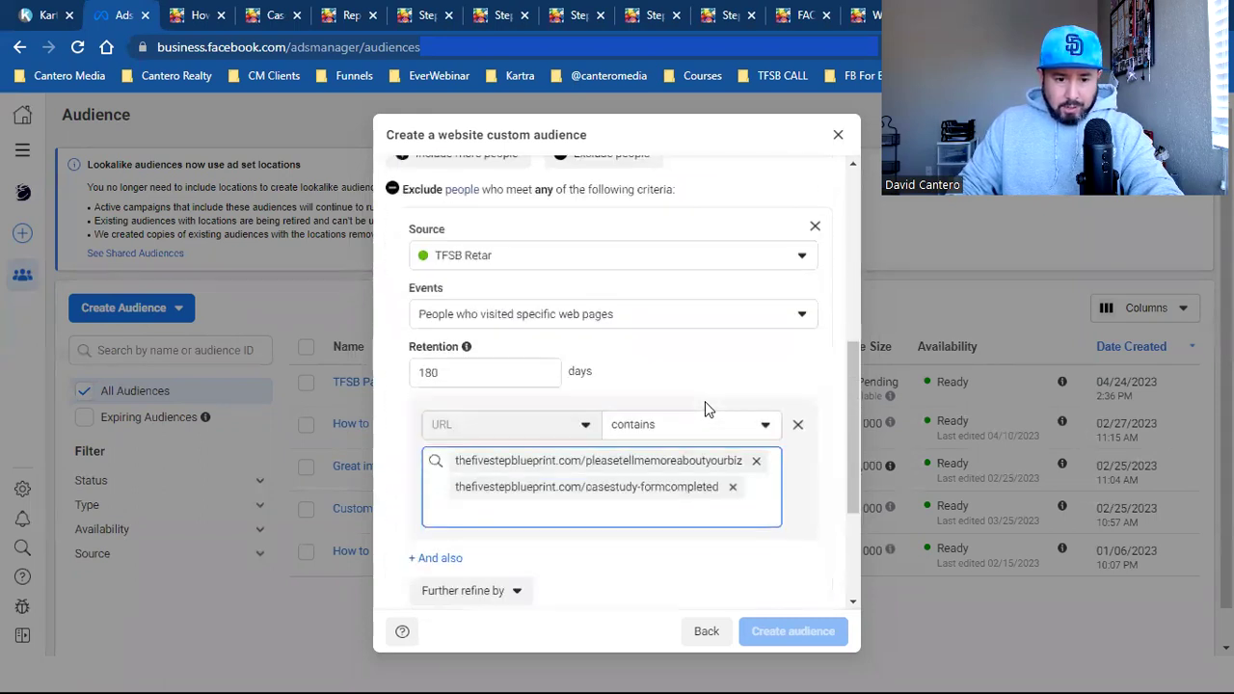
click(533, 488)
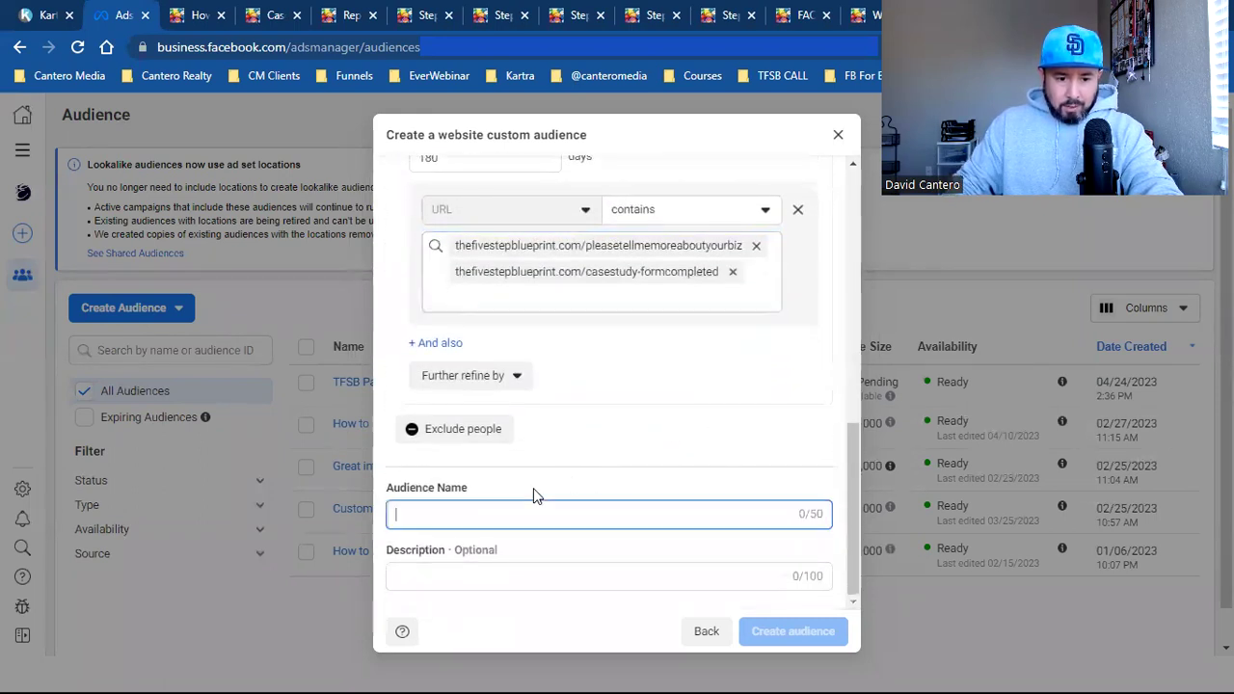
text(Peopel Who Regi)
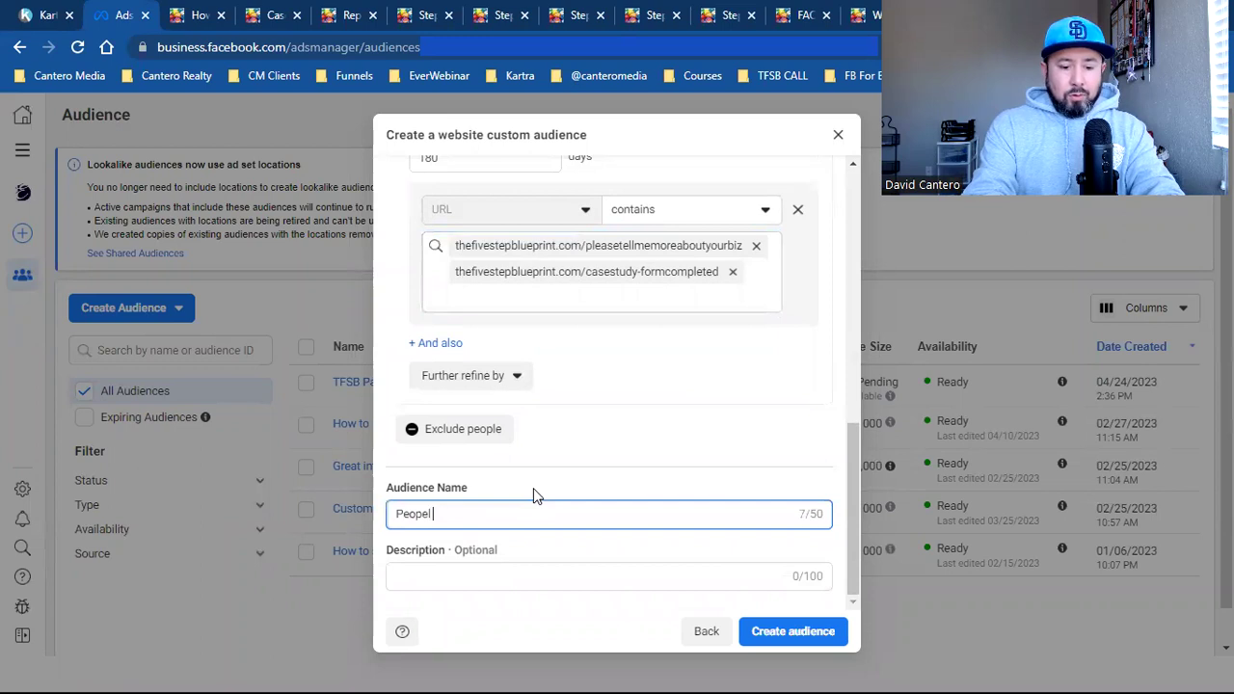
text(stered)
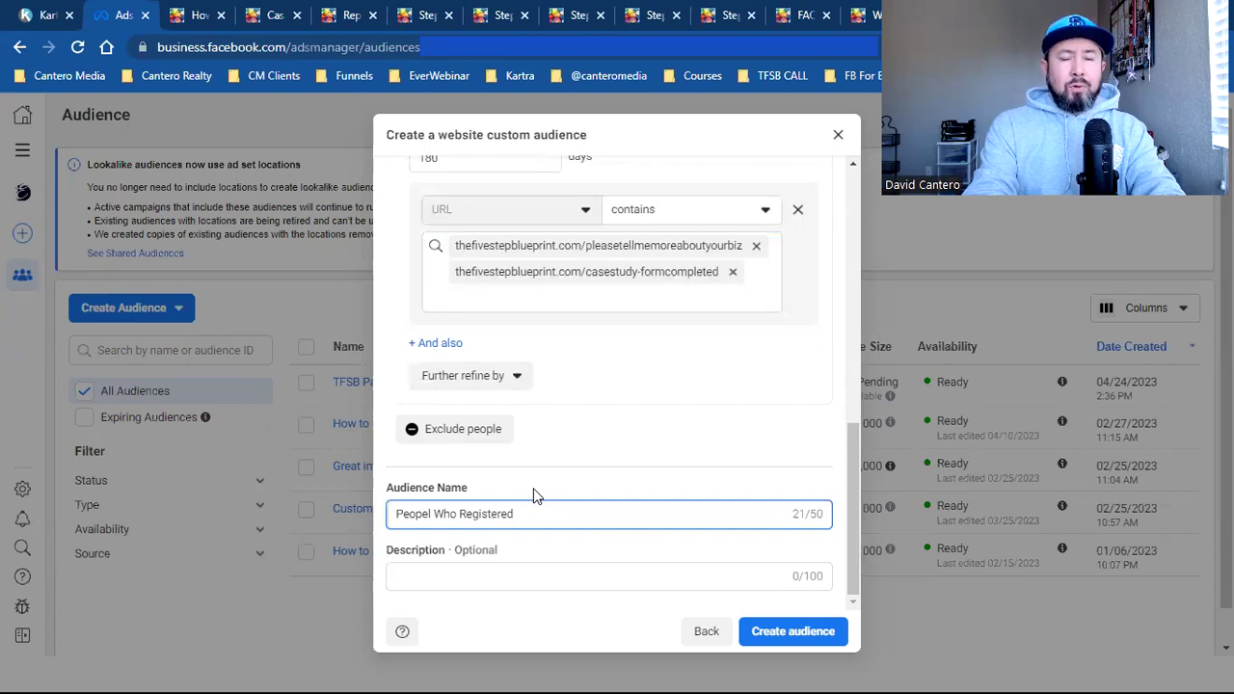
text( ()
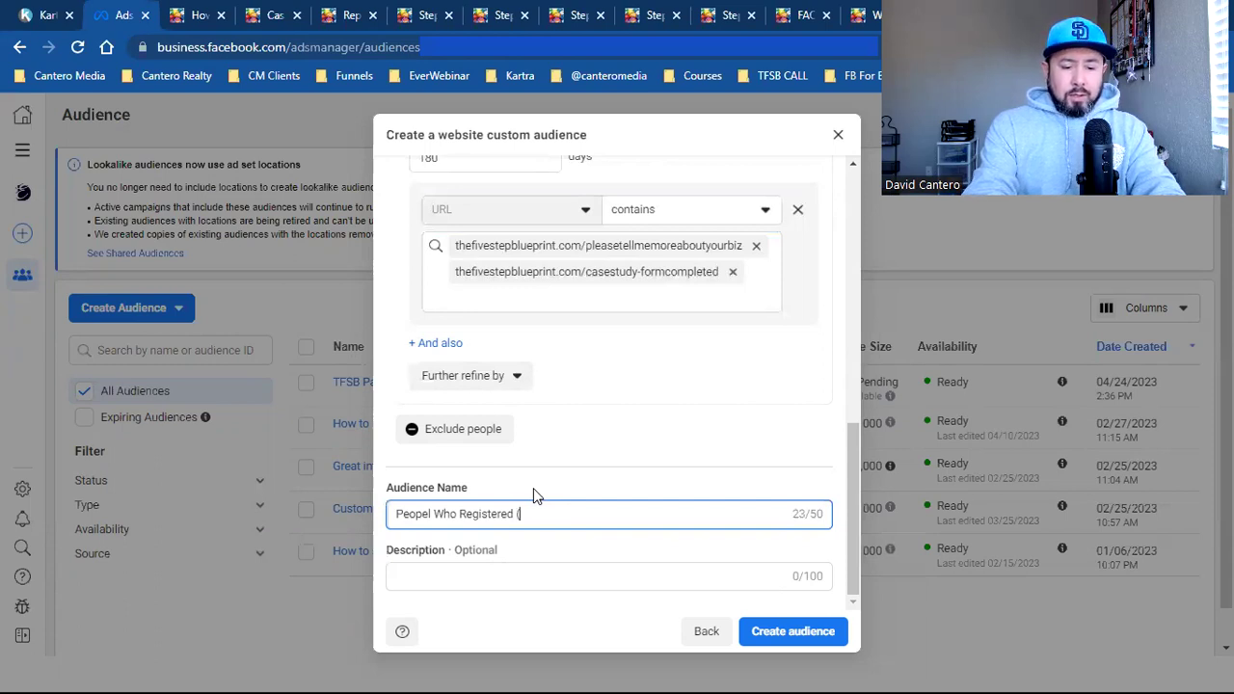
text(Havent Scheduled Call ()
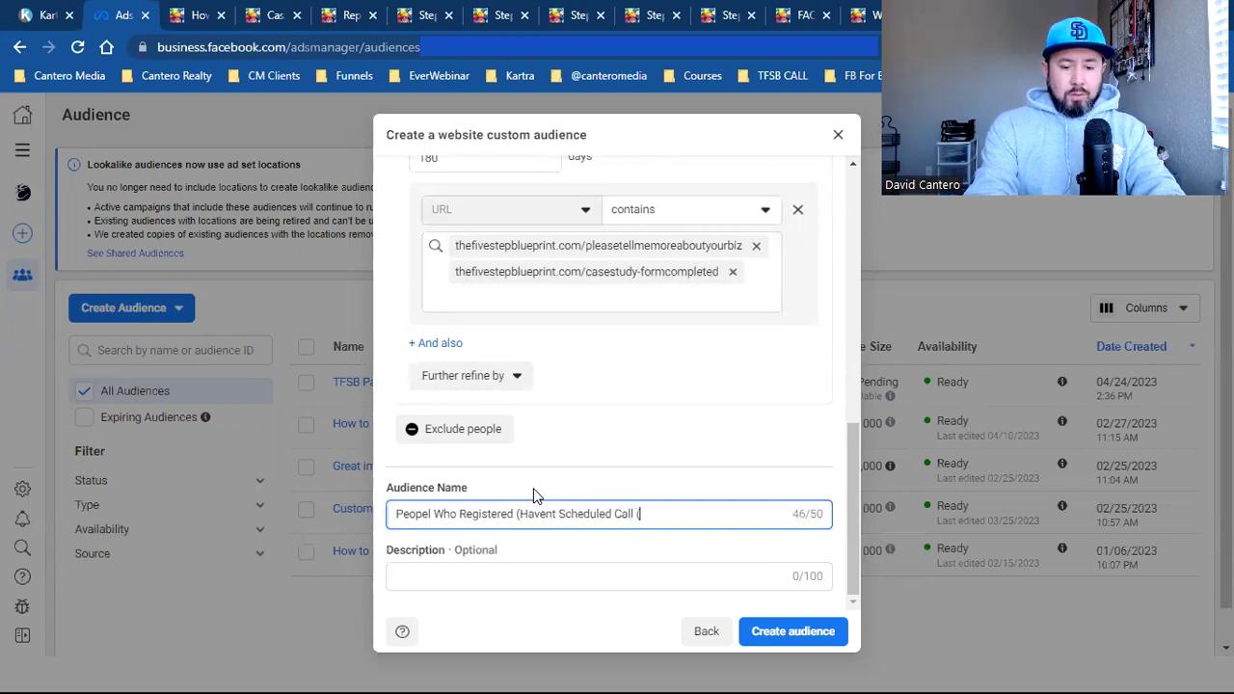
text(10)
Correct the spelling of the audience name's first word so the name reads People Who Registered (Havent Scheduled Call (10.
key(BackSpace)
key(BackSpace)
key(BackSpace)
key(BackSpace)
key(BackSpace)
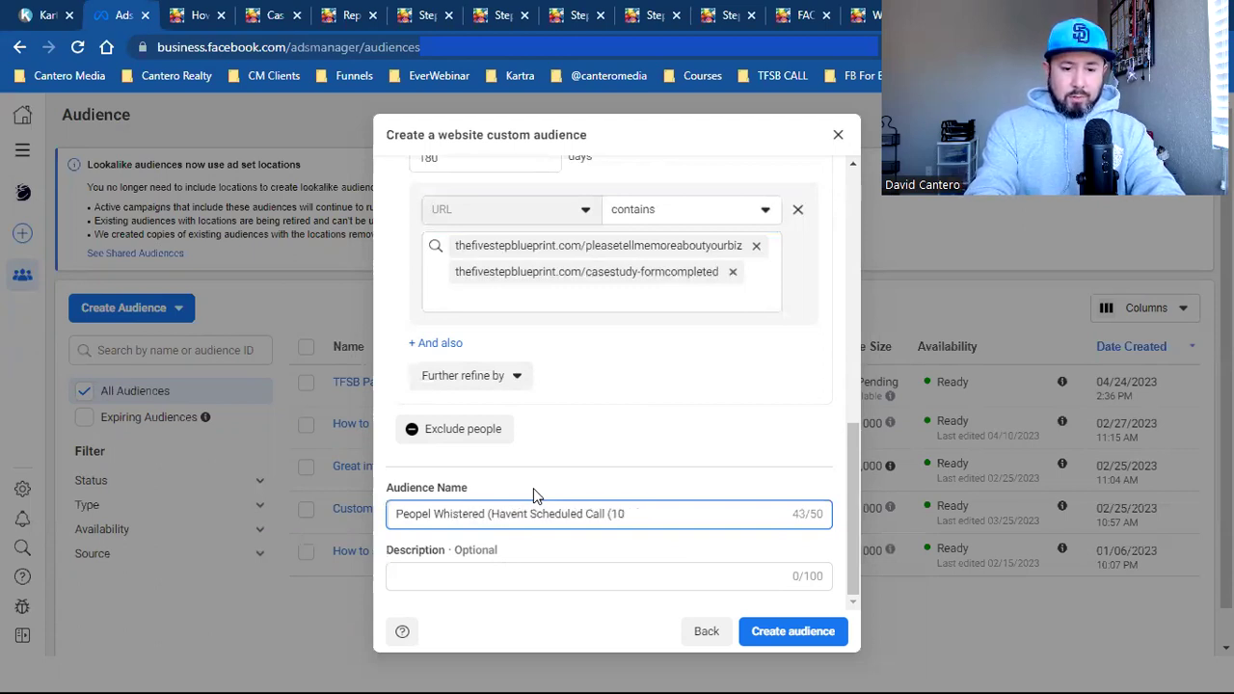
text(o)
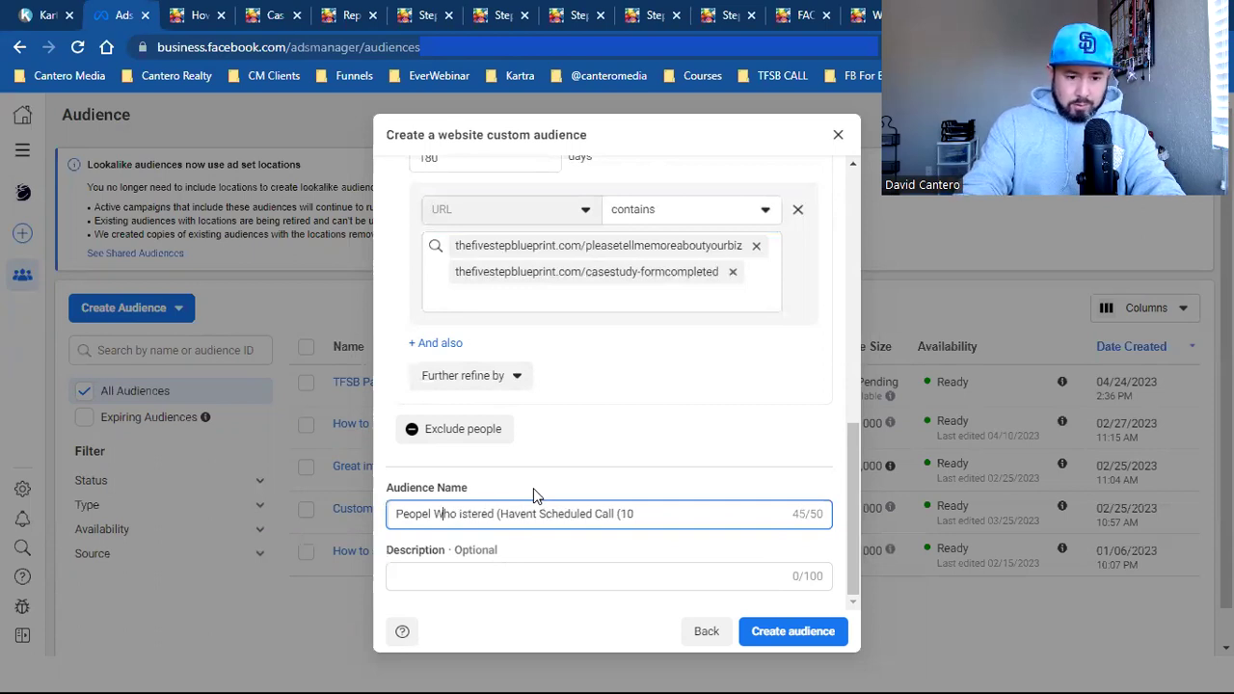
key(Left)
key(BackSpace)
key(BackSpace)
text(le)
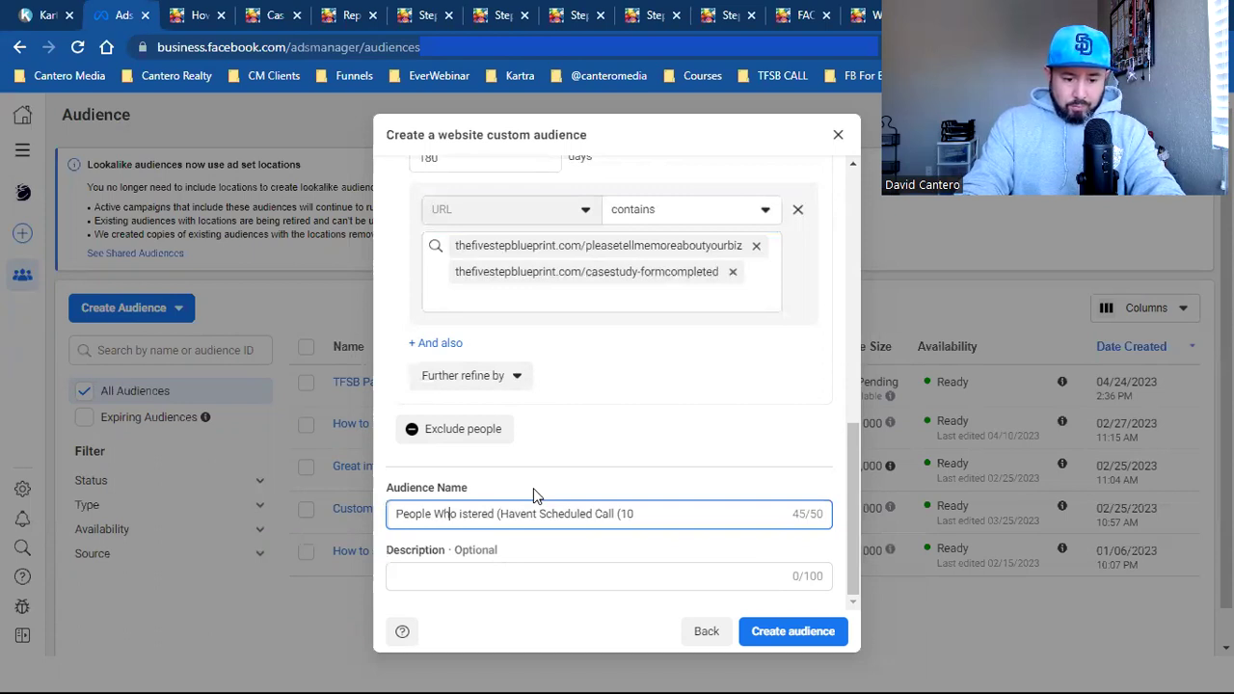
text(re)
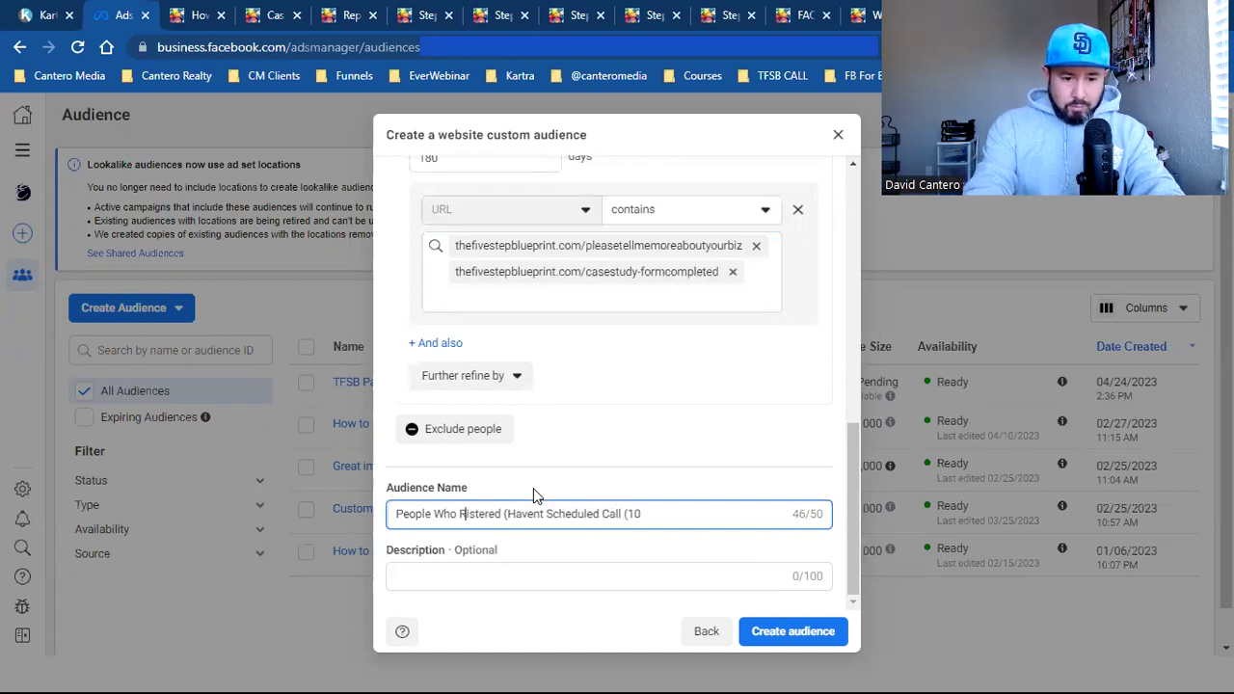
text(gi)
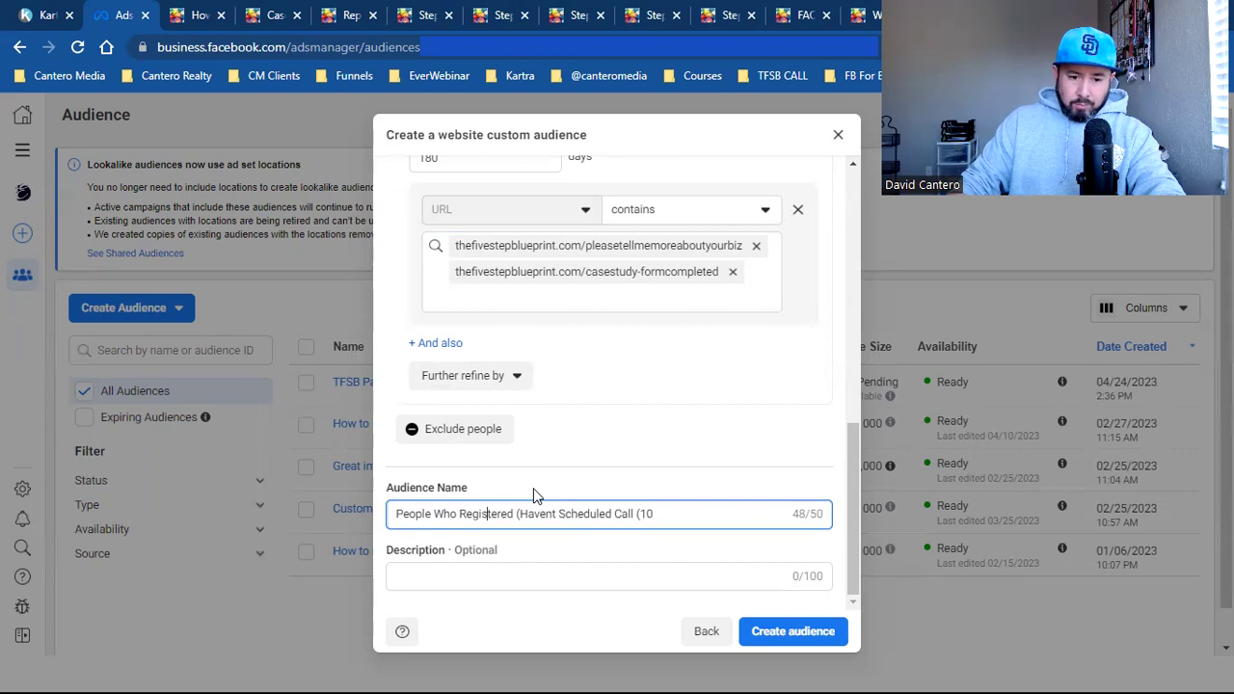
text(Bu)
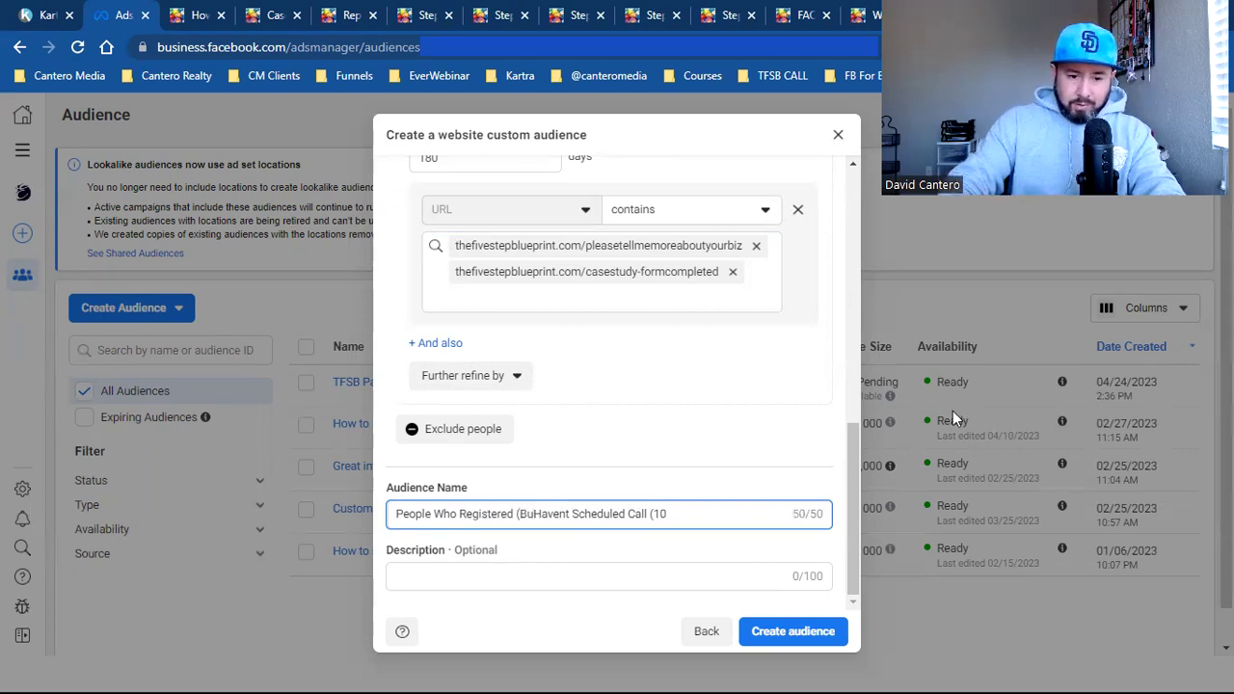
key(BackSpace)
key(BackSpace)
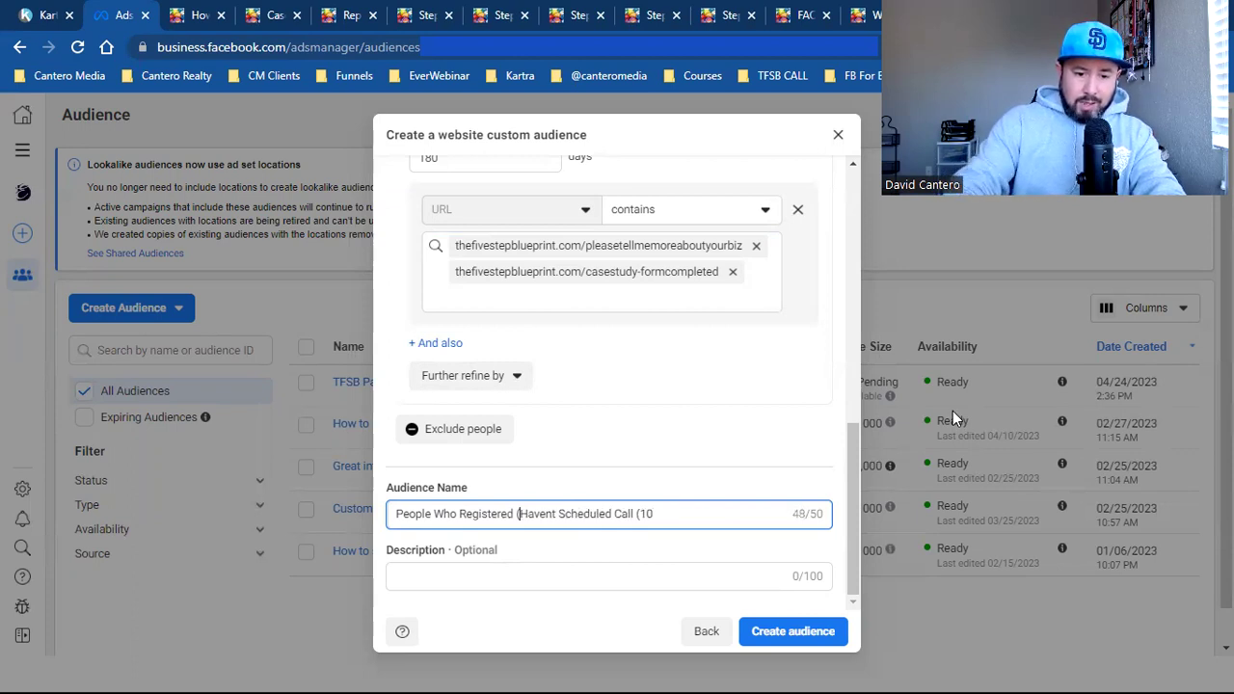
Reword the end of the audience name so it reads People Who Registered (Havent Scheduled 10 day).
key(End)
key(BackSpace)
key(BackSpace)
key(BackSpace)
text(10day)
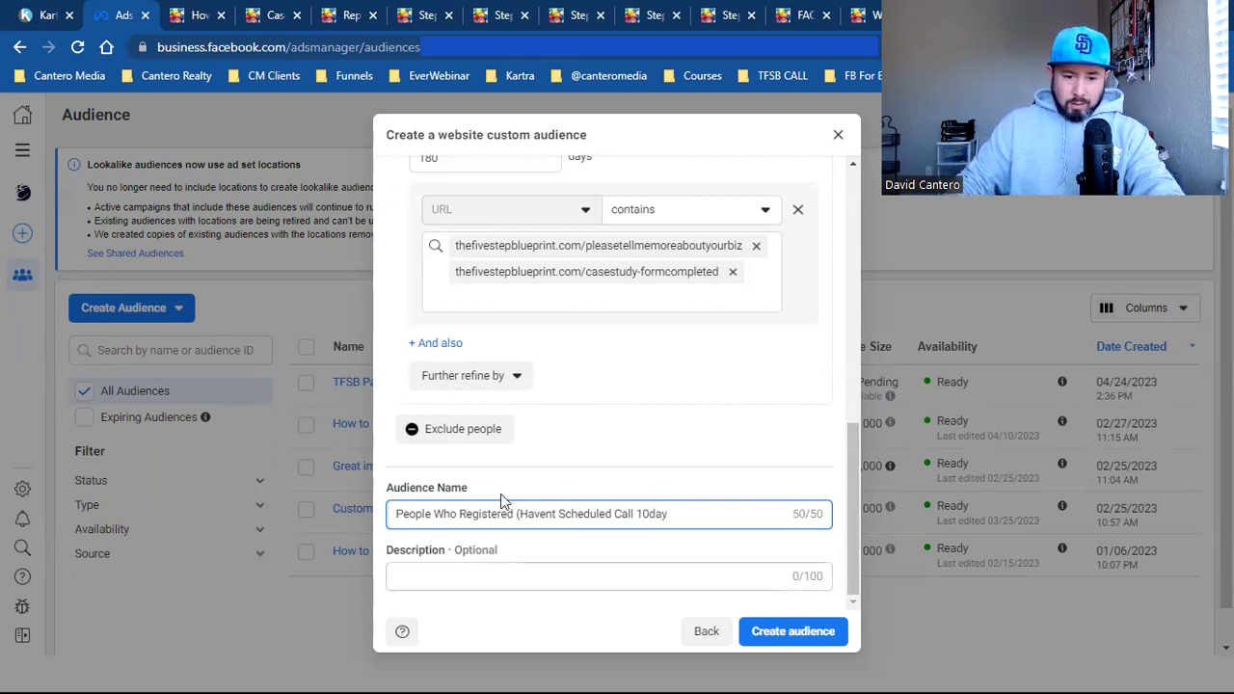
click(461, 538)
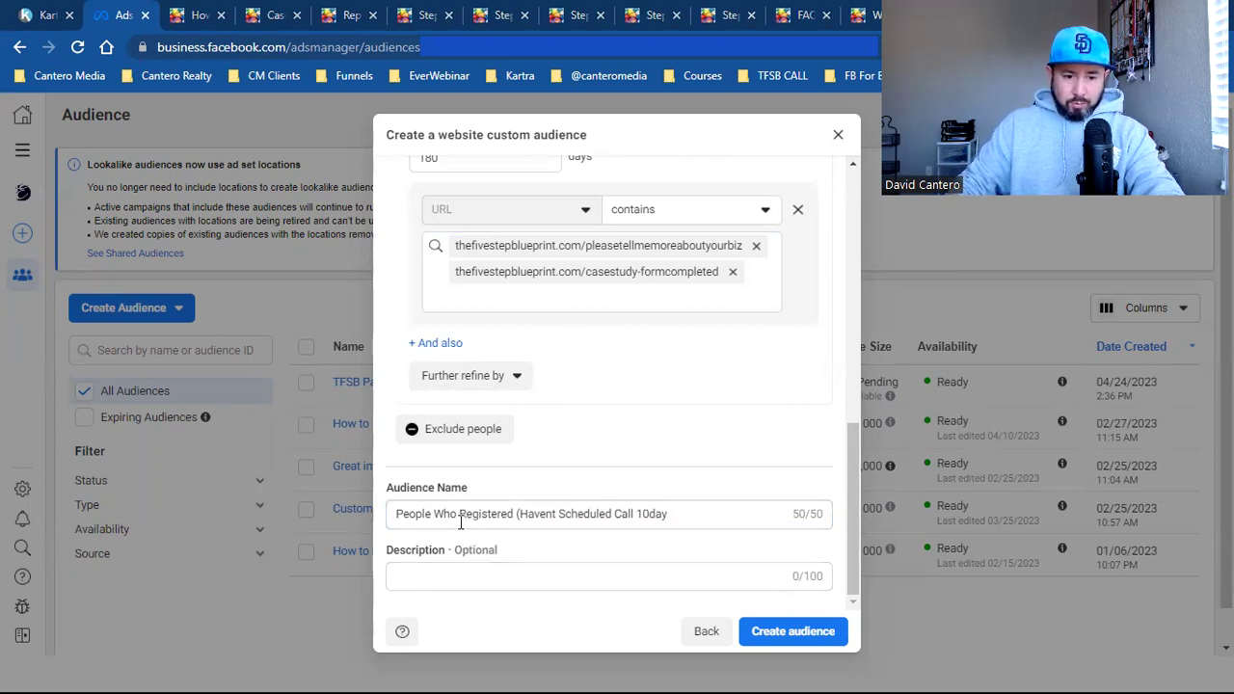
click(639, 511)
key(BackSpace)
key(BackSpace)
key(BackSpace)
key(BackSpace)
key(BackSpace)
key(BackSpace)
key(BackSpace)
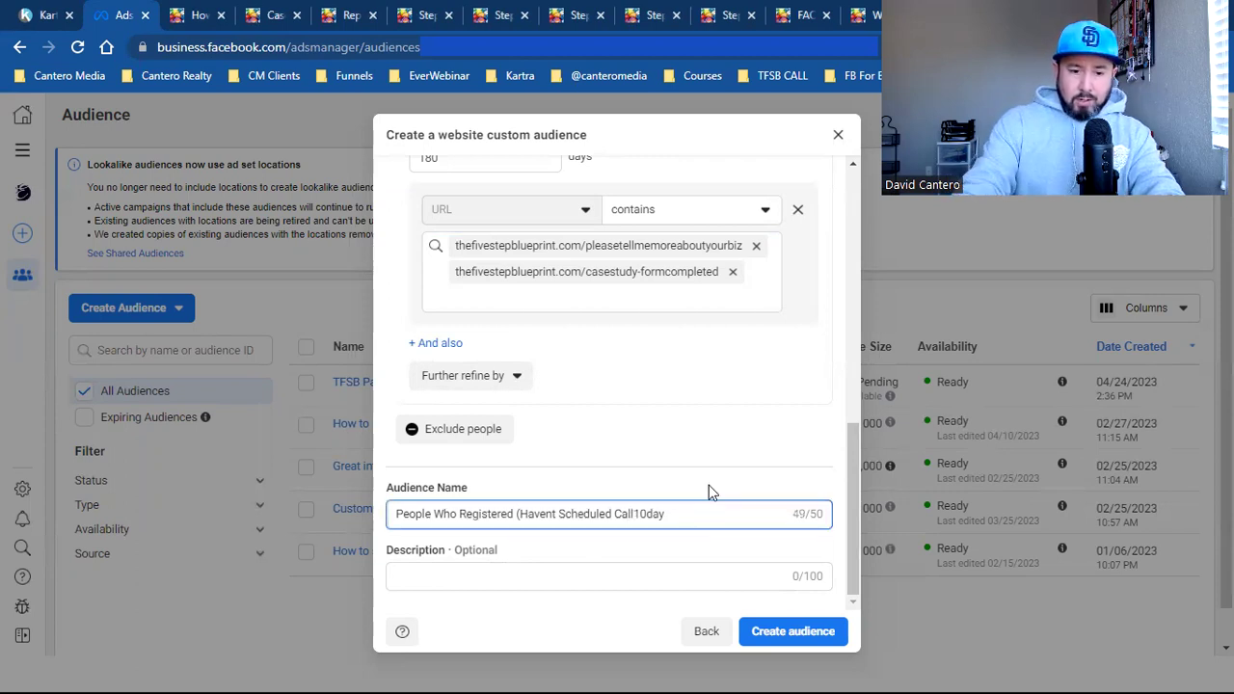
text(10)
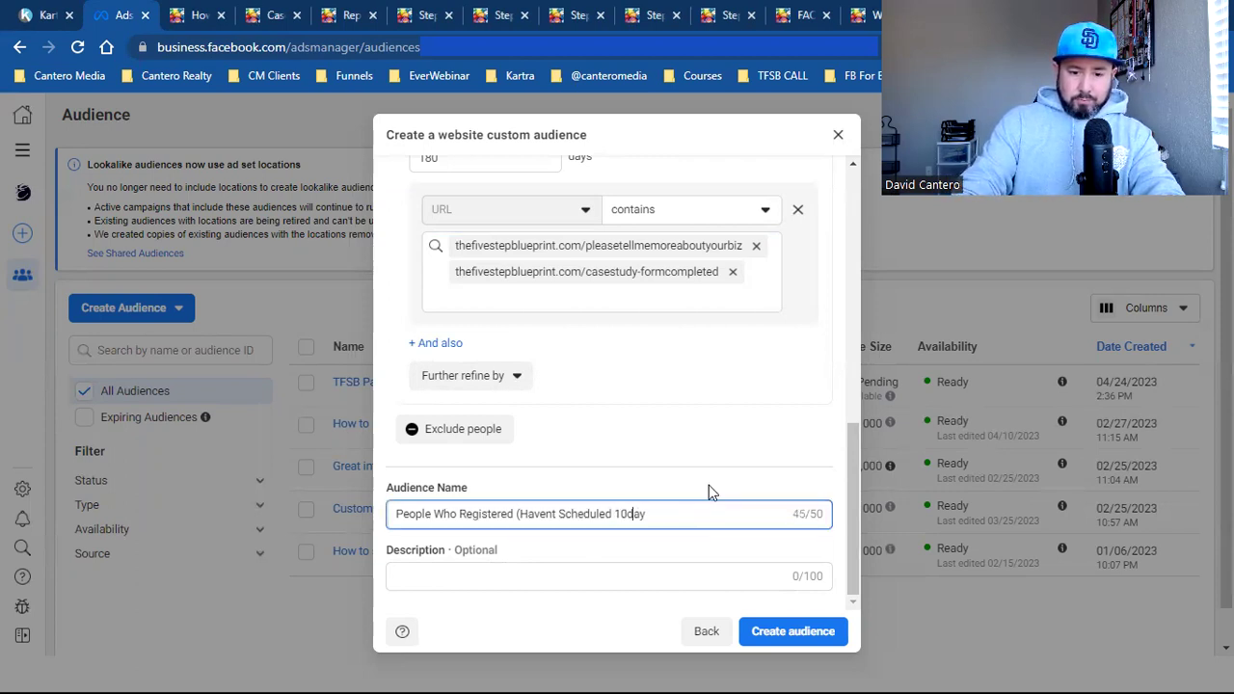
text( day))
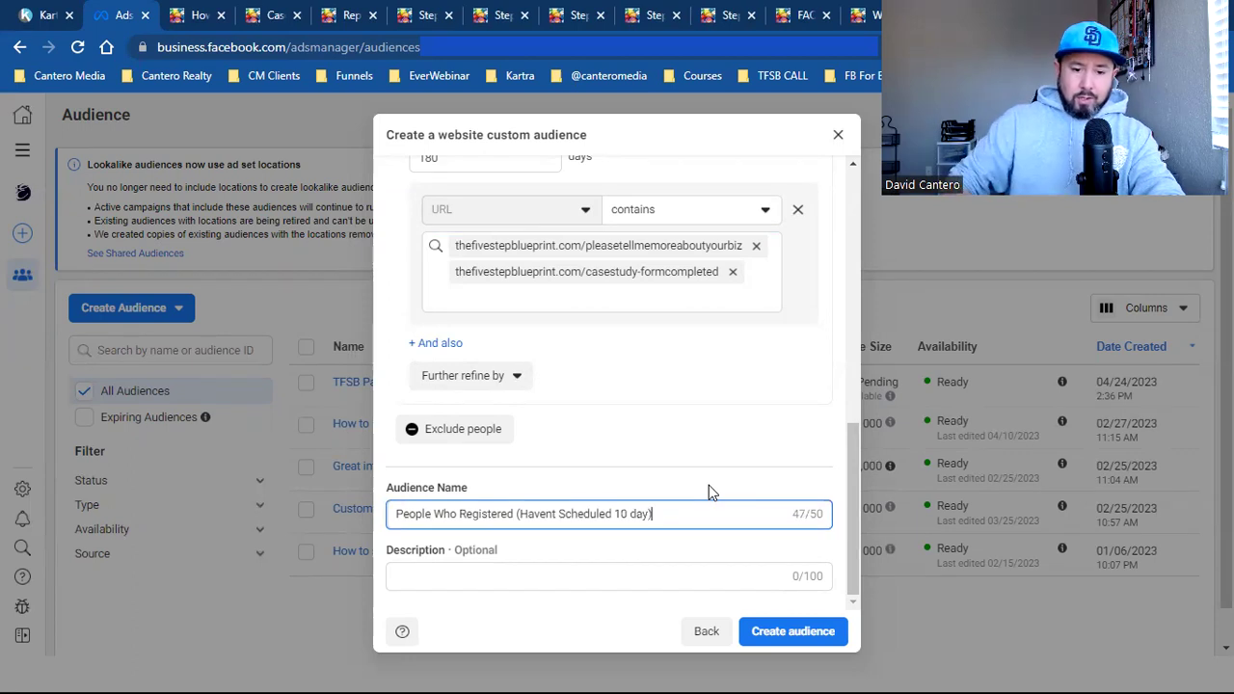
Create the website custom audience, finish the creation dialog and close the new audience's details.
click(772, 631)
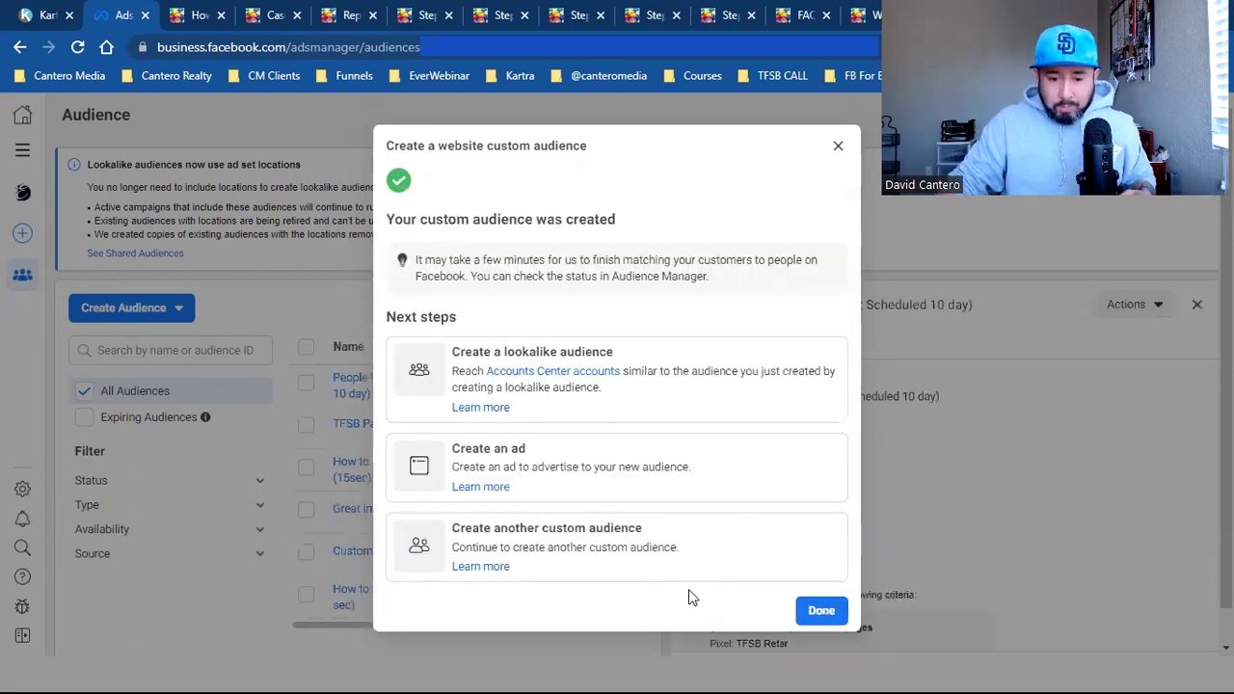
click(808, 611)
click(1196, 303)
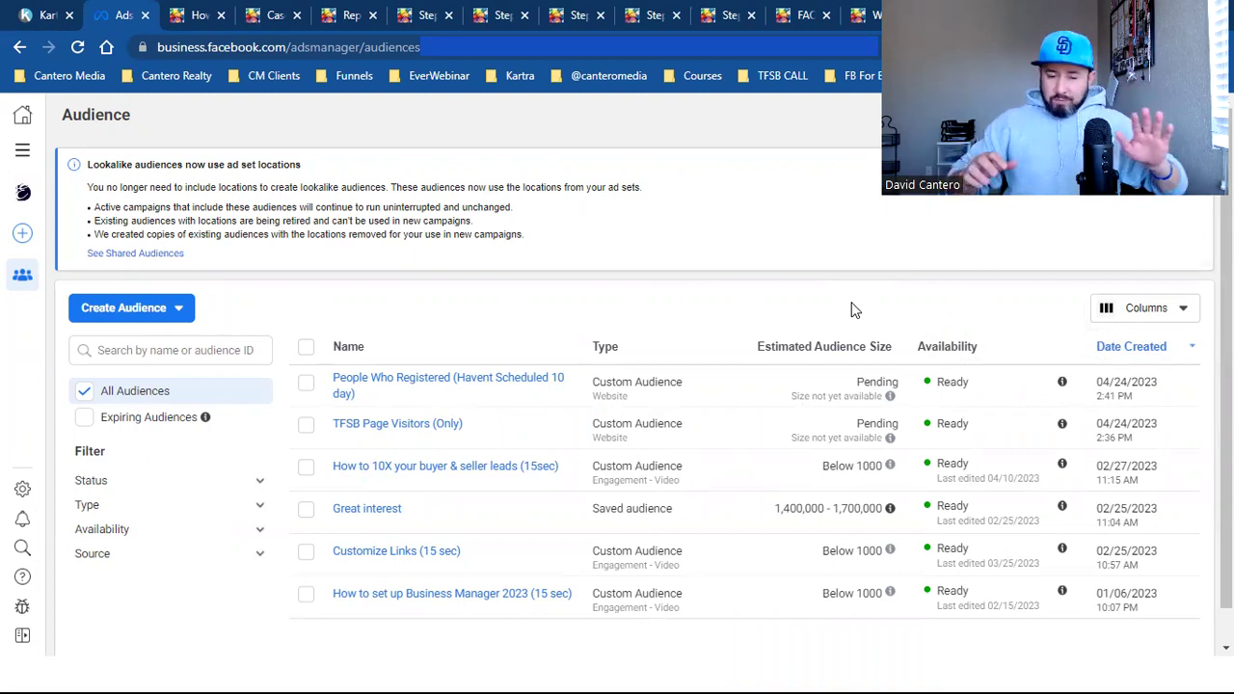
Open the People Who Registered (Havent Scheduled 10 day) audience for editing and review its inclusion and exclusion criteria.
mouse_move(591, 302)
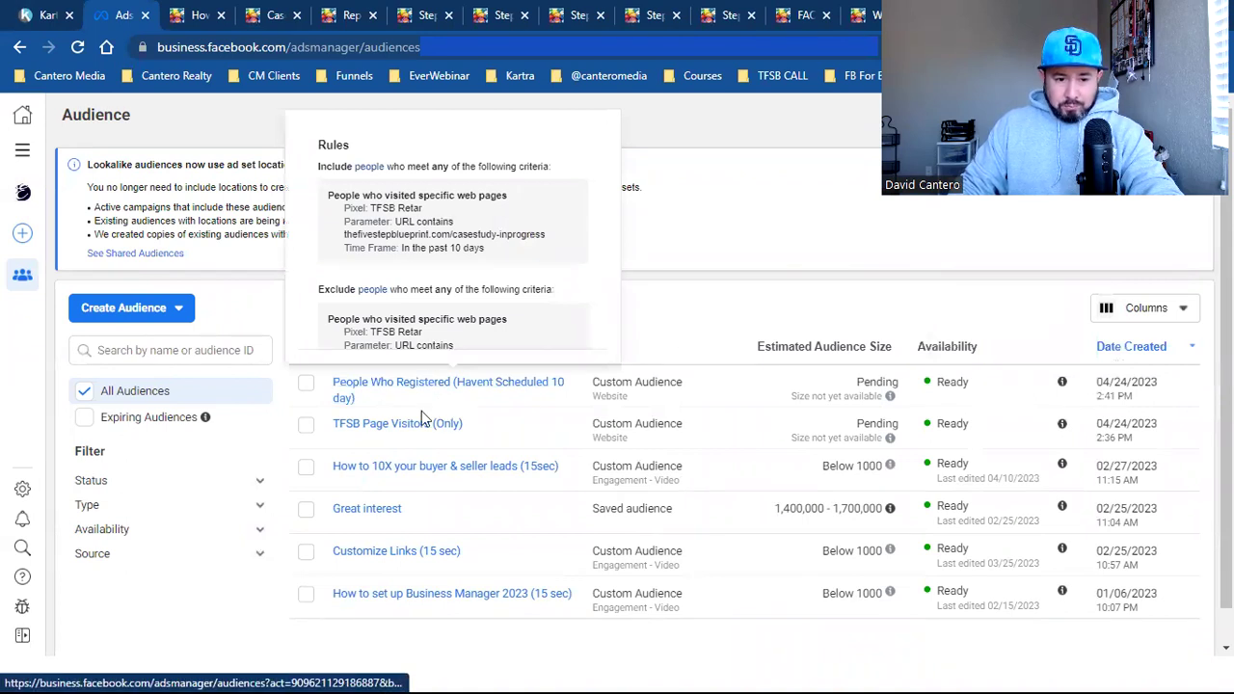
click(305, 383)
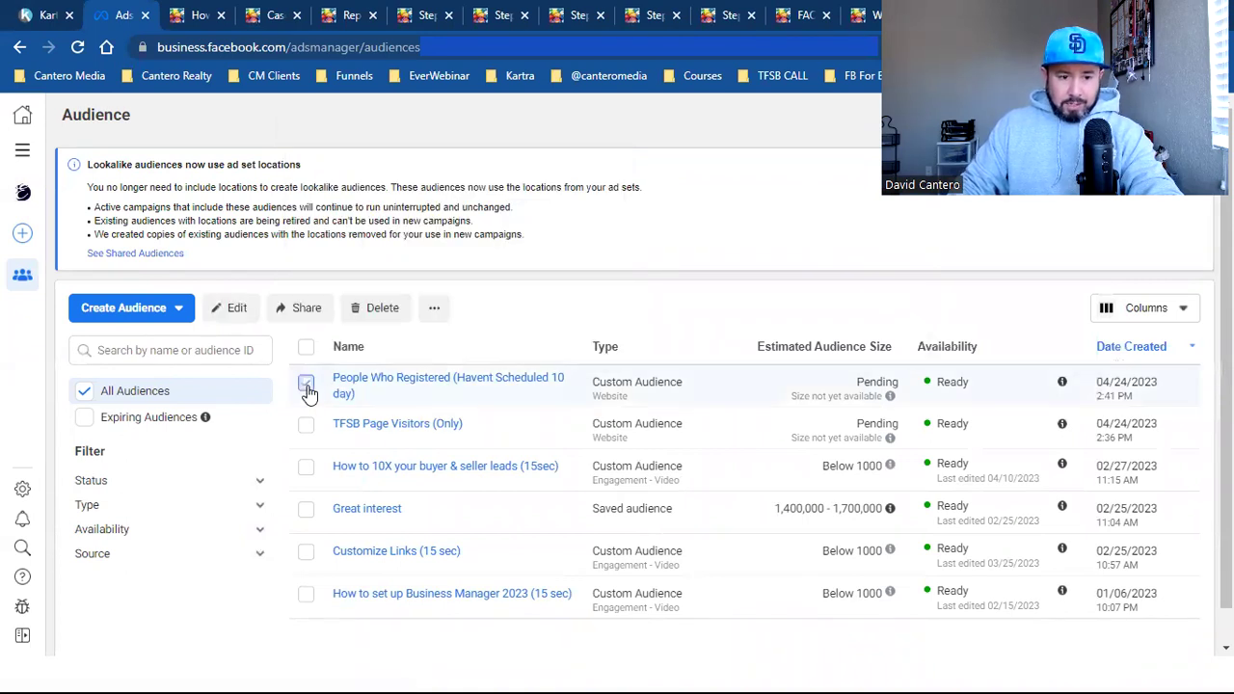
click(237, 307)
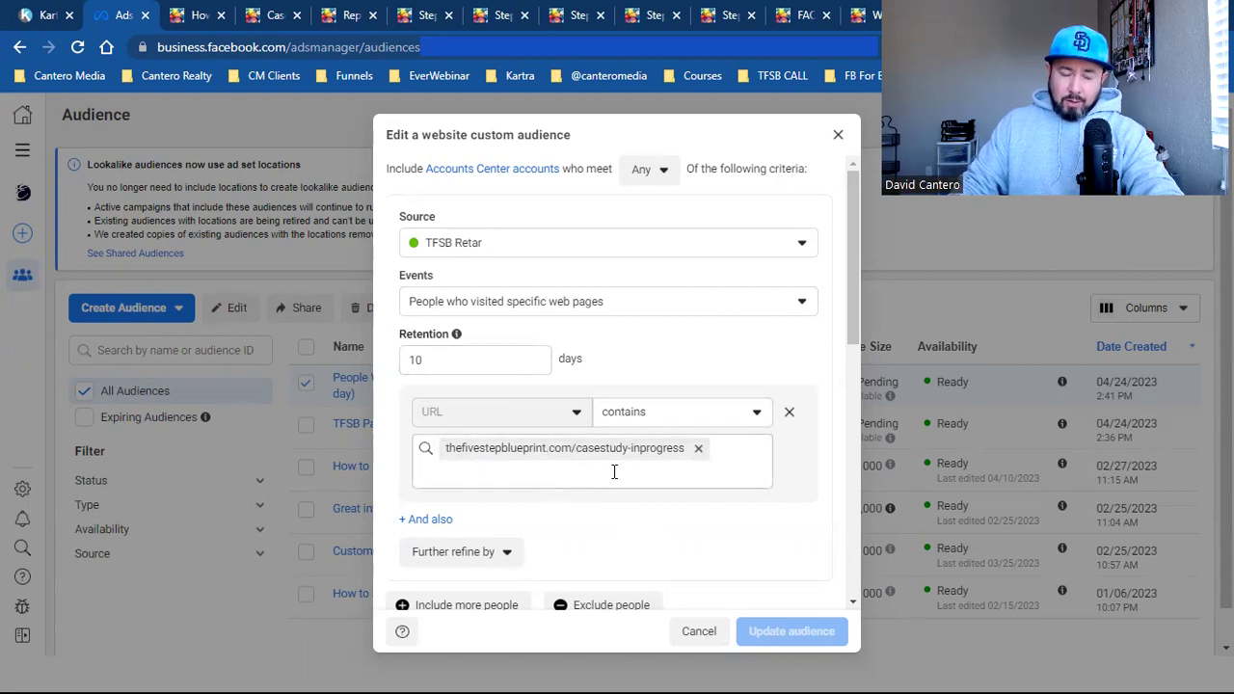
scroll(616, 489, down, 6)
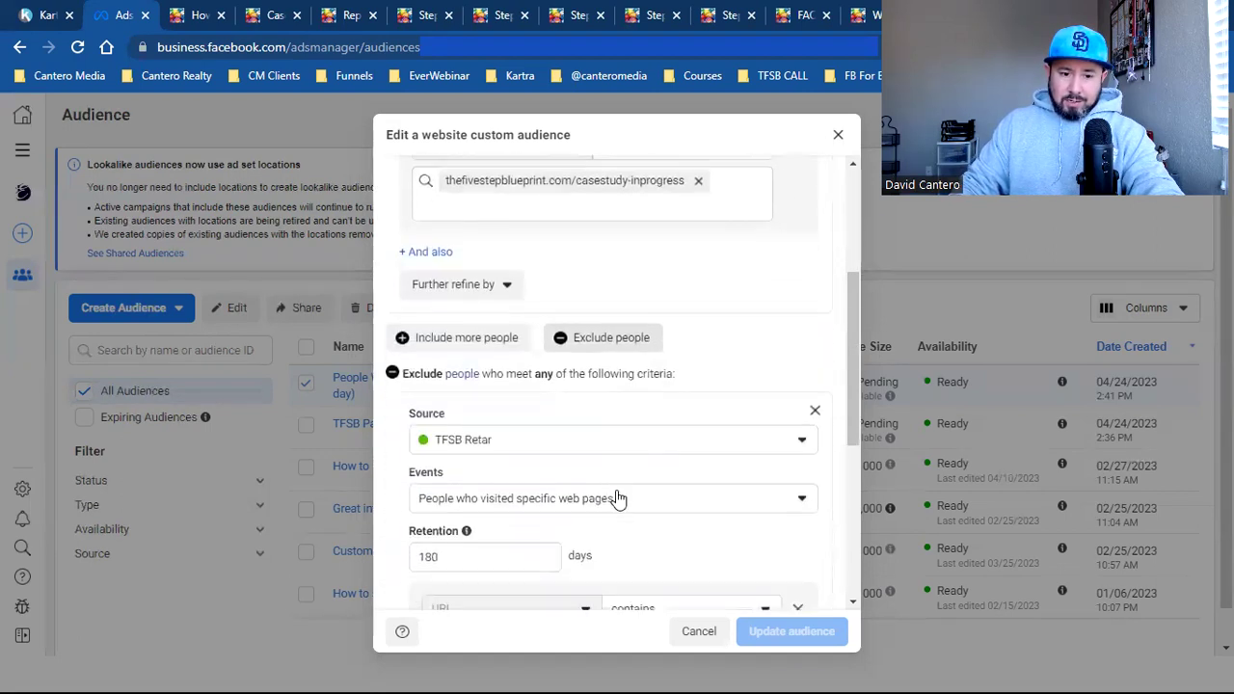
scroll(618, 498, down, 1)
scroll(618, 498, up, 6)
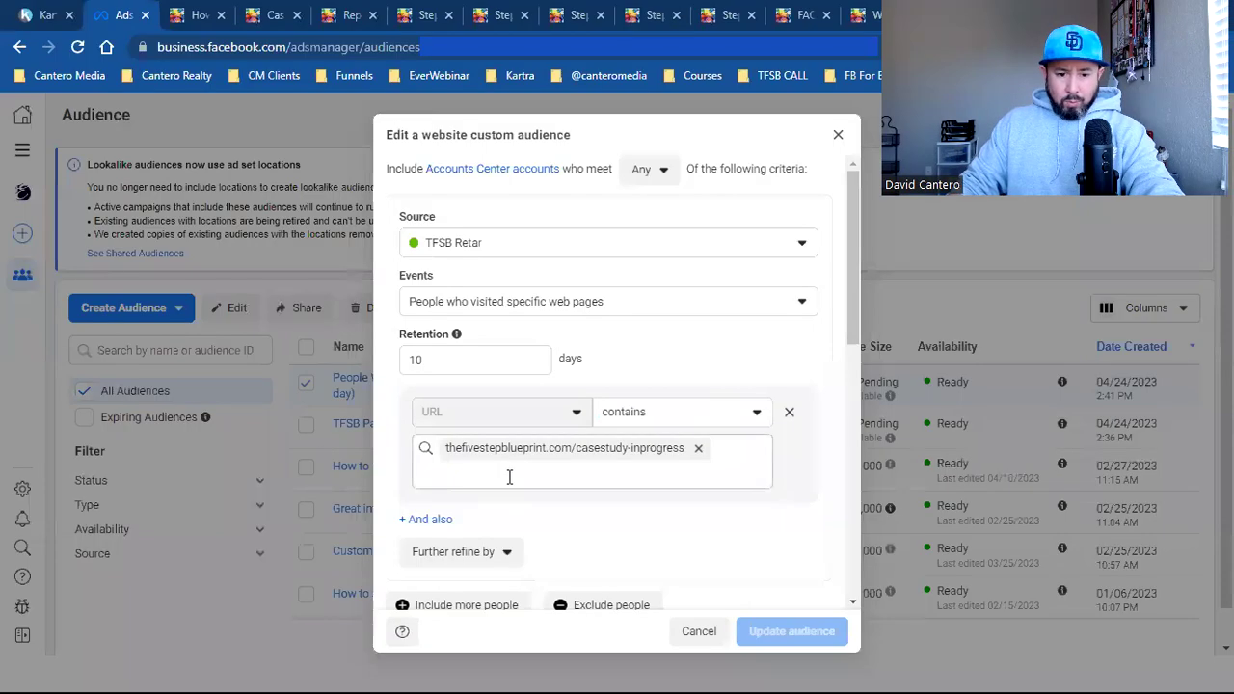
Compare the inclusion's URL value with the addresses of the open Case Study In Progress and Replay In Progress pages.
click(509, 476)
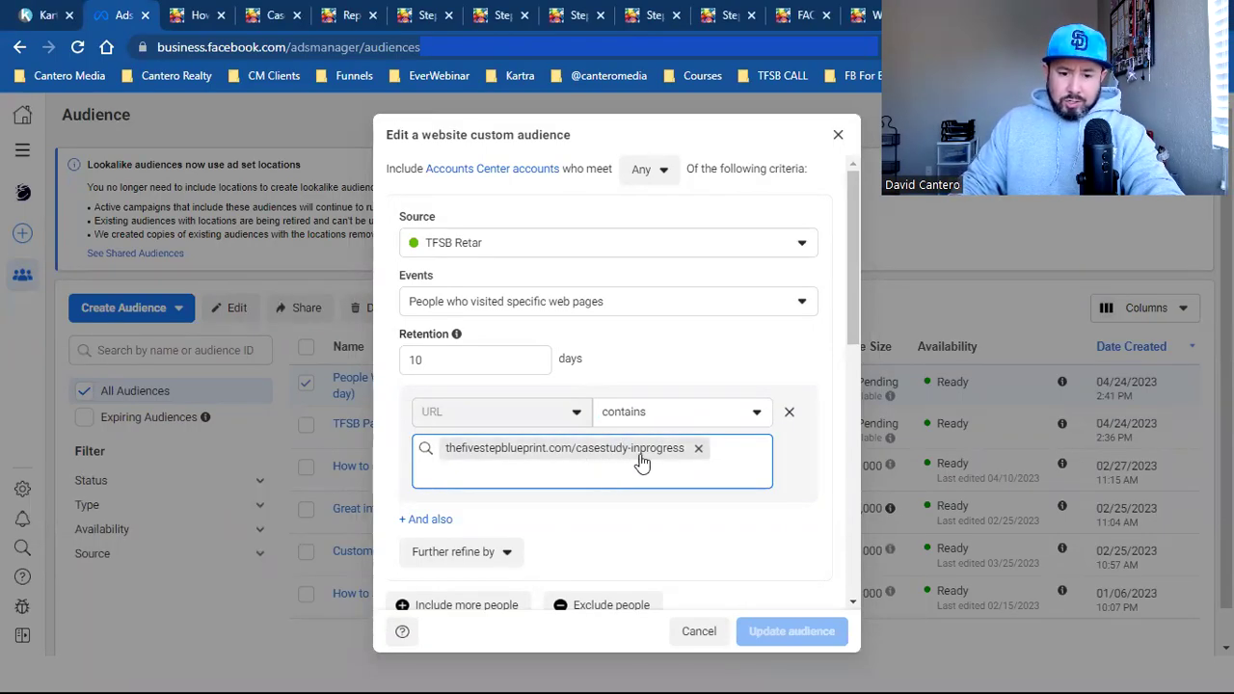
click(192, 14)
click(256, 10)
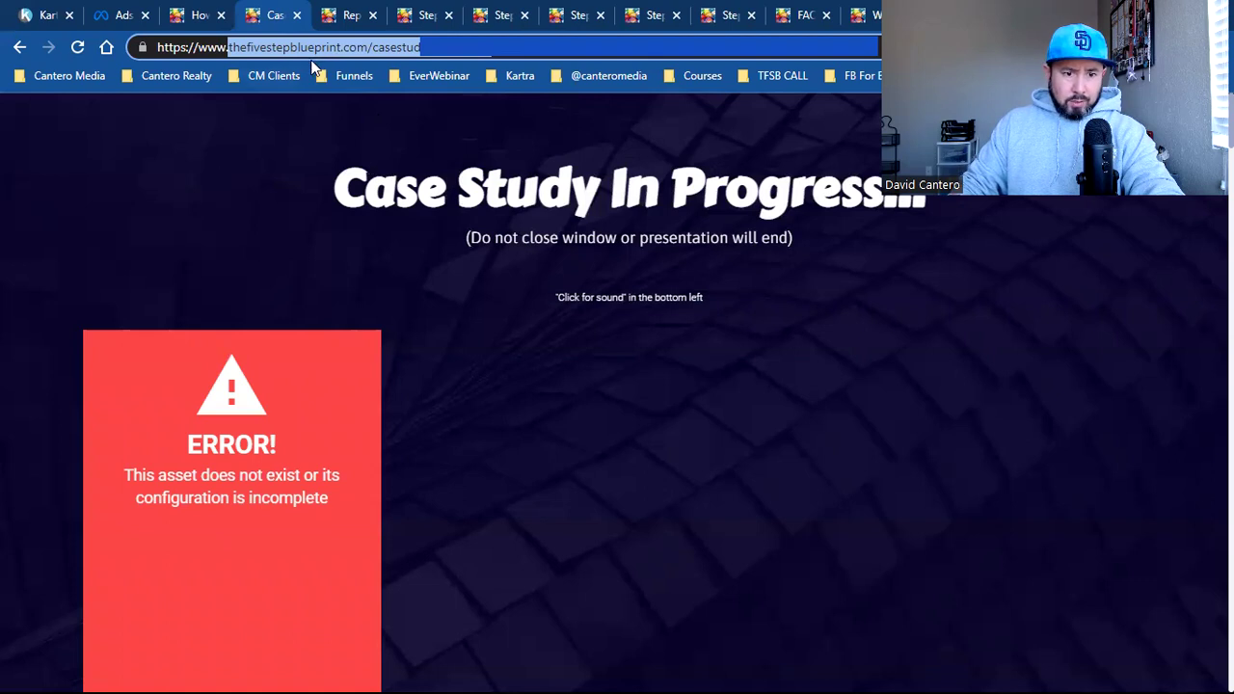
click(361, 10)
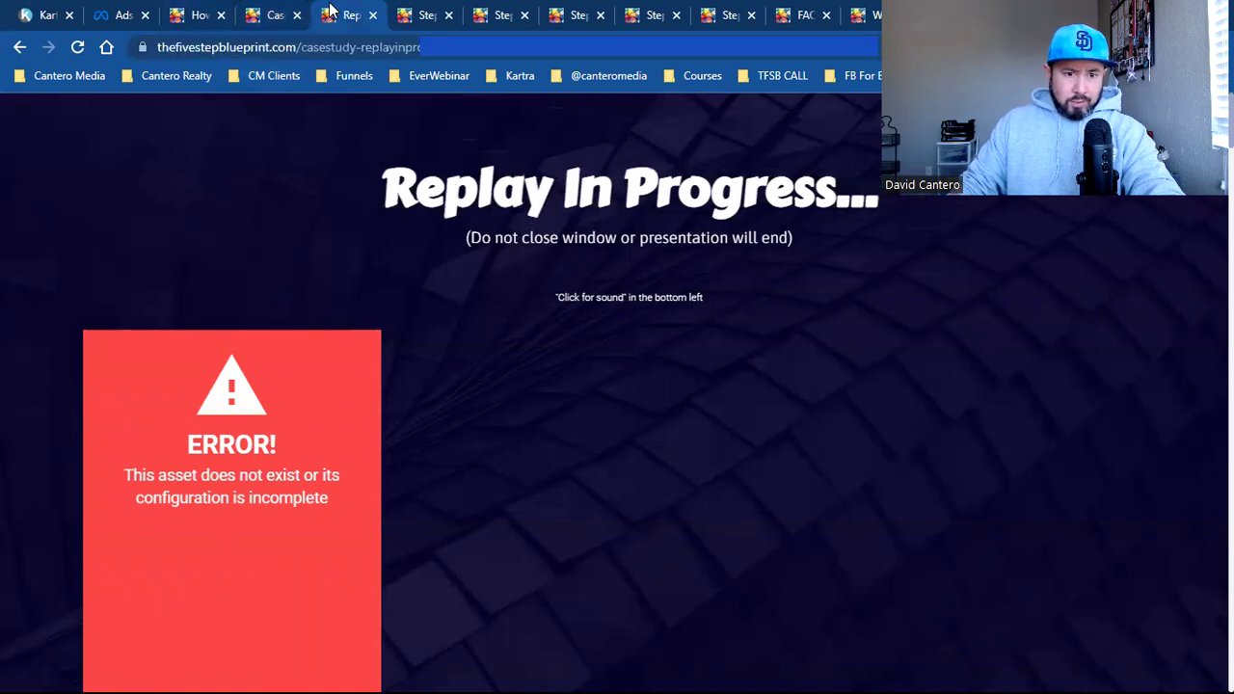
click(276, 11)
click(138, 8)
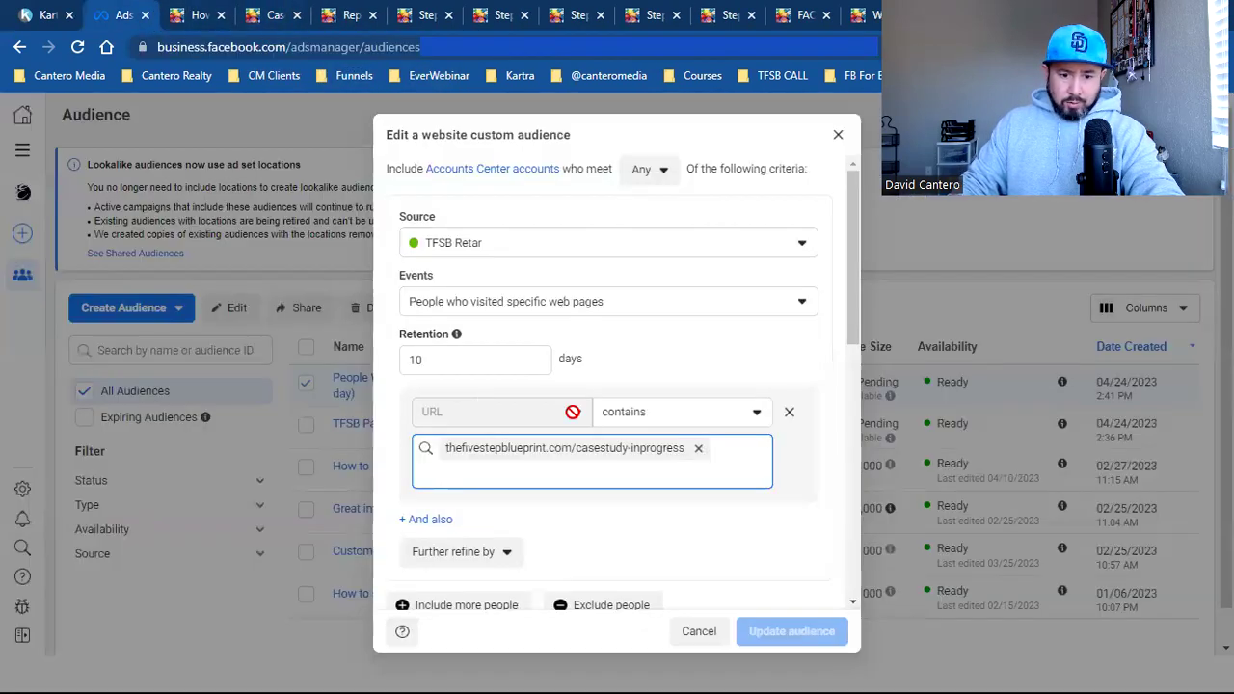
click(277, 12)
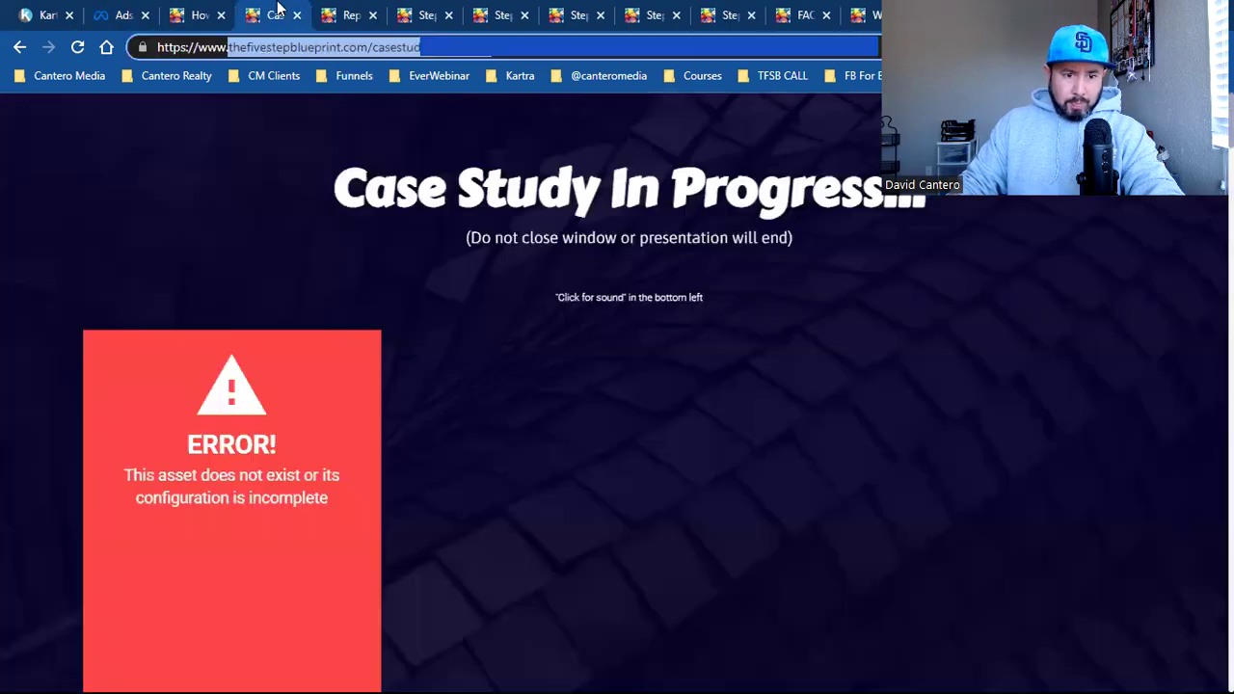
Copy the Replay In Progress page's address and add thefivestepblueprint.com/casestudy-replayinprogress to the inclusion's URL values.
click(348, 10)
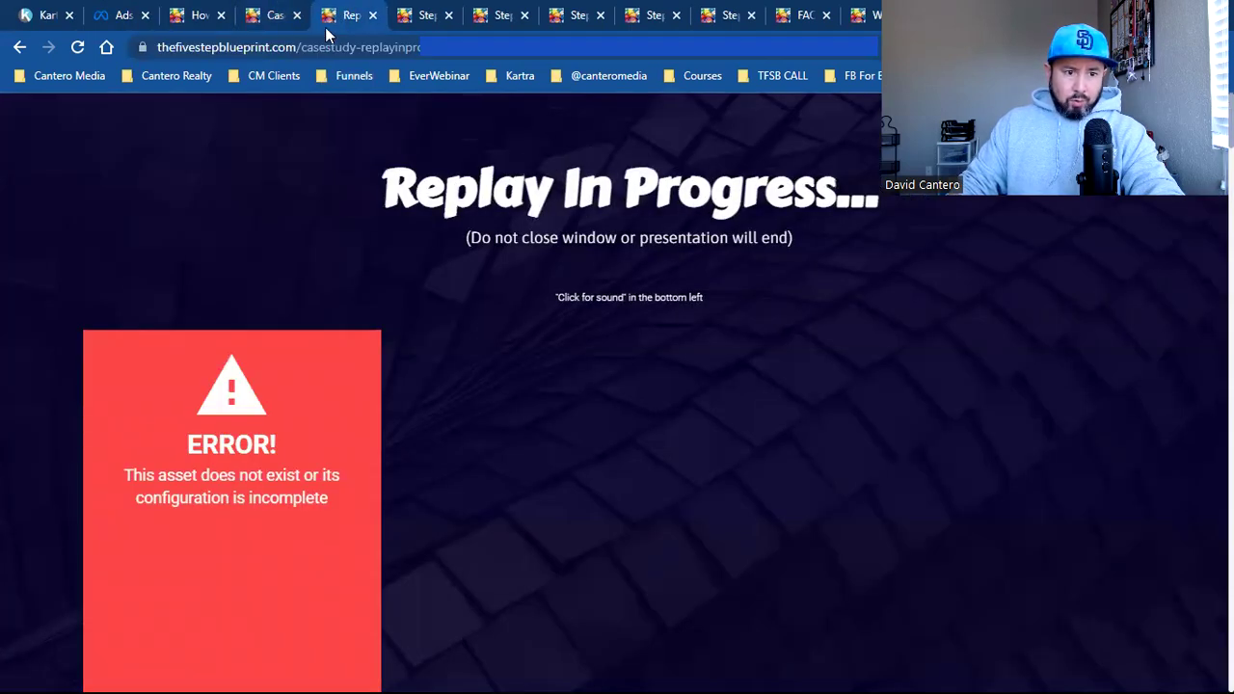
click(322, 46)
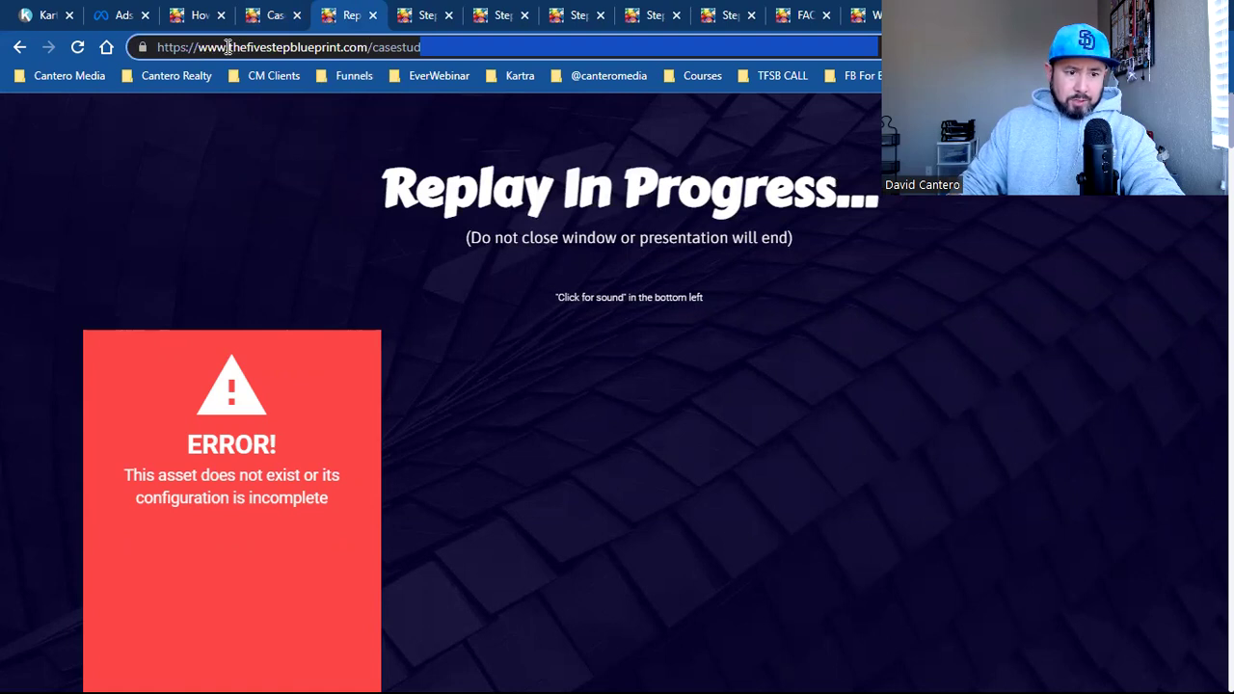
drag(229, 47, 655, 46)
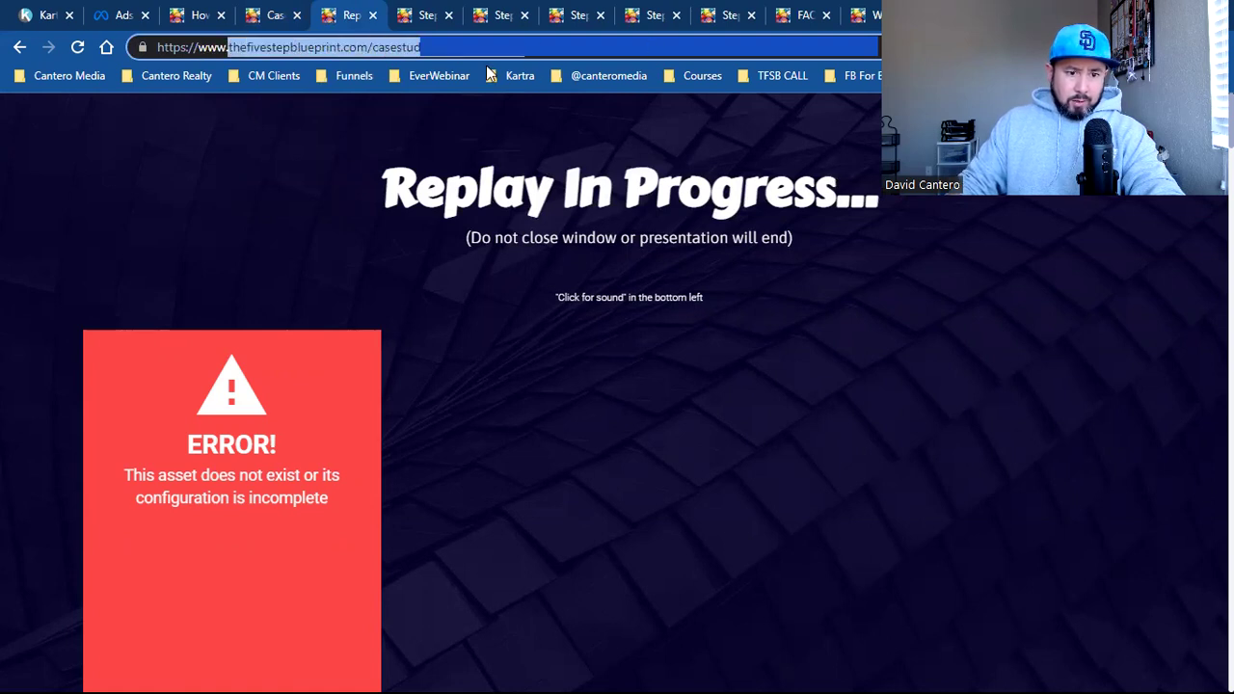
right_click(409, 51)
click(453, 154)
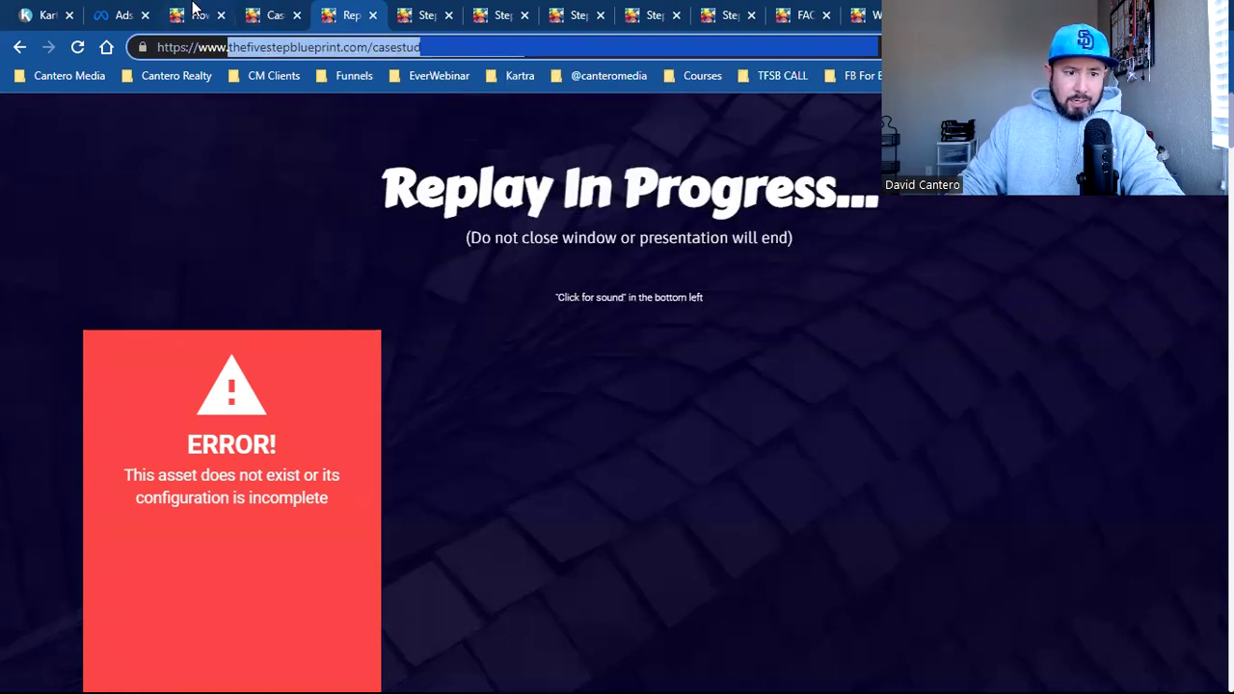
click(193, 15)
click(121, 15)
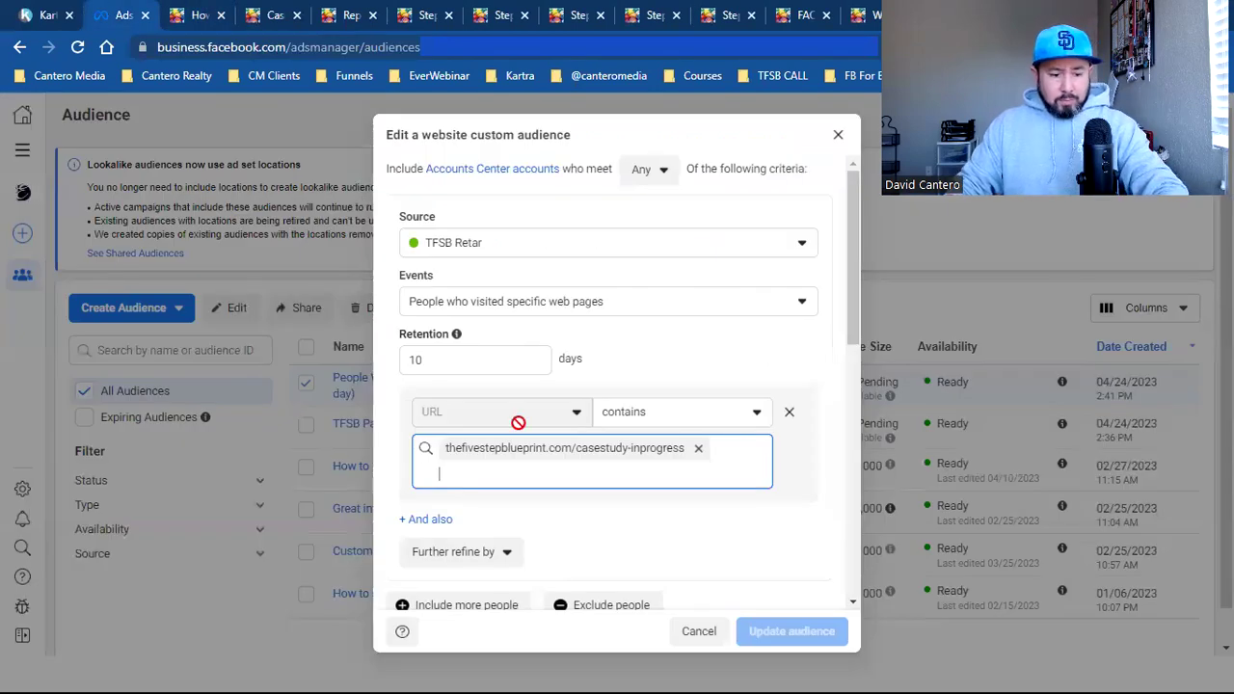
key(ctrl+v)
click(525, 515)
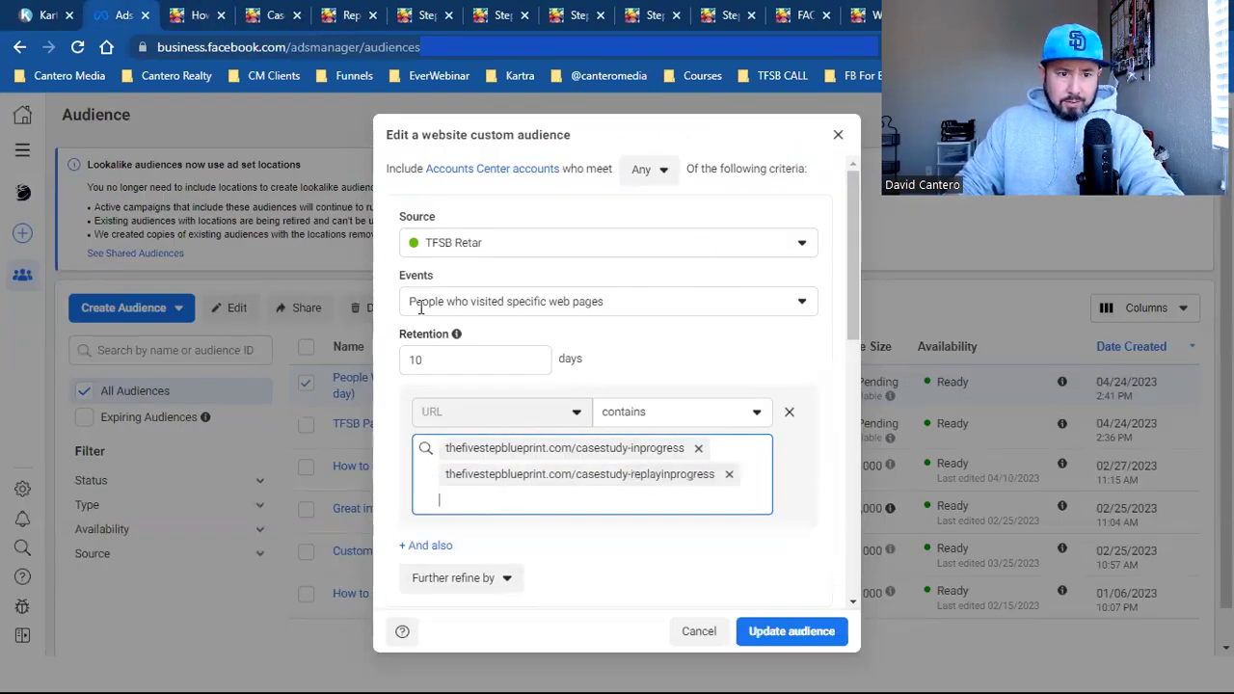
Copy the Step 1: Customize Your Links page's address and add thefivestepblueprint.com/casestudy-step1 to the inclusion's URL values.
click(349, 19)
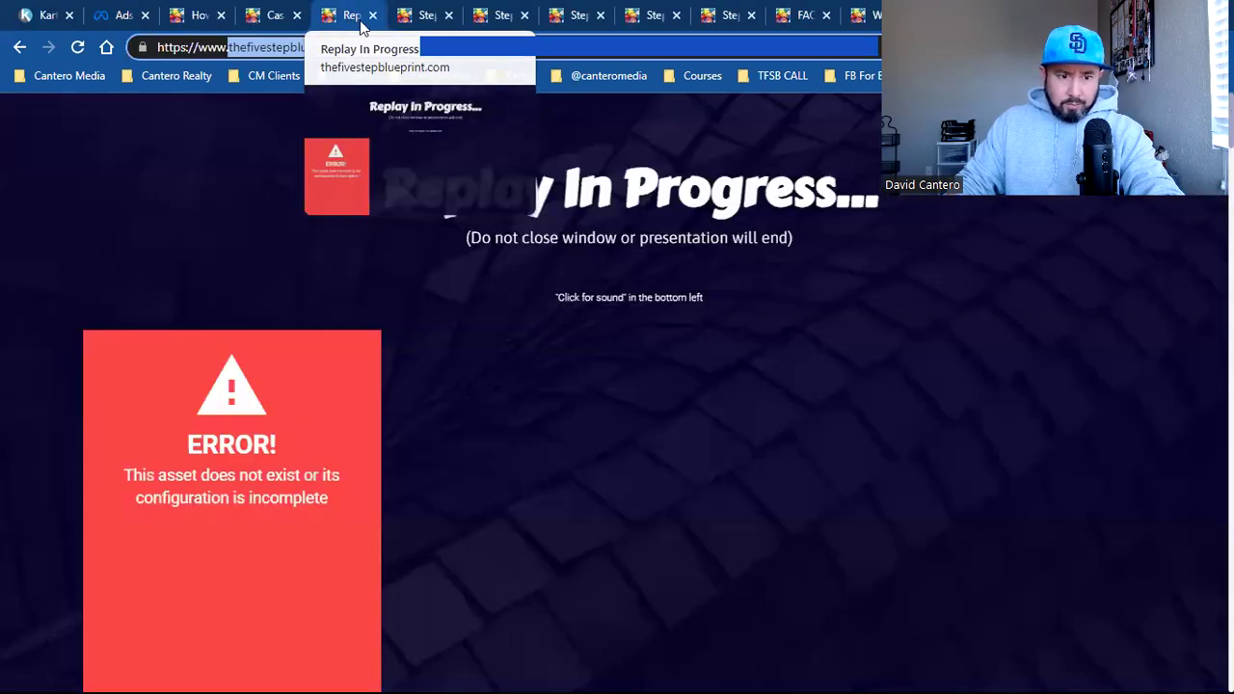
click(417, 16)
click(341, 48)
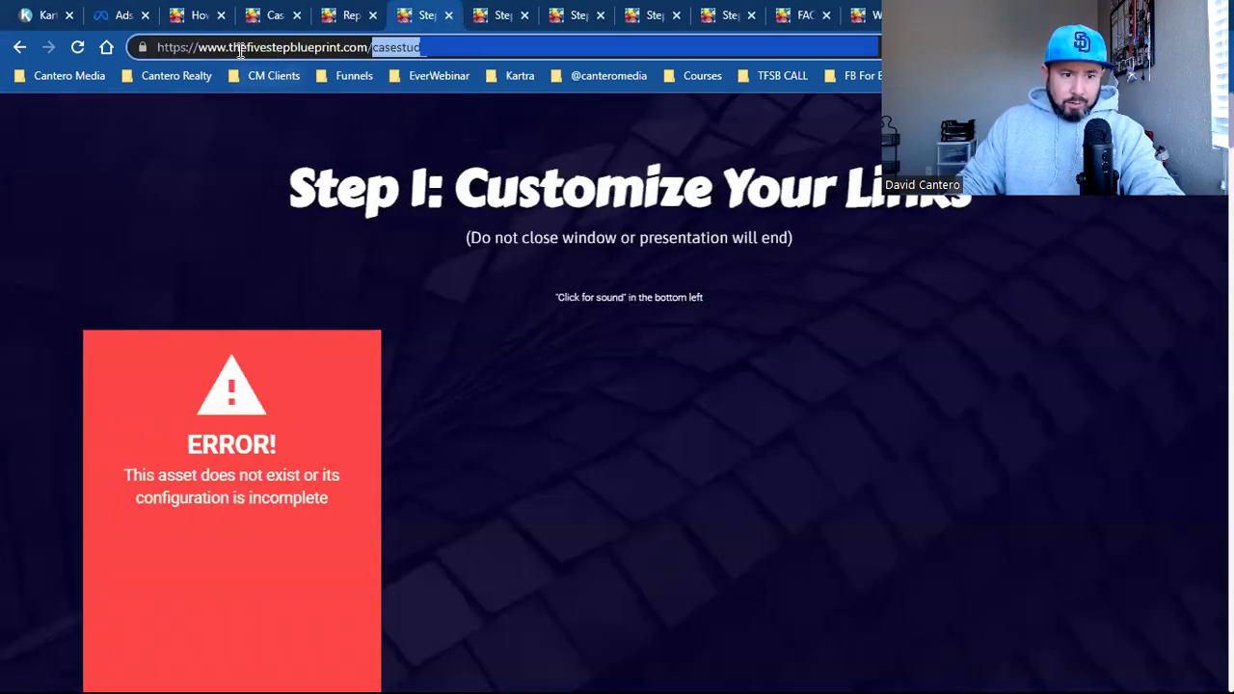
drag(228, 47, 495, 47)
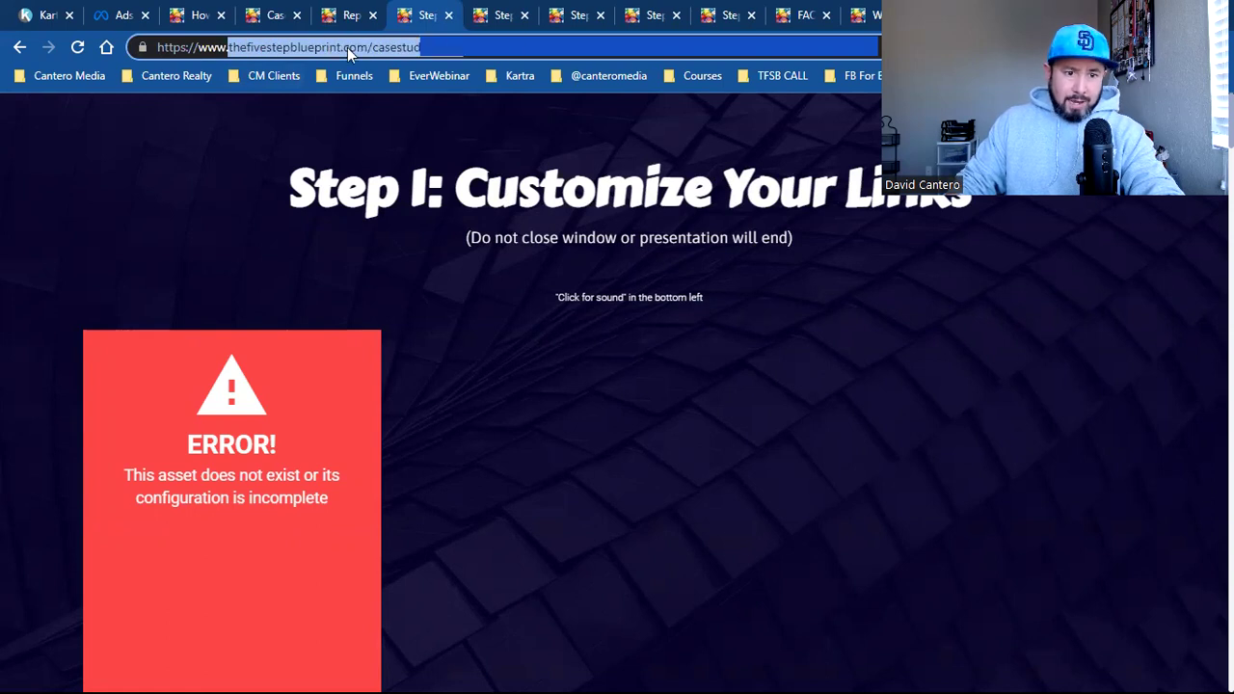
right_click(347, 48)
click(410, 152)
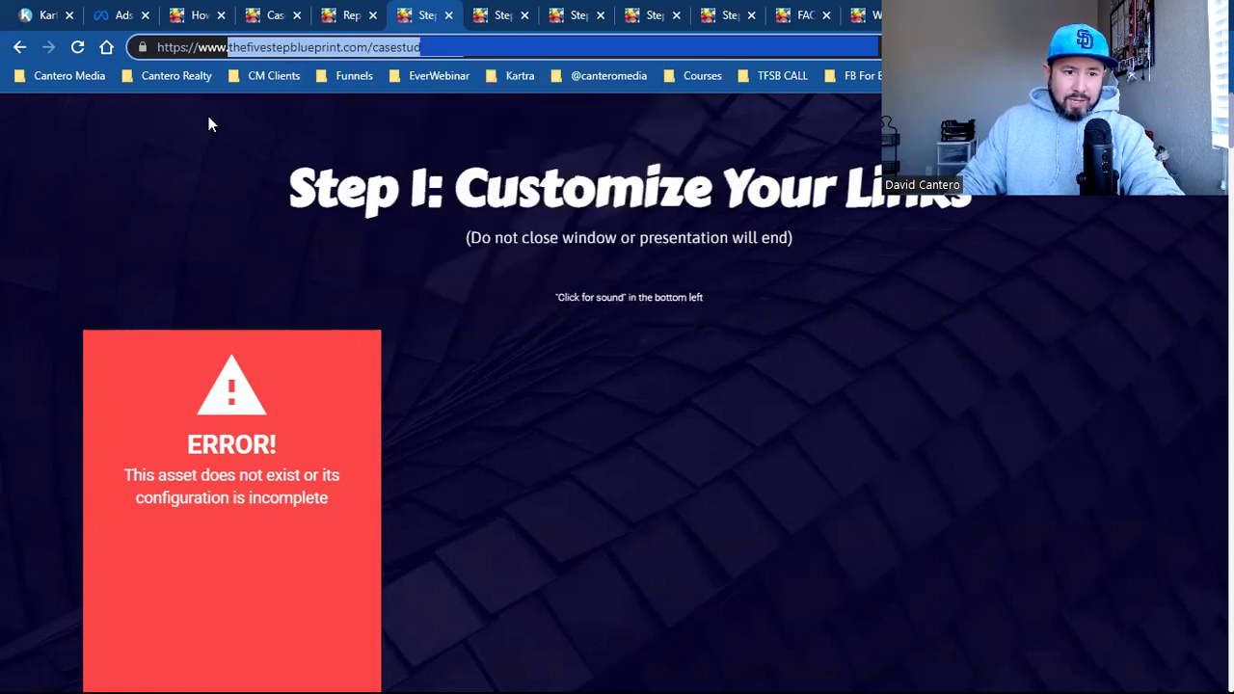
click(124, 13)
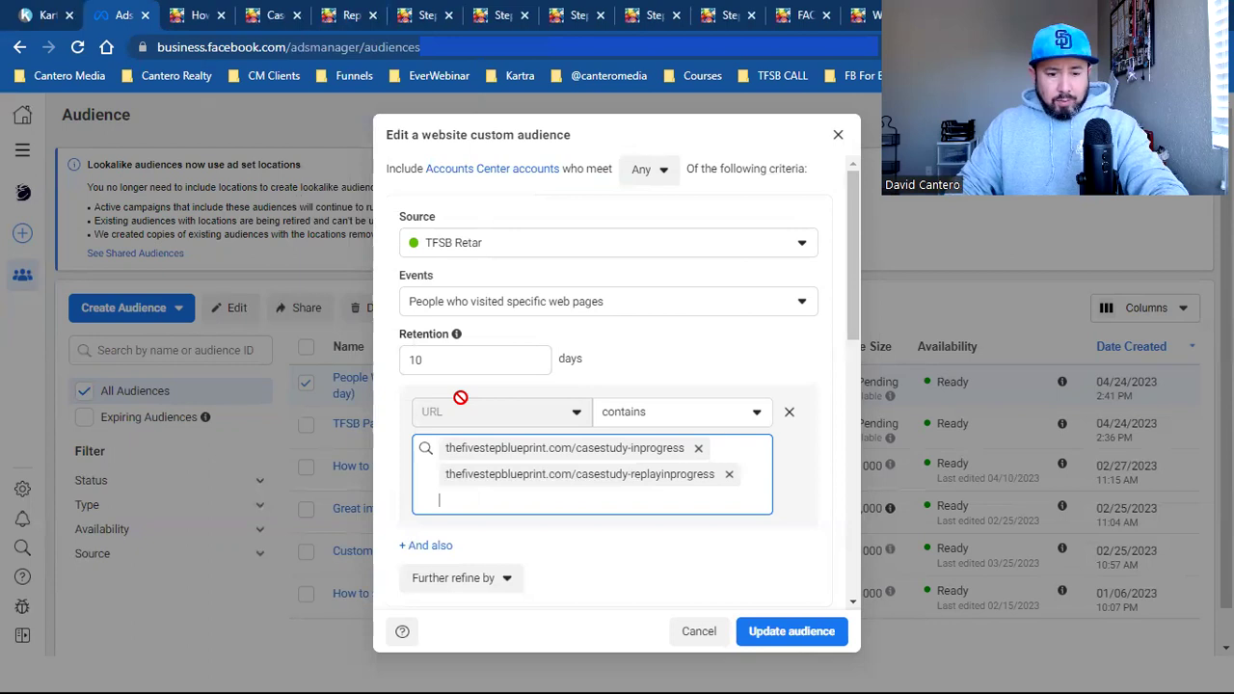
key(ctrl+v)
click(537, 538)
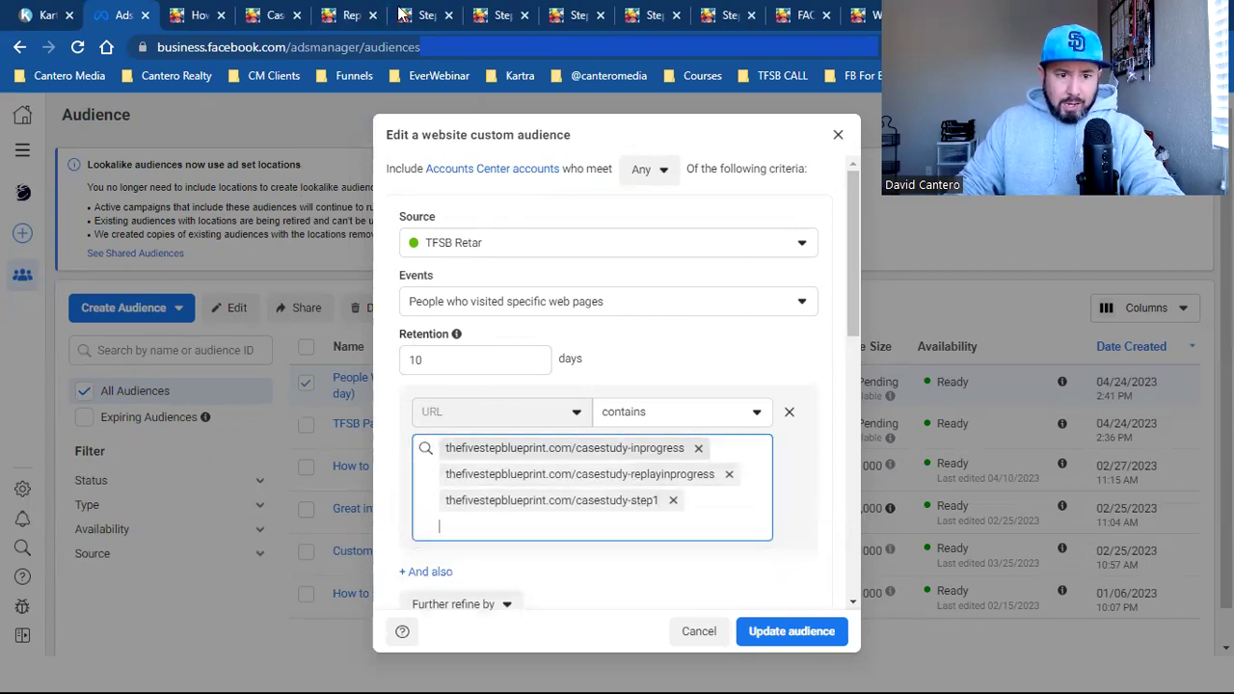
Copy the Step 2: Facebook Business Manager Set Up page's address and add thefivestepblueprint.com/casestudy-step2 to the inclusion's URL values.
click(493, 15)
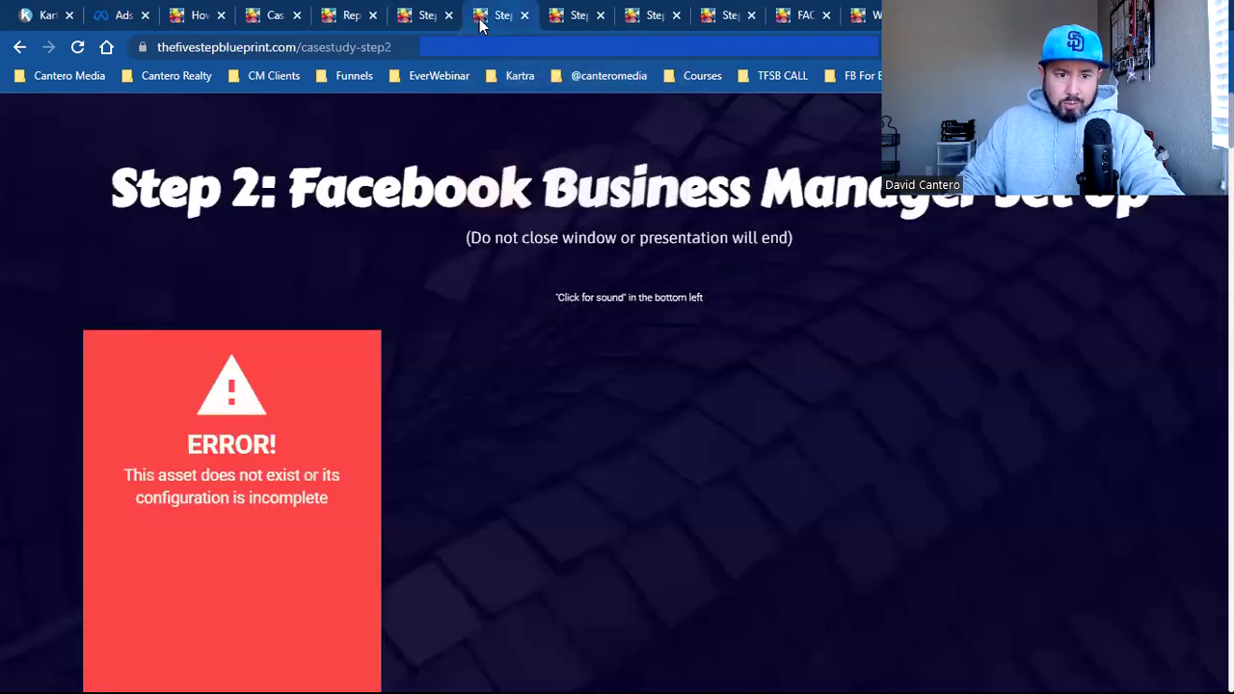
click(382, 46)
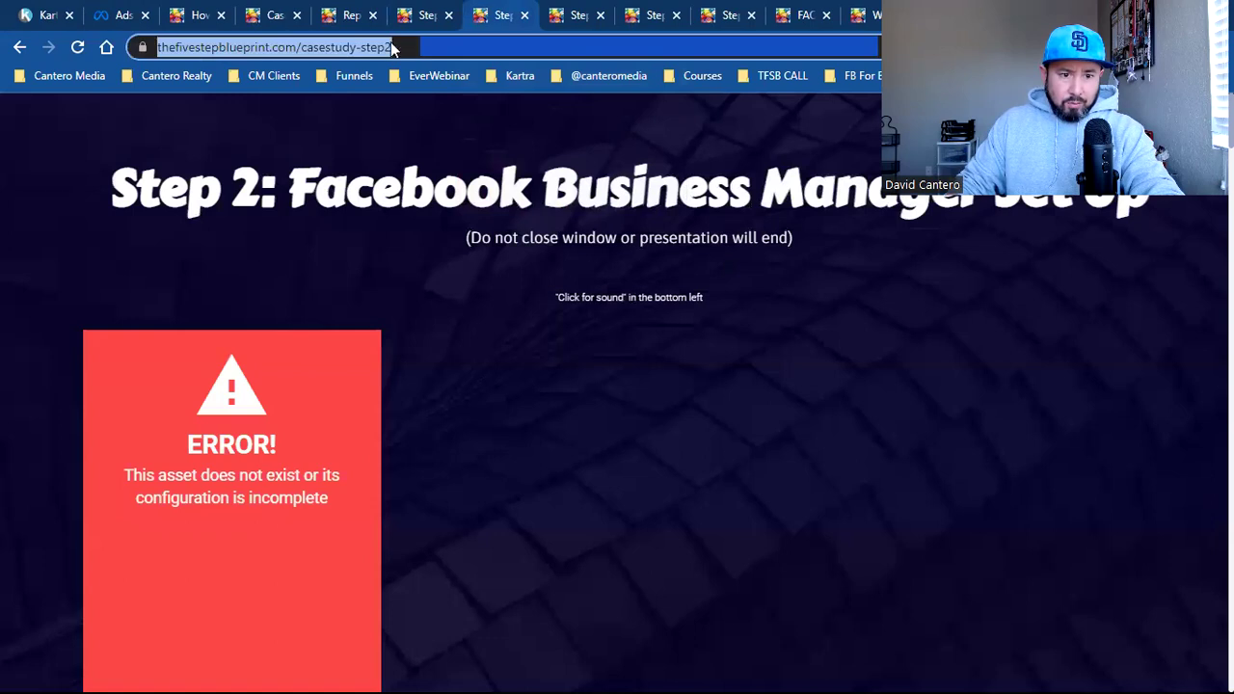
click(238, 50)
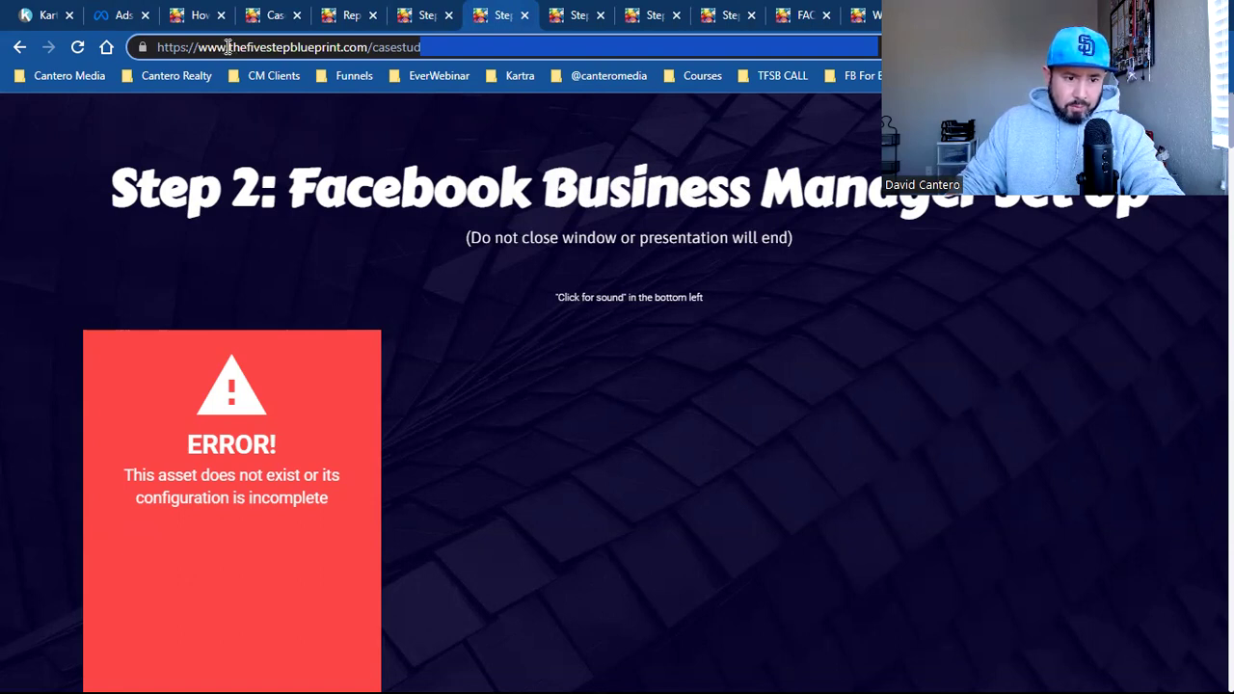
drag(228, 48, 607, 51)
right_click(339, 53)
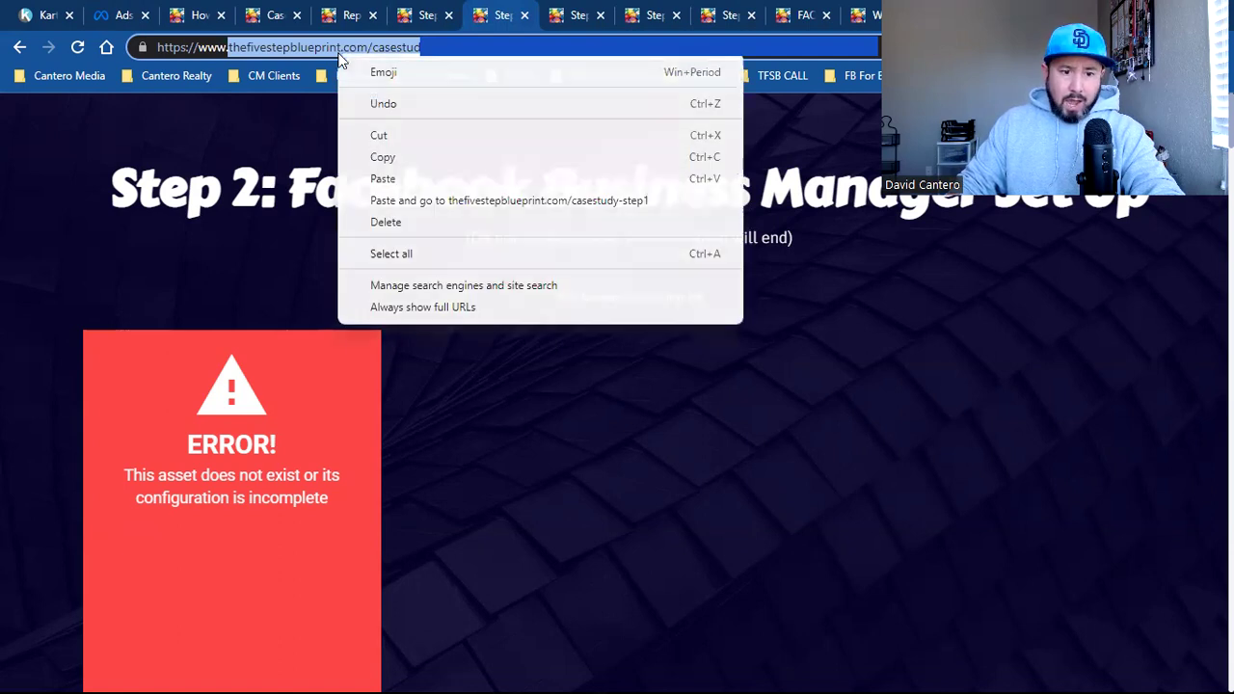
click(379, 155)
click(118, 12)
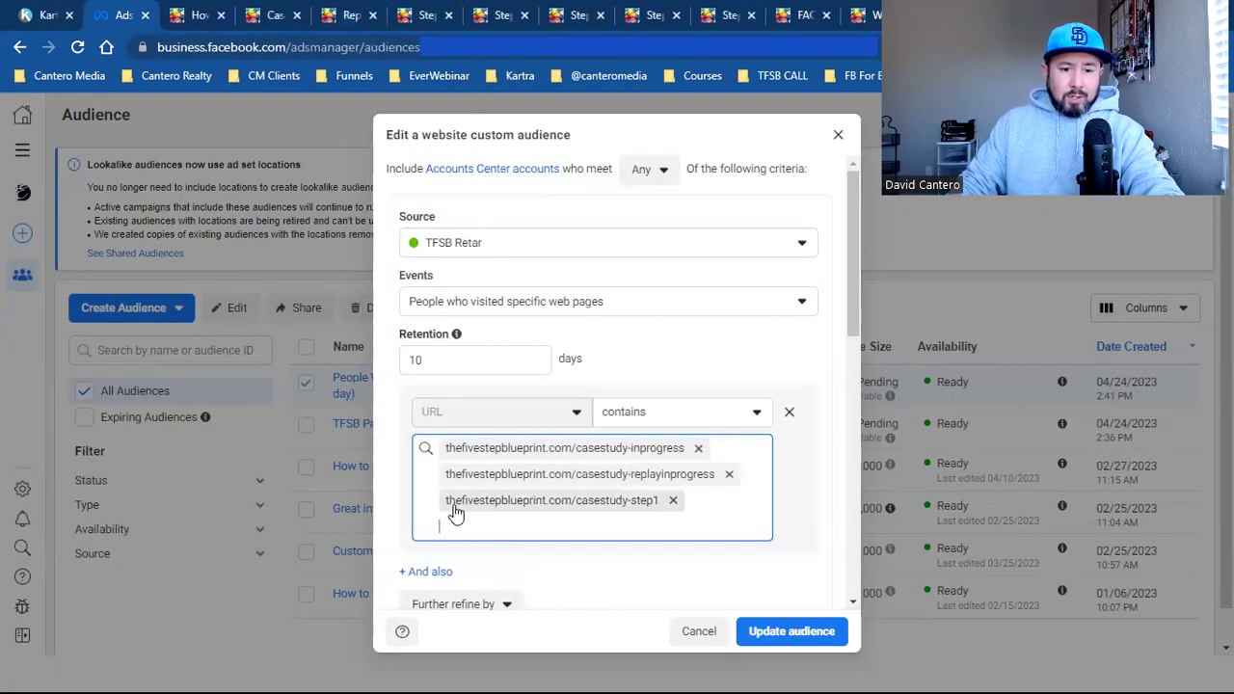
key(ctrl+v)
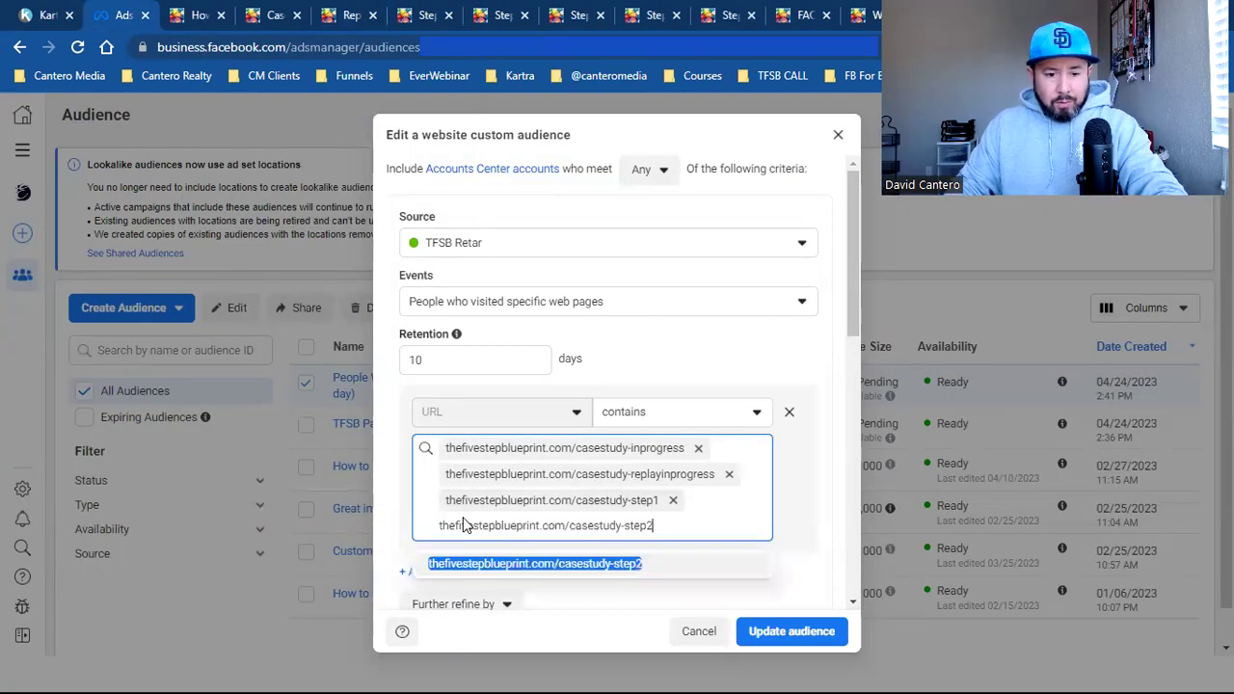
click(504, 563)
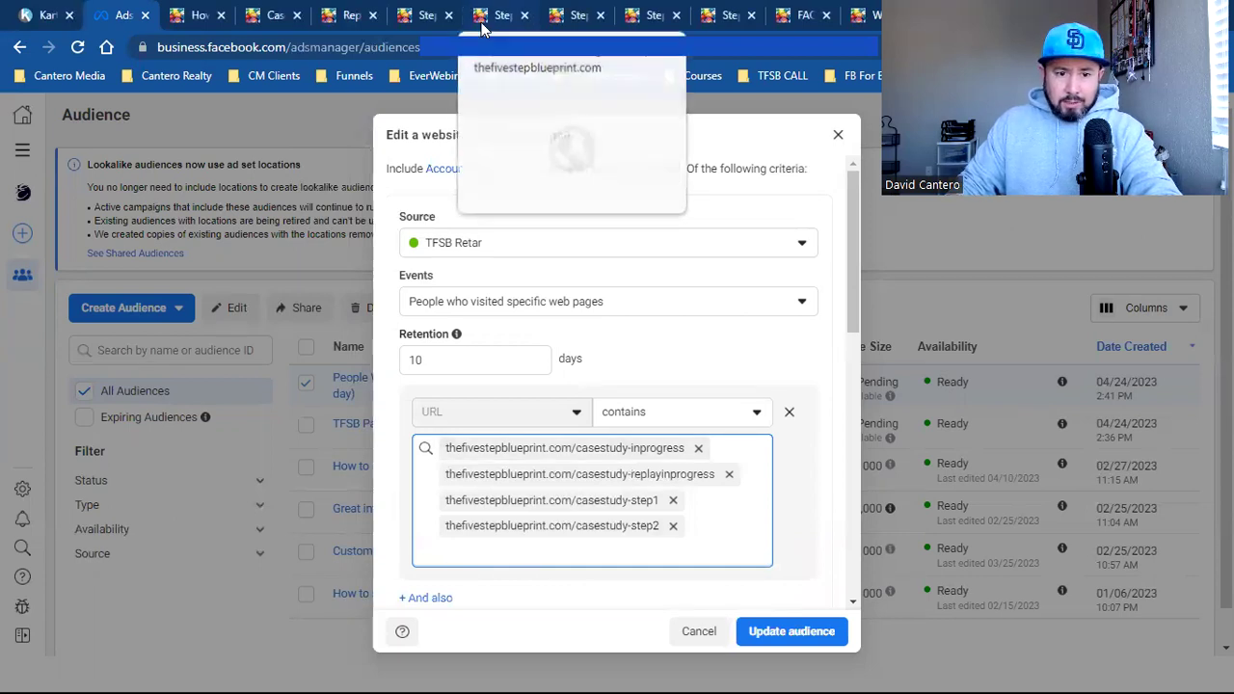
Copy the Step 3: Introduce Yourself page's address and add thefivestepblueprint.com/casestudy-step3 to the inclusion's URL values.
click(568, 17)
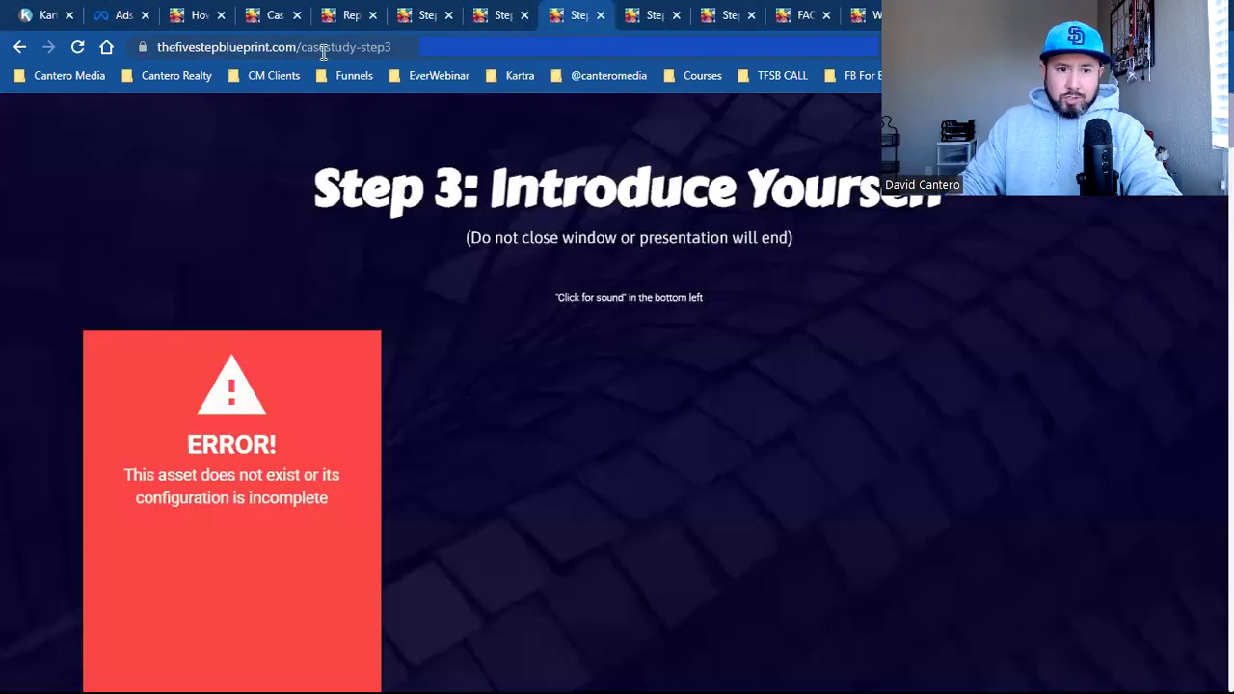
drag(372, 46, 420, 46)
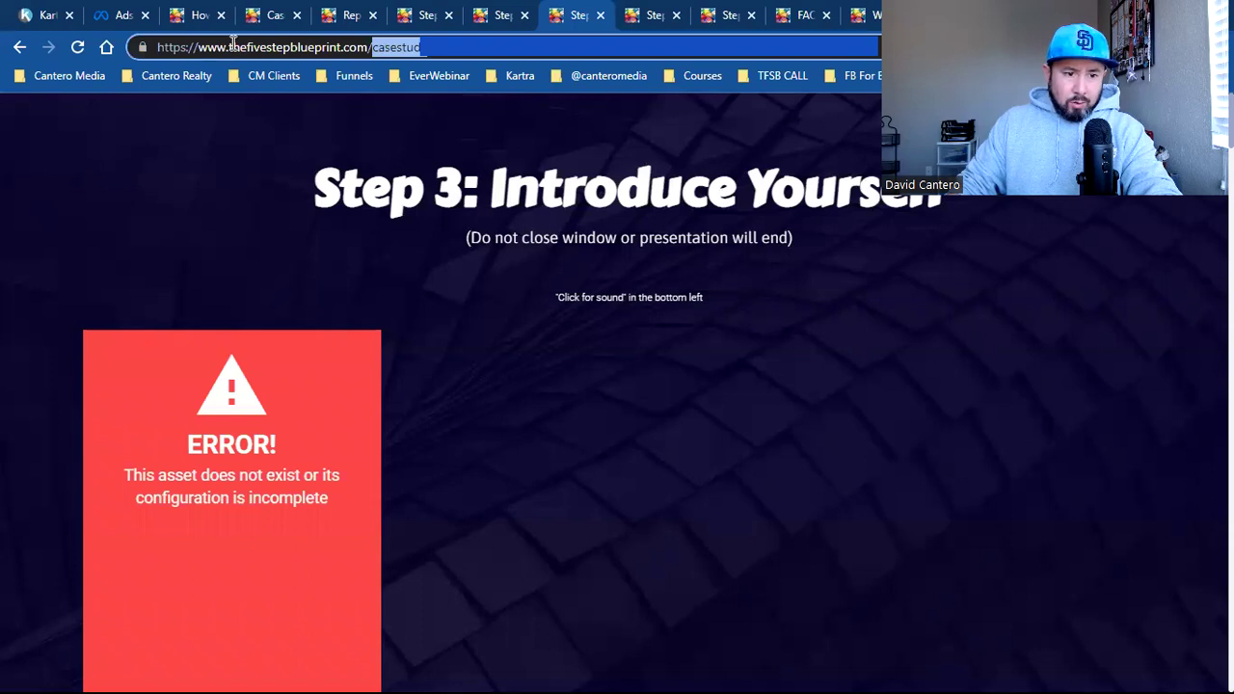
drag(230, 47, 546, 45)
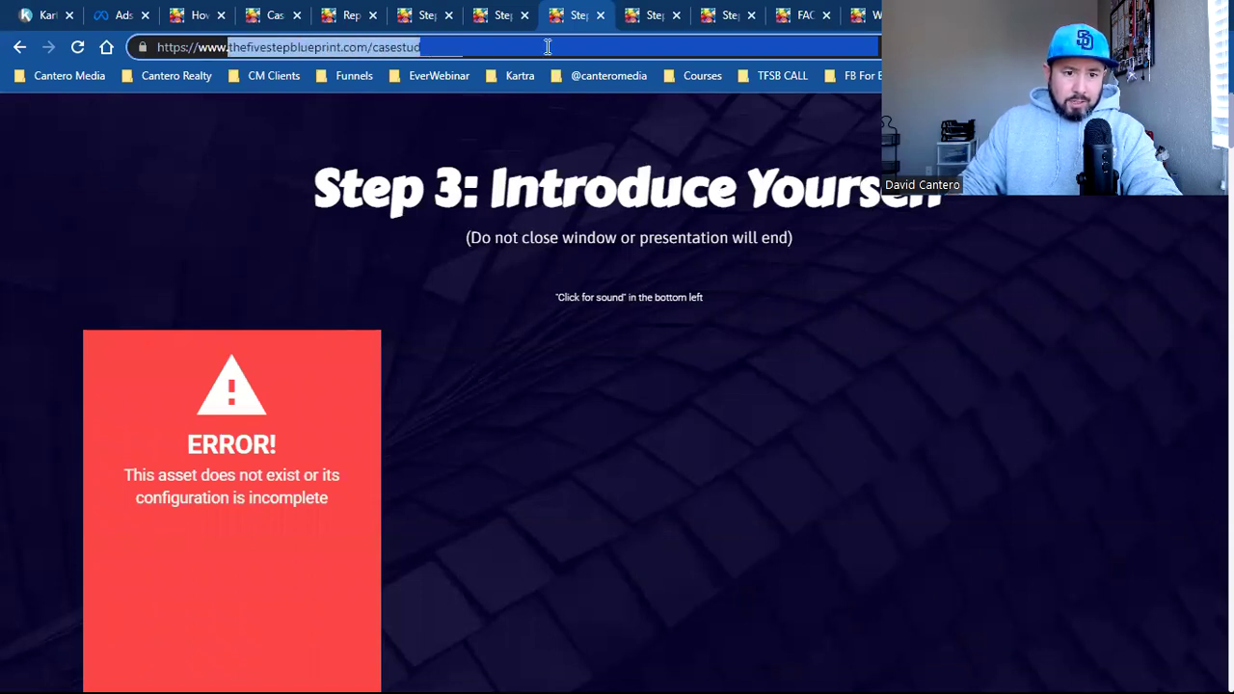
right_click(380, 47)
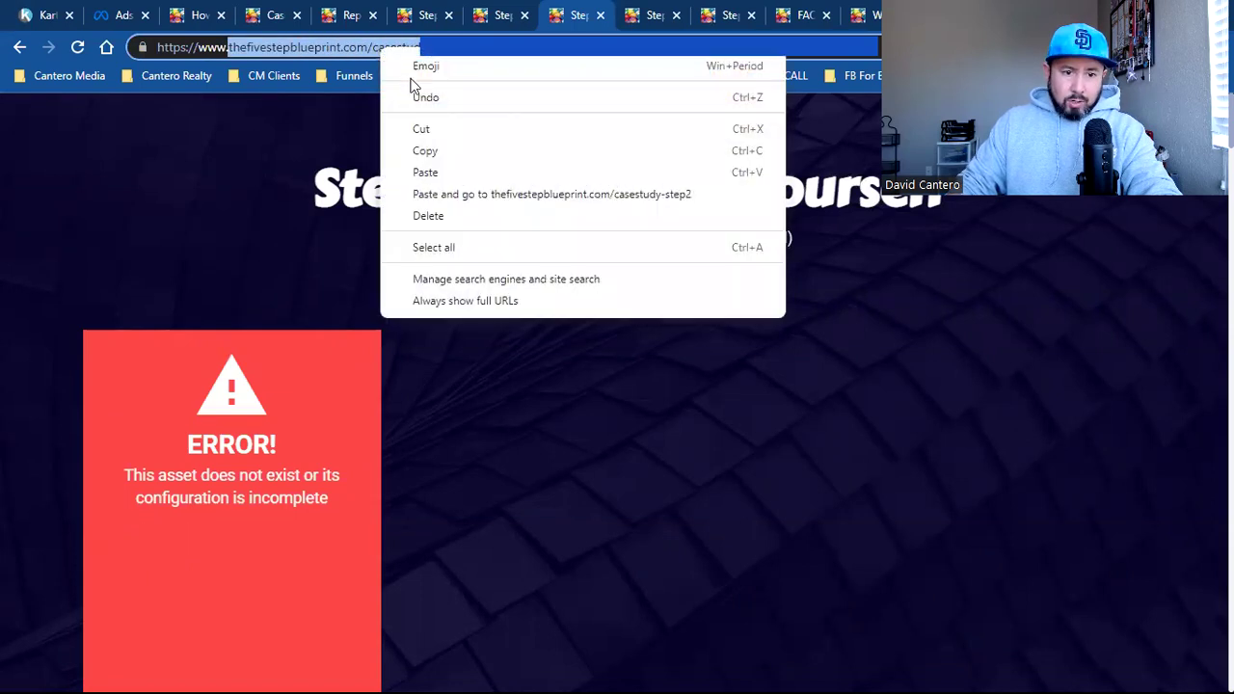
click(438, 157)
click(125, 11)
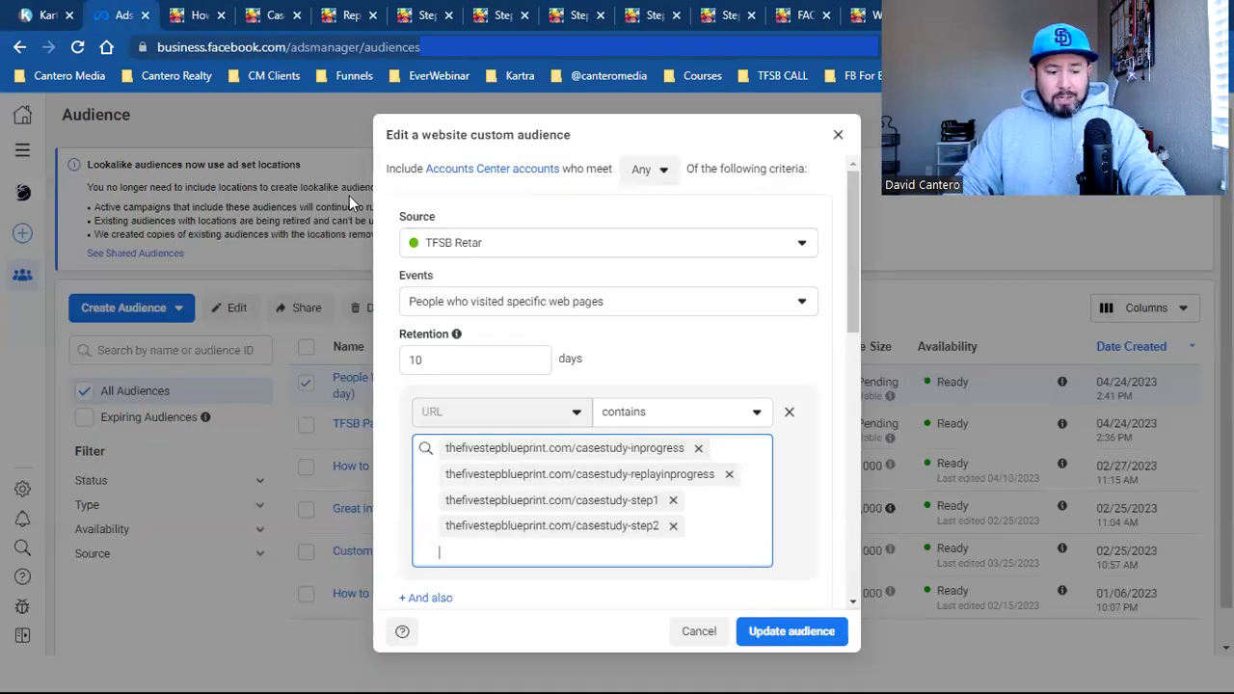
key(ctrl+v)
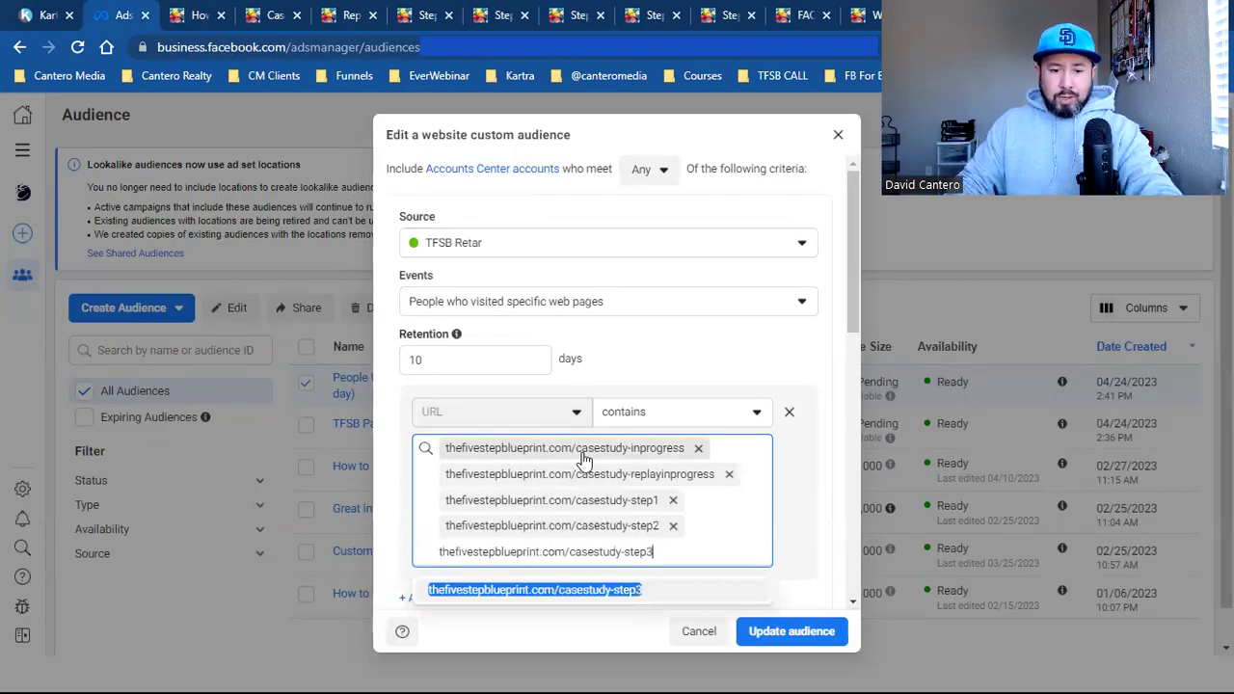
click(593, 590)
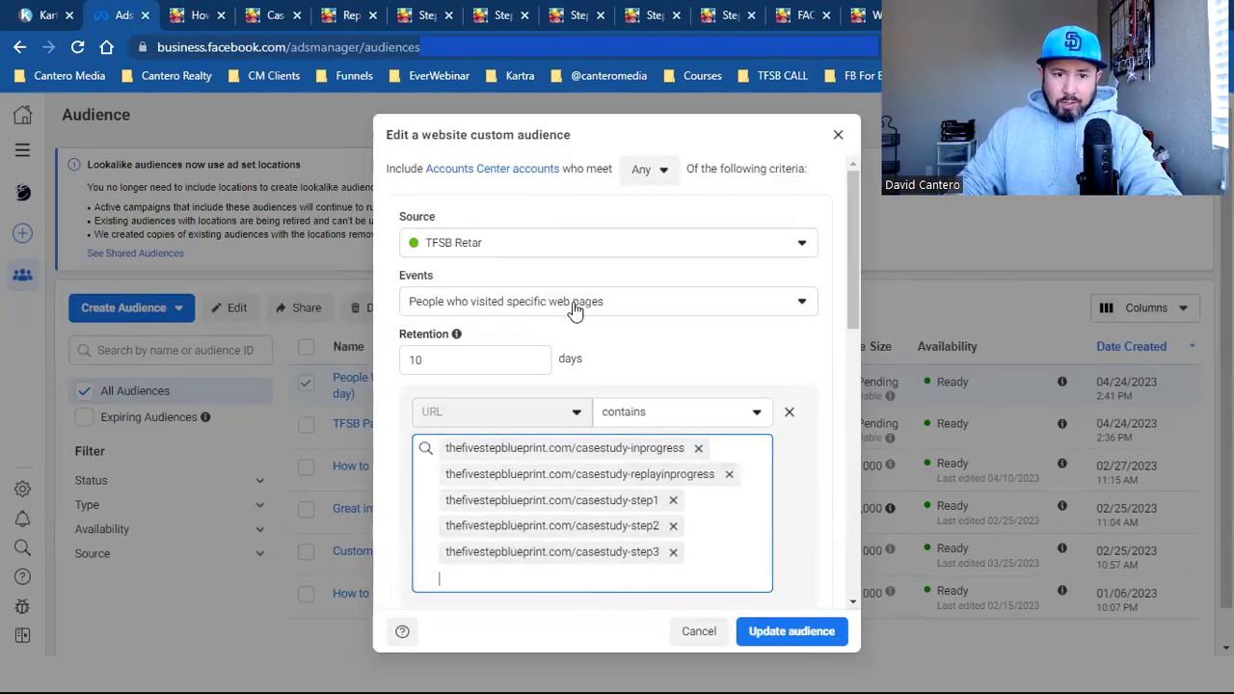
Copy the Step 4: Simple Leads Pages page's address and add thefivestepblueprint.com/casestudy-step4 to the inclusion's URL values.
click(653, 15)
click(363, 48)
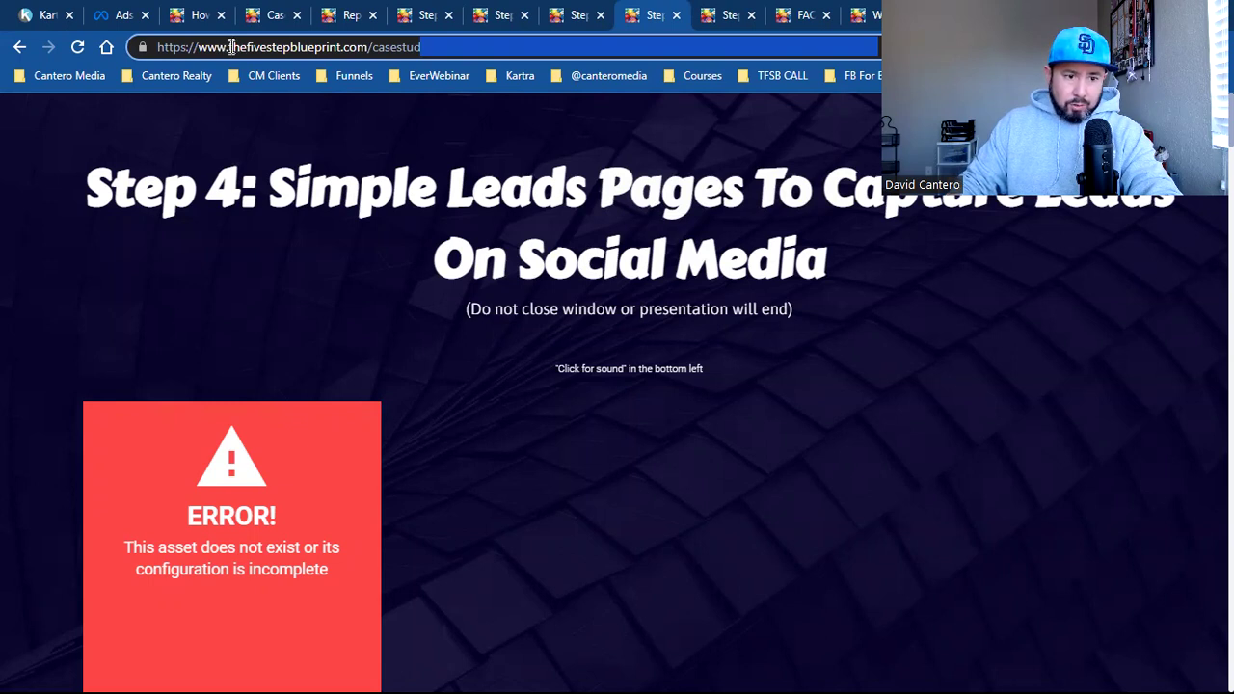
drag(230, 47, 490, 47)
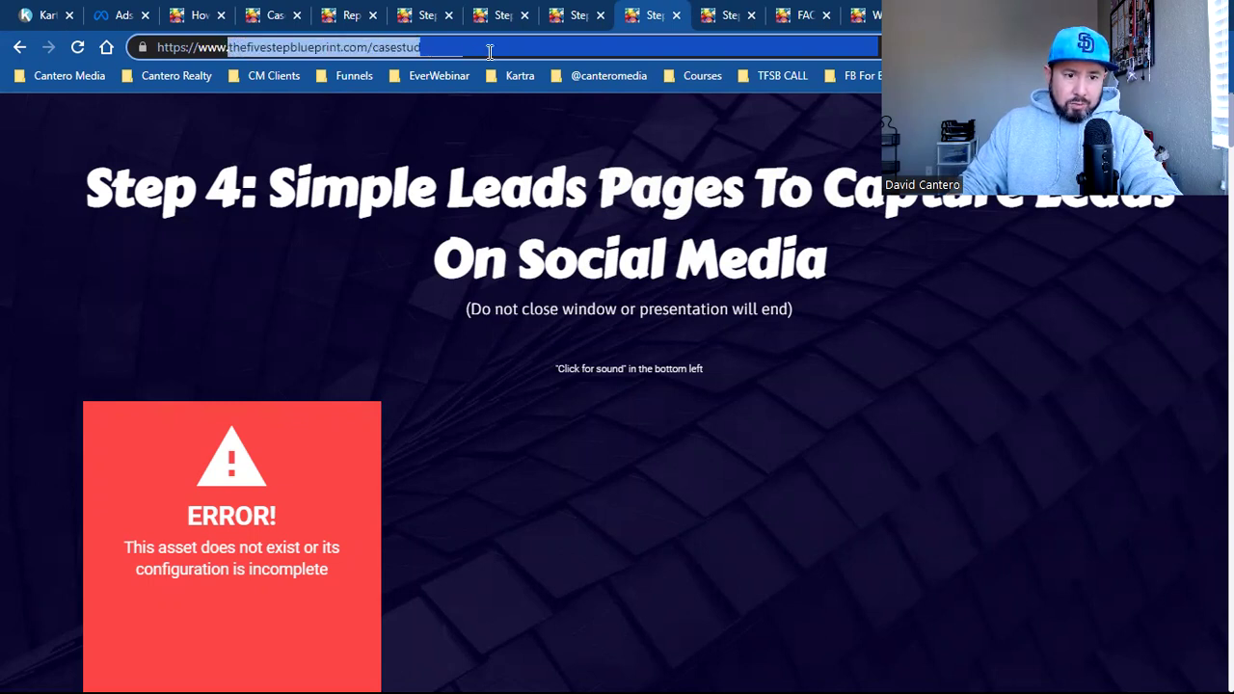
right_click(383, 47)
click(450, 141)
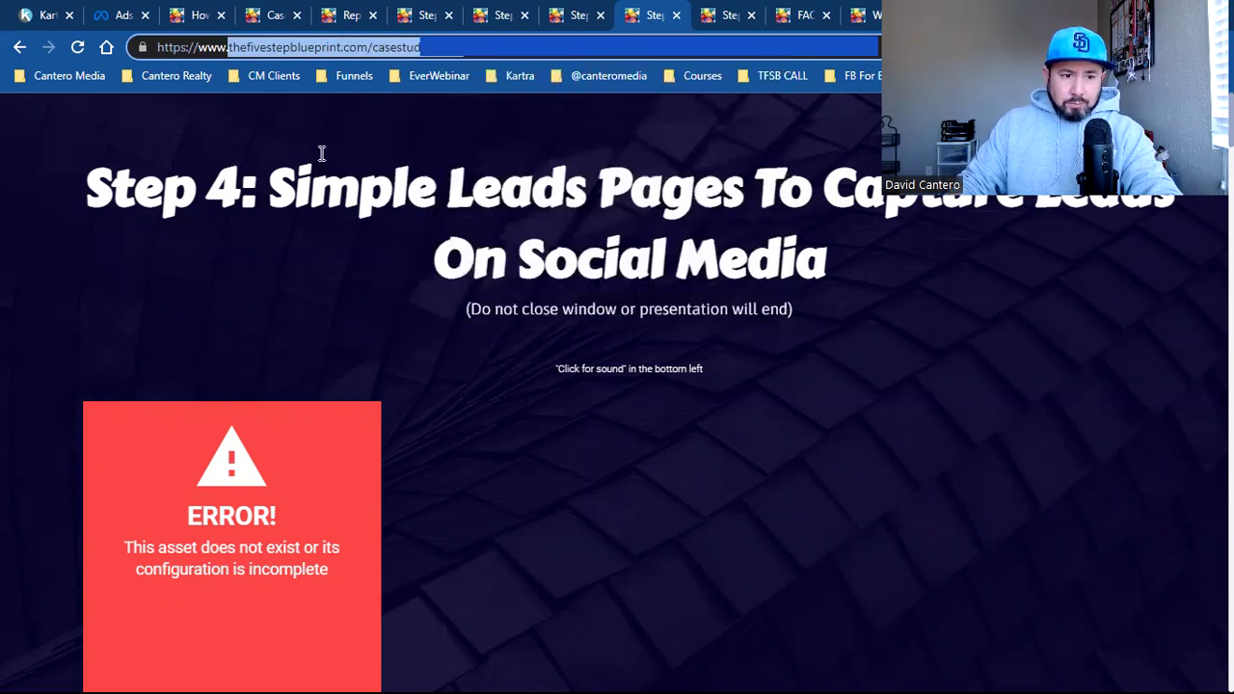
click(126, 14)
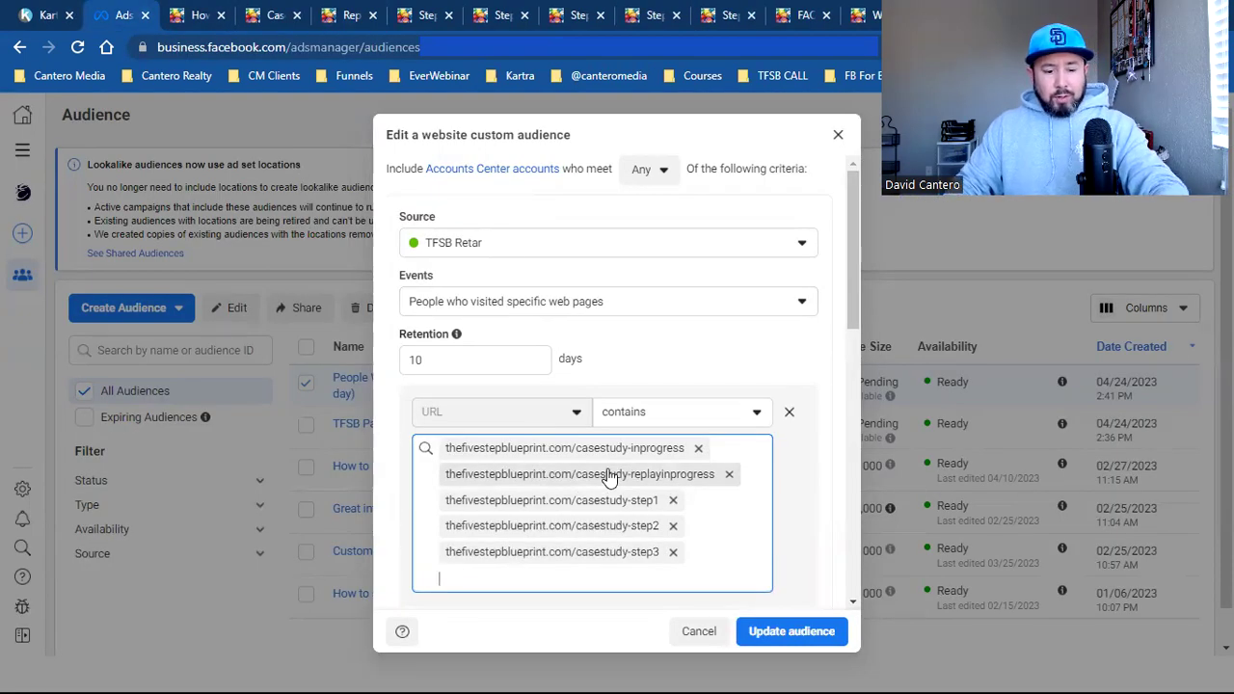
key(ctrl+v)
click(602, 611)
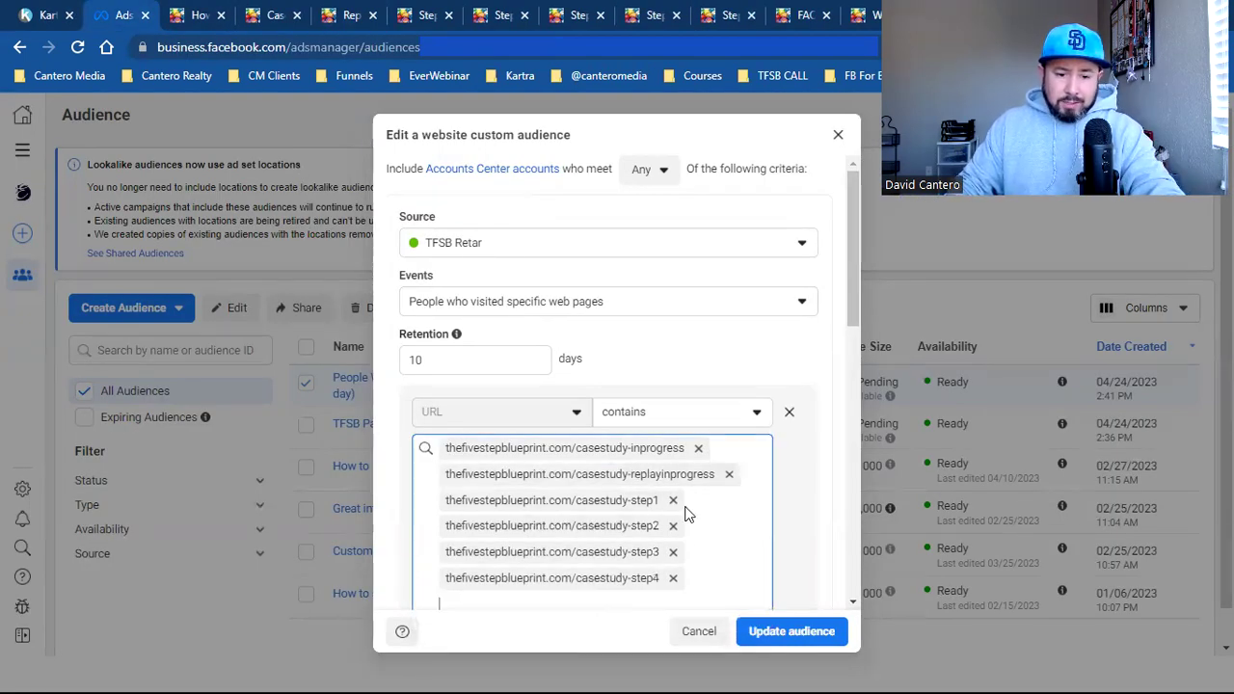
Copy the Step 5: Appointments On Demand page's address and add thefivestepblueprint.com/casestudy-step5 to the inclusion's URL values.
scroll(686, 512, down, 5)
scroll(675, 434, up, 3)
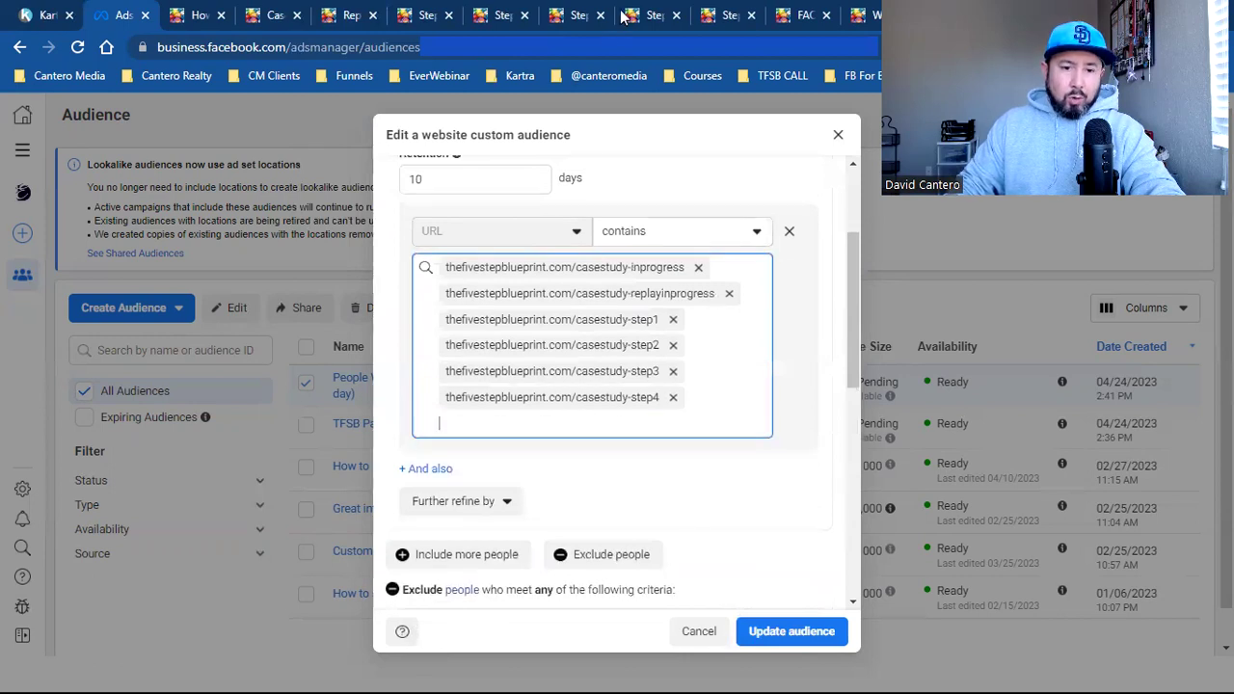
click(700, 25)
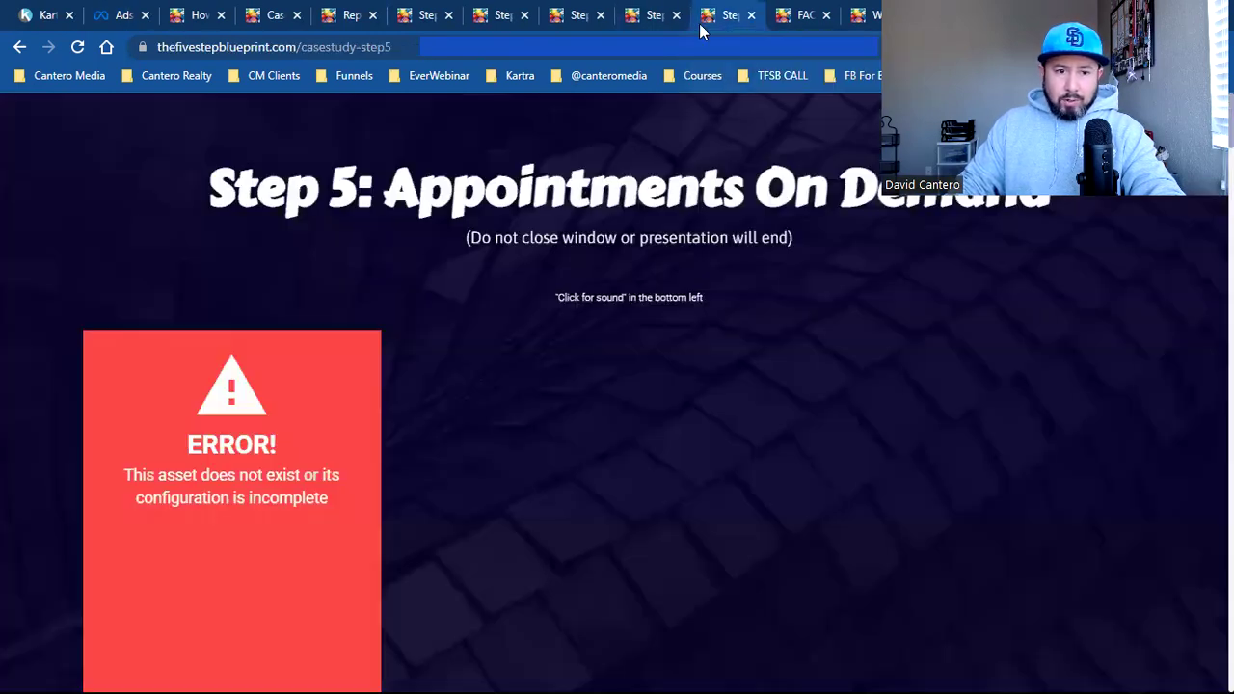
click(381, 46)
drag(227, 46, 453, 46)
right_click(268, 52)
click(390, 149)
click(121, 15)
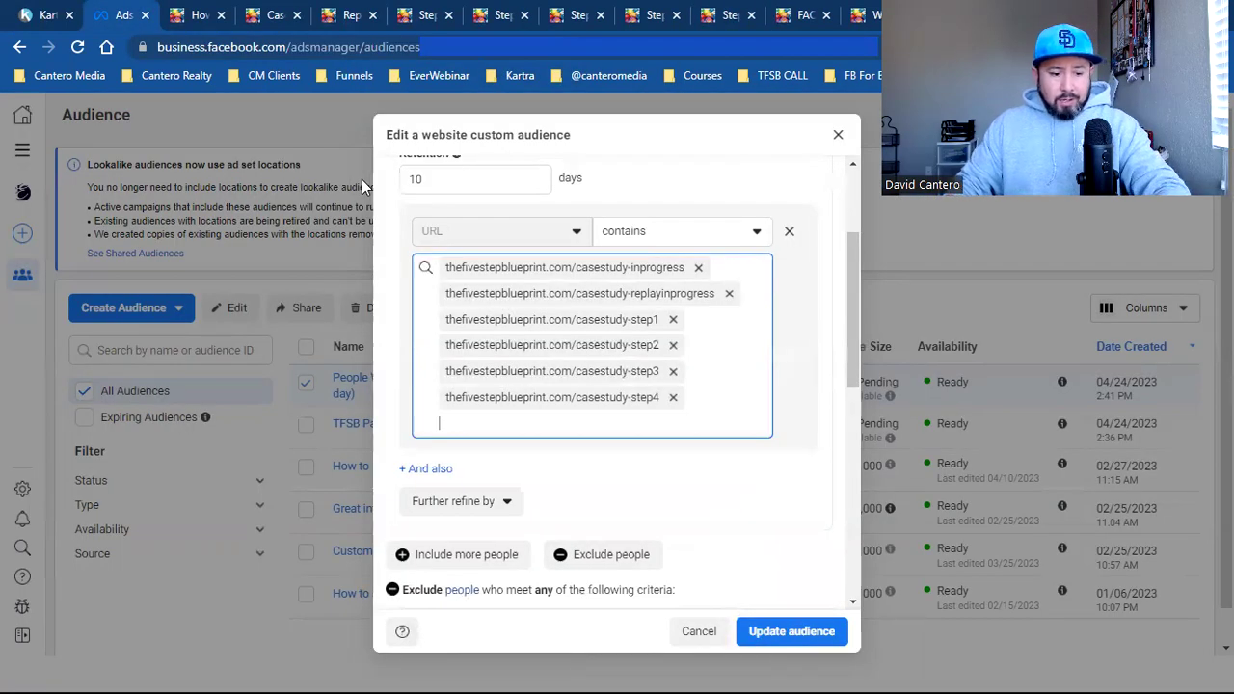
key(ctrl+v)
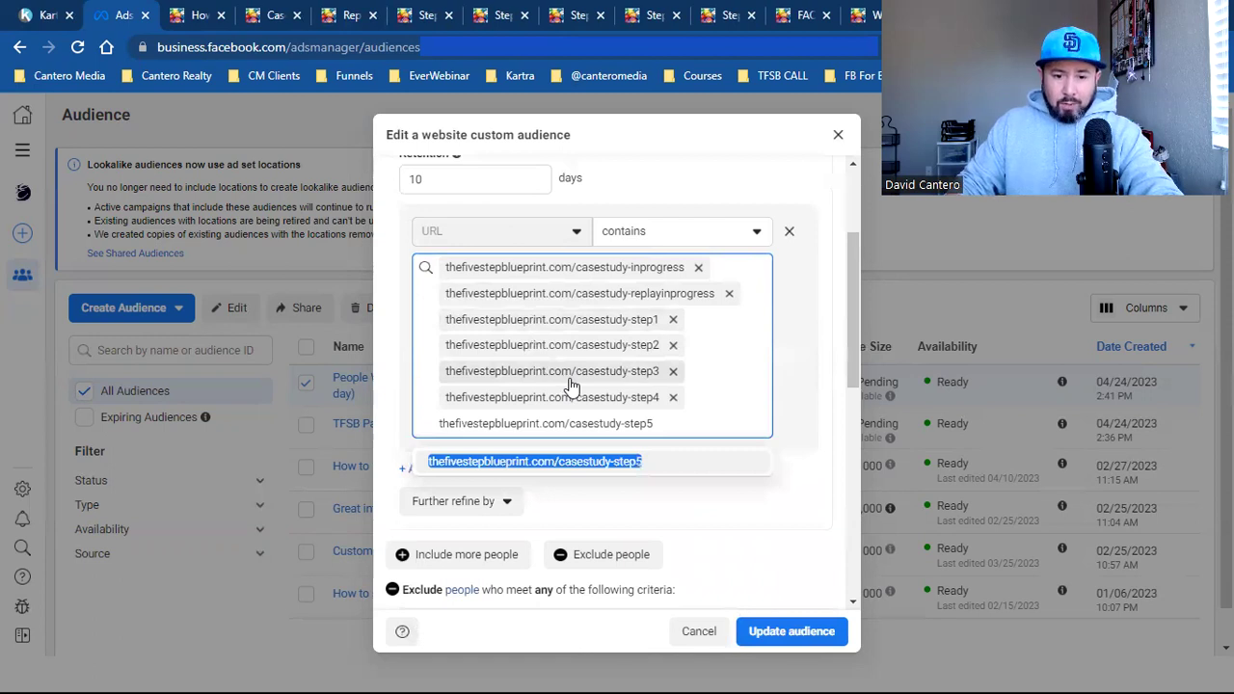
click(560, 462)
Set the retention of the inclusion criteria to 15 days.
scroll(566, 439, up, 2)
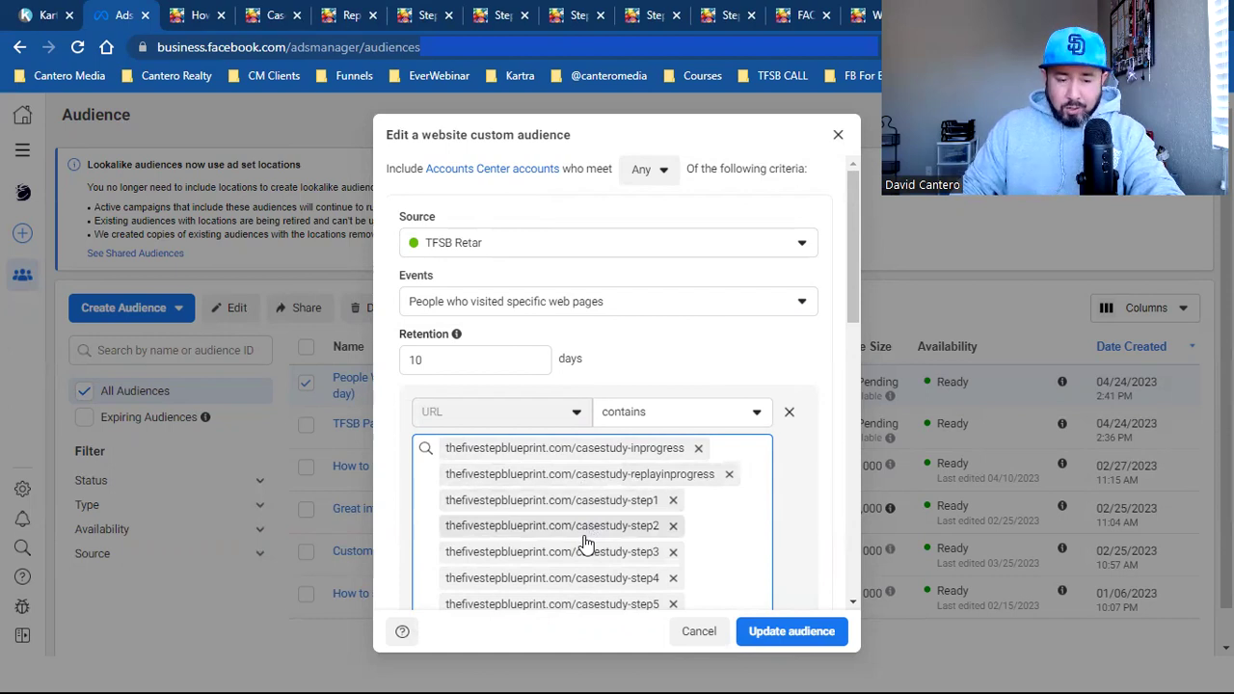
double_click(478, 361)
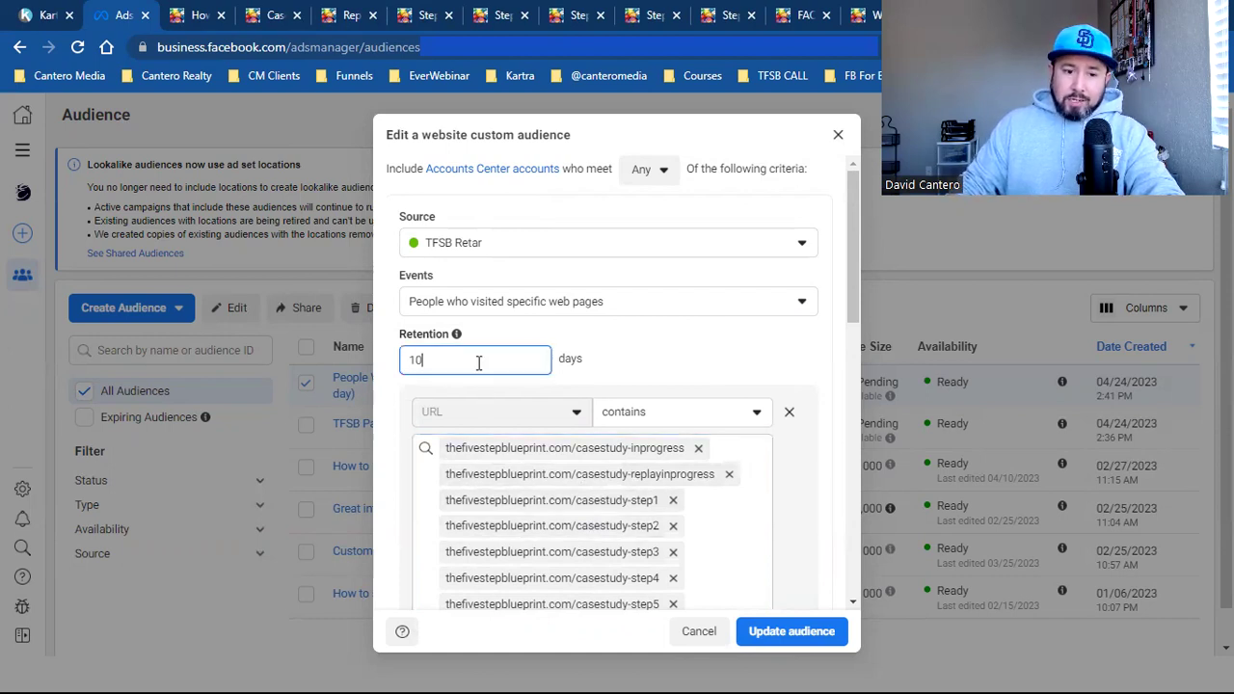
text(15)
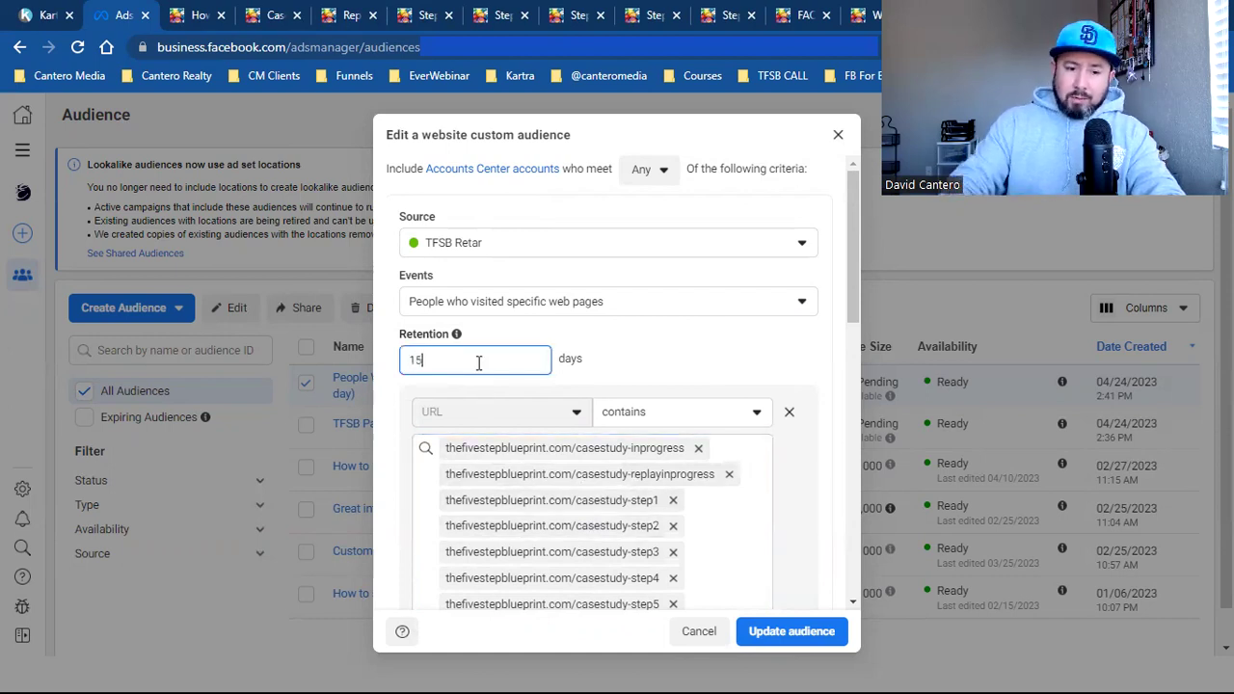
click(677, 376)
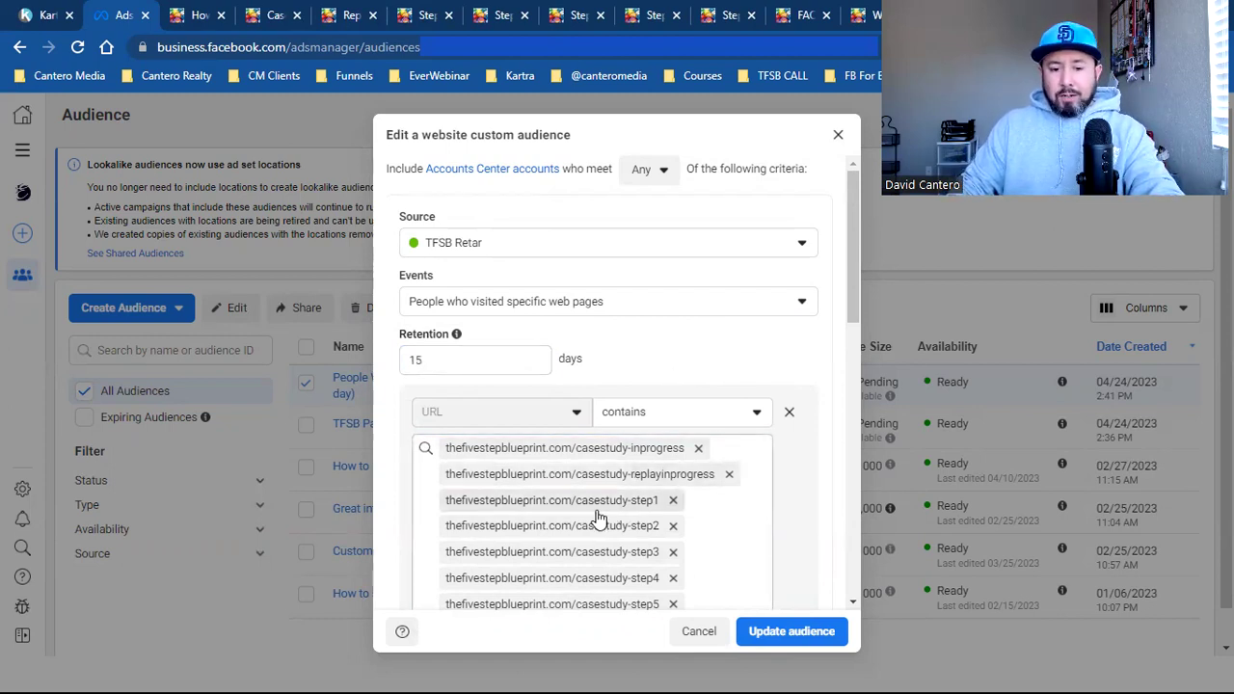
Copy the Frequently Asked Questions page's address, add thefivestepblueprint.com/casestudy-faqs to the inclusion's URL values, and check the exclusion's URL values.
scroll(598, 521, down, 1)
click(344, 15)
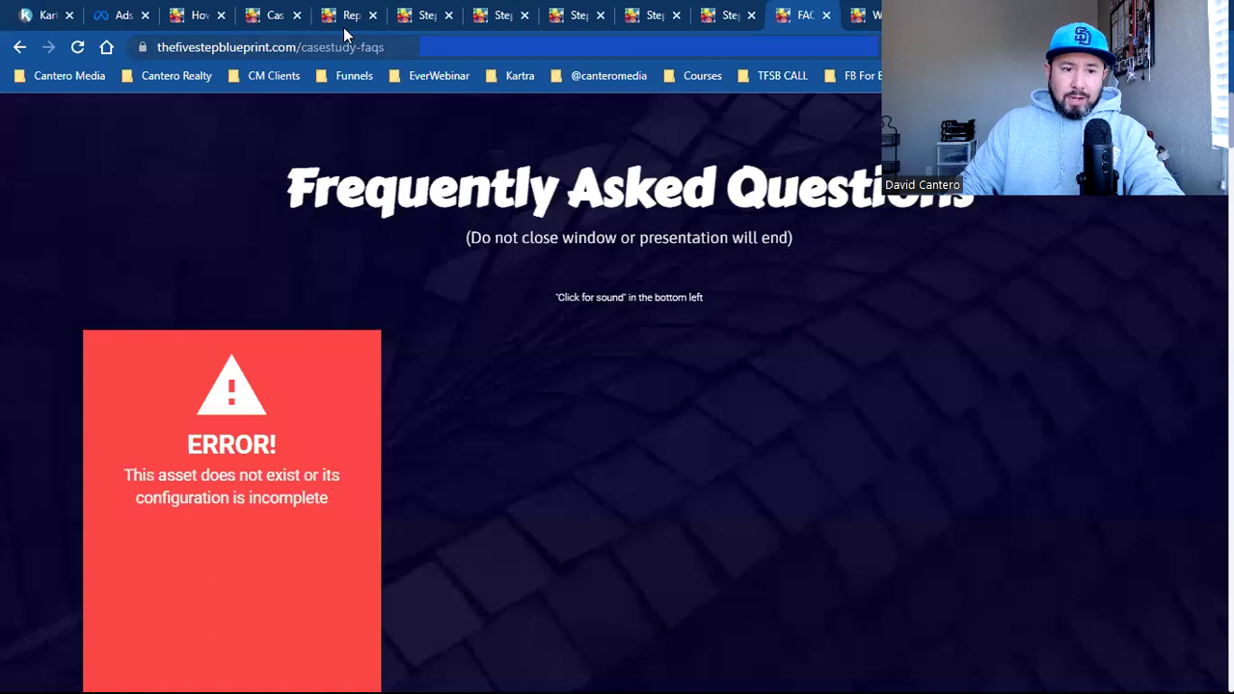
click(339, 45)
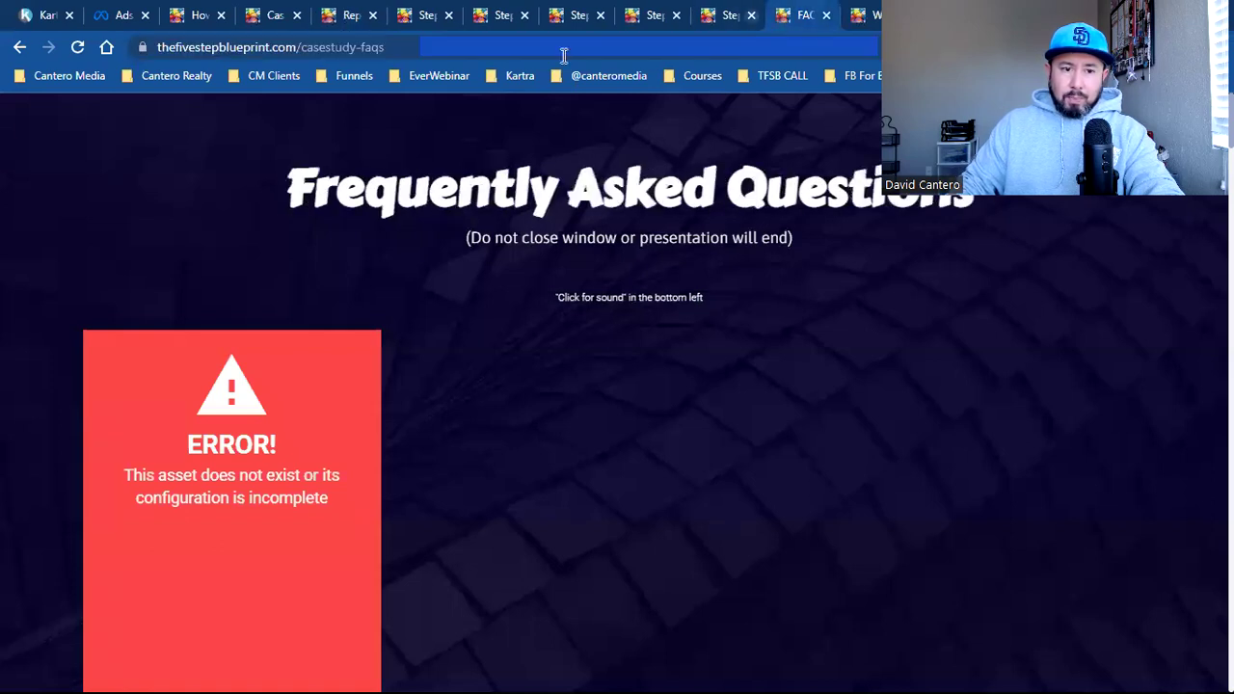
click(376, 48)
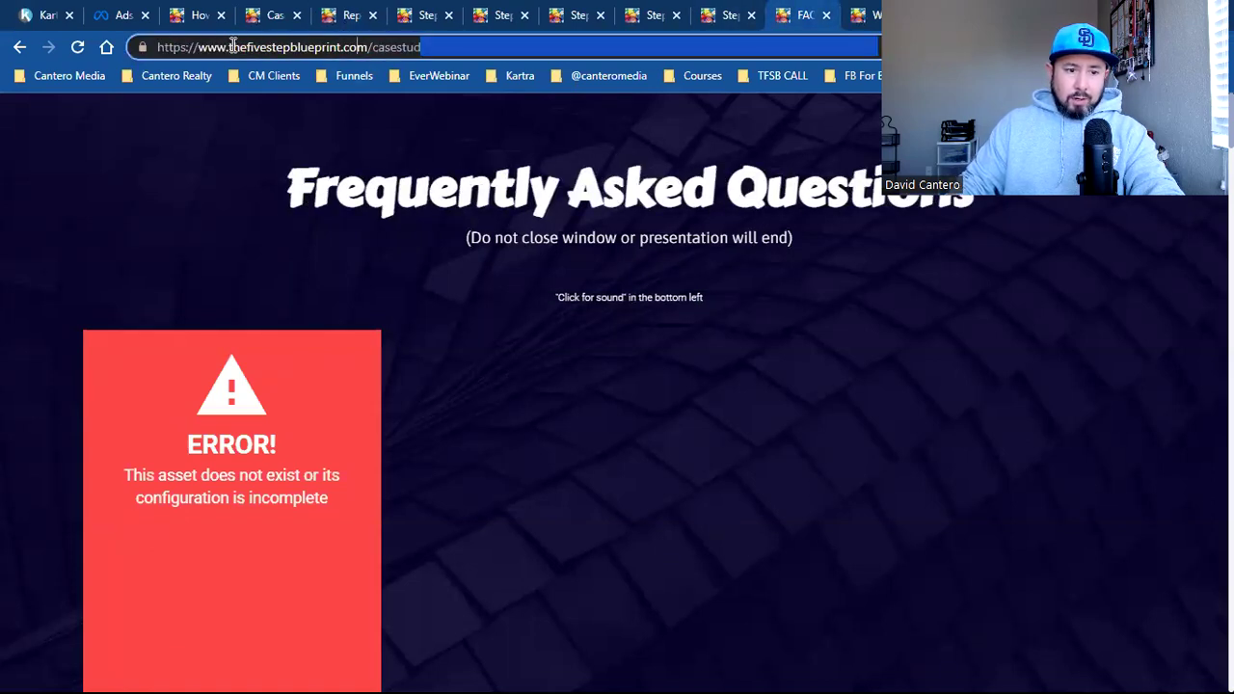
drag(230, 46, 625, 48)
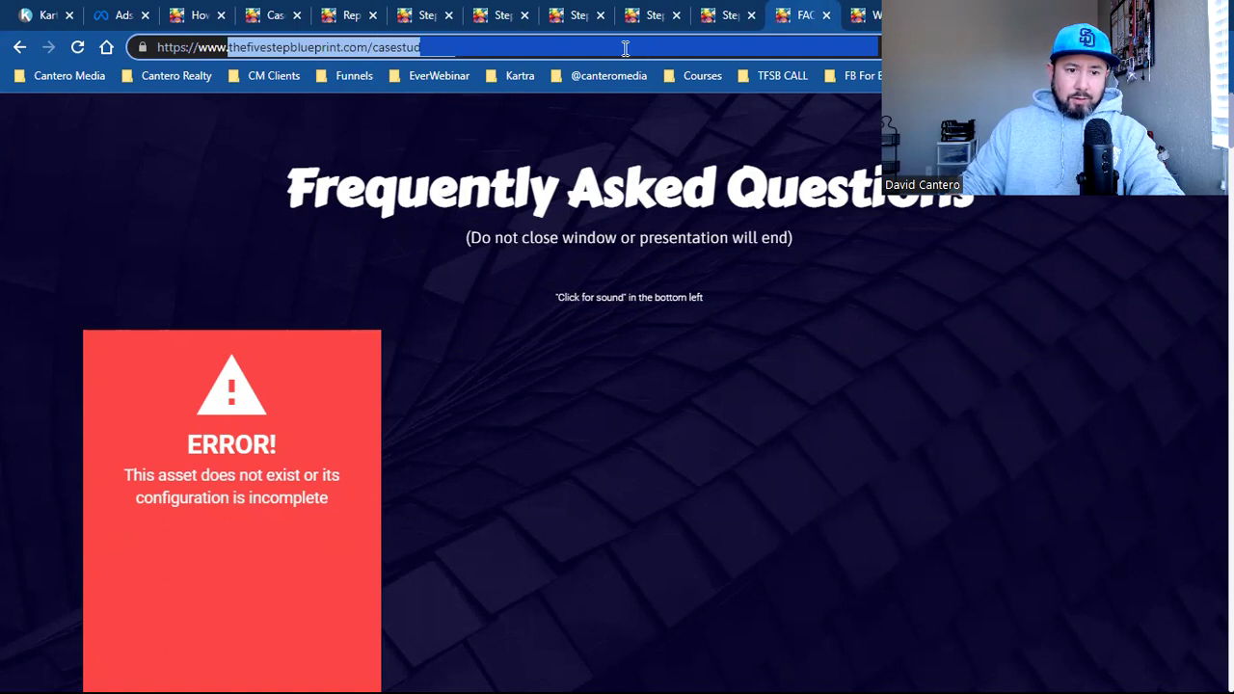
right_click(407, 44)
click(440, 146)
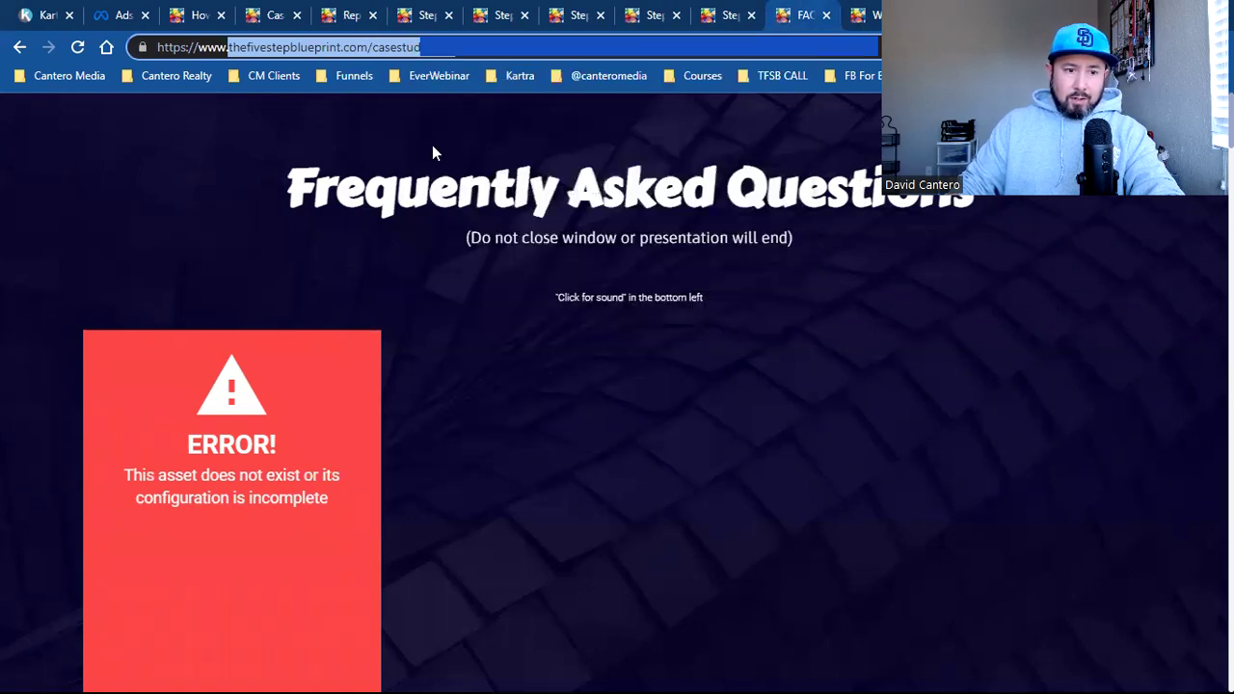
click(125, 15)
click(658, 527)
key(ctrl+v)
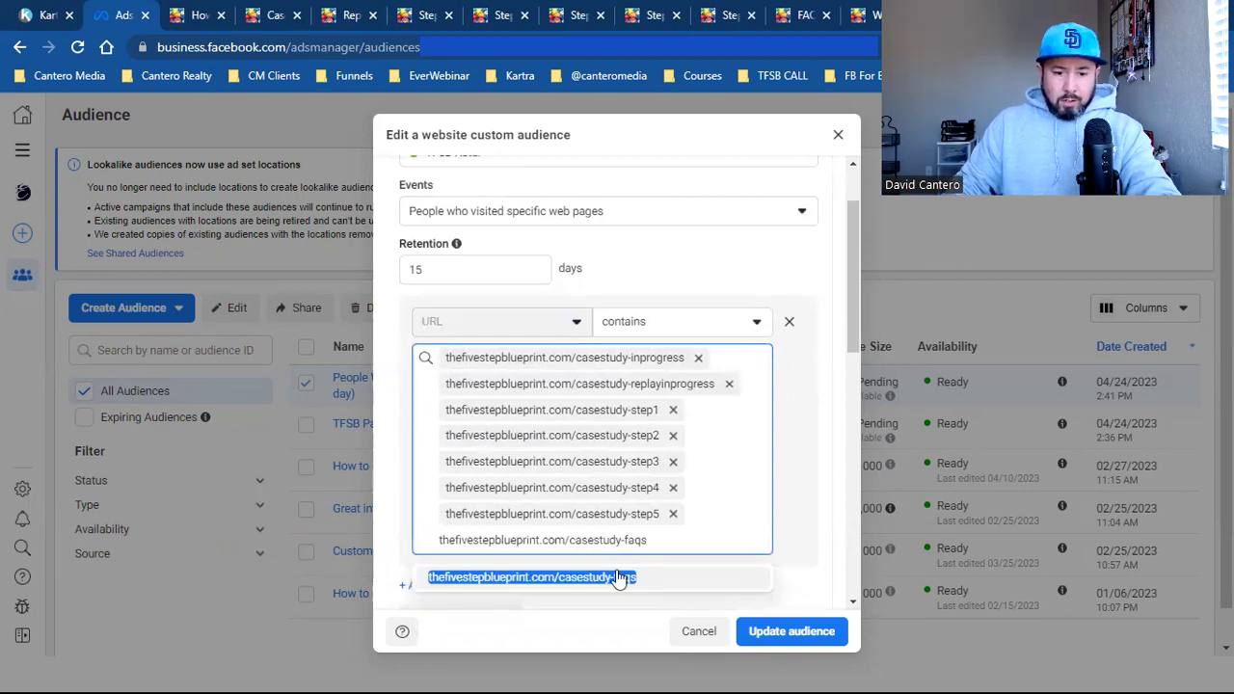
click(617, 577)
scroll(757, 544, down, 3)
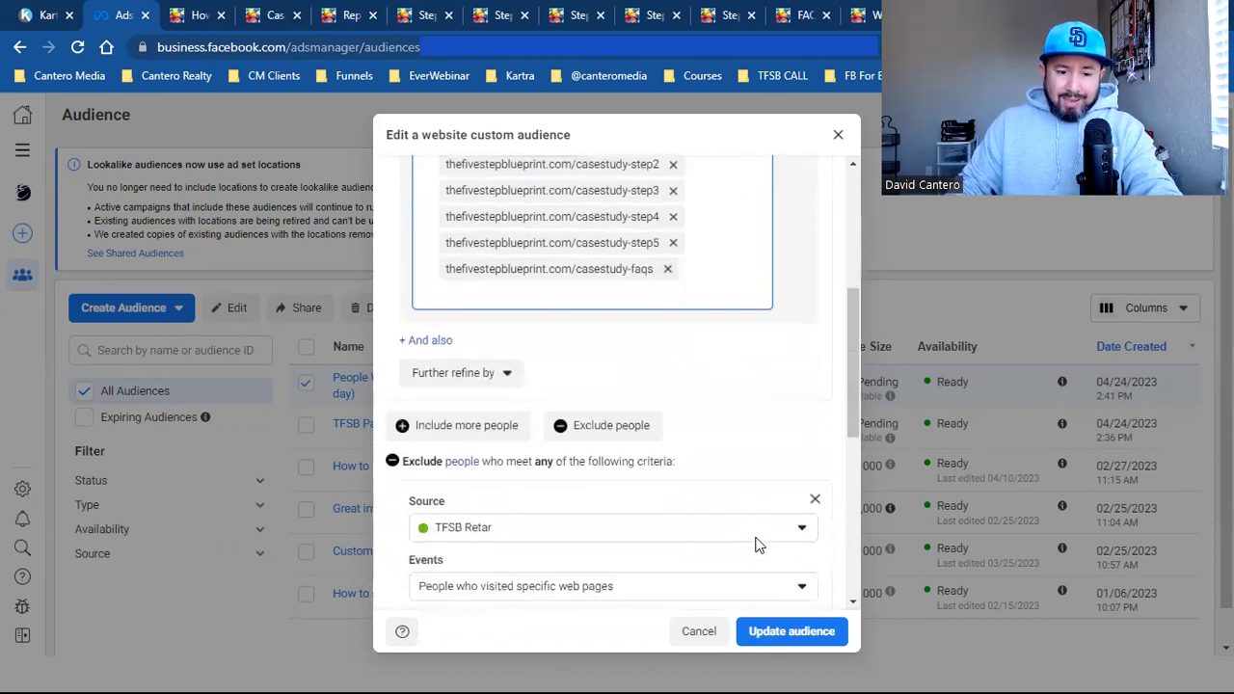
scroll(756, 544, down, 5)
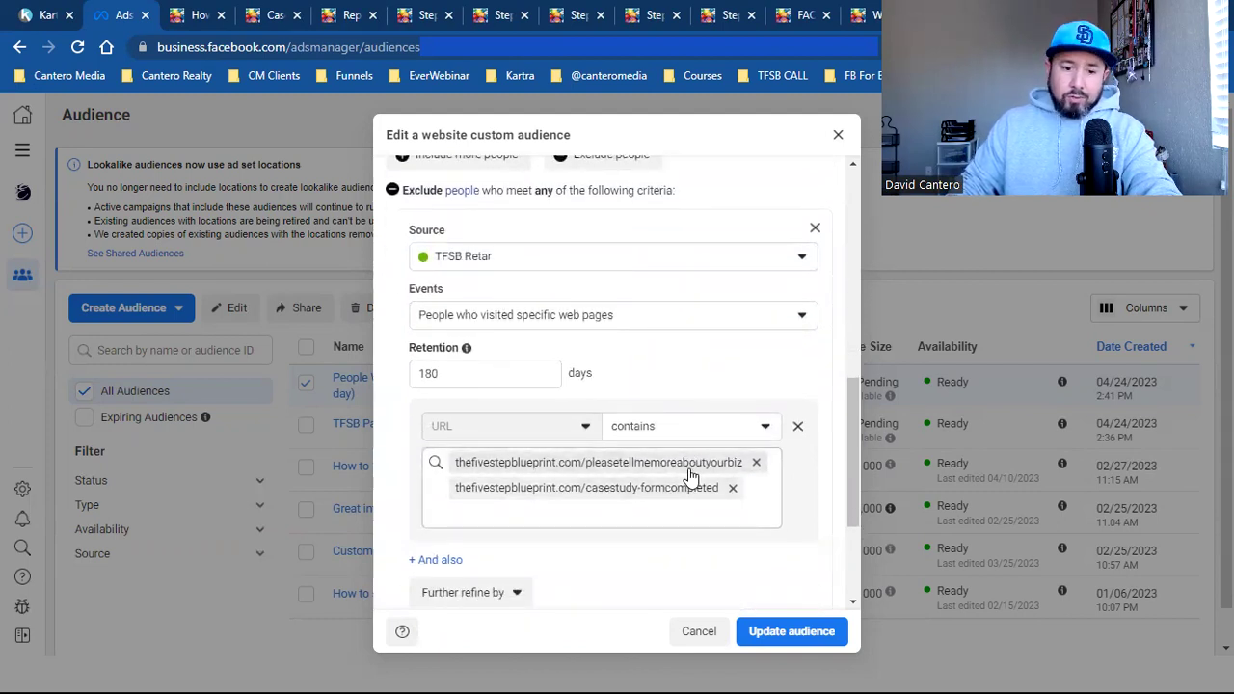
Review the exclusion criteria, save the audience changes, and return to the full audience list with nothing selected.
scroll(688, 477, down, 4)
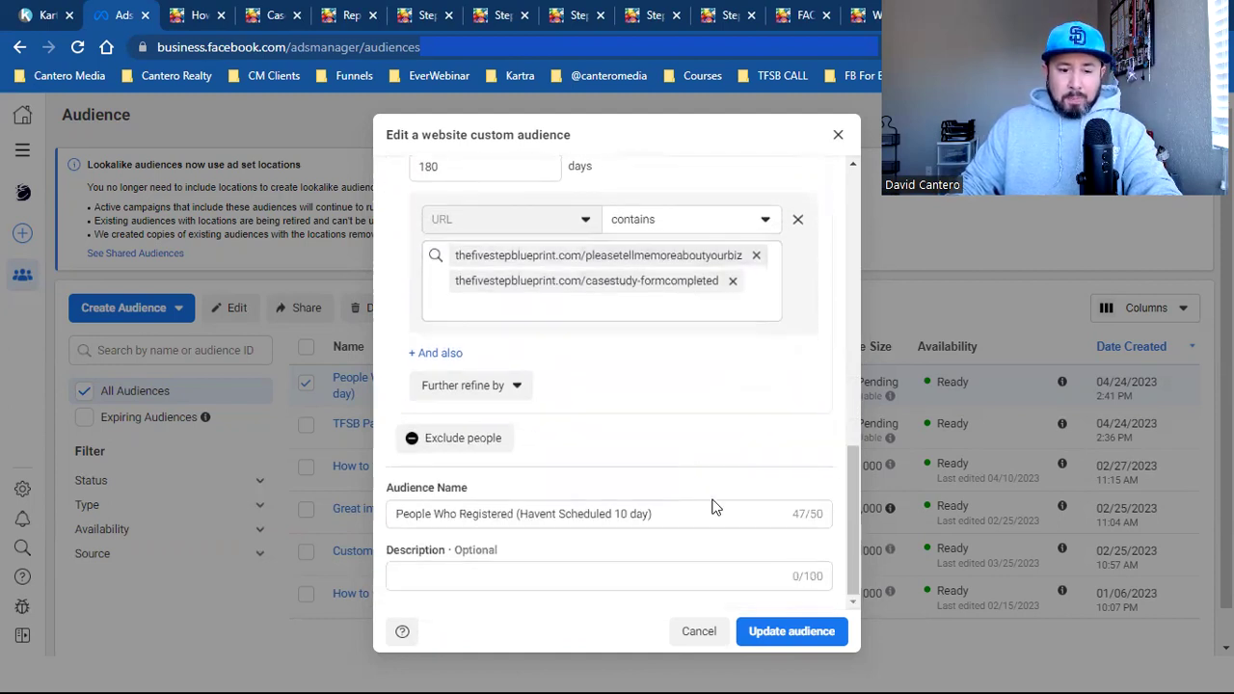
scroll(744, 537, up, 2)
scroll(428, 458, up, 3)
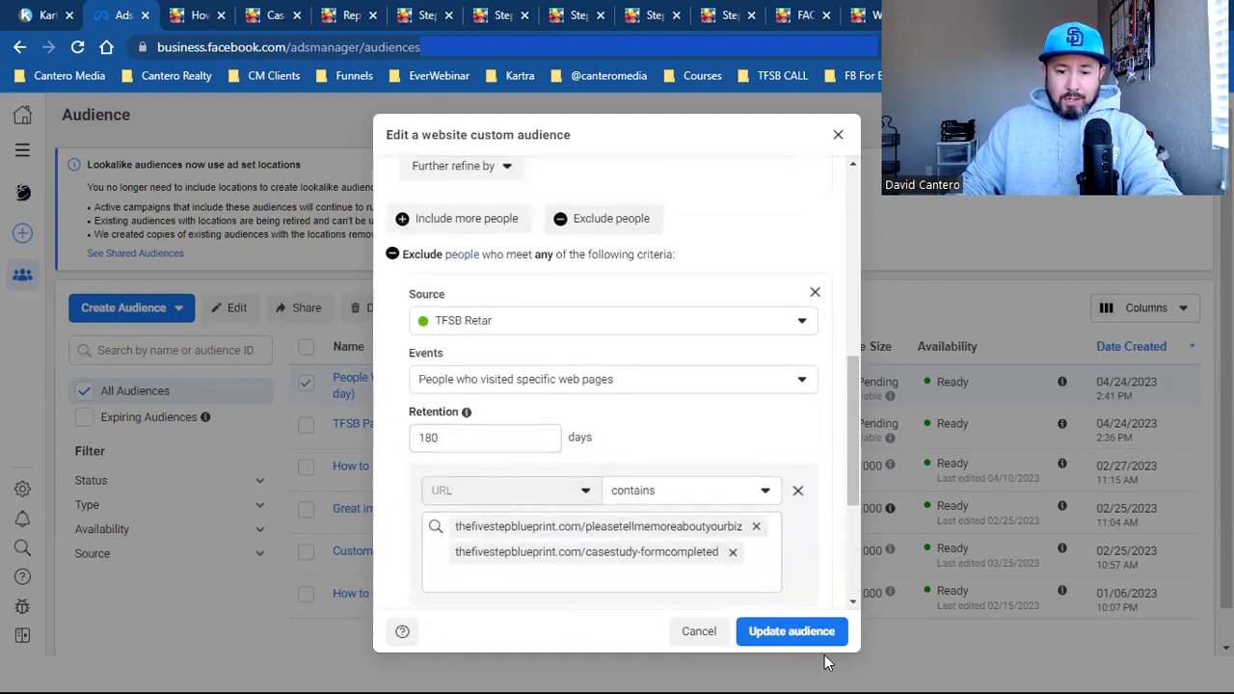
click(829, 638)
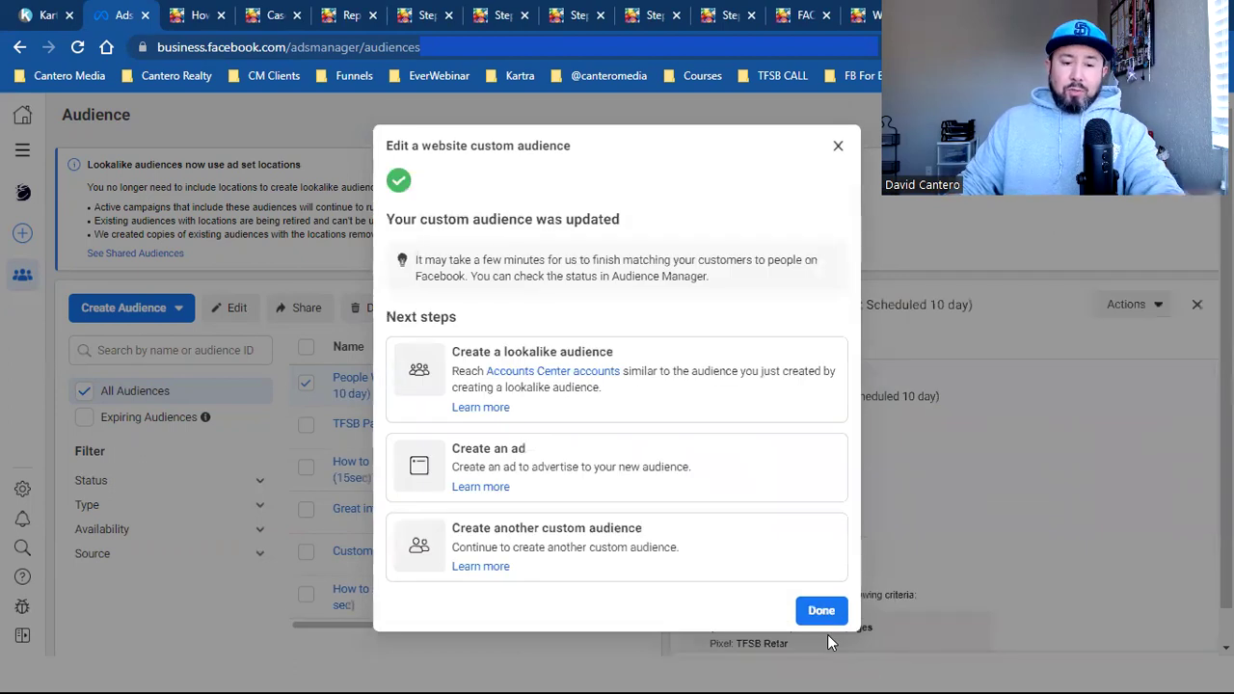
click(822, 610)
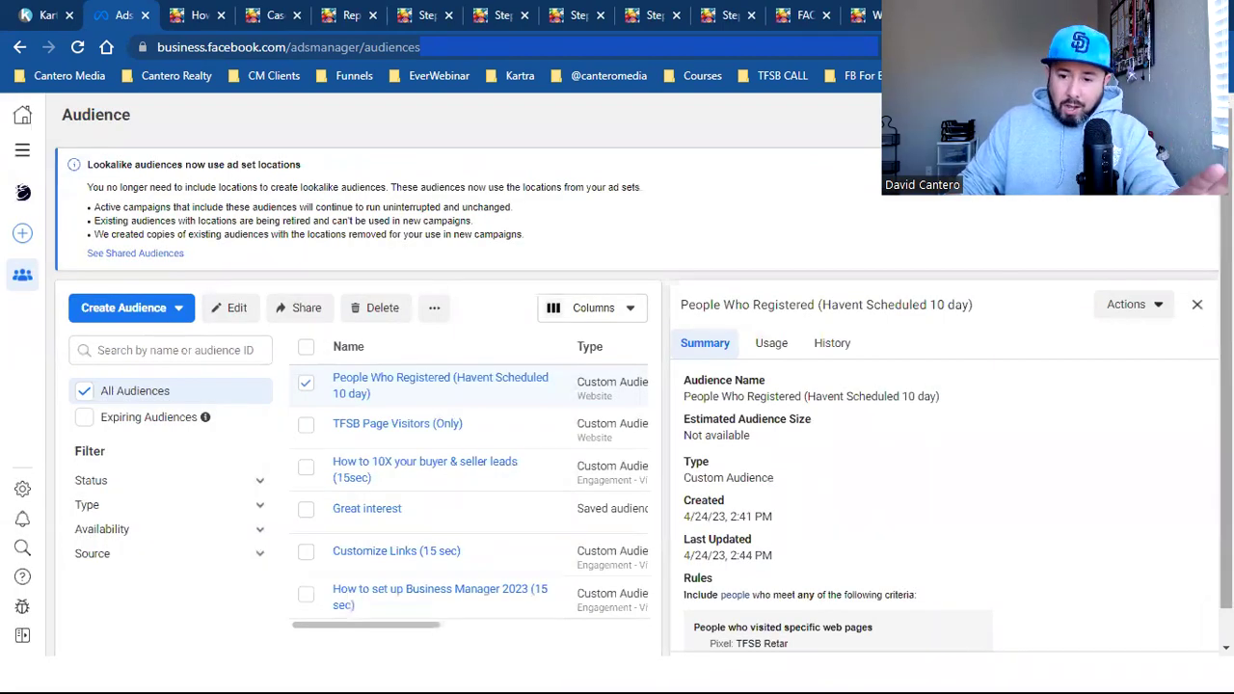
click(1195, 306)
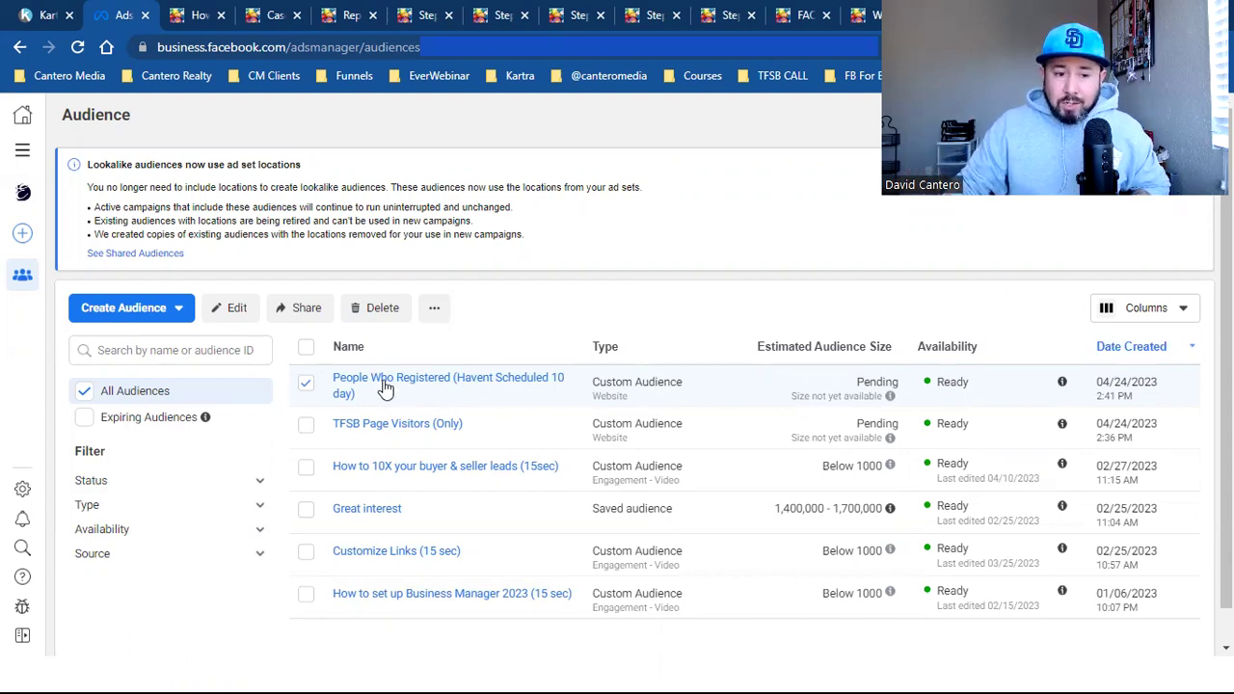
click(304, 388)
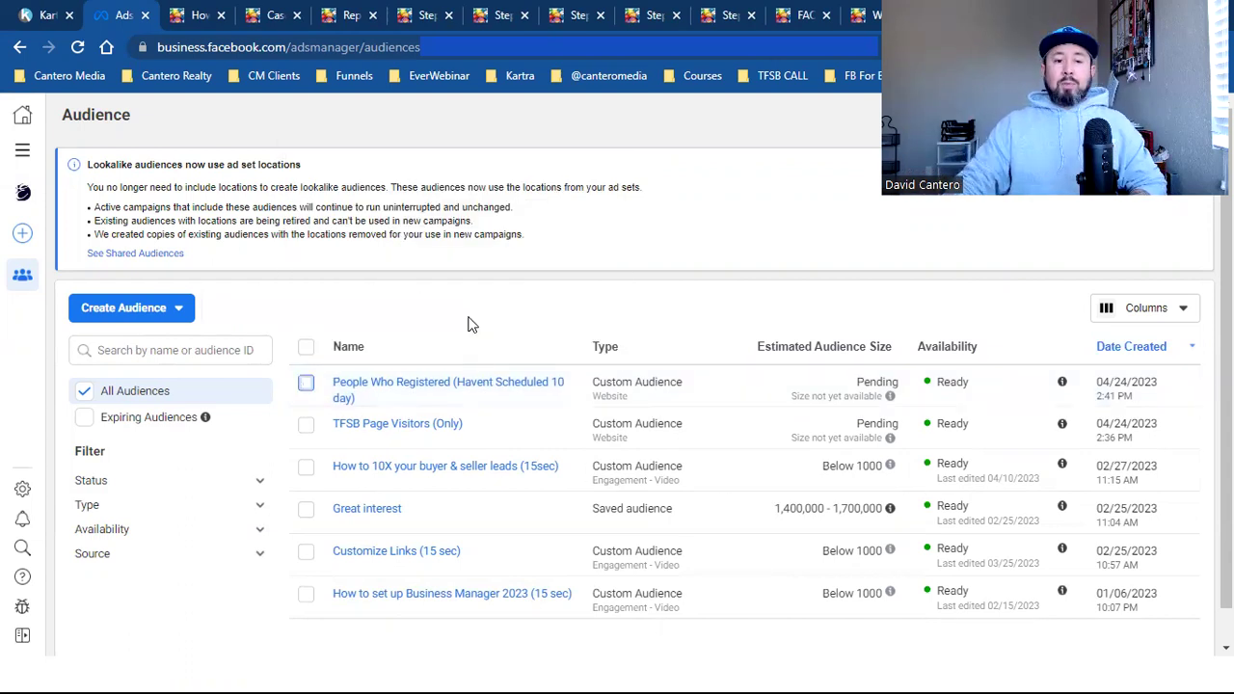
click(146, 307)
click(144, 349)
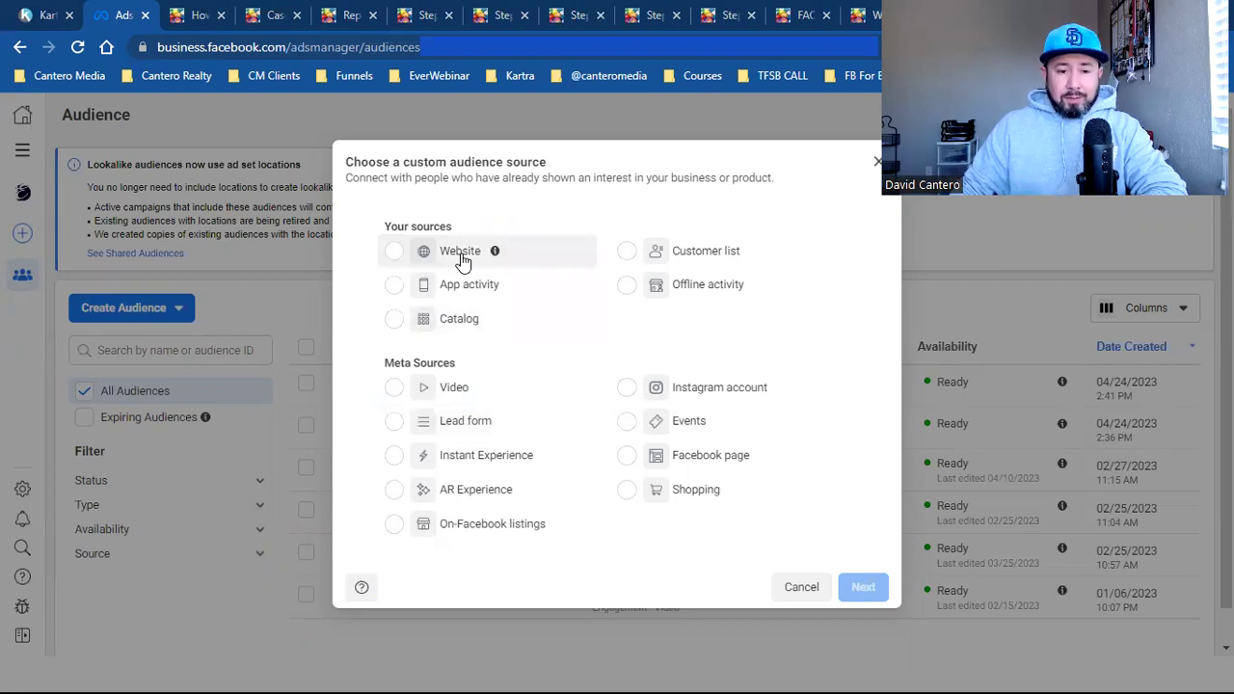
click(791, 589)
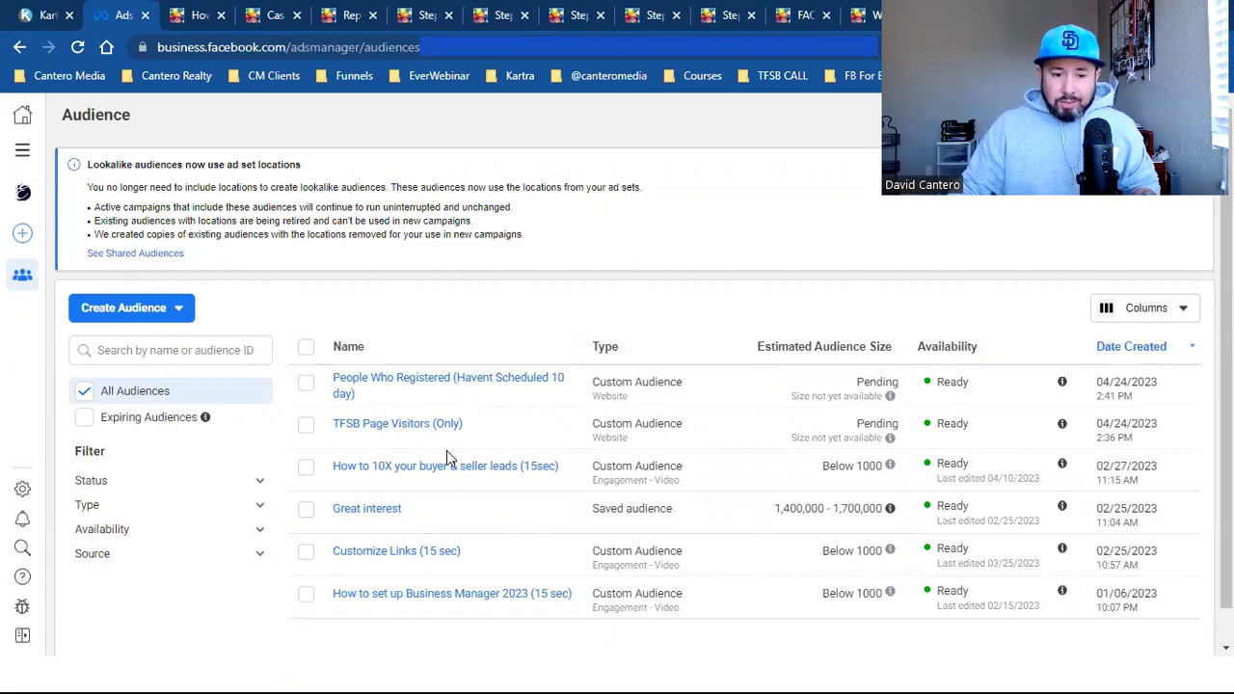
mouse_move(414, 433)
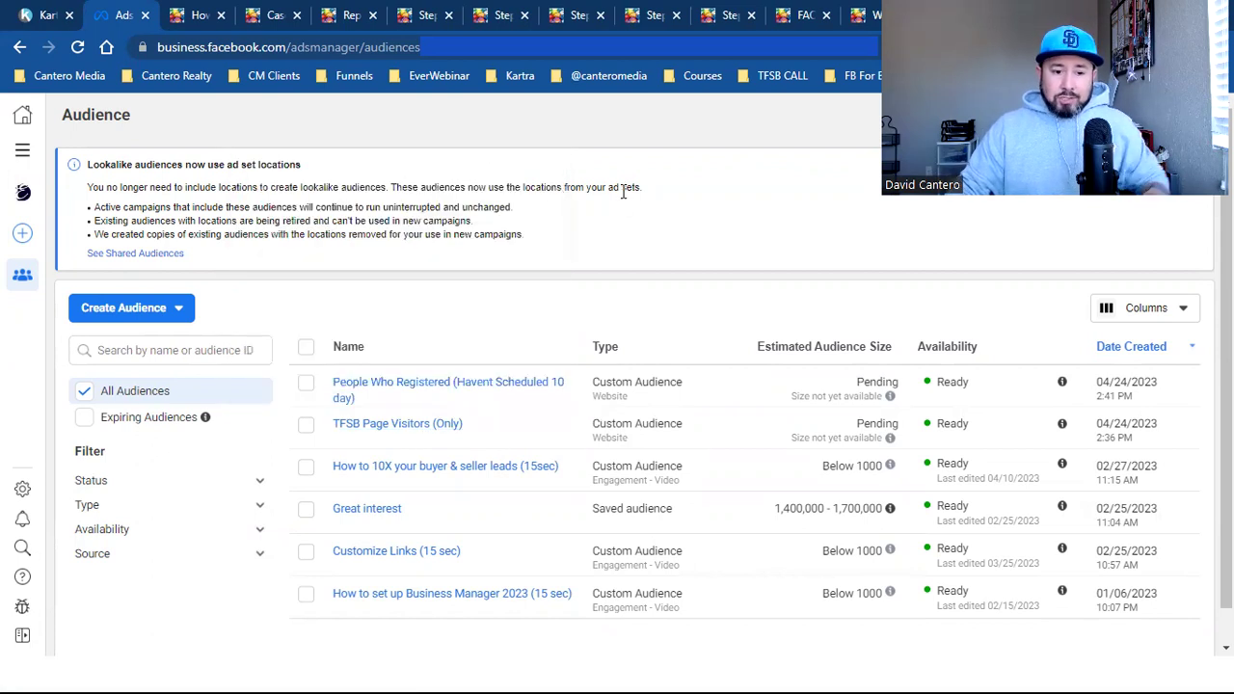
Start a website custom audience for people who visited specific web pages, with a retention of 180 days.
click(114, 307)
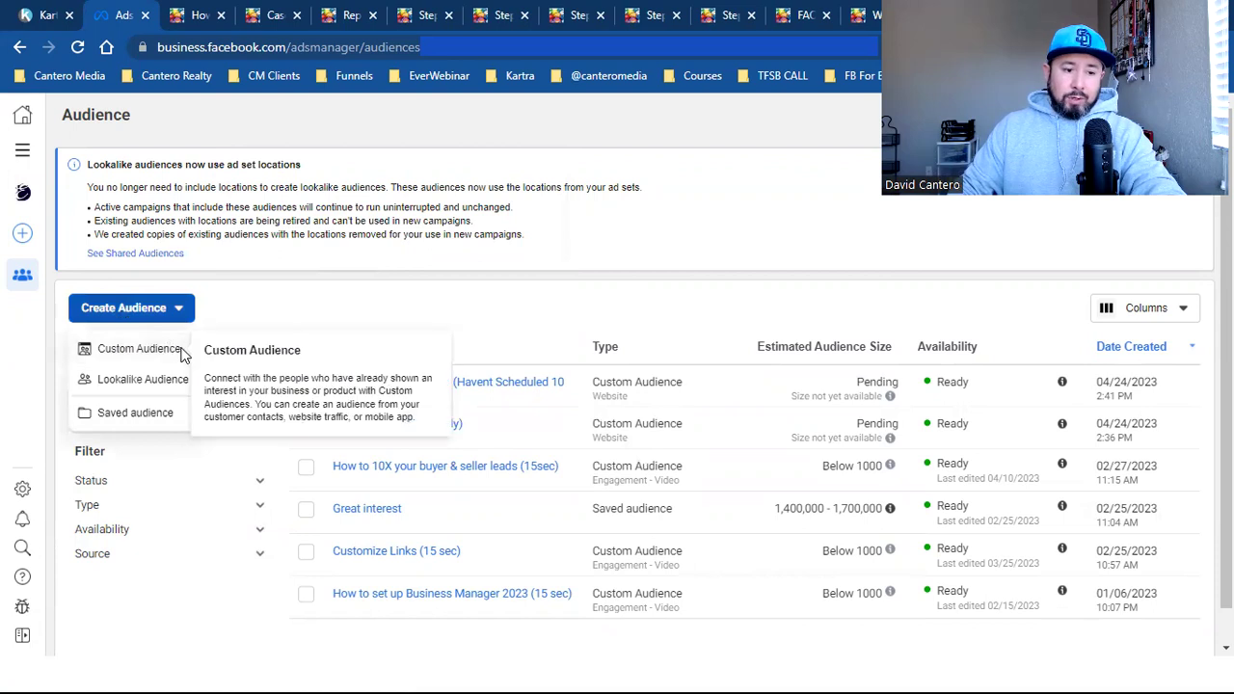
click(128, 351)
click(479, 256)
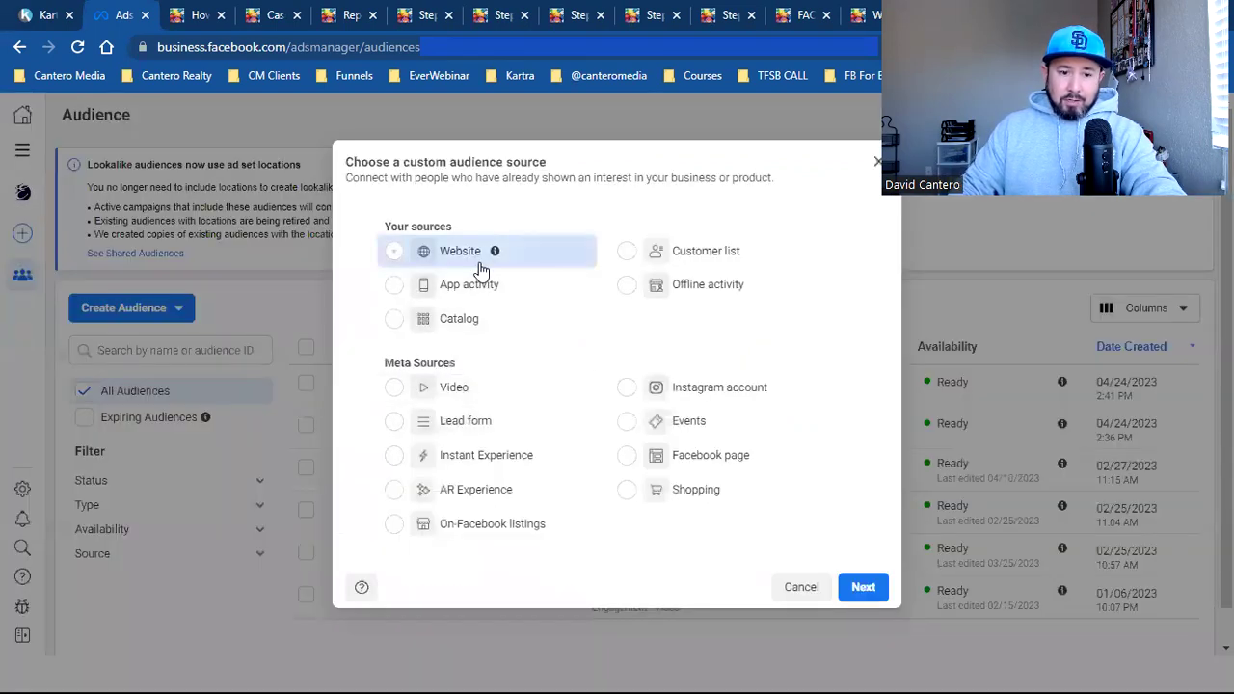
click(800, 585)
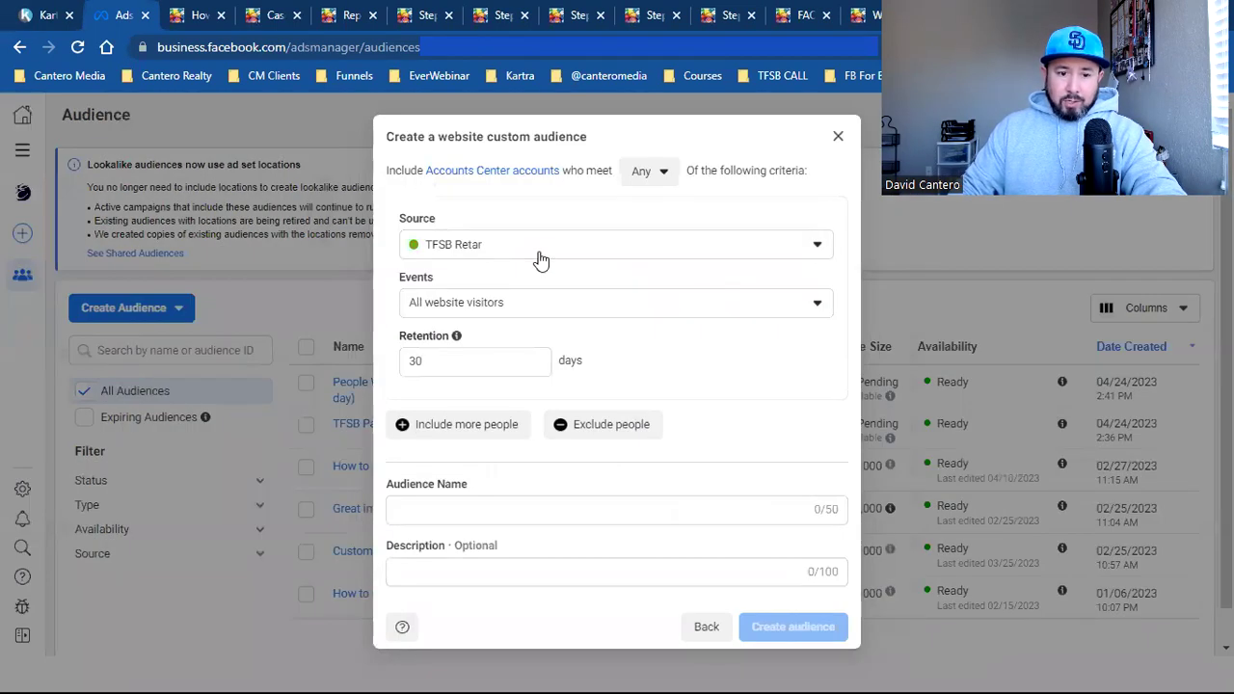
click(513, 303)
click(491, 415)
click(464, 363)
double_click(464, 363)
text(180)
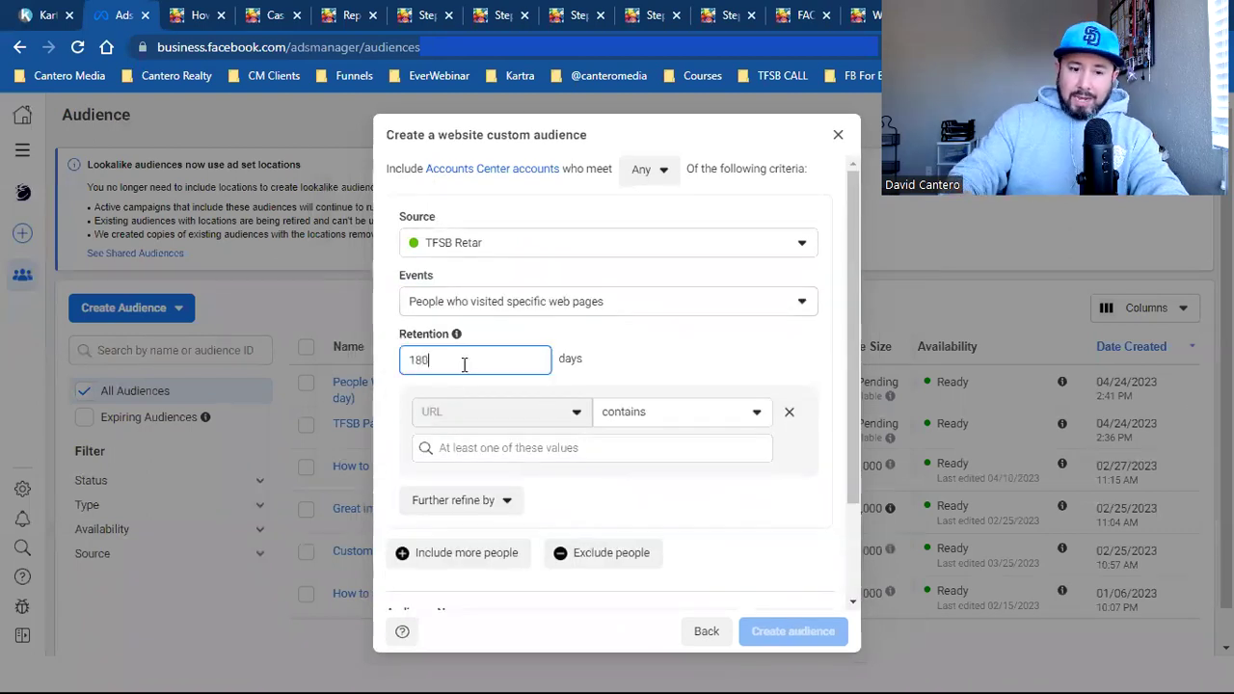
Copy the address of the page asking visitors to watch the video before the call, from thefivestepblueprint.com onward.
click(824, 27)
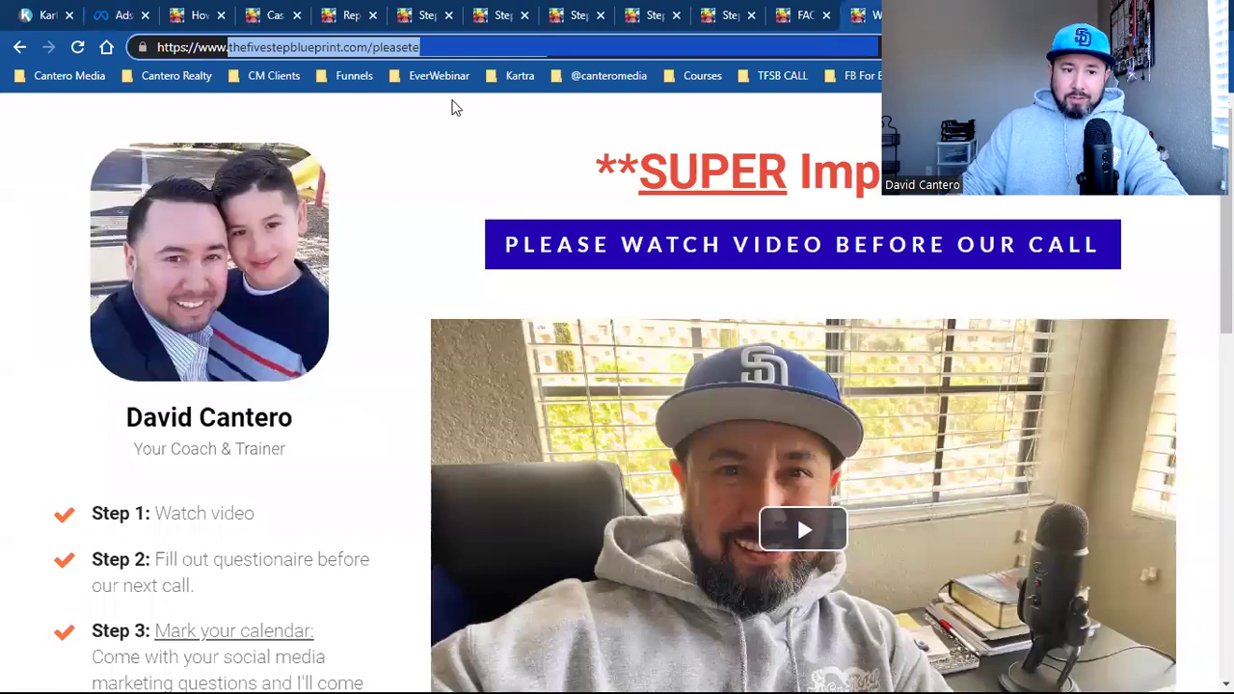
click(229, 47)
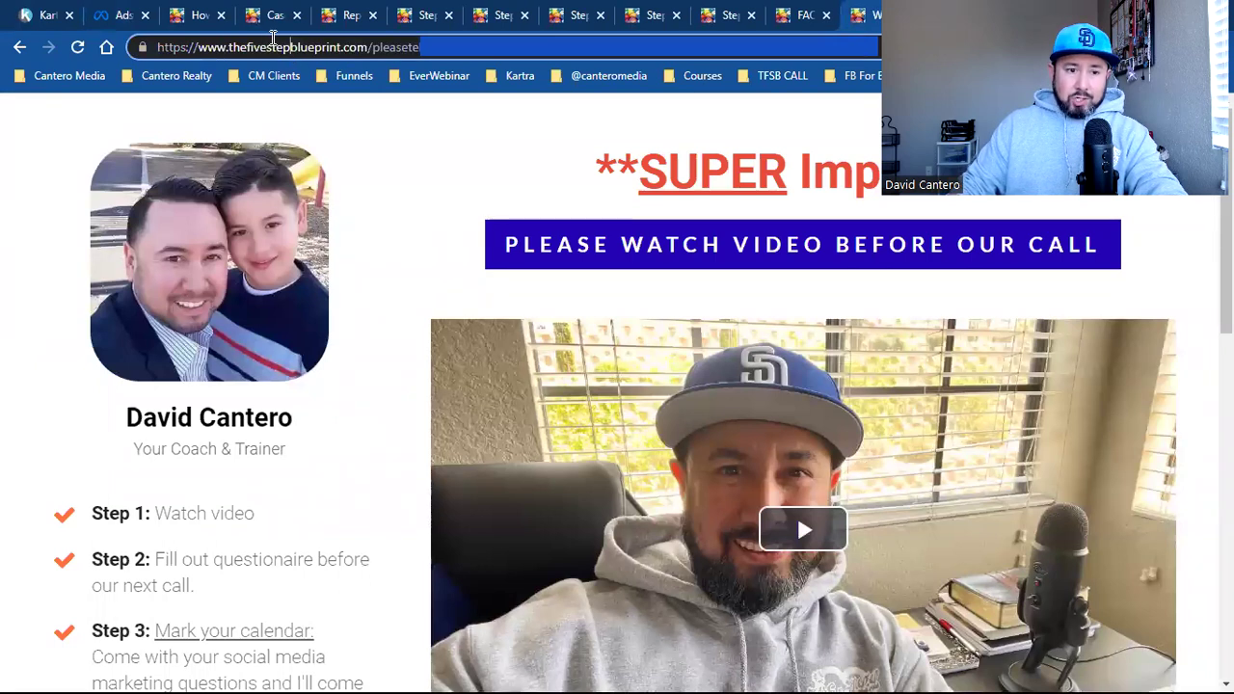
drag(263, 51, 655, 64)
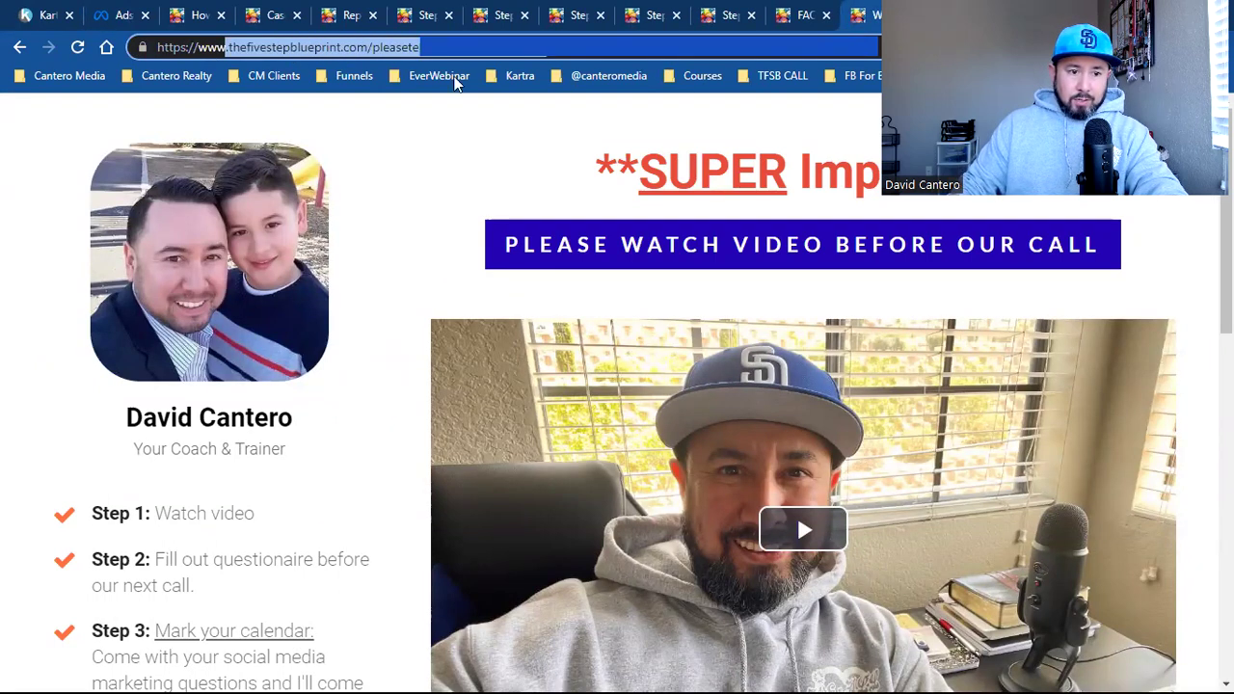
click(289, 47)
drag(228, 47, 536, 47)
right_click(389, 56)
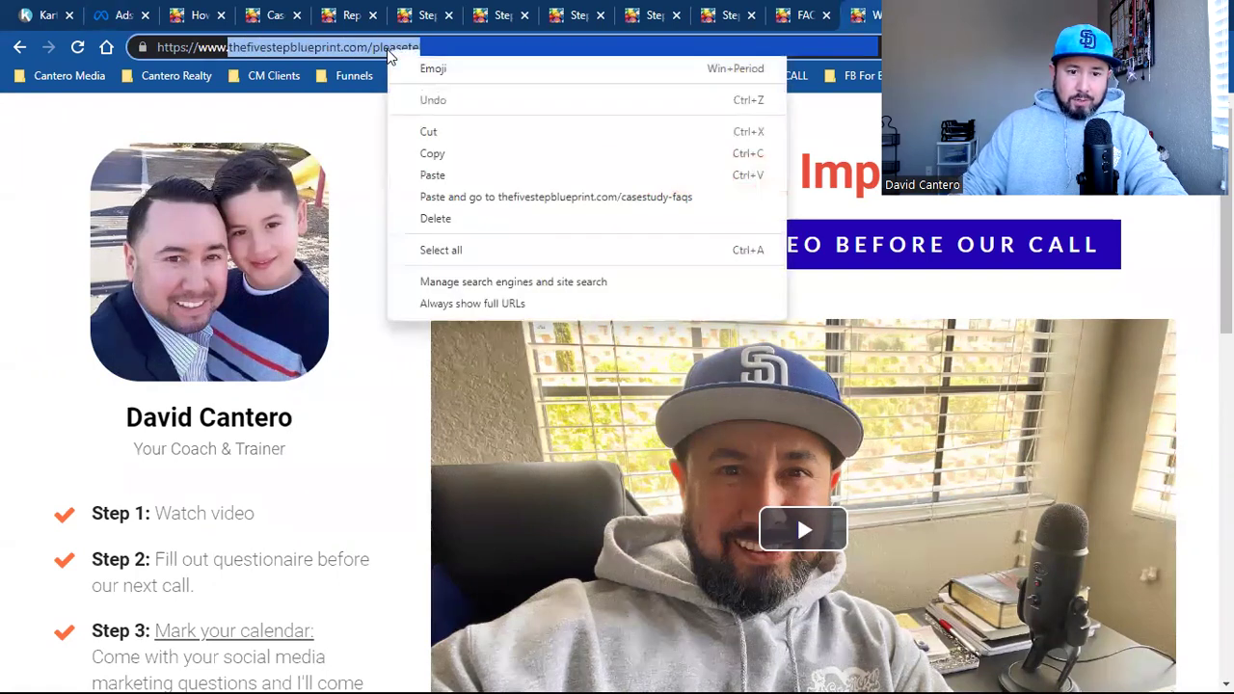
click(479, 156)
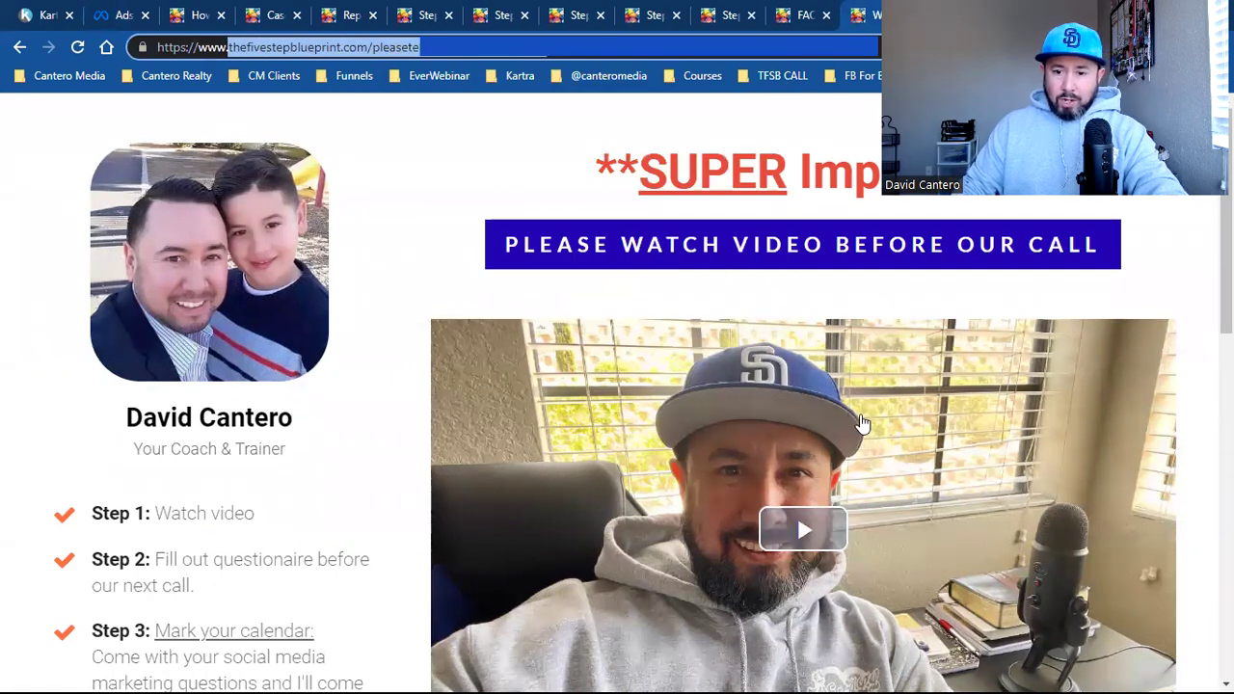
Look over the page's content and add thefivestepblueprint.com/pleasetellmemoreaboutyourbiz to the inclusion's URL values.
scroll(861, 422, down, 3)
scroll(870, 427, down, 4)
scroll(873, 429, up, 1)
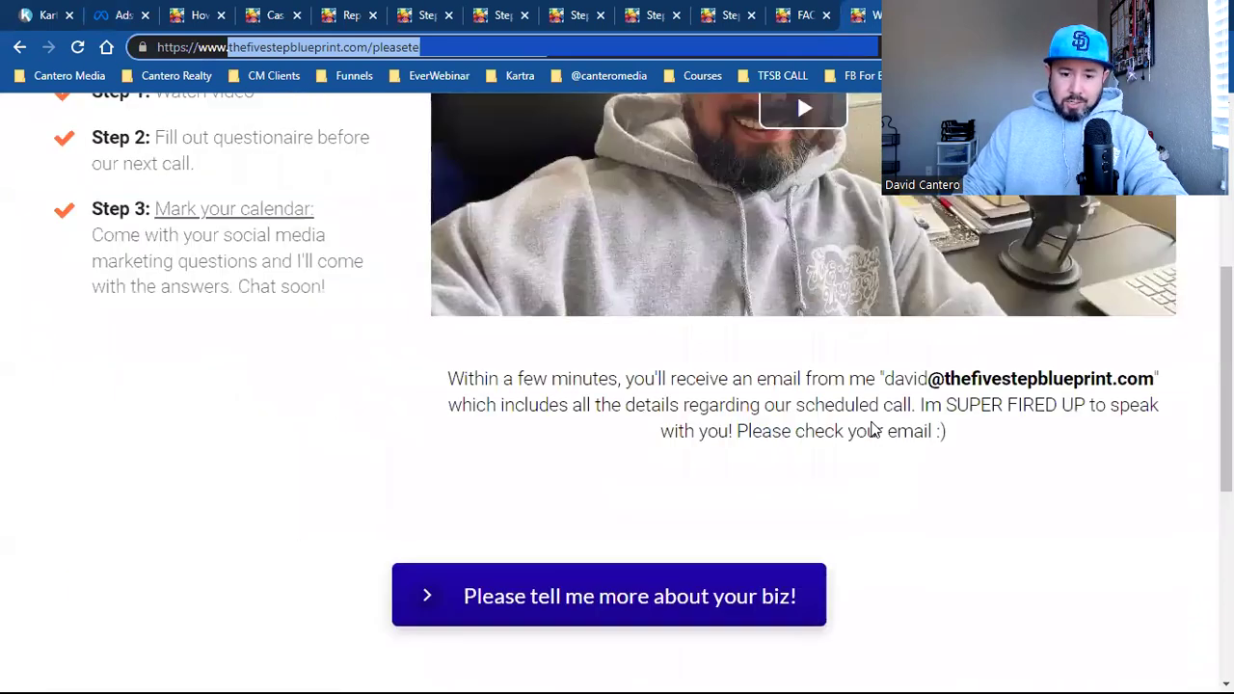
scroll(873, 429, up, 6)
click(121, 15)
click(512, 450)
key(ctrl+v)
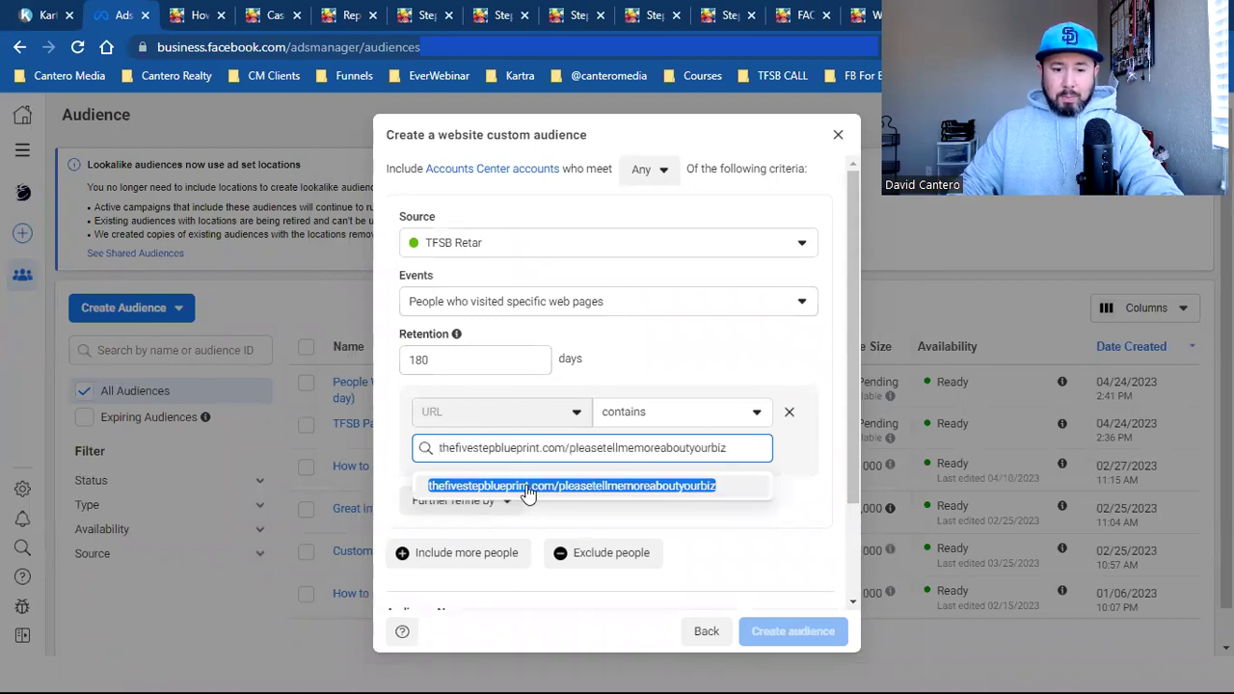
click(527, 490)
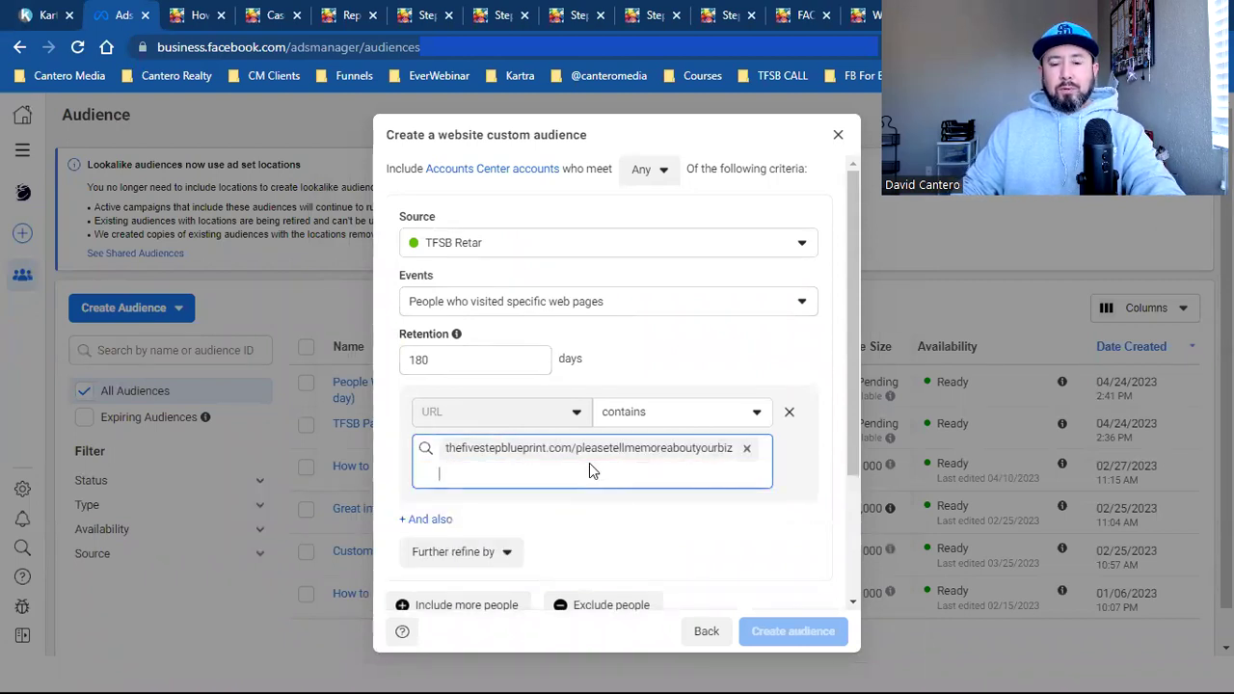
Name the audience "People Who Have Scheduled Call (But Not Form)".
scroll(589, 470, down, 2)
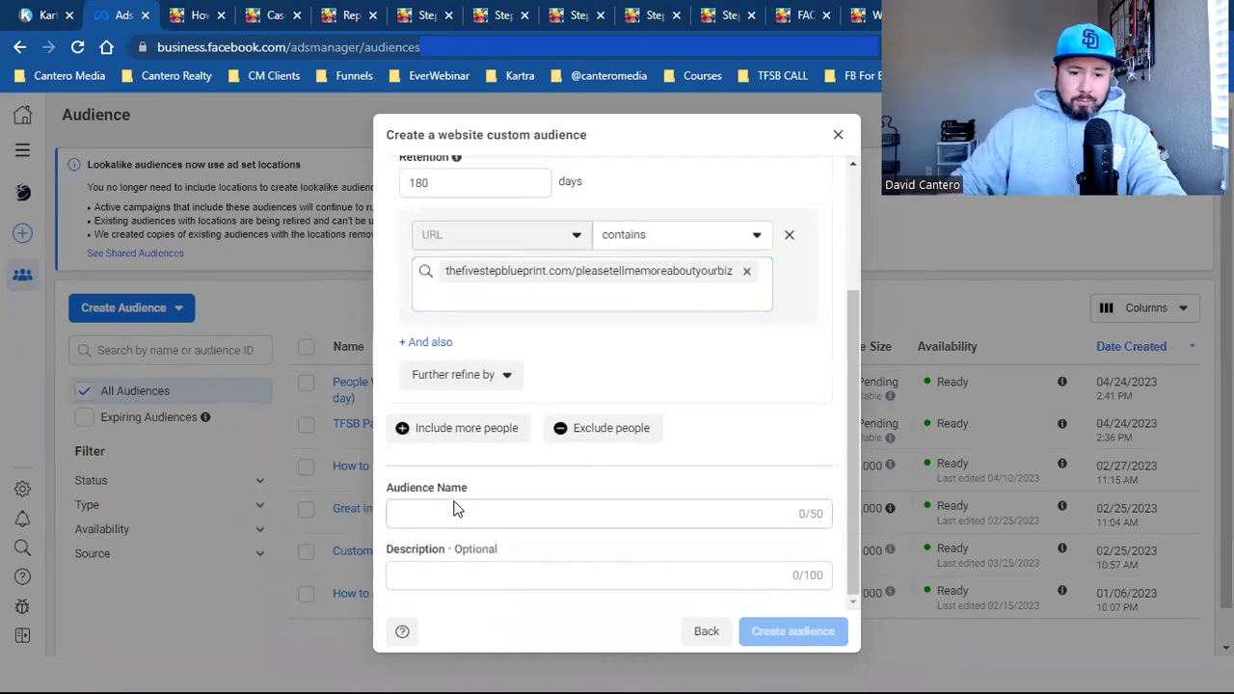
click(487, 518)
text(Peop)
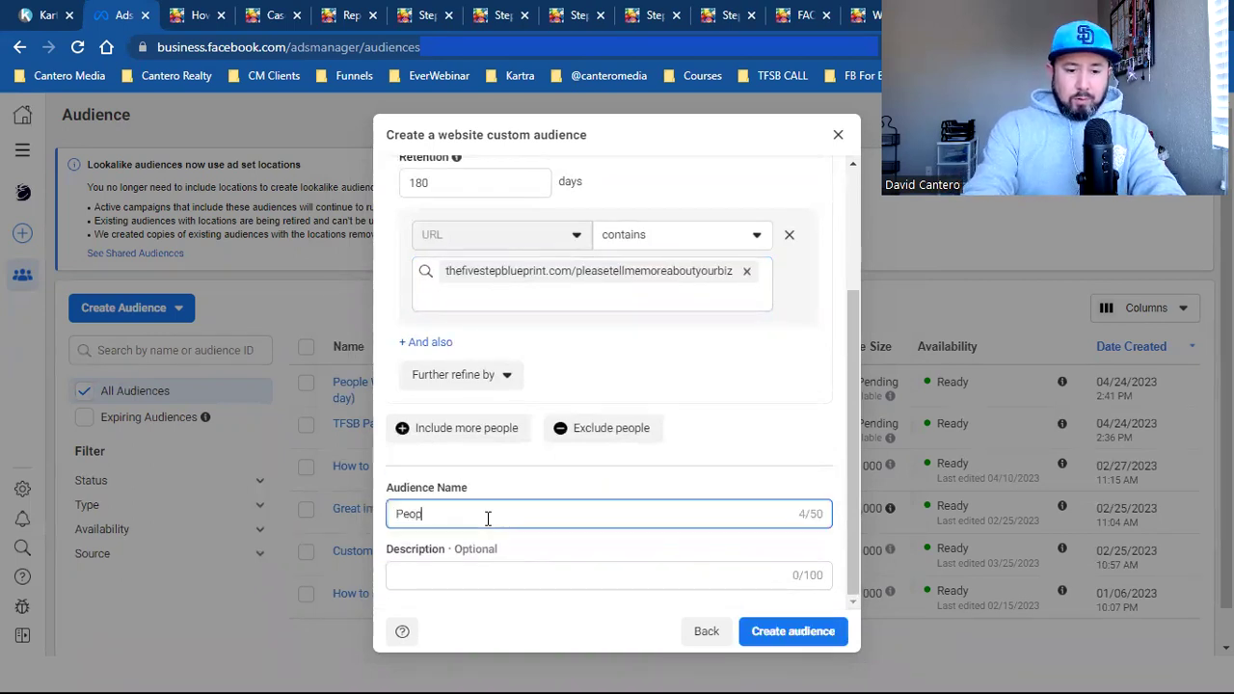
text(le Who Ha)
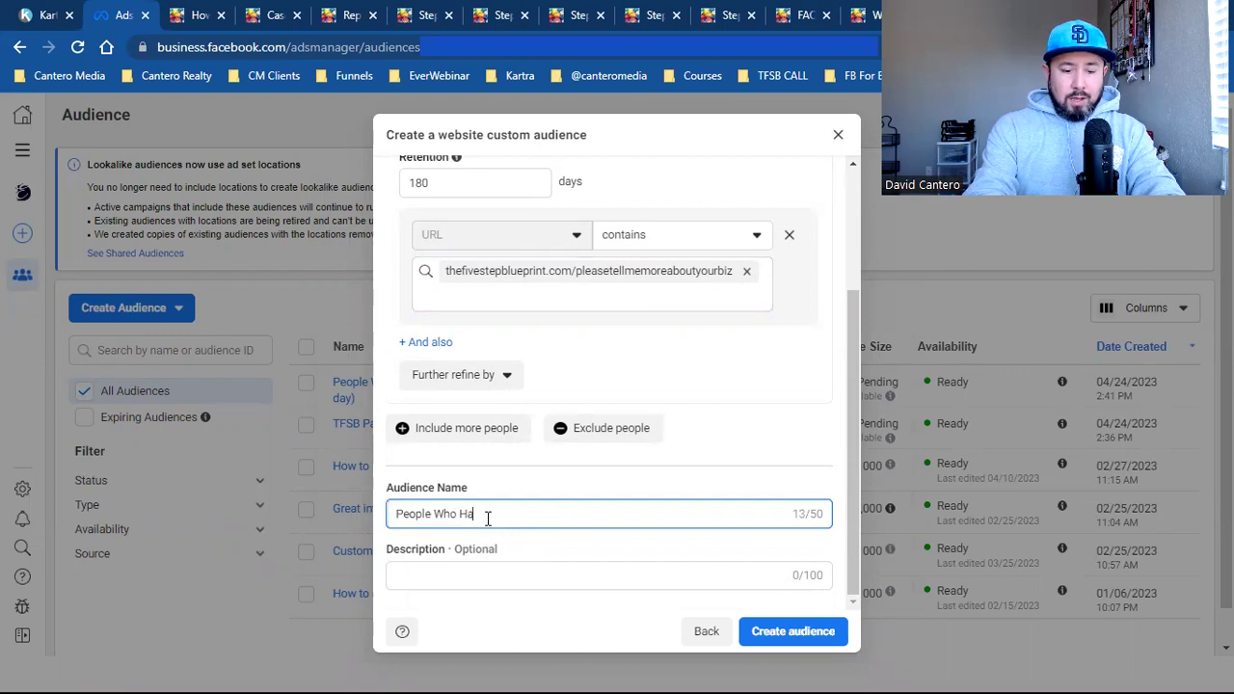
text(ve Scheculed)
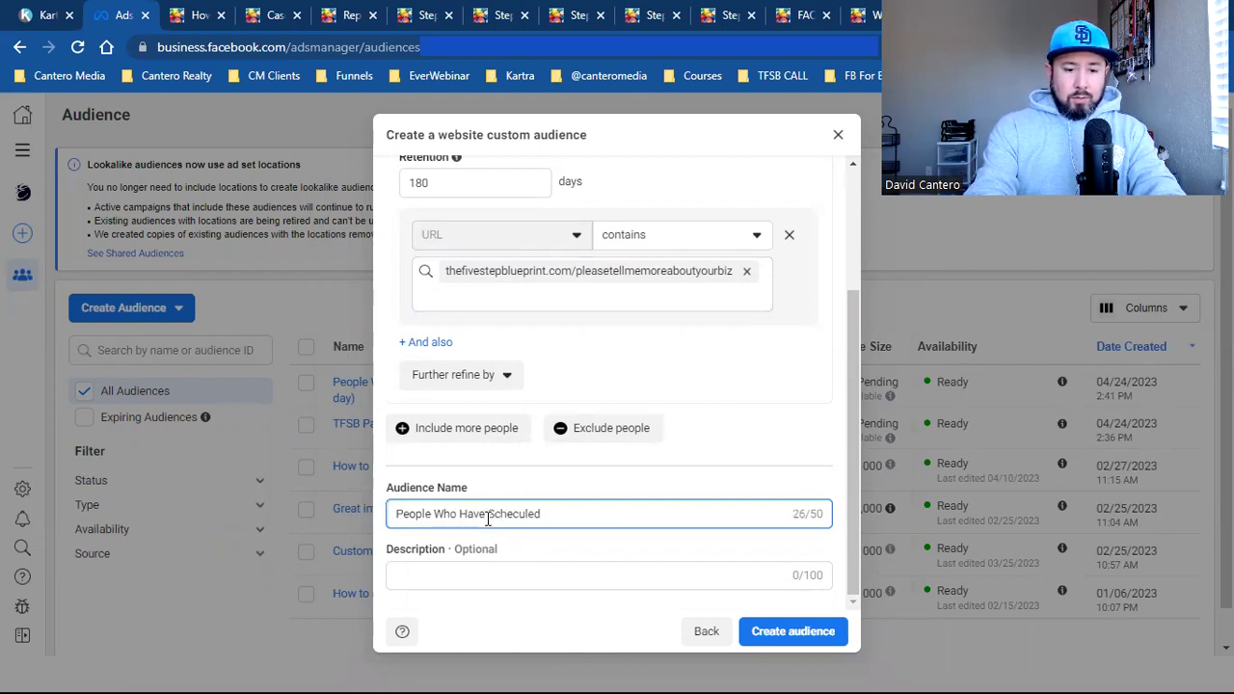
key(BackSpace)
key(BackSpace)
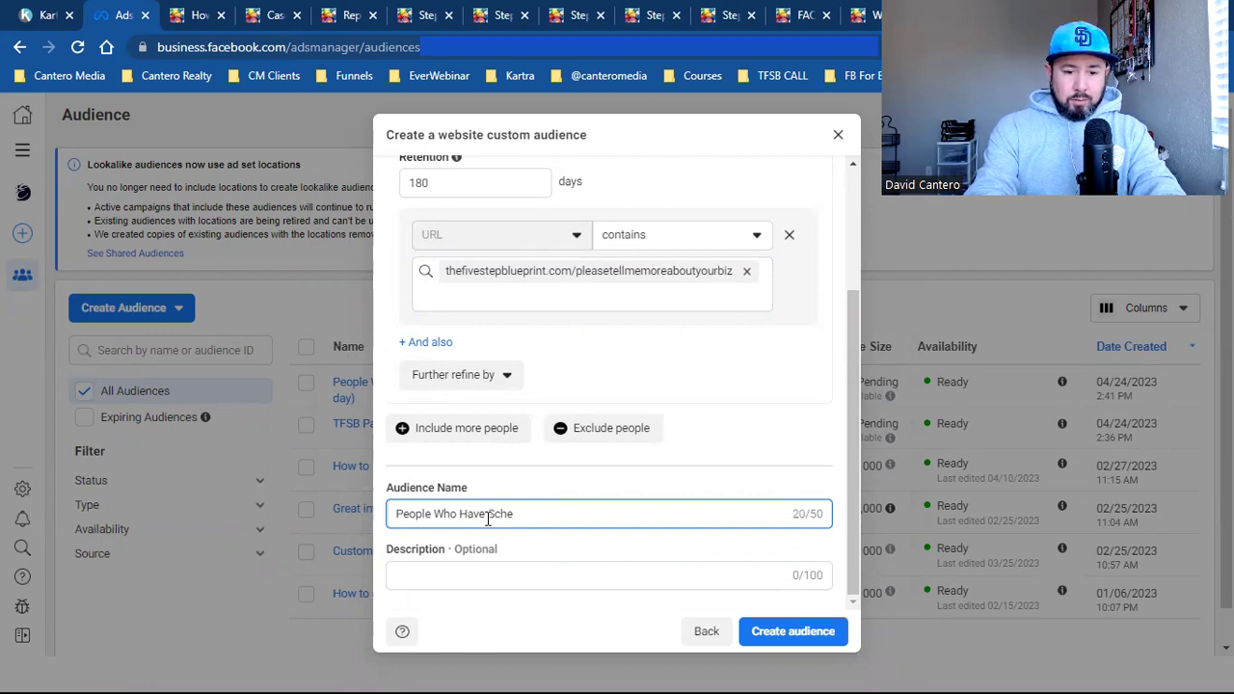
text(duled Call (But Not Form)
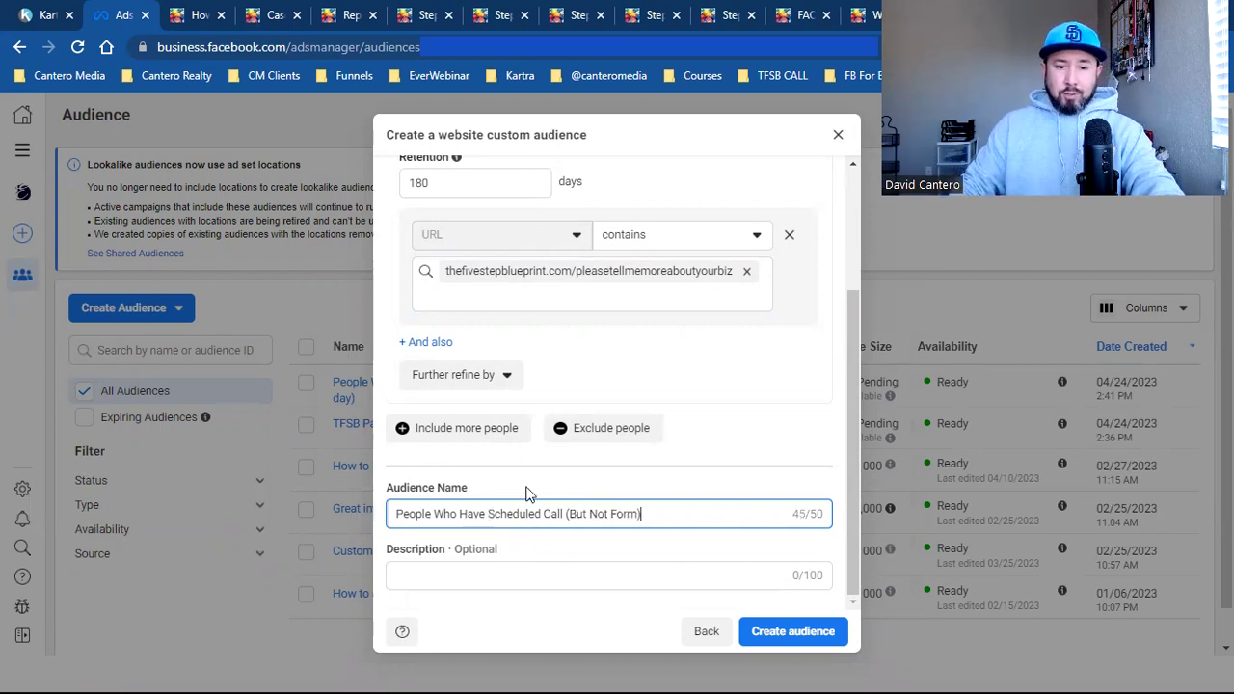
Add an exclusion for people who visited specific web pages, with a retention of 180 days.
scroll(526, 490, up, 3)
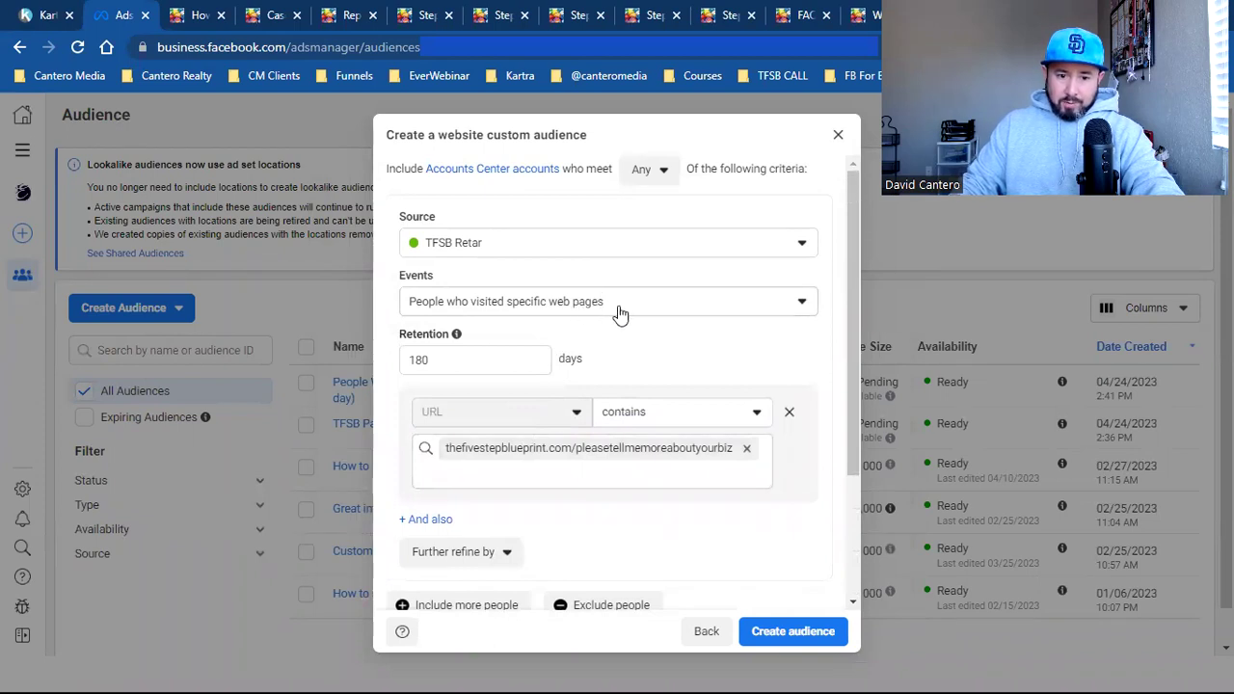
scroll(598, 453, down, 2)
scroll(597, 430, down, 1)
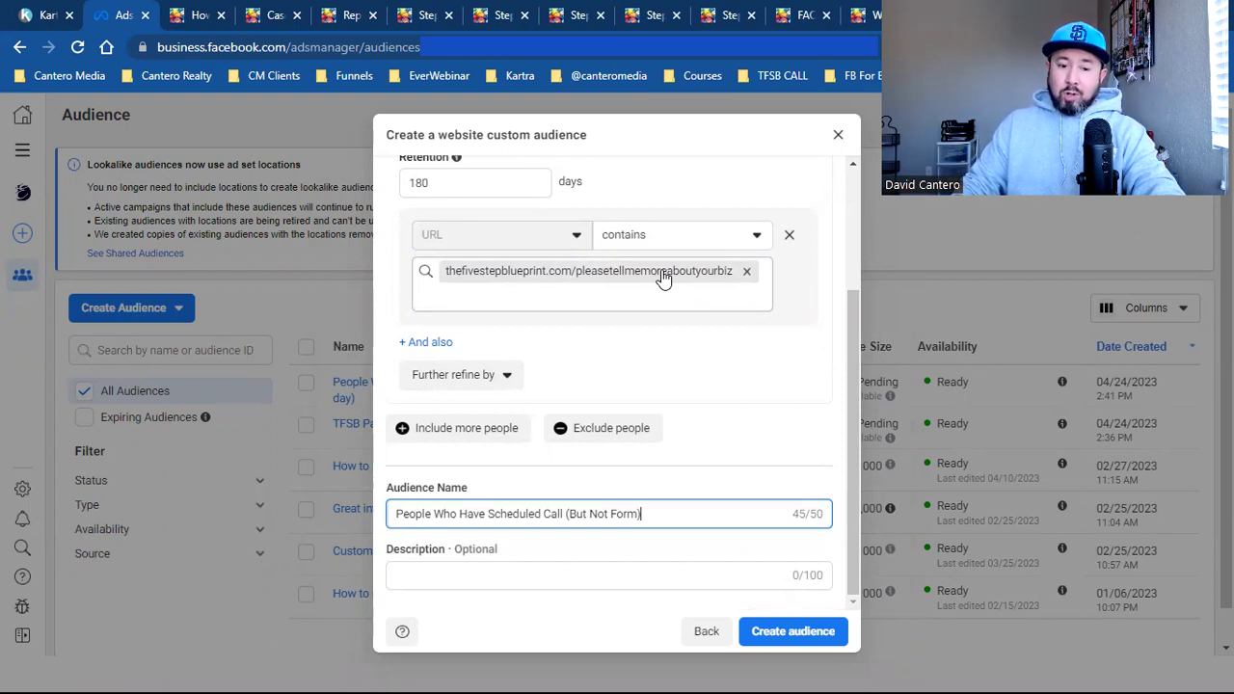
click(631, 441)
scroll(597, 441, down, 2)
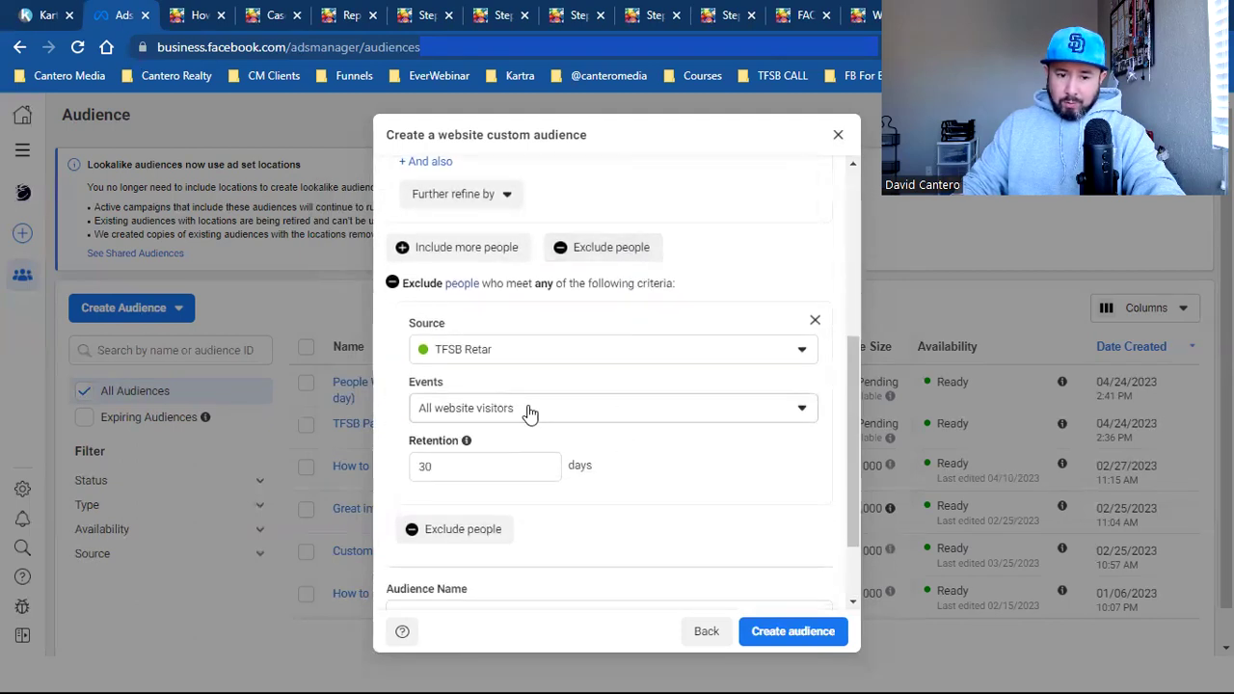
click(530, 414)
click(560, 248)
double_click(471, 473)
text(180)
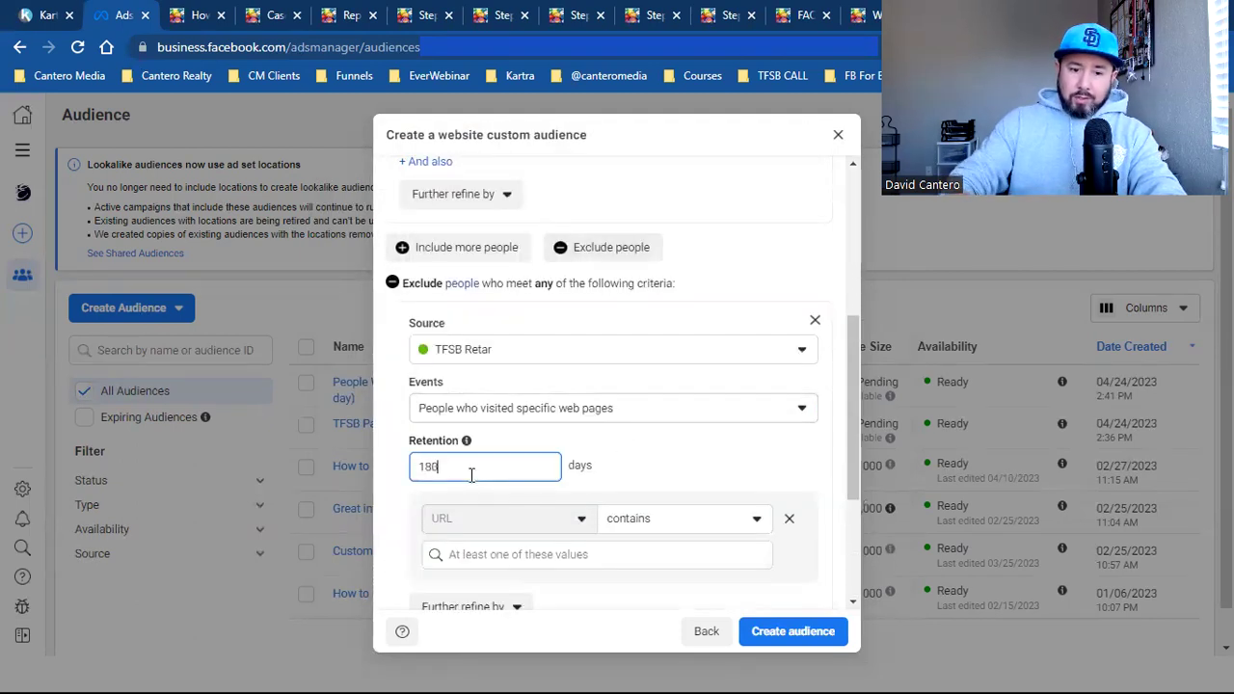
Copy the questionnaire confirmation page's address from thefivestepblueprint.com onward and add it to the exclusion's URL values.
click(493, 562)
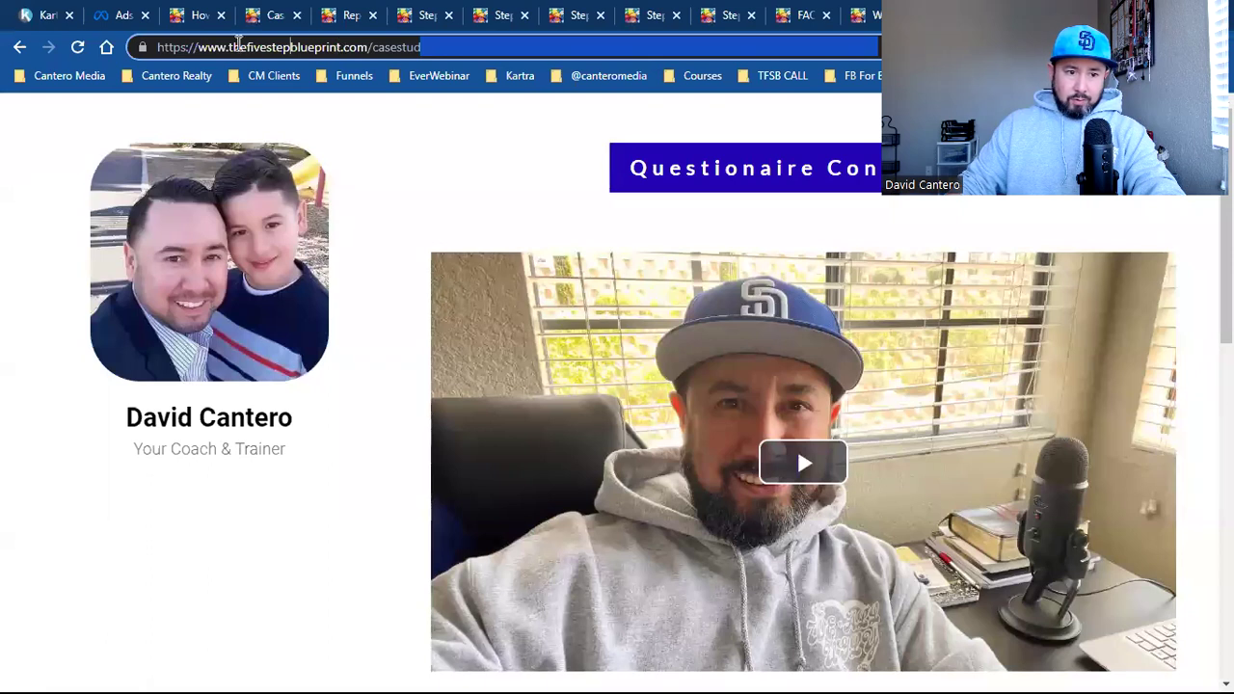
drag(231, 44, 737, 45)
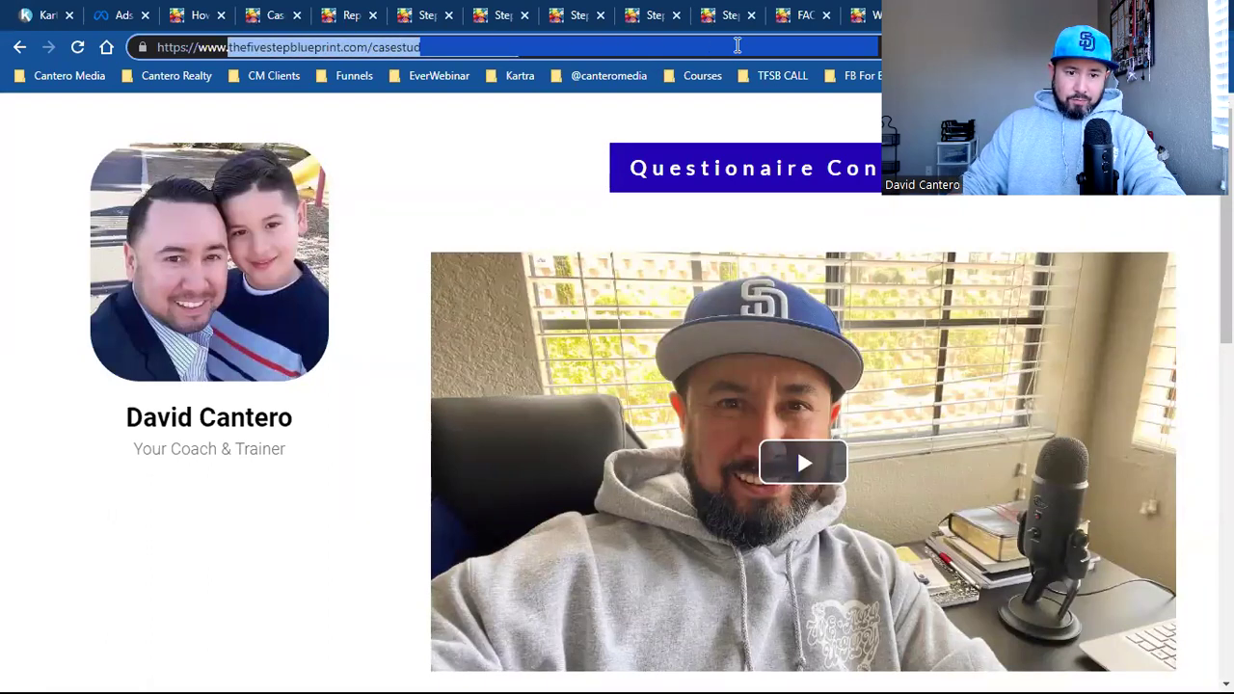
right_click(369, 50)
click(430, 149)
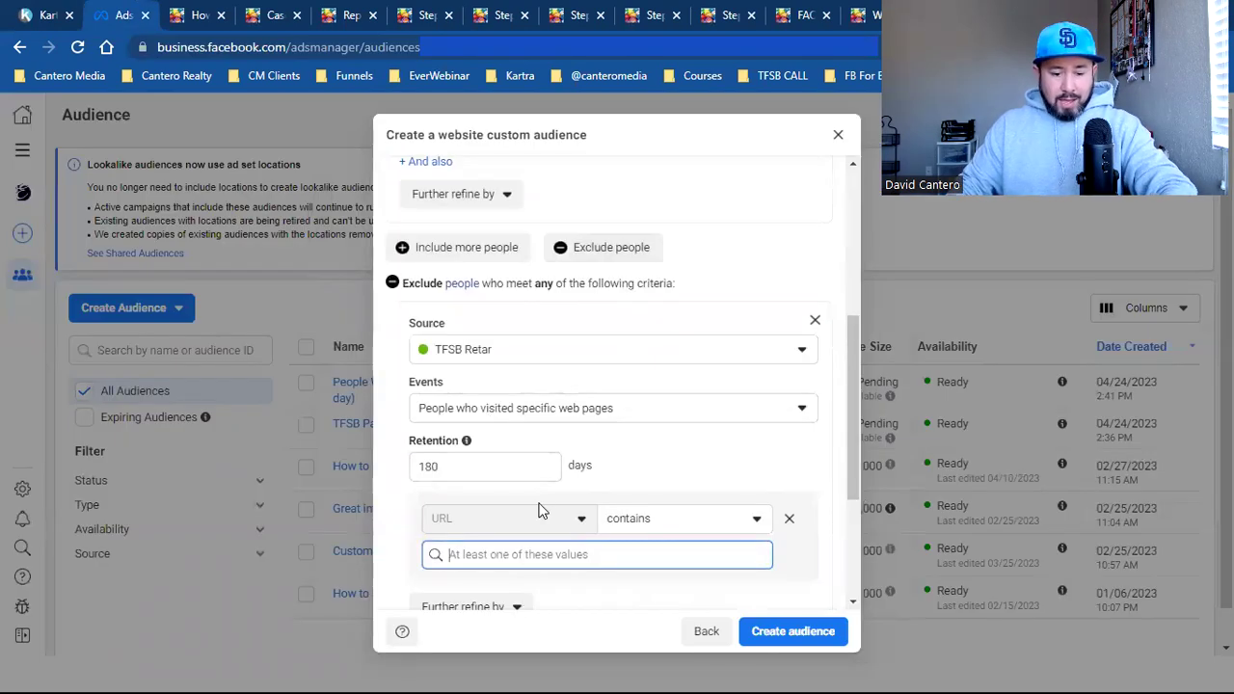
key(ctrl+v)
click(569, 592)
Create the audience, return to the full audience list, and check the rules of "People Who Have Scheduled Call (But Not Form)".
click(794, 632)
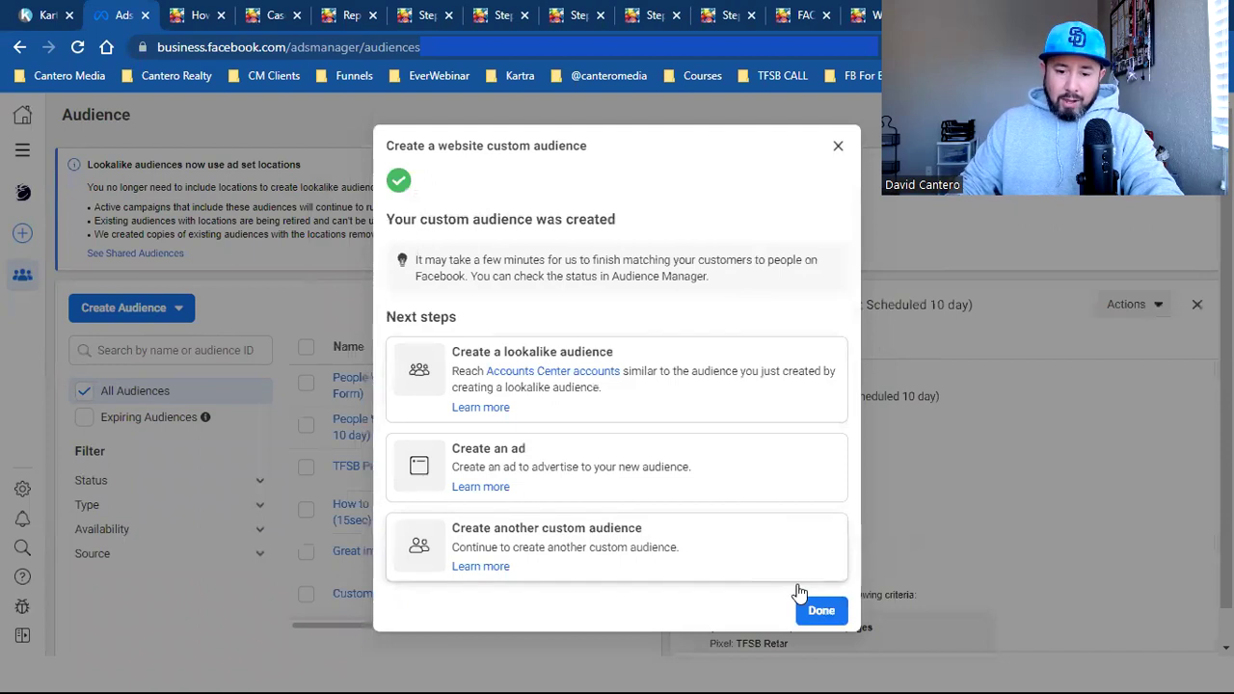
click(796, 605)
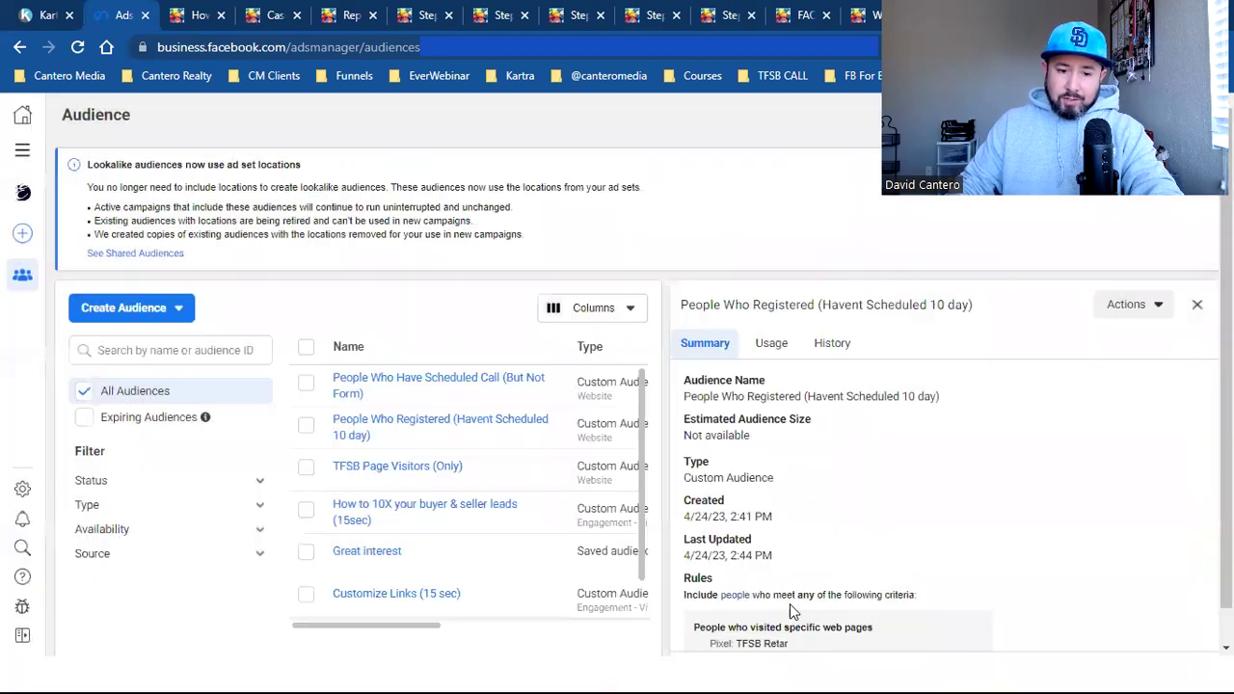
click(1196, 304)
mouse_move(462, 383)
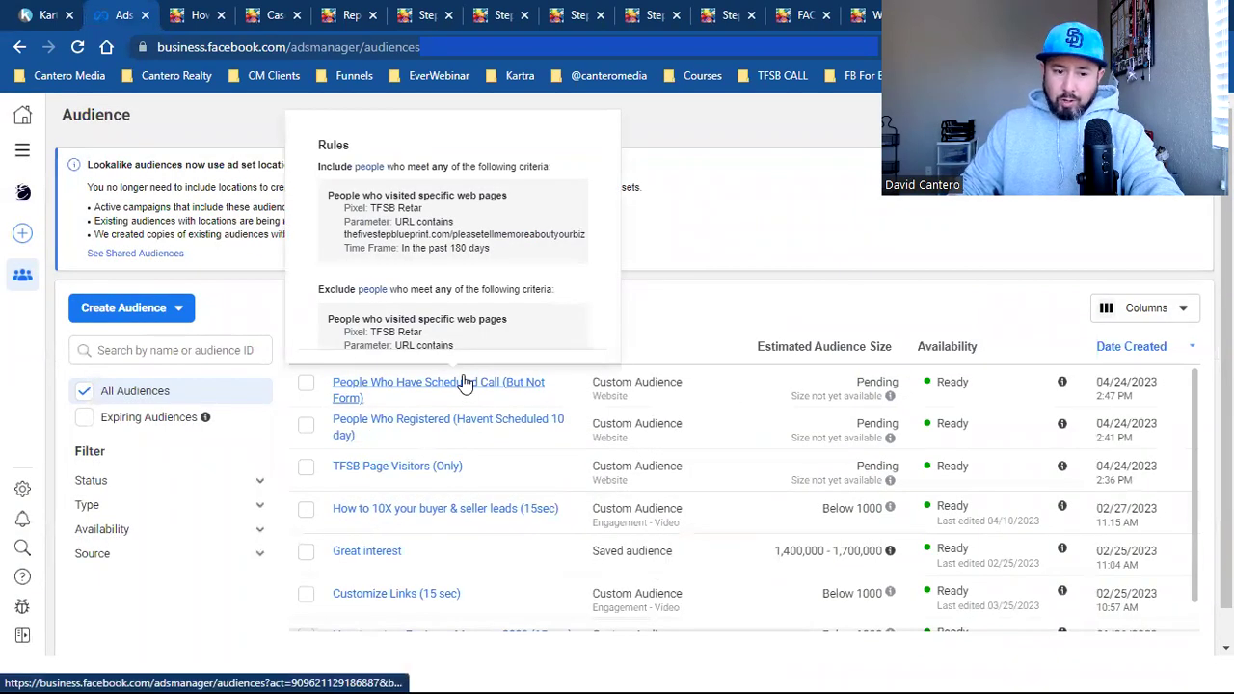